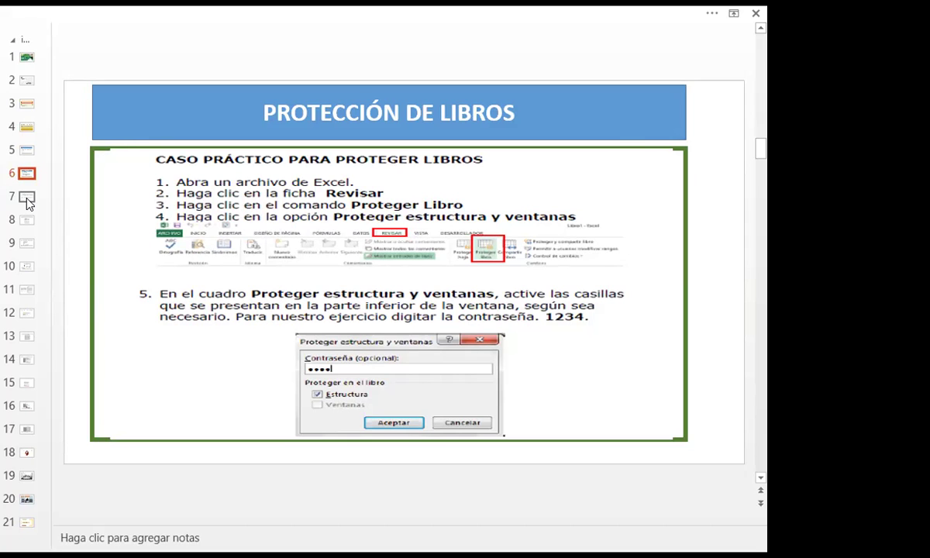
# Step: Preview the Dividir texto en columnas slide, return to Protección de libros, then switch to Excel
pyautogui.click(27, 199)
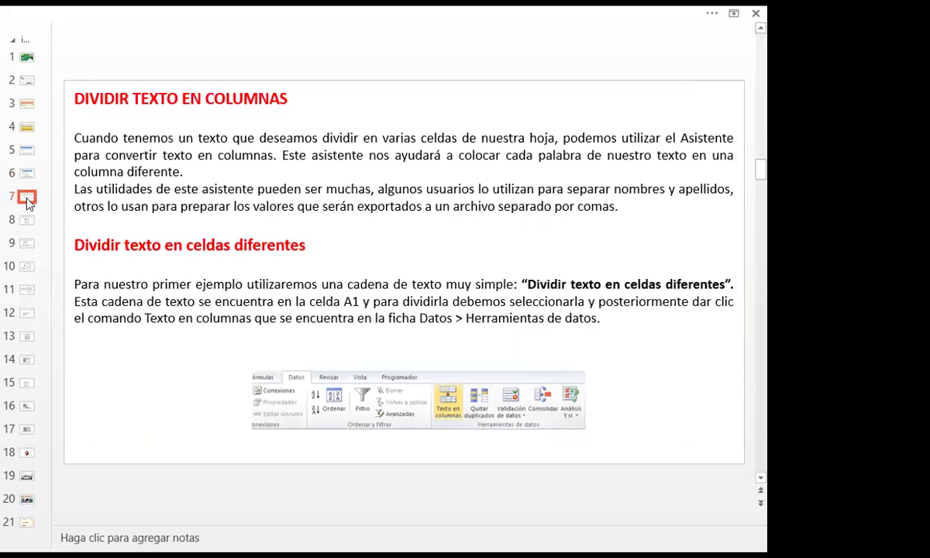
pyautogui.click(27, 174)
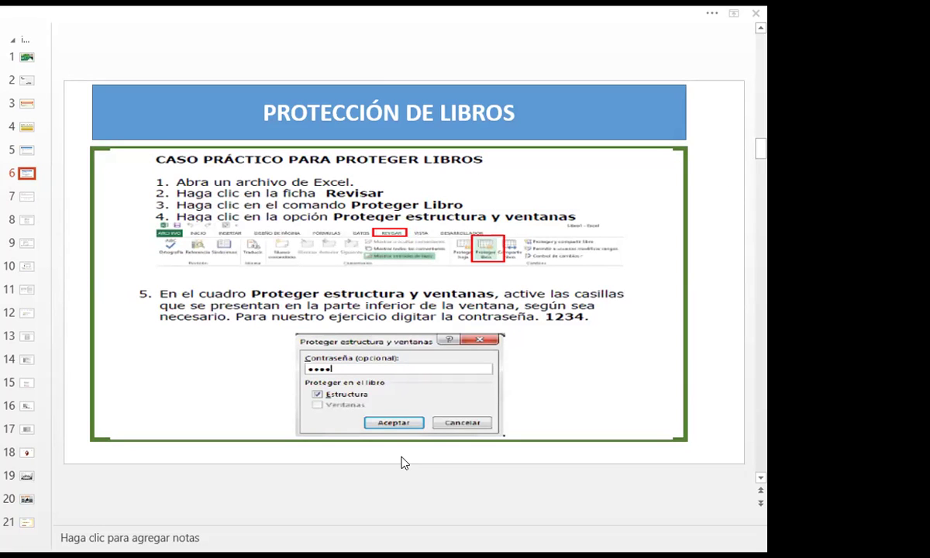
pyautogui.hotkey('alt', 'Tab')
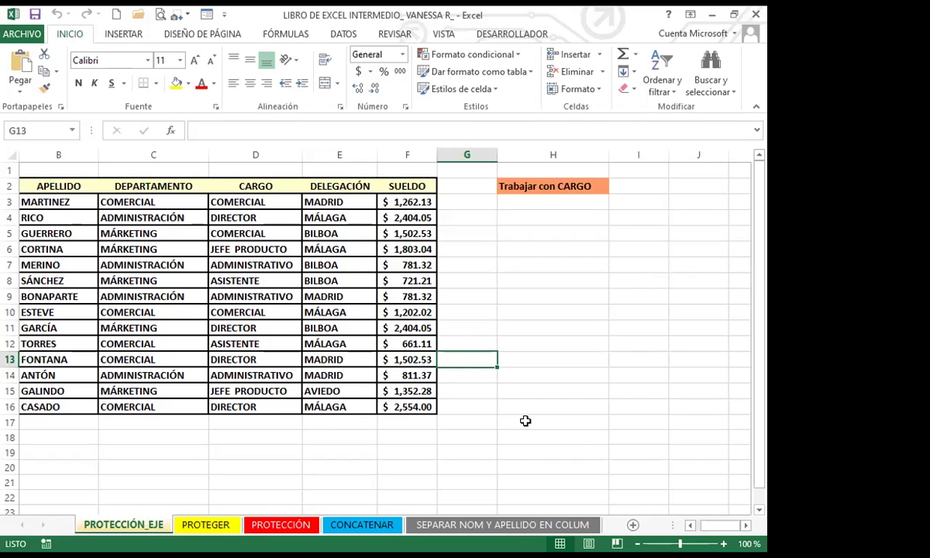
# Step: Show the REVISAR ribbon tab and select cells D column JEFE PRODUCTO and G12
pyautogui.click(255, 451)
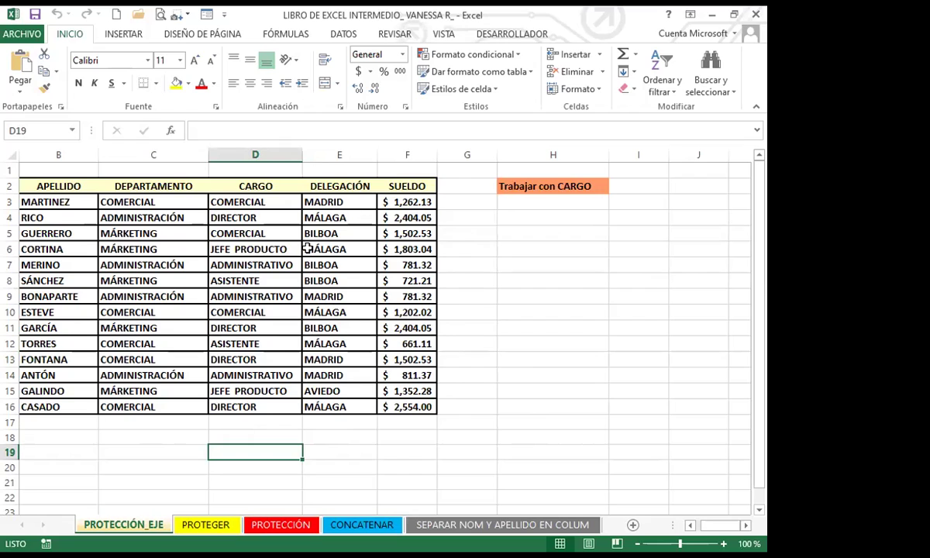
pyautogui.click(394, 35)
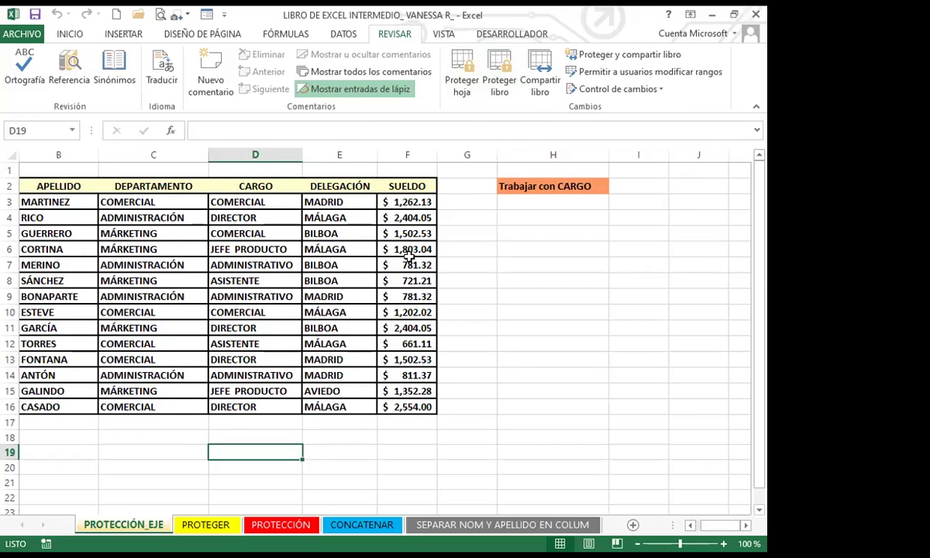
pyautogui.click(270, 391)
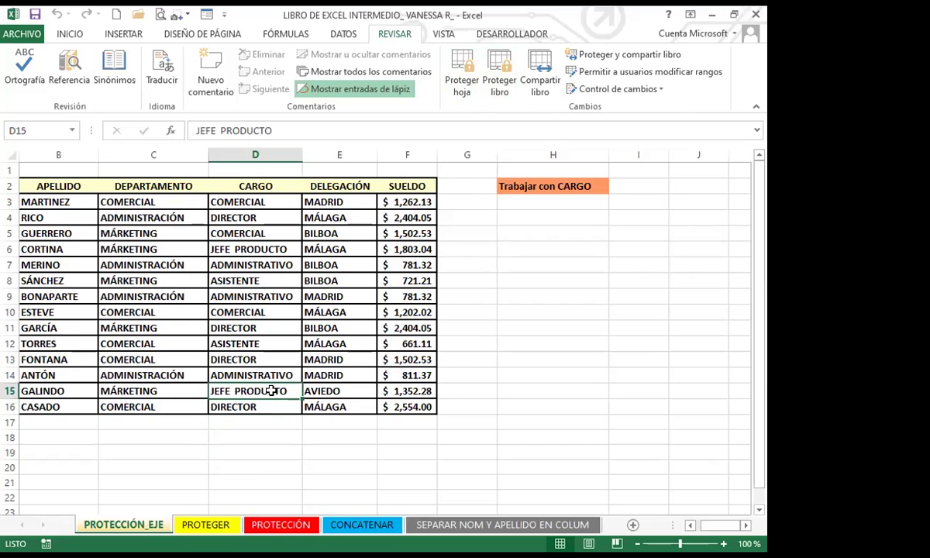
pyautogui.click(465, 346)
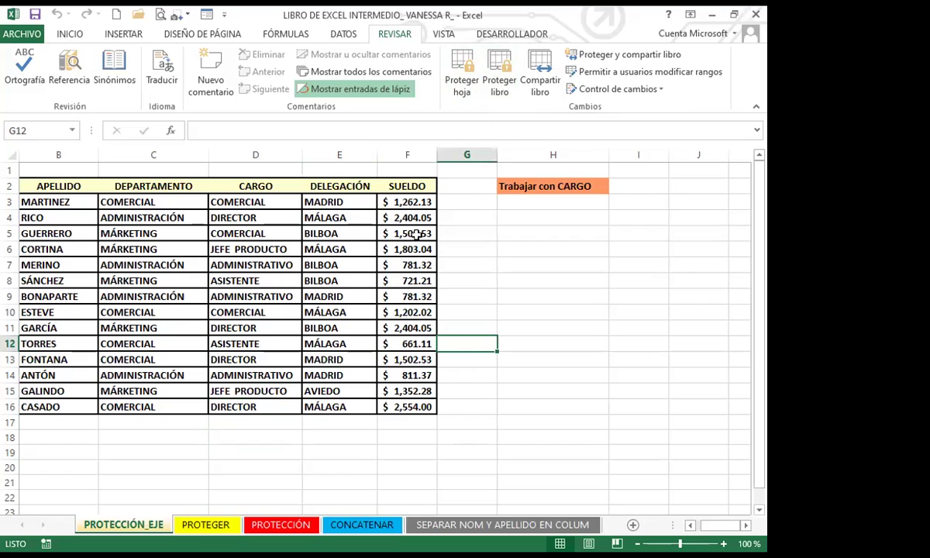
# Step: Open the Proteger hoja dialog for PROTECCIÓN_EJE, nudge it aside and scroll its permissions list
pyautogui.click(462, 64)
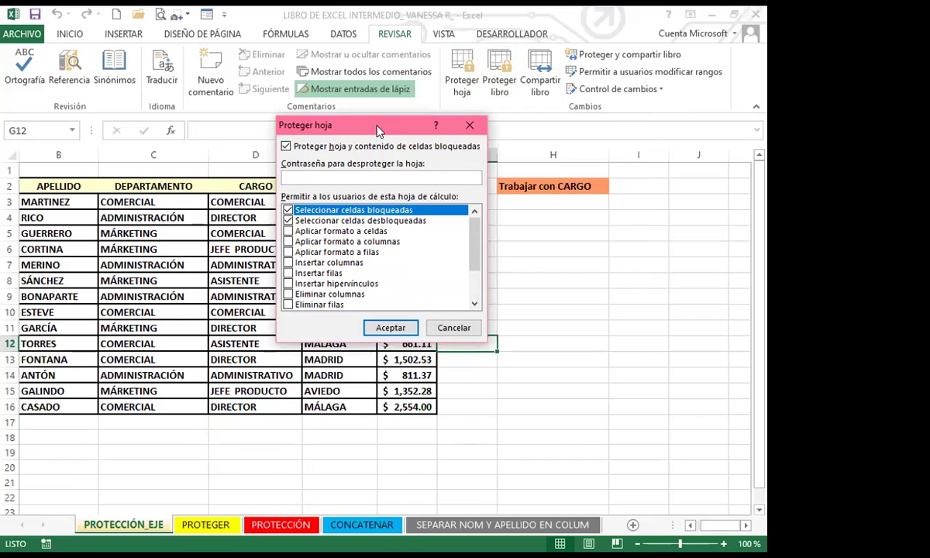
pyautogui.moveTo(379, 132); pyautogui.dragTo(388, 145)
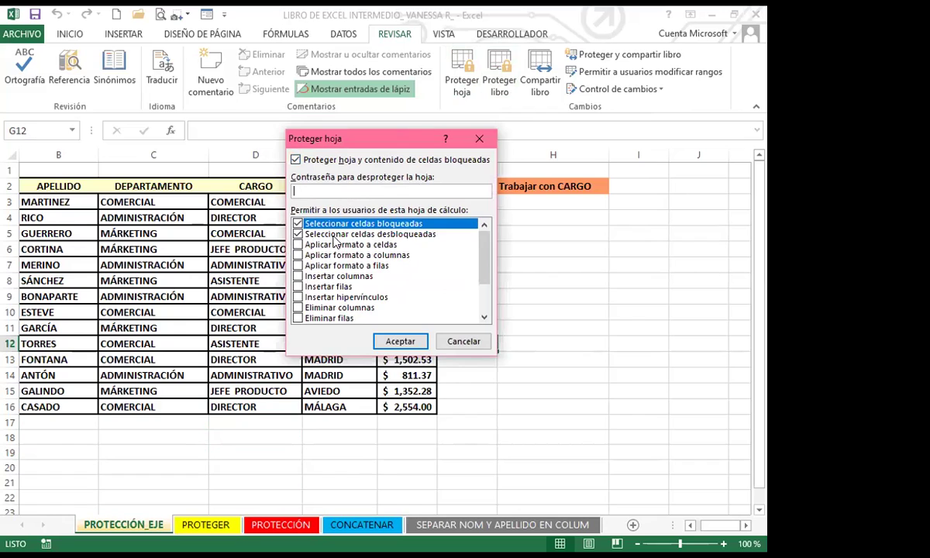
pyautogui.moveTo(484, 255)
pyautogui.mouseDown()
pyautogui.moveTo(485, 304)
pyautogui.moveTo(485, 241)
pyautogui.mouseUp()
# Step: Enter a three-character password in Proteger hoja and repeat it in Confirmar contraseña
pyautogui.write('123')
pyautogui.click(405, 342)
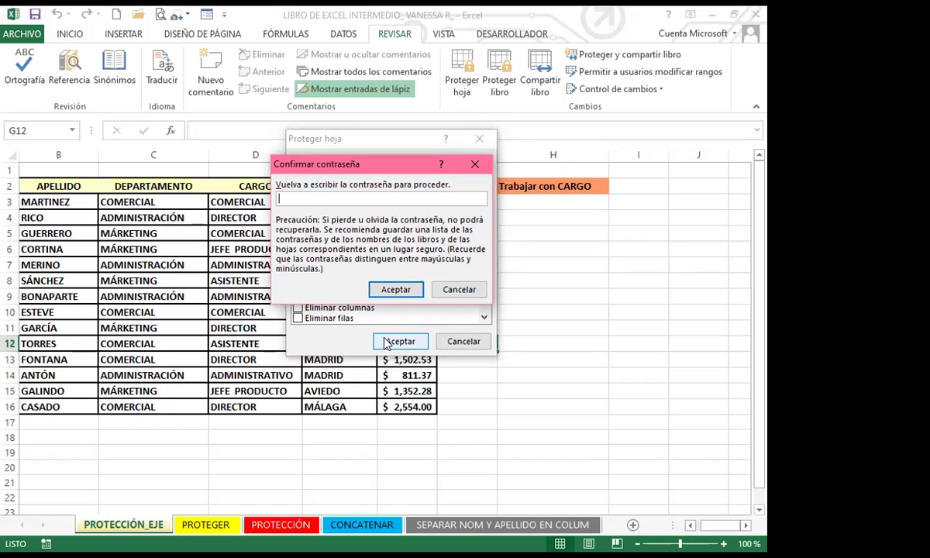
pyautogui.write('123')
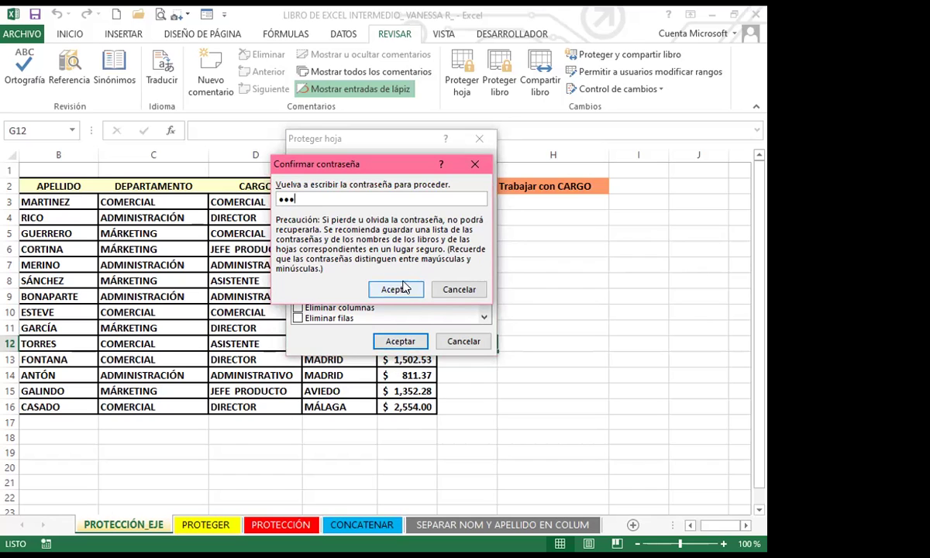
pyautogui.click(395, 288)
pyautogui.click(465, 280)
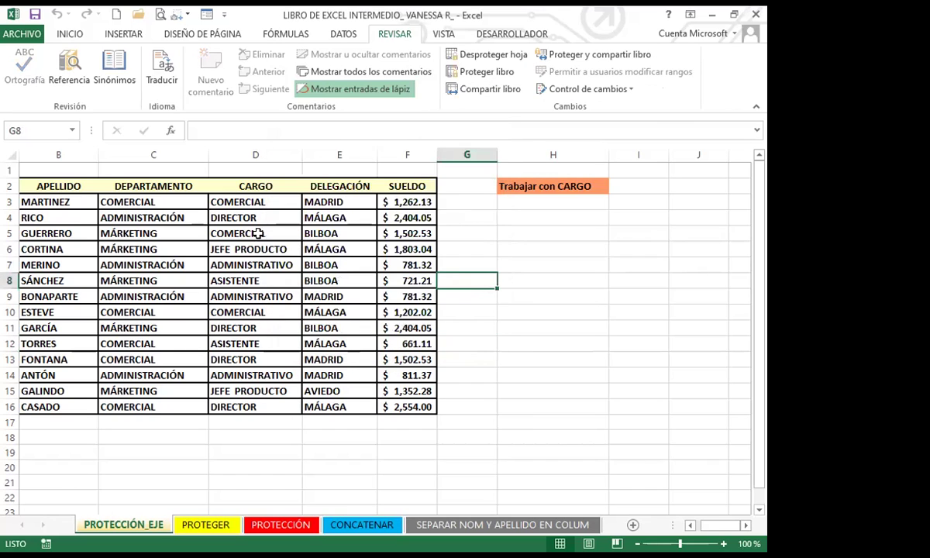
# Step: Return to the Inicio tab, try editing DIRECTOR cell D4 and dismiss the protected-sheet warning
pyautogui.click(72, 34)
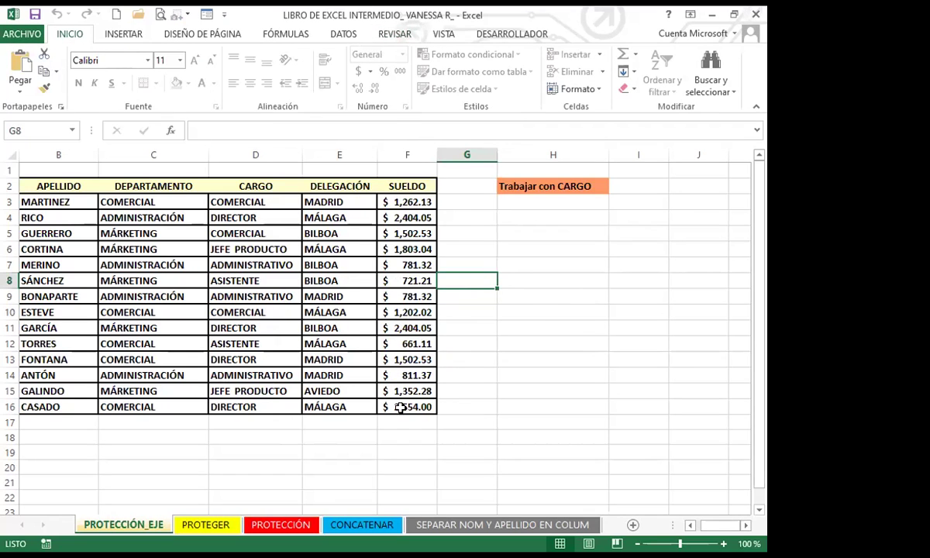
pyautogui.click(332, 360)
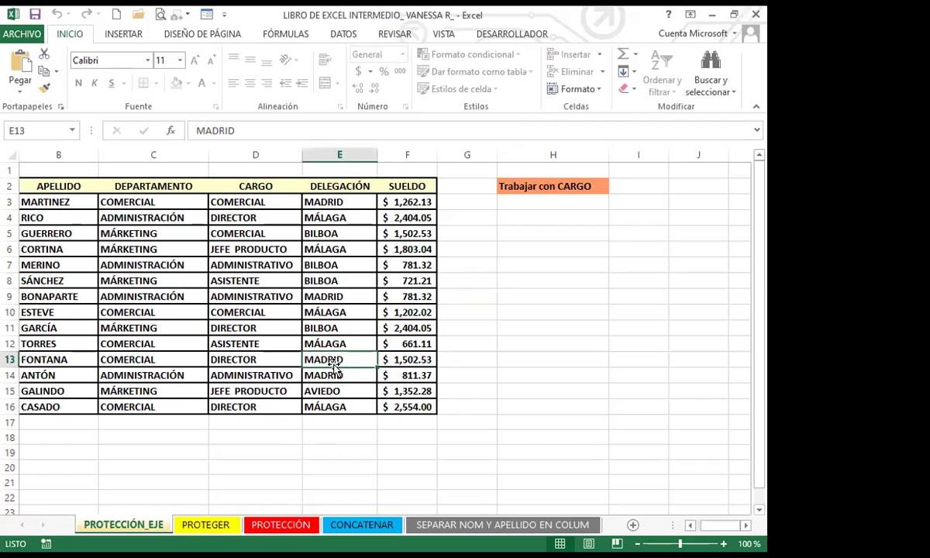
pyautogui.click(267, 345)
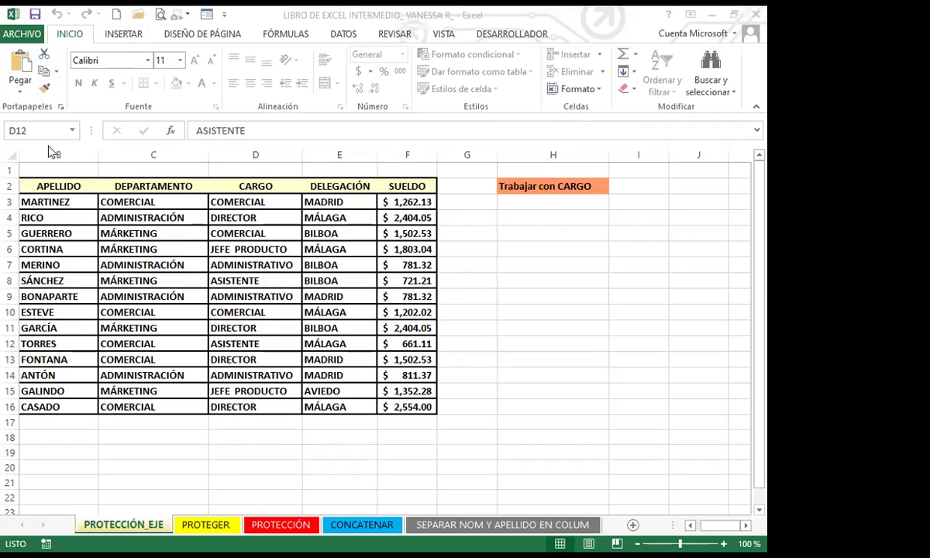
pyautogui.click(87, 75)
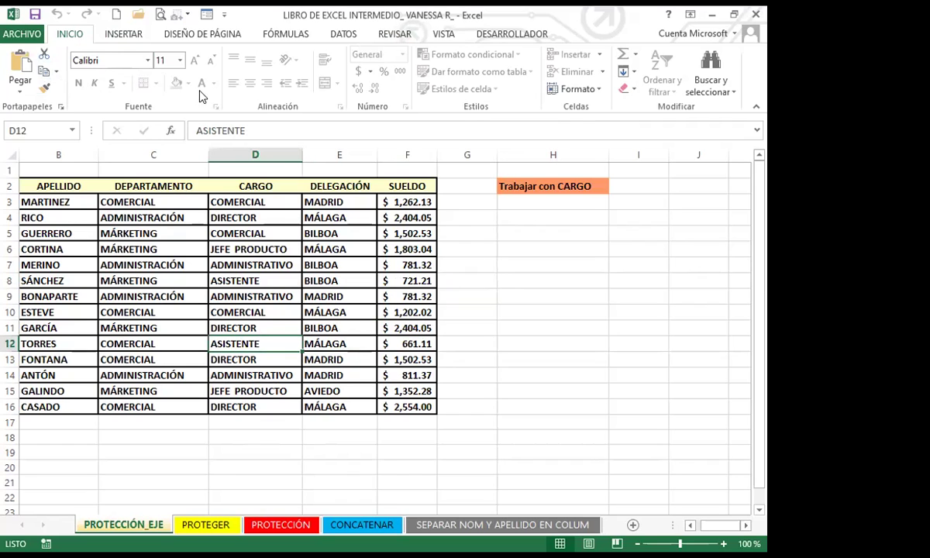
pyautogui.click(303, 284)
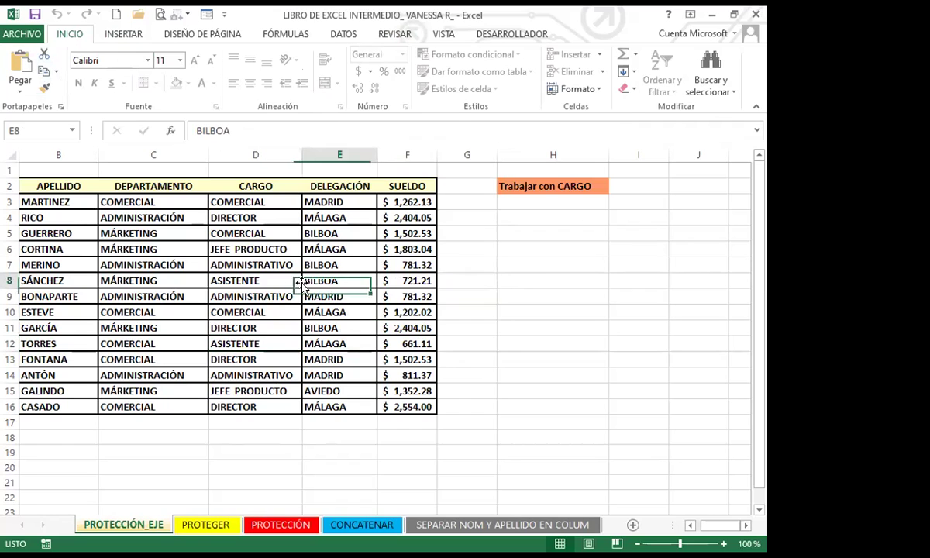
pyautogui.click(227, 292)
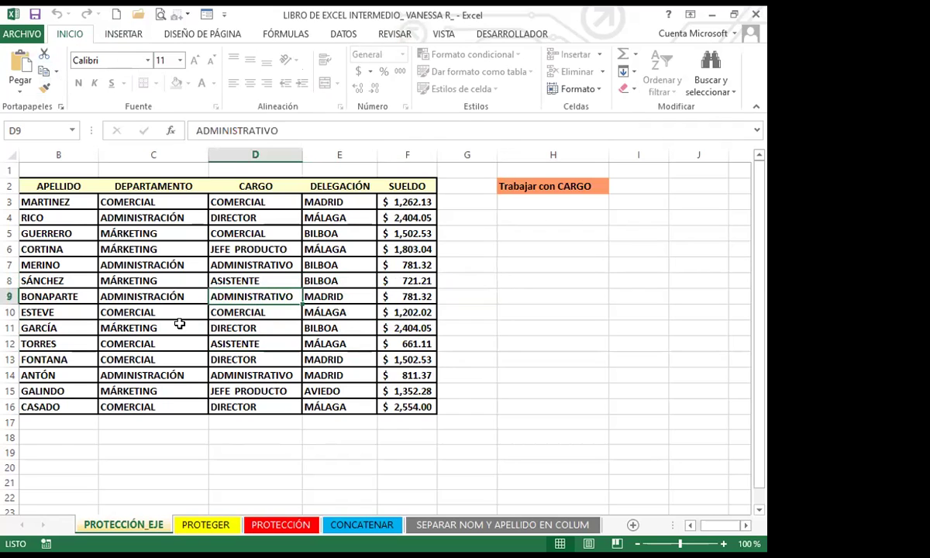
pyautogui.click(240, 276)
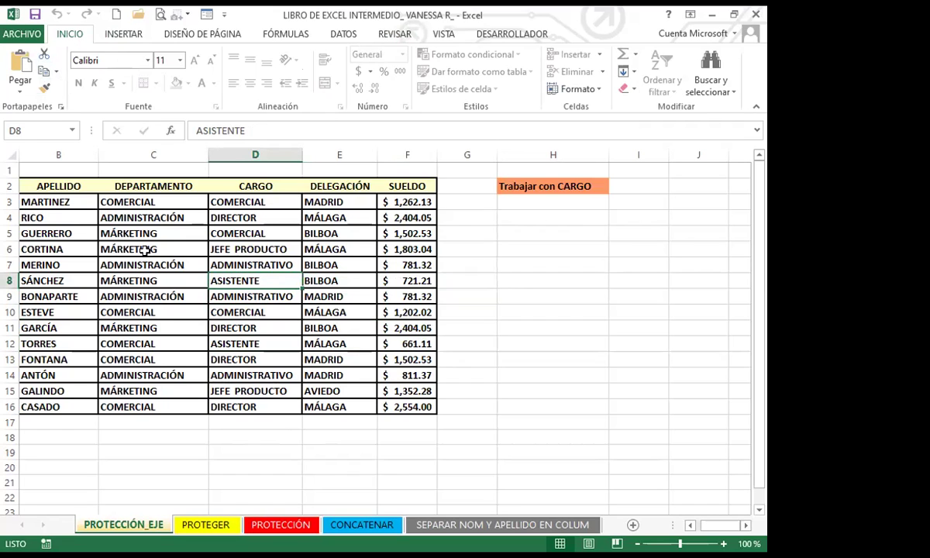
pyautogui.click(178, 249)
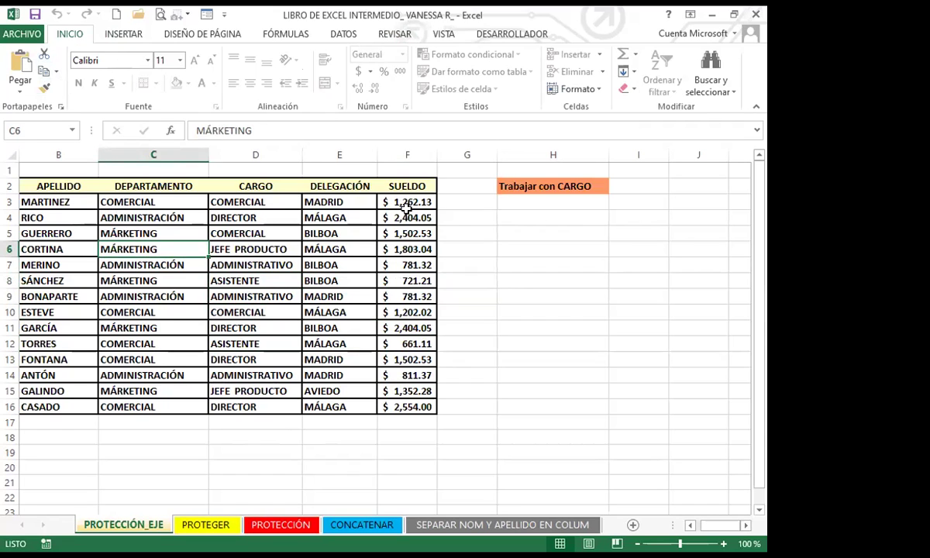
pyautogui.click(384, 200)
pyautogui.click(256, 218)
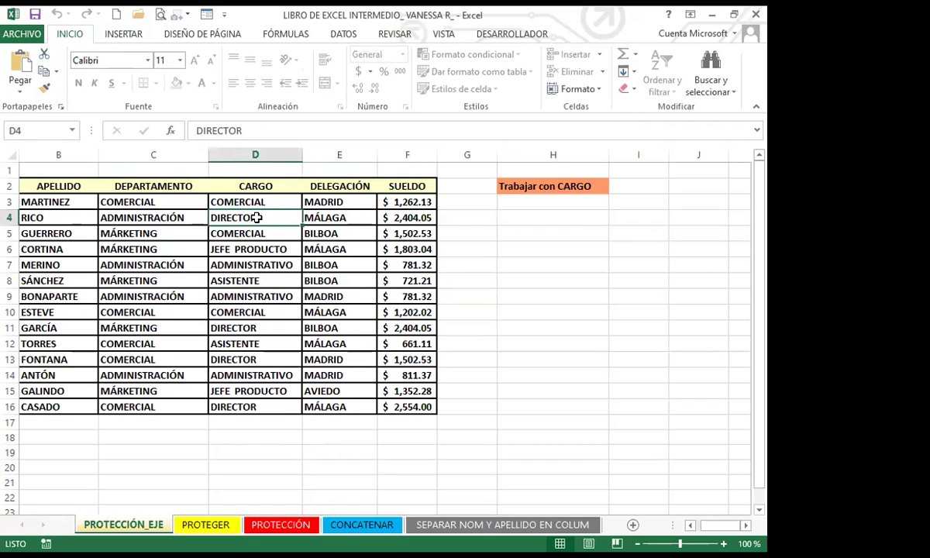
pyautogui.doubleClick(259, 221)
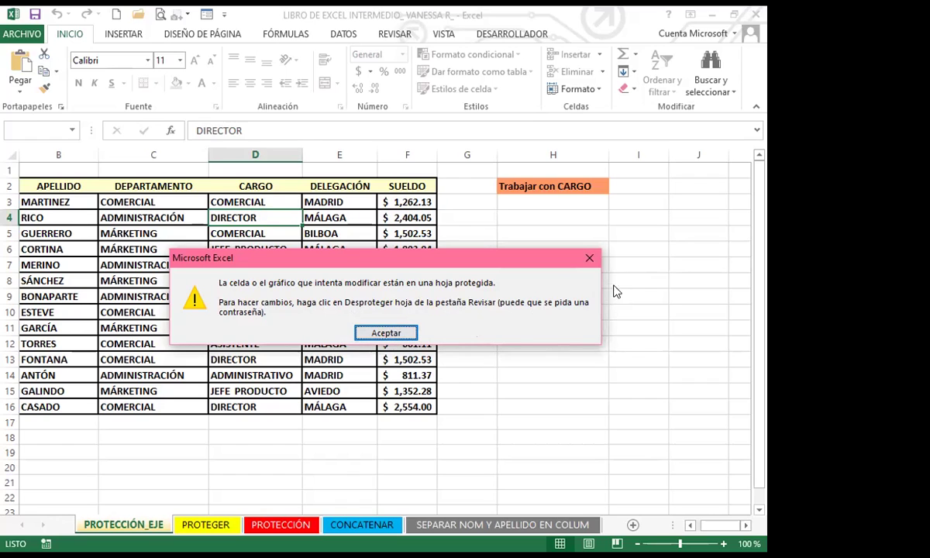
pyautogui.click(587, 250)
# Step: Try editing salary cell F8 and empty cell H14, dismissing each protected-sheet warning
pyautogui.click(386, 266)
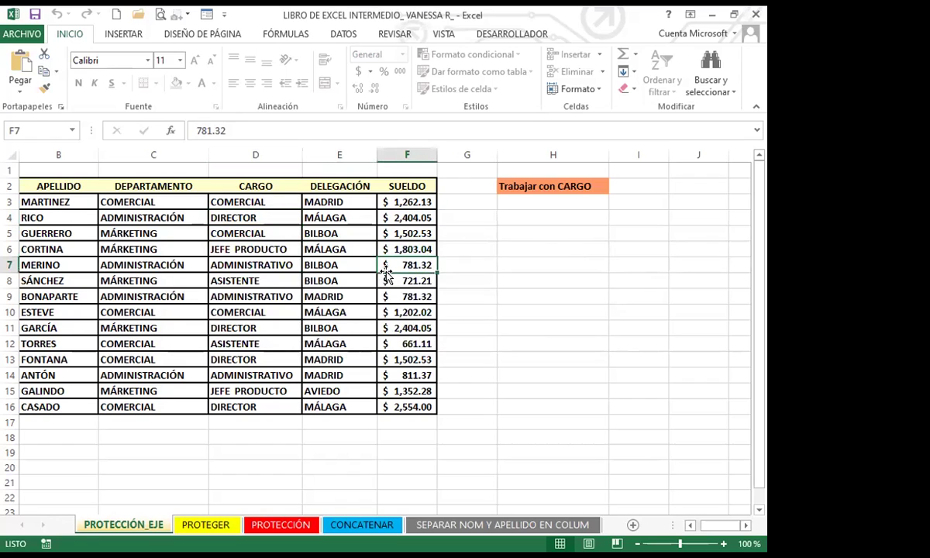
pyautogui.click(386, 279)
pyautogui.doubleClick(381, 285)
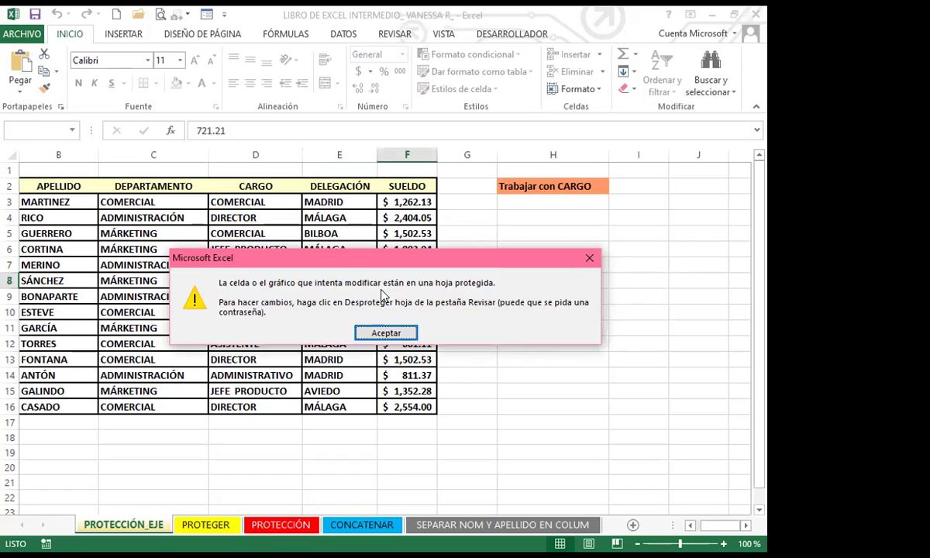
pyautogui.click(381, 335)
pyautogui.click(517, 370)
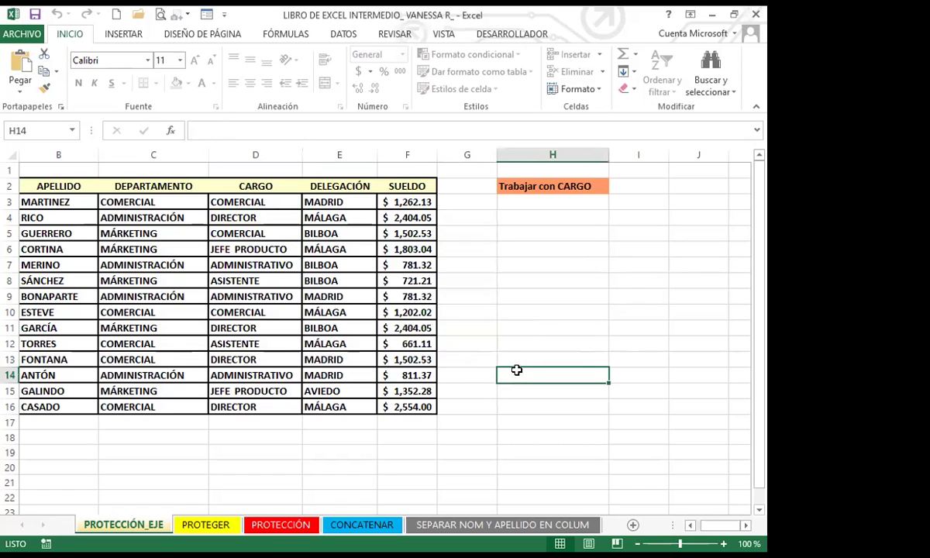
pyautogui.doubleClick(517, 370)
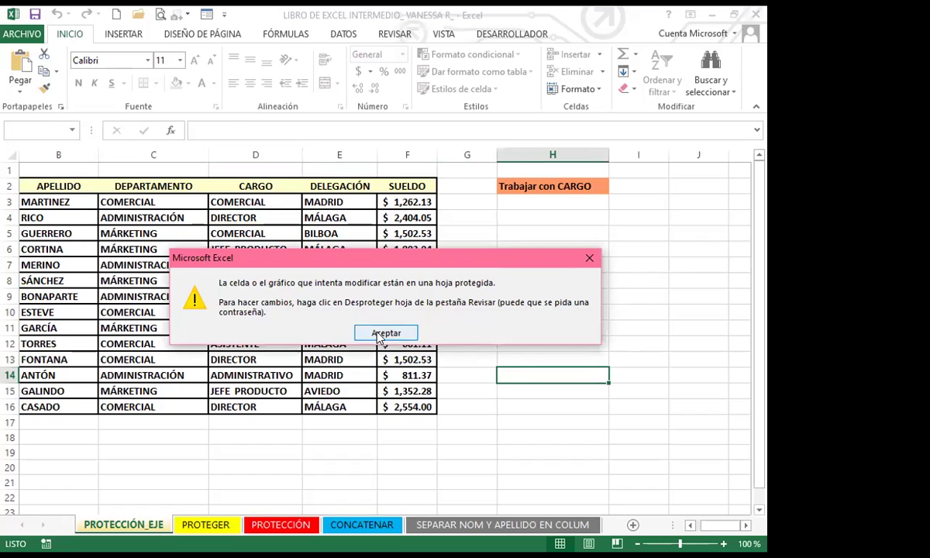
pyautogui.click(379, 335)
# Step: Try editing cell D12 with F2, dismiss the warning, and select salary cell F11
pyautogui.click(223, 325)
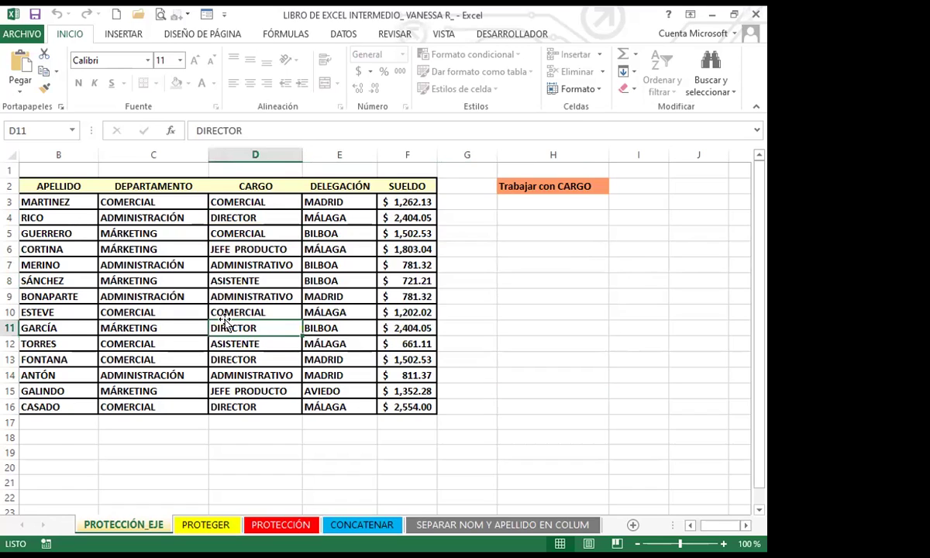
pyautogui.press('Down')
pyautogui.press('F2')
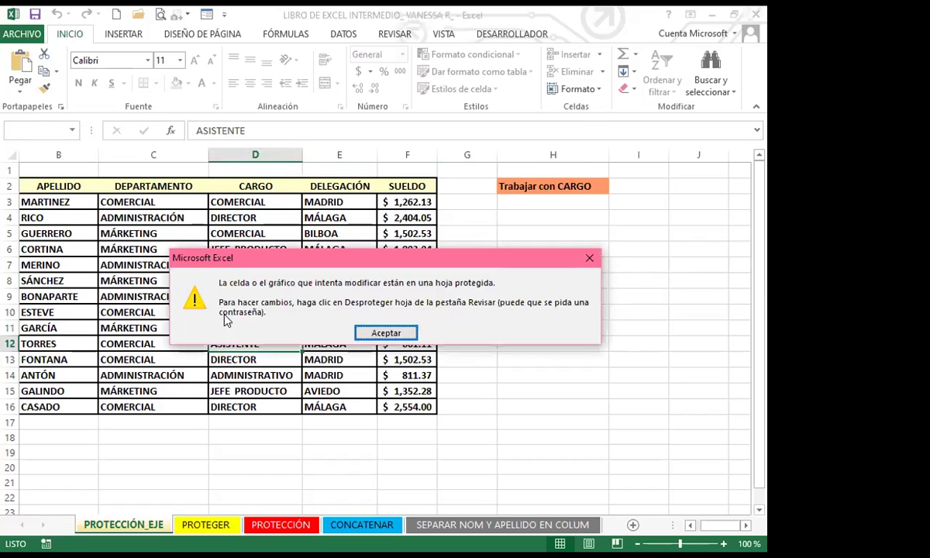
pyautogui.click(380, 334)
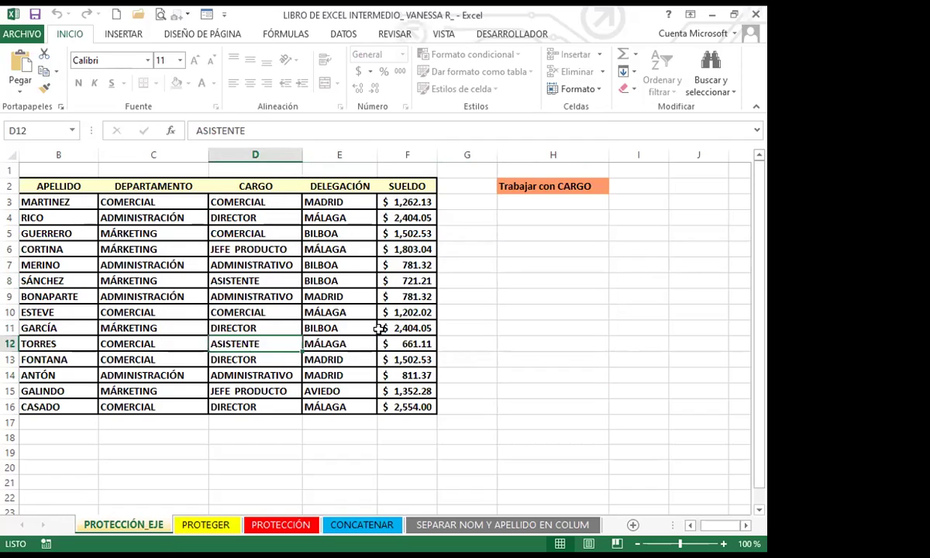
pyautogui.click(379, 328)
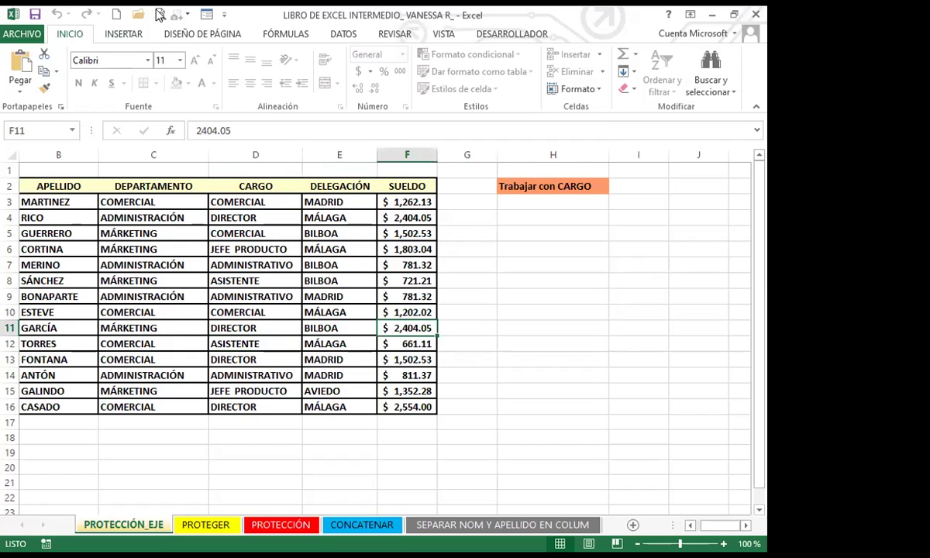
pyautogui.click(121, 31)
pyautogui.click(197, 35)
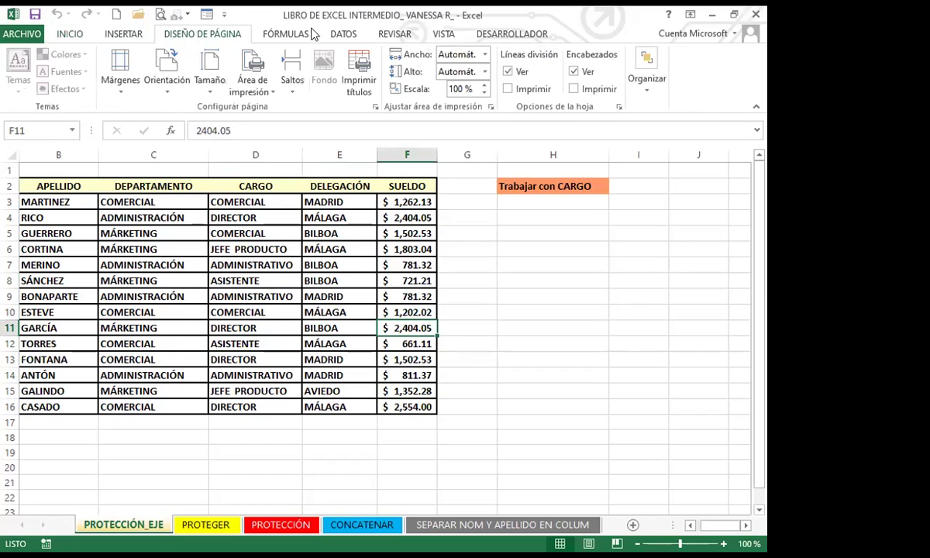
pyautogui.click(262, 34)
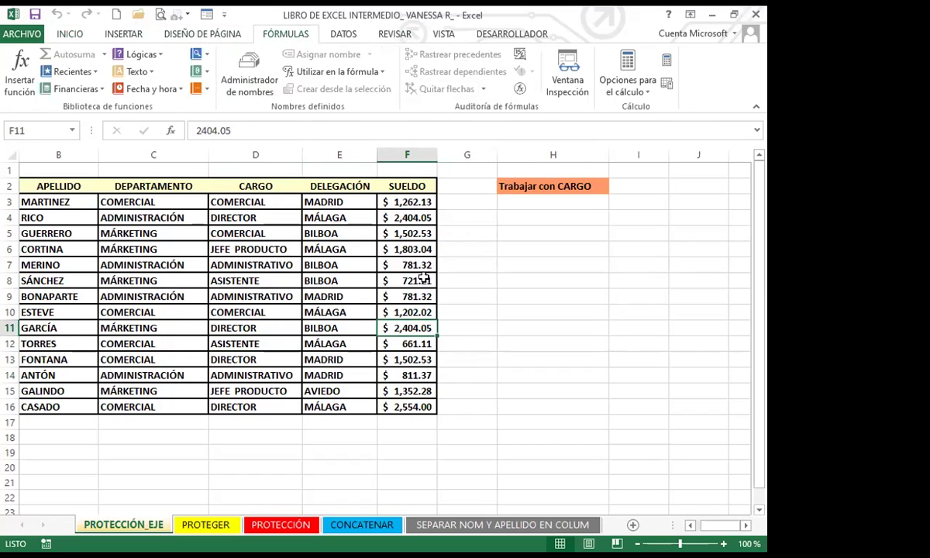
pyautogui.click(475, 299)
pyautogui.click(325, 280)
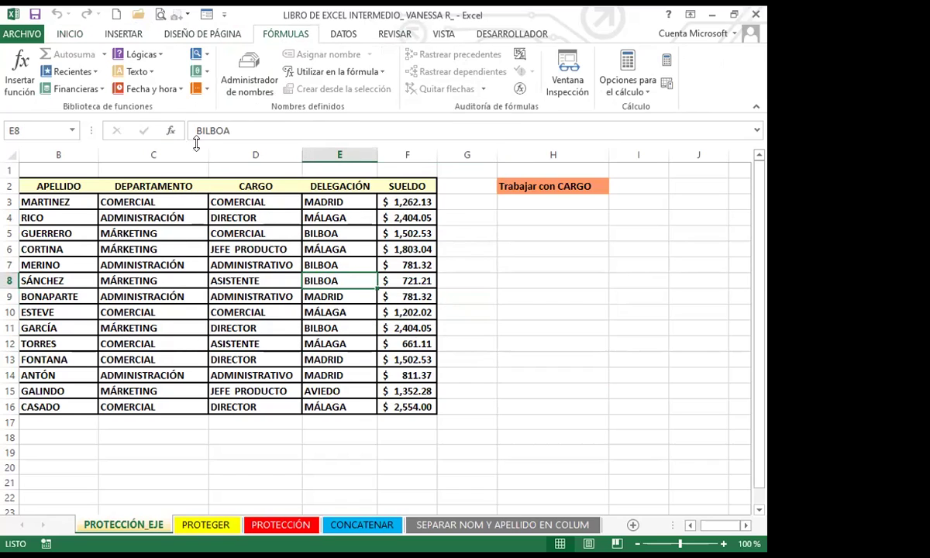
pyautogui.click(343, 34)
pyautogui.click(392, 36)
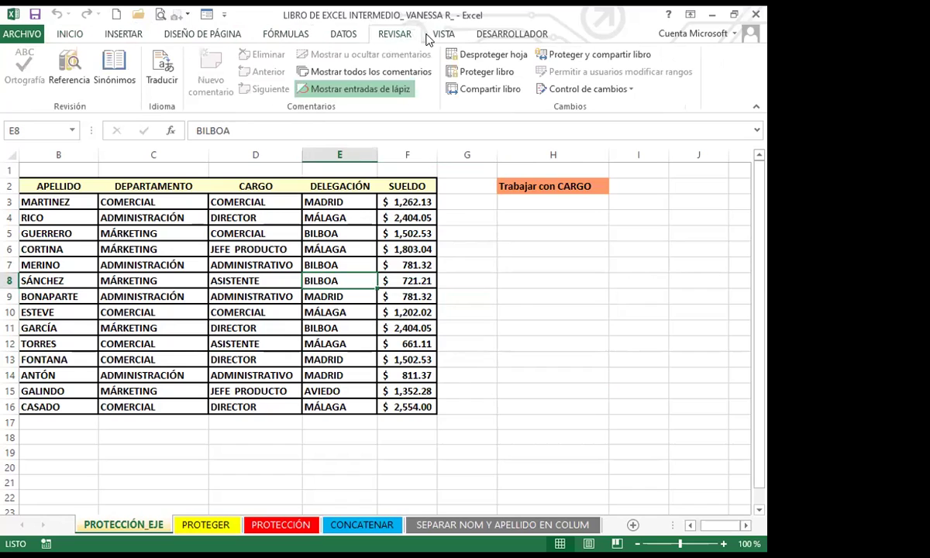
pyautogui.click(443, 35)
pyautogui.click(70, 34)
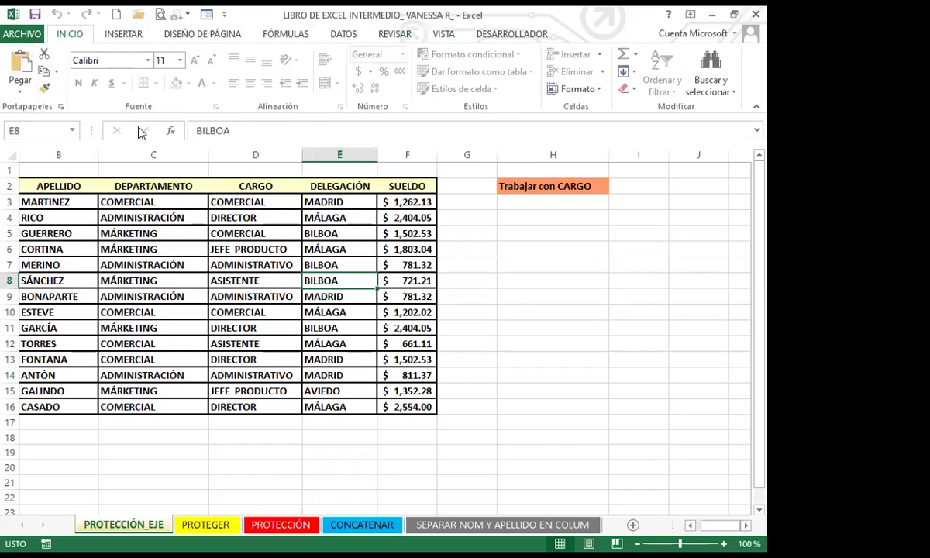
pyautogui.click(189, 243)
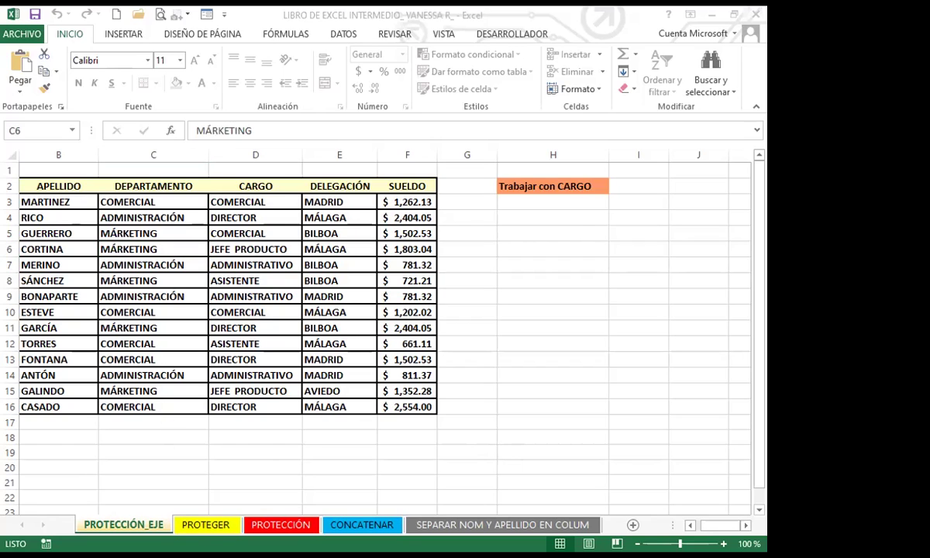
pyautogui.click(184, 296)
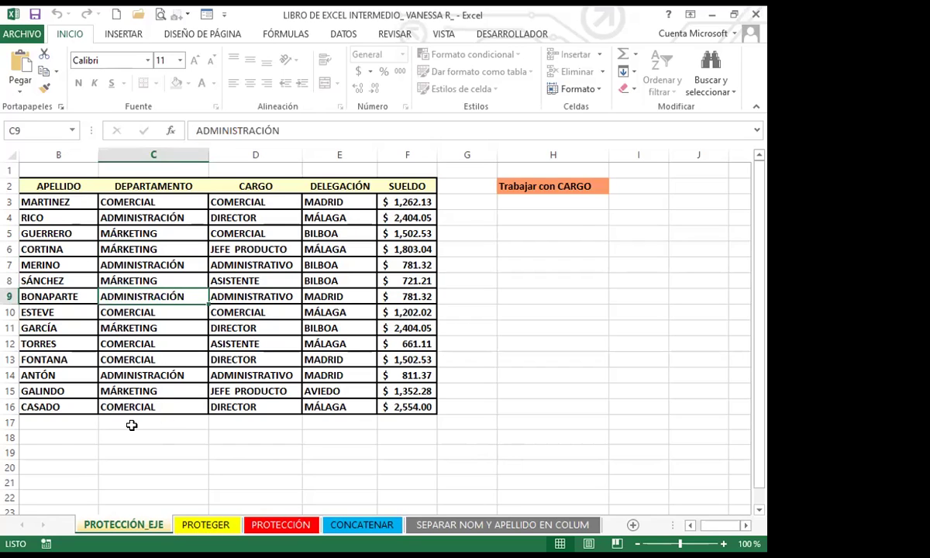
pyautogui.click(203, 525)
pyautogui.click(47, 304)
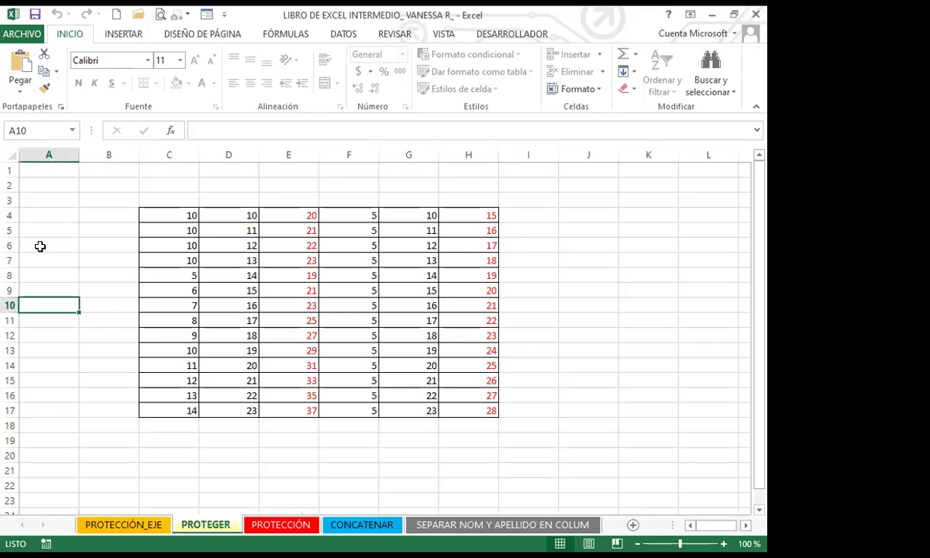
pyautogui.click(94, 181)
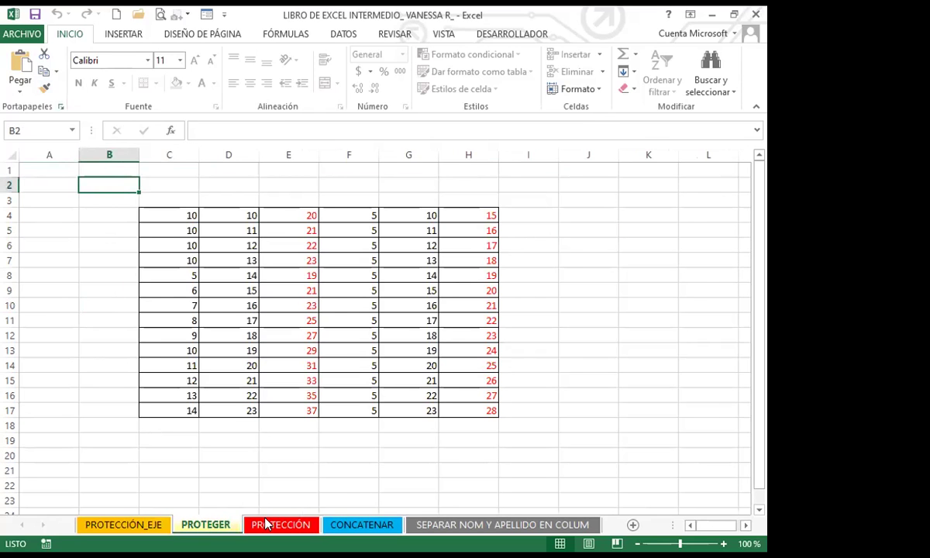
pyautogui.click(265, 525)
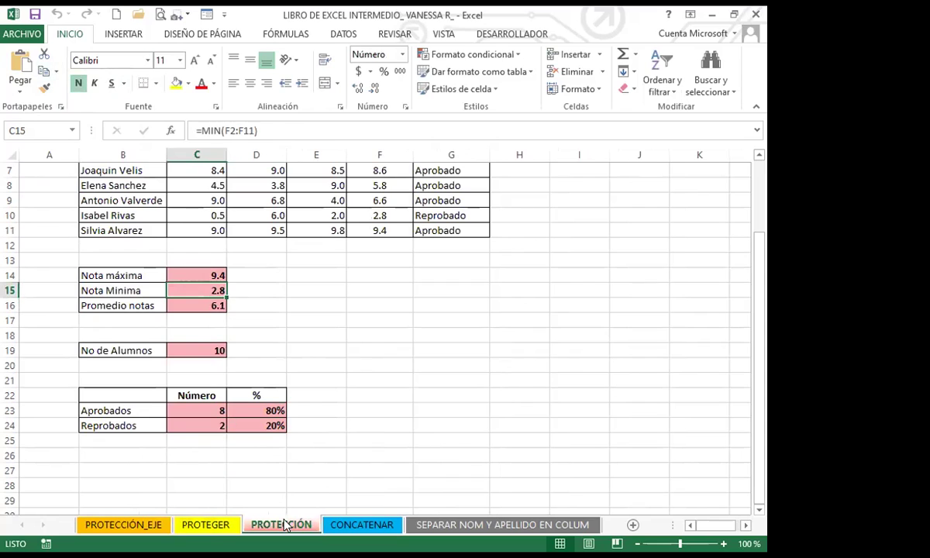
pyautogui.click(296, 272)
pyautogui.click(298, 200)
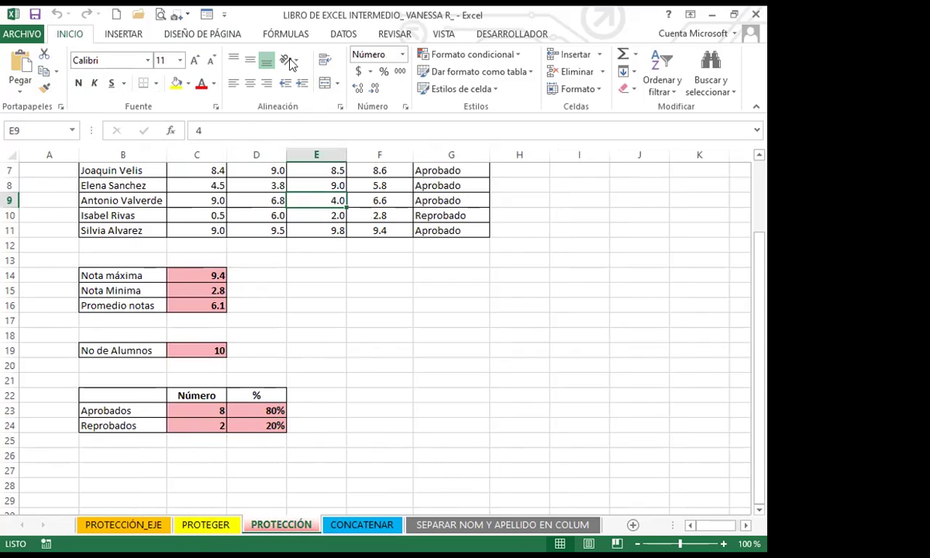
pyautogui.click(530, 258)
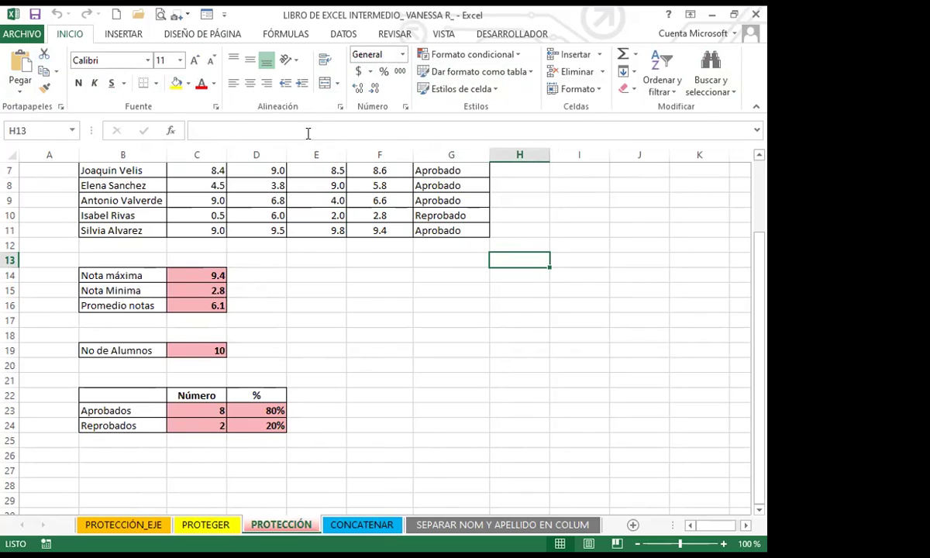
pyautogui.click(319, 302)
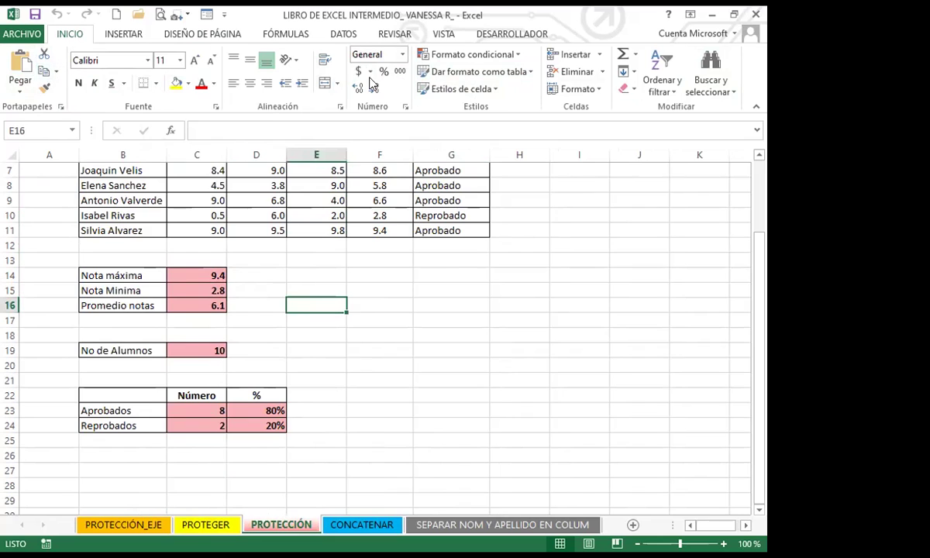
pyautogui.moveTo(384, 291); pyautogui.dragTo(379, 276)
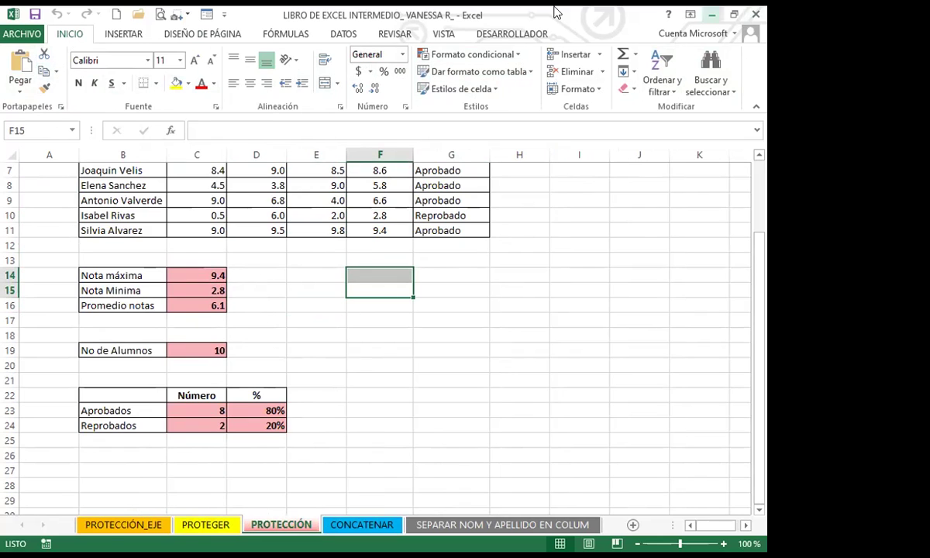
pyautogui.click(123, 524)
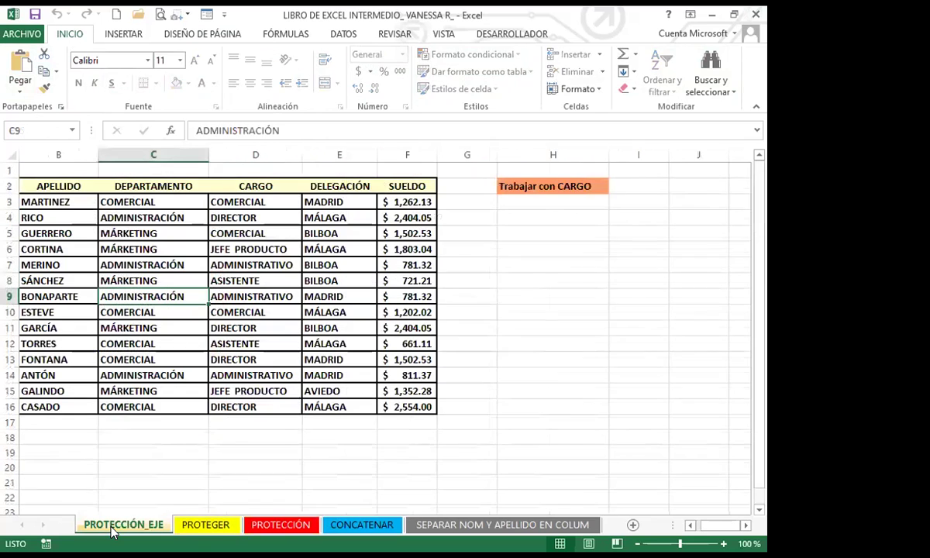
# Step: Click through cells H11, E11, H10, E9 and D9, then bring up the REVISAR tab
pyautogui.click(526, 324)
pyautogui.click(340, 328)
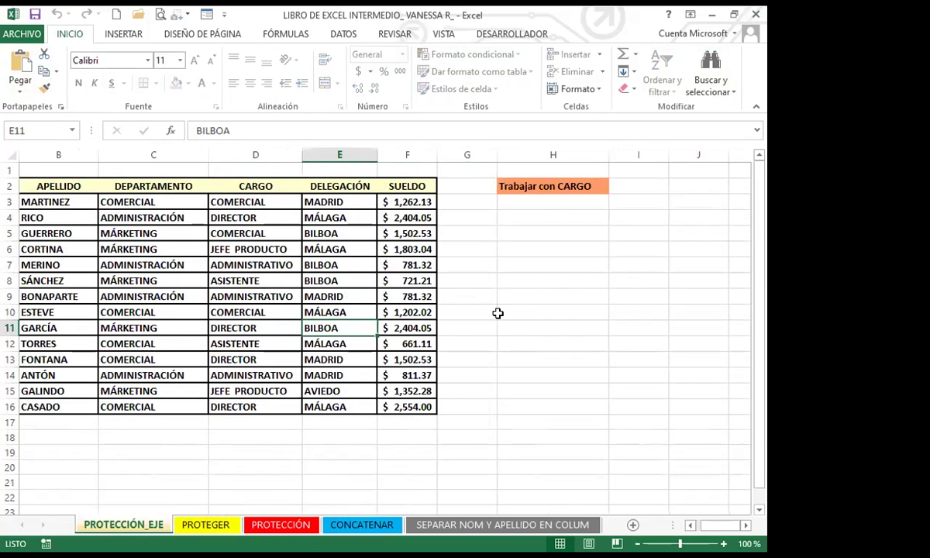
pyautogui.click(499, 313)
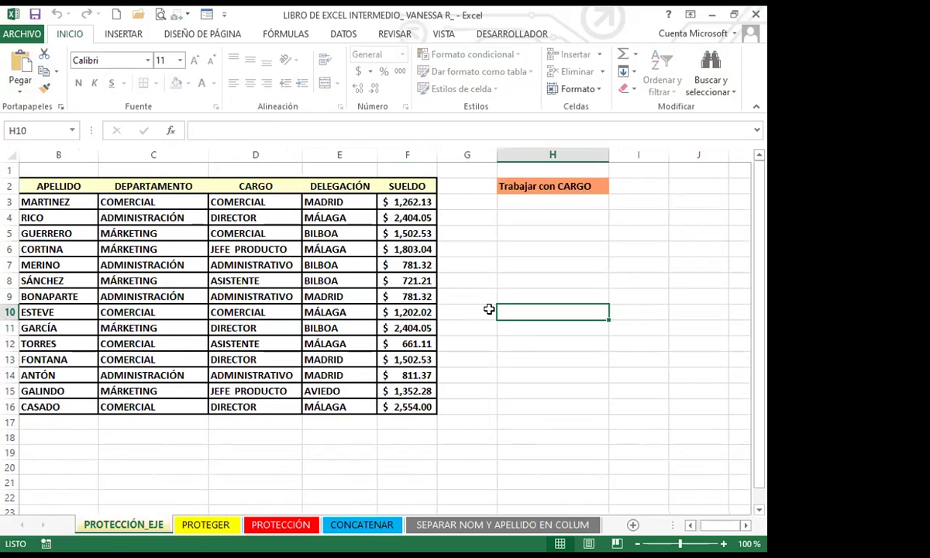
pyautogui.click(354, 289)
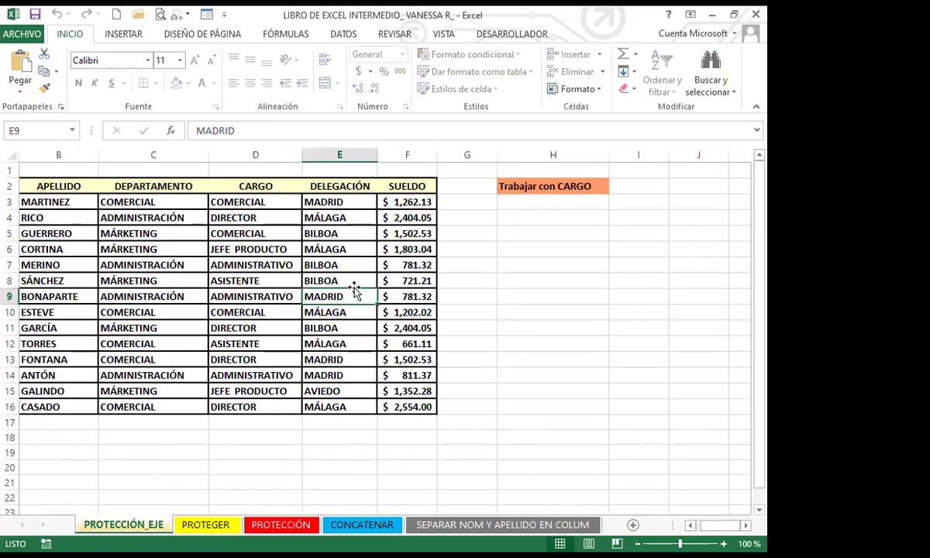
pyautogui.click(329, 325)
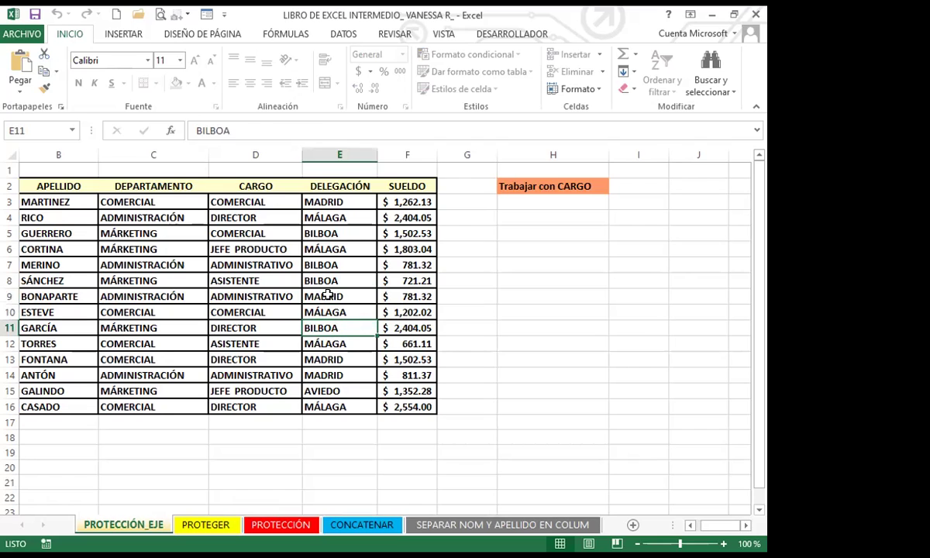
pyautogui.click(327, 295)
pyautogui.press('Left')
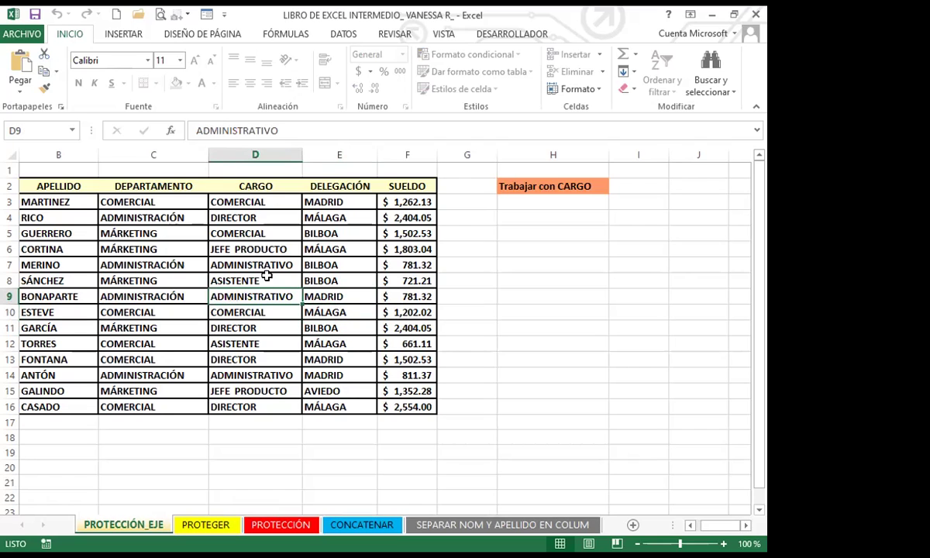
pyautogui.click(393, 34)
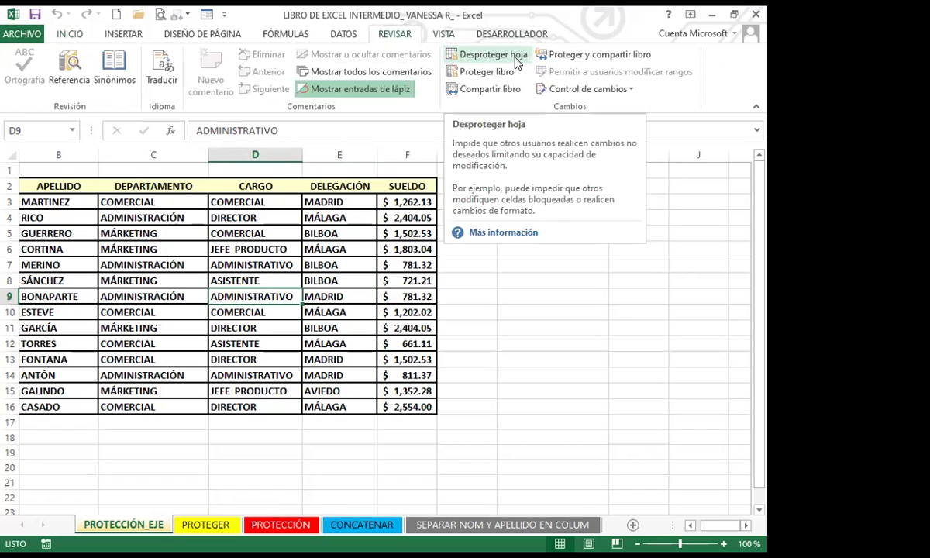
# Step: Browse the department and role cells of the staff table, from C9–C15 and D7–D12
pyautogui.click(283, 265)
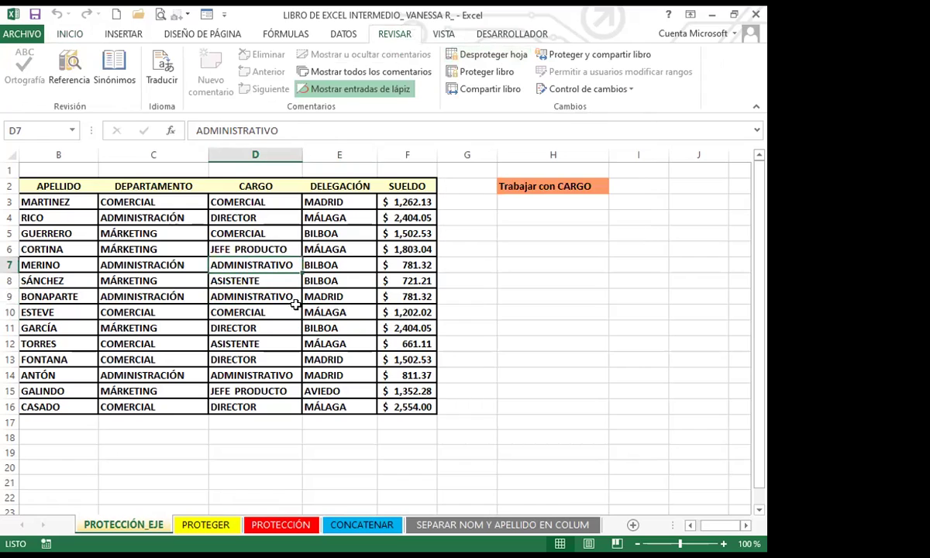
pyautogui.click(344, 294)
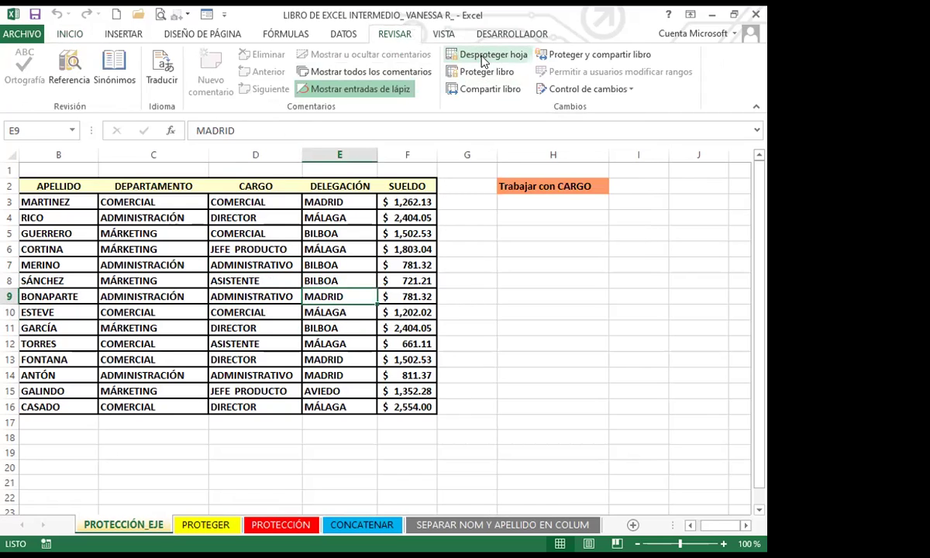
pyautogui.click(185, 312)
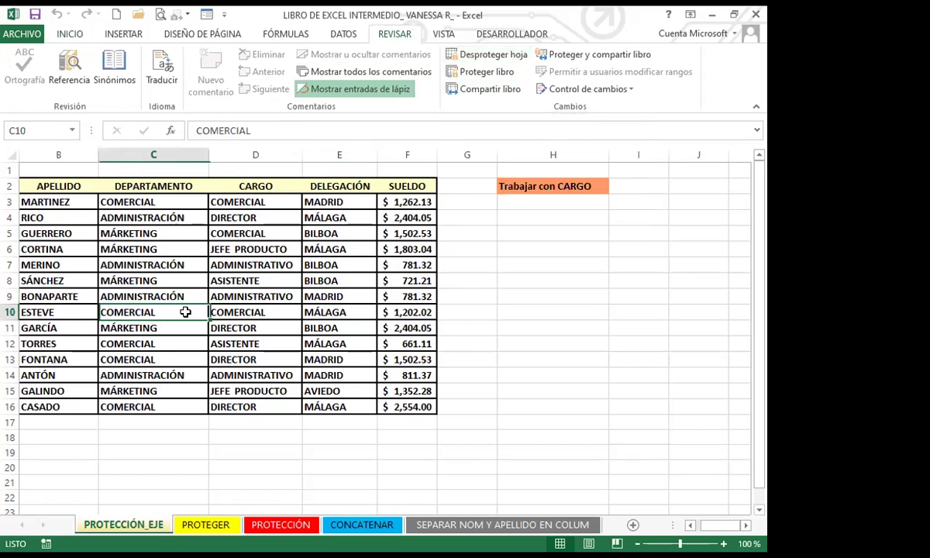
pyautogui.click(224, 309)
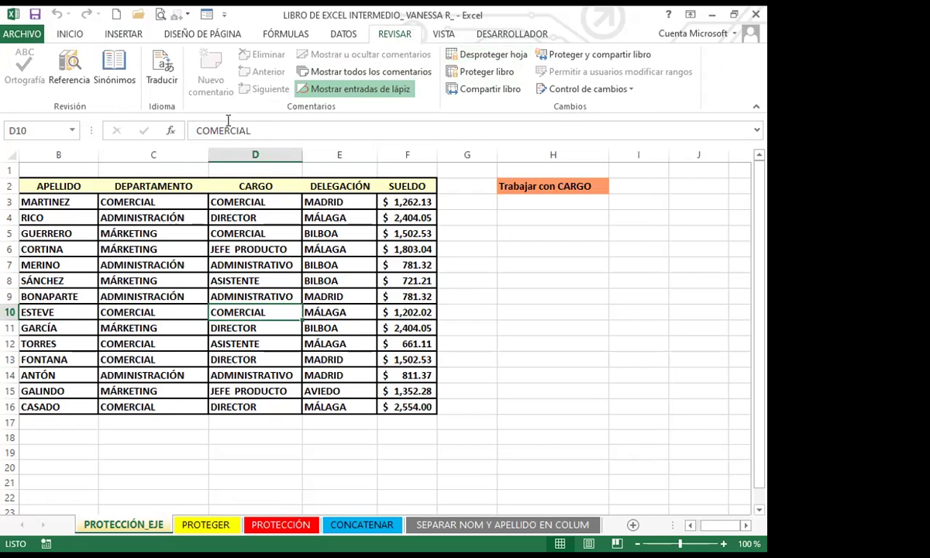
pyautogui.click(388, 346)
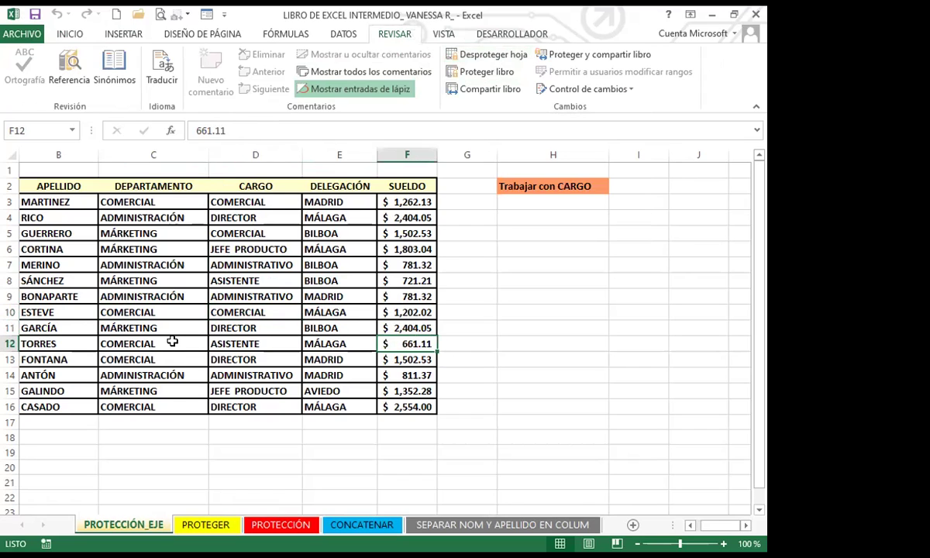
pyautogui.click(262, 341)
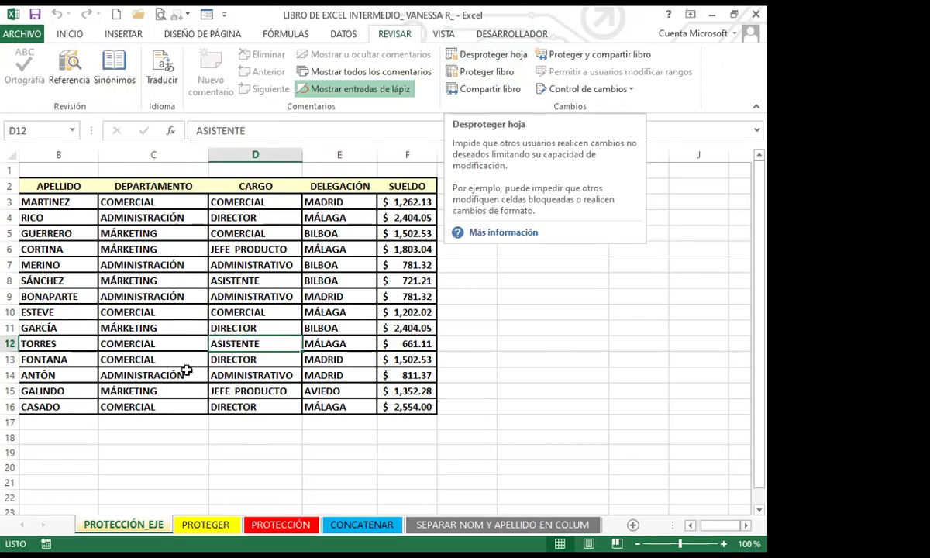
pyautogui.click(122, 389)
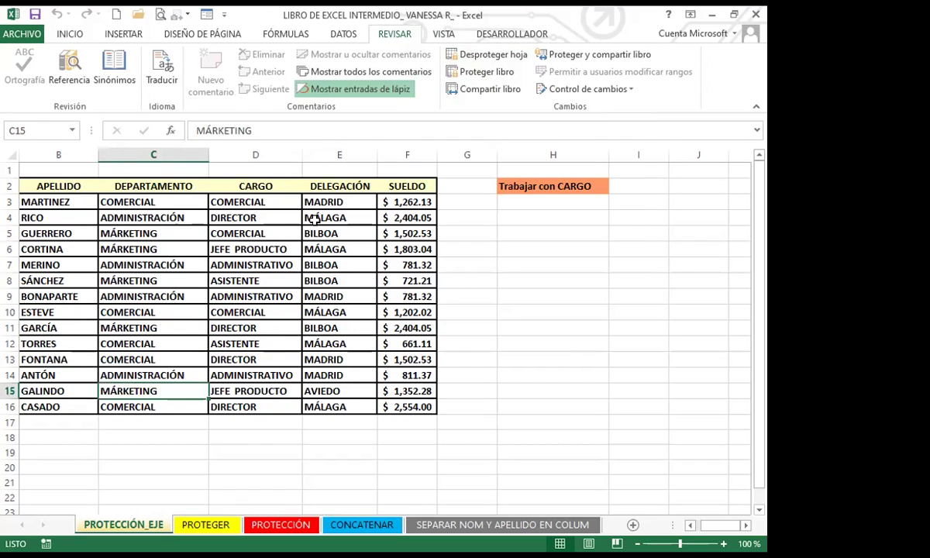
pyautogui.click(143, 341)
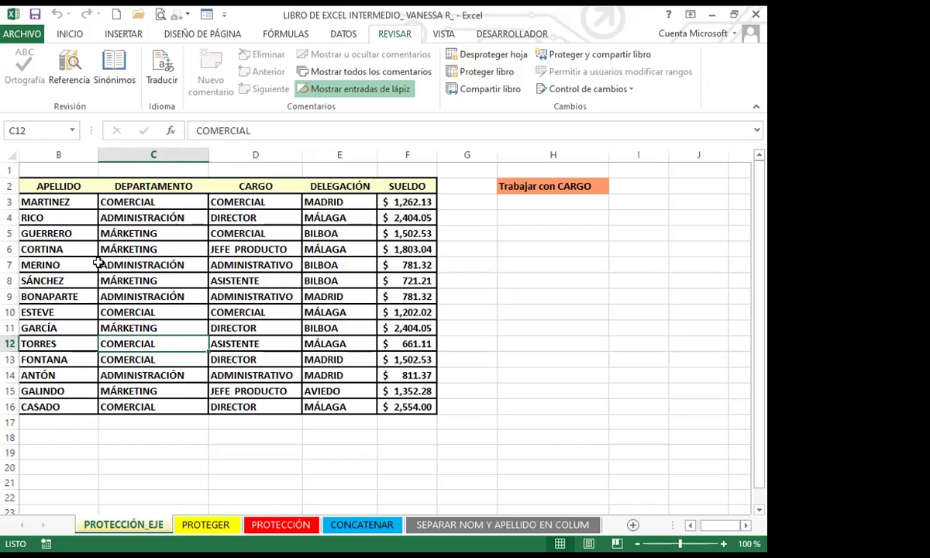
pyautogui.click(170, 328)
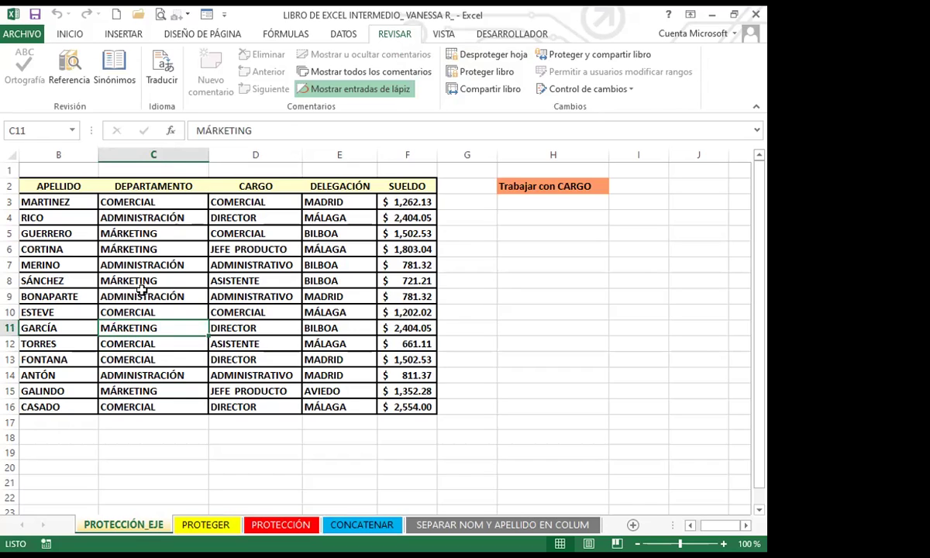
pyautogui.click(139, 296)
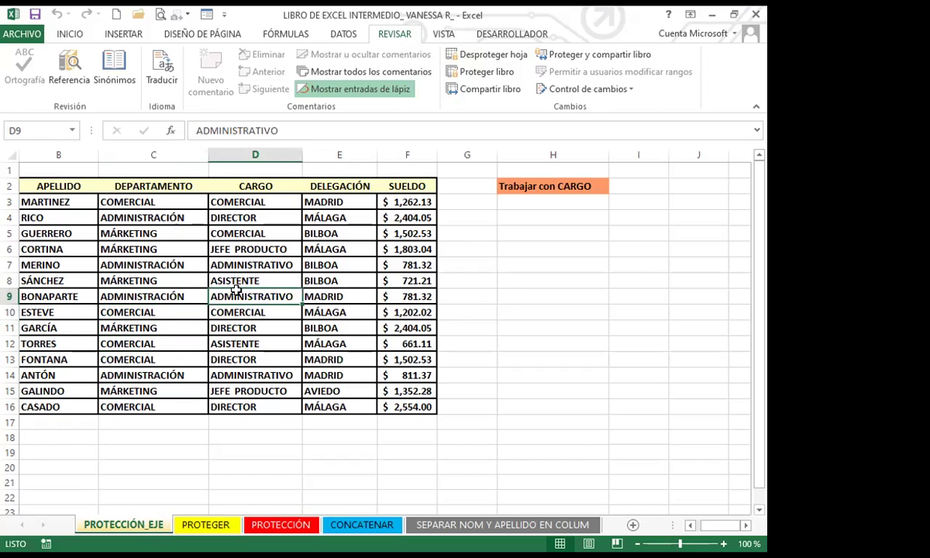
pyautogui.click(205, 328)
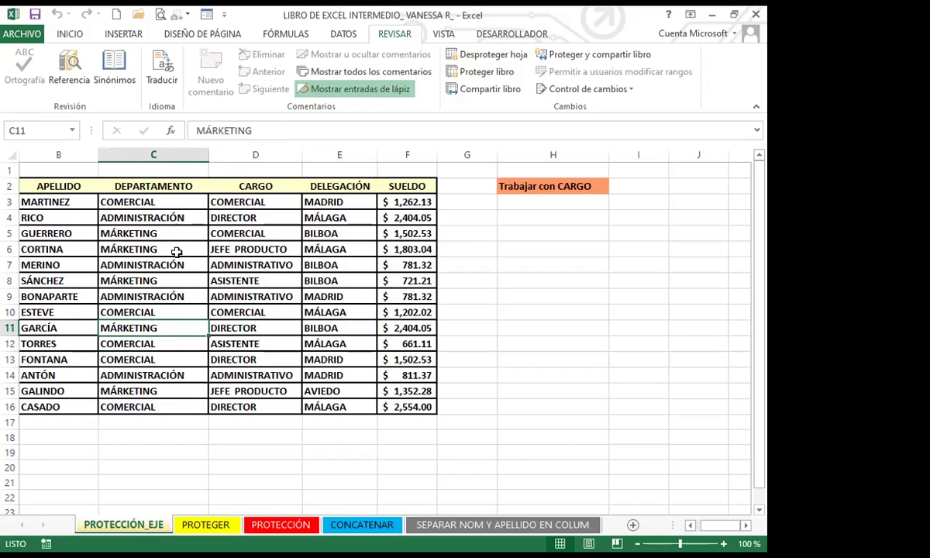
pyautogui.click(242, 326)
pyautogui.click(260, 313)
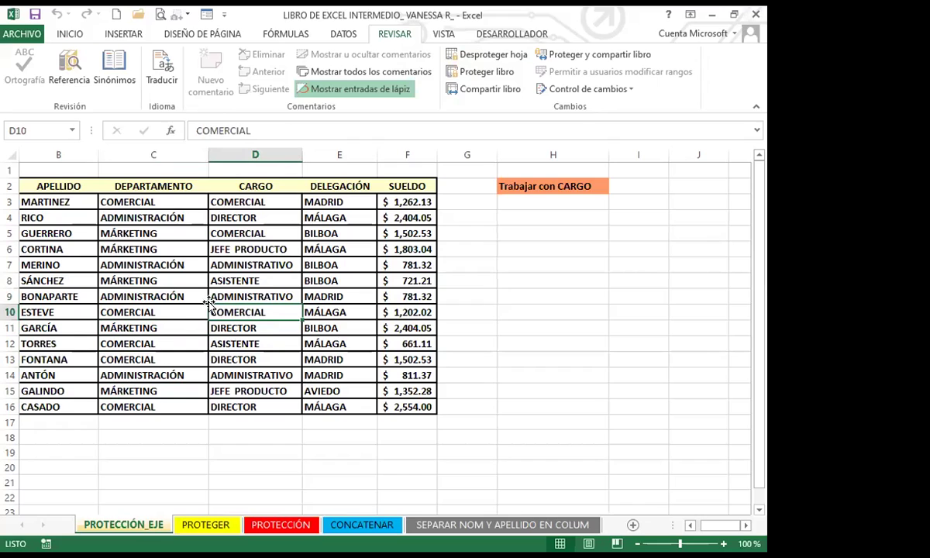
pyautogui.click(210, 330)
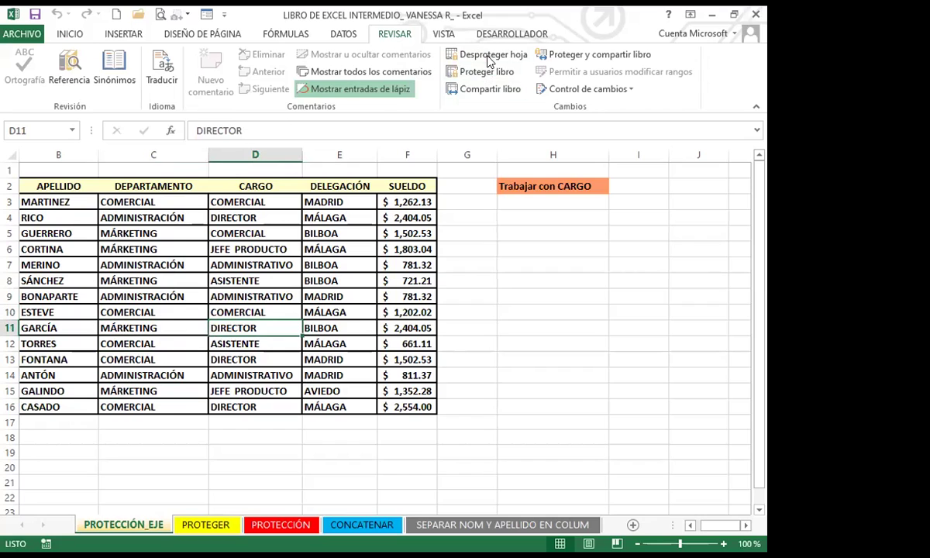
# Step: Unprotect the sheet via Desproteger hoja with its three-character password, then select D10
pyautogui.click(461, 53)
pyautogui.write('123')
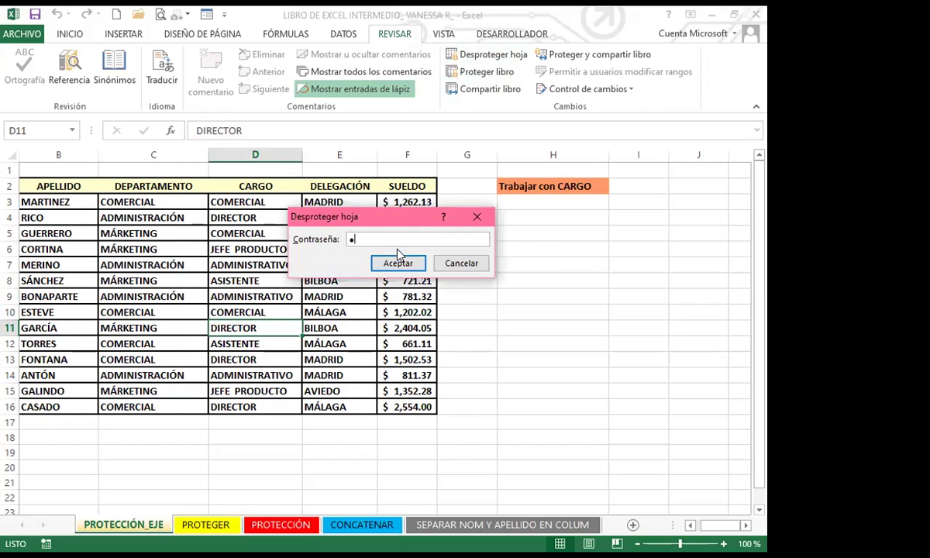
pyautogui.click(396, 263)
pyautogui.click(298, 310)
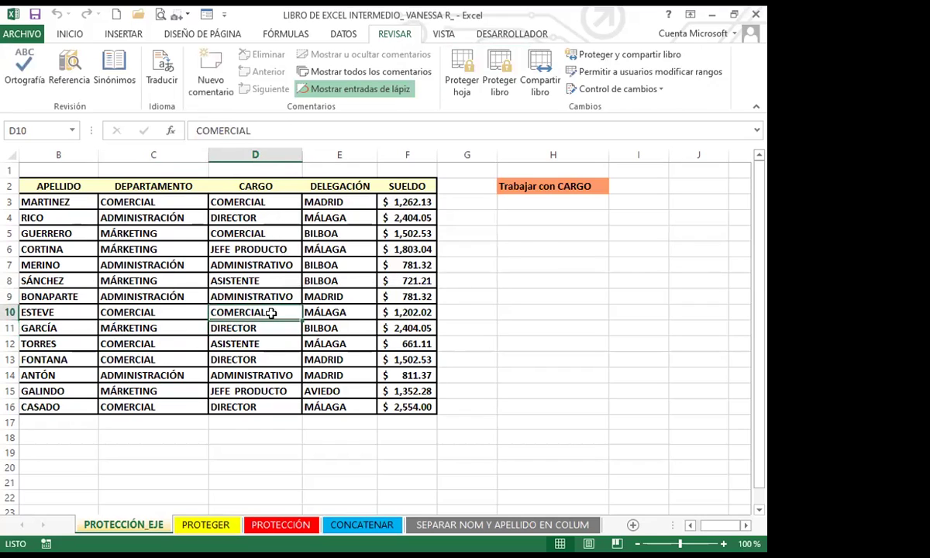
pyautogui.click(34, 15)
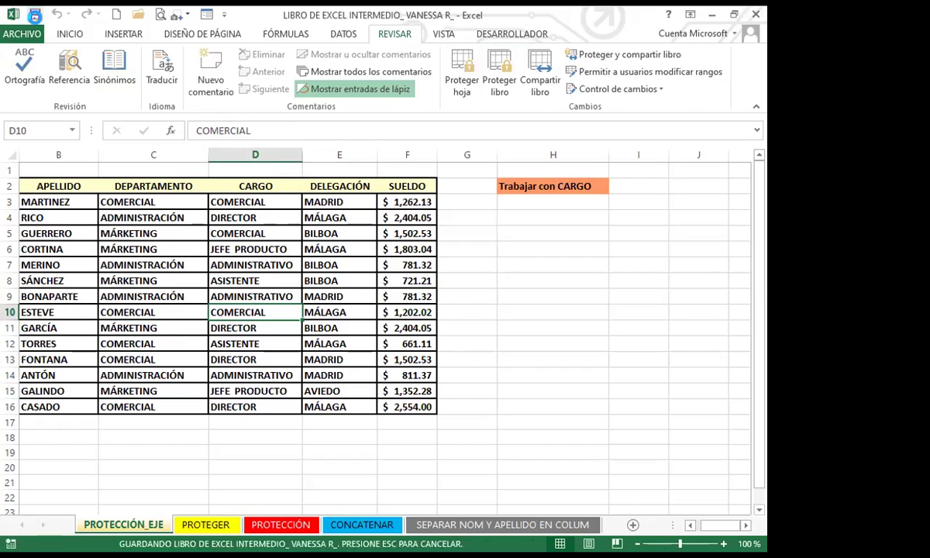
pyautogui.click(186, 296)
pyautogui.click(212, 276)
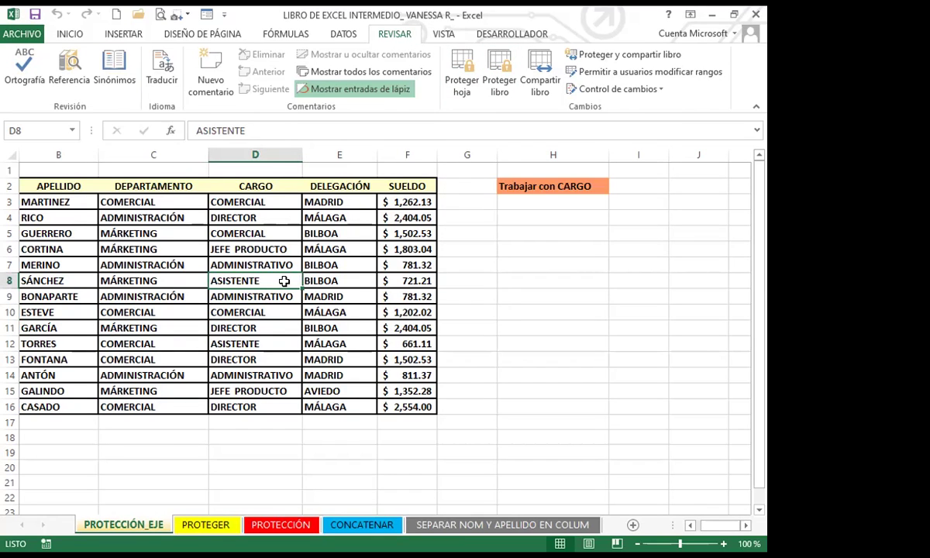
pyautogui.moveTo(313, 202); pyautogui.dragTo(326, 390)
pyautogui.click(203, 359)
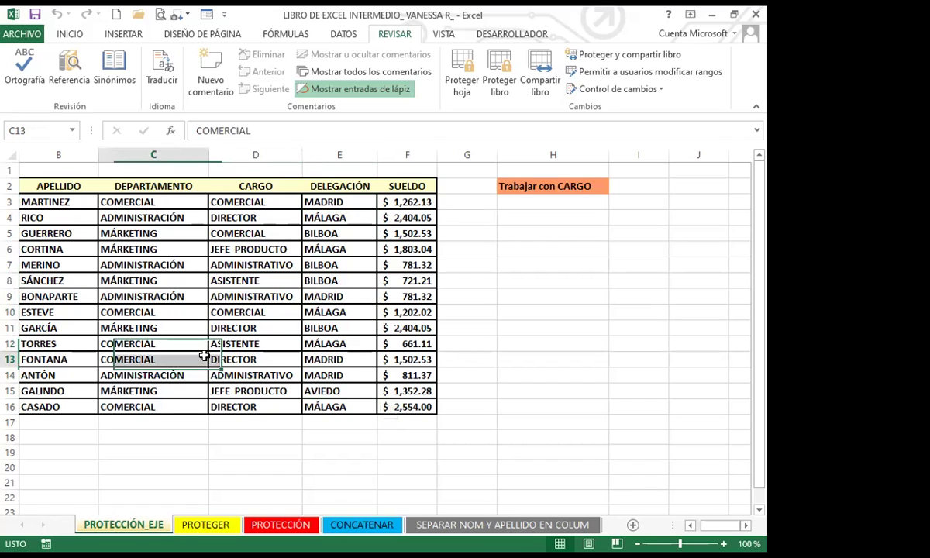
pyautogui.moveTo(204, 355); pyautogui.dragTo(204, 355)
pyautogui.click(306, 343)
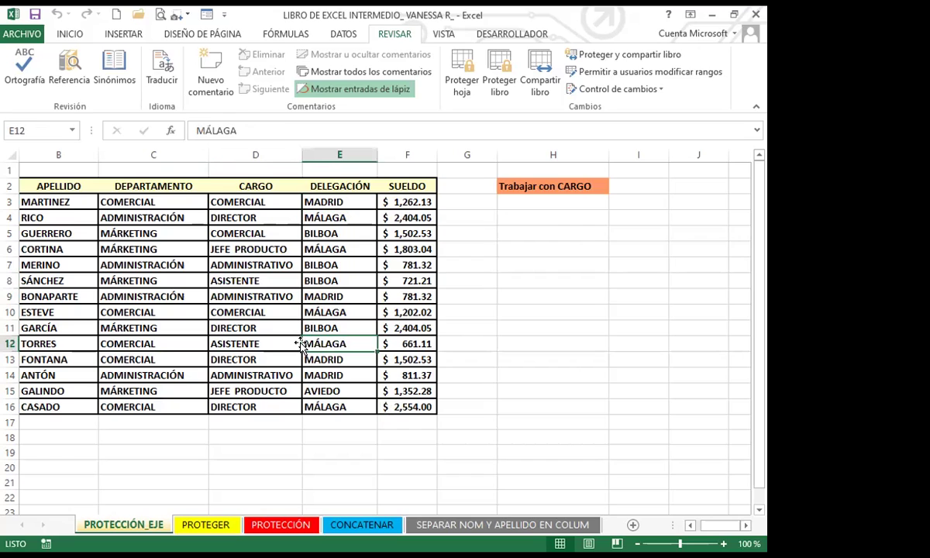
pyautogui.click(478, 347)
pyautogui.click(325, 316)
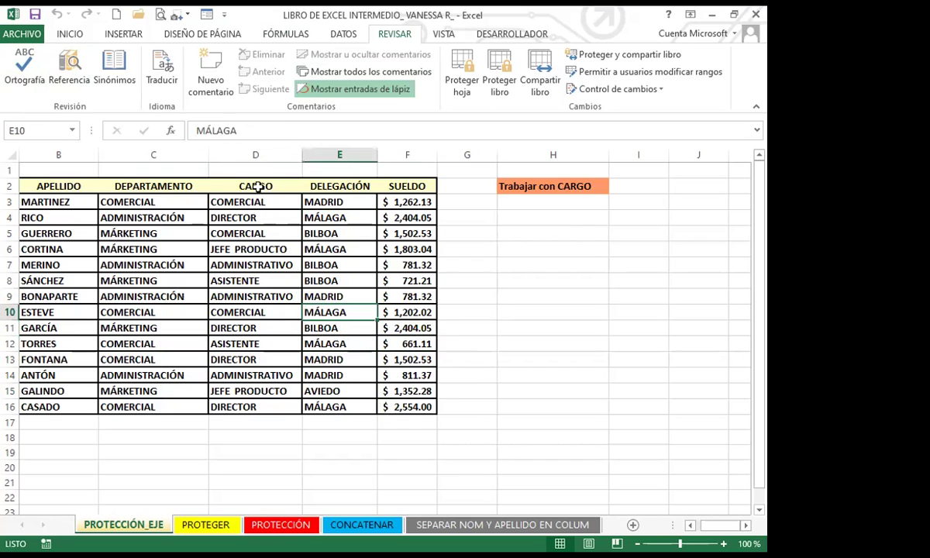
pyautogui.click(258, 297)
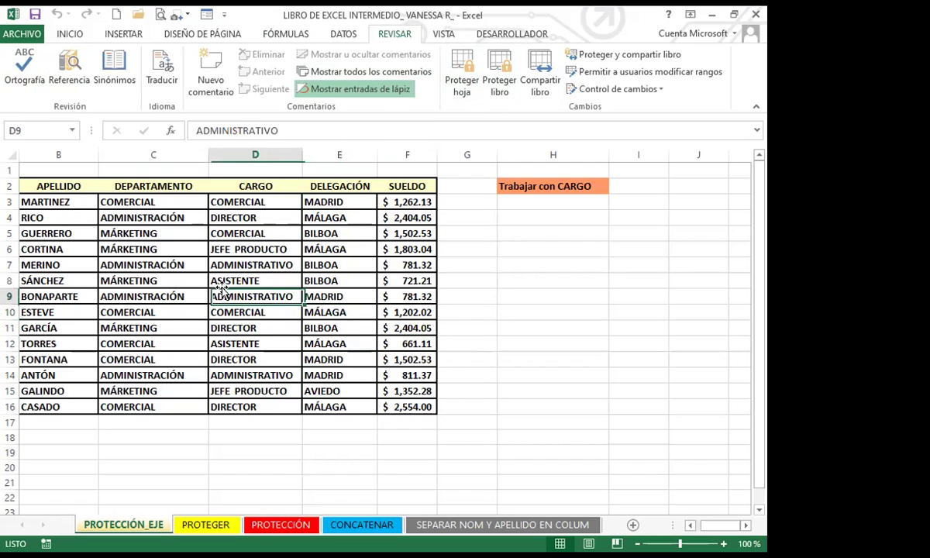
pyautogui.click(329, 296)
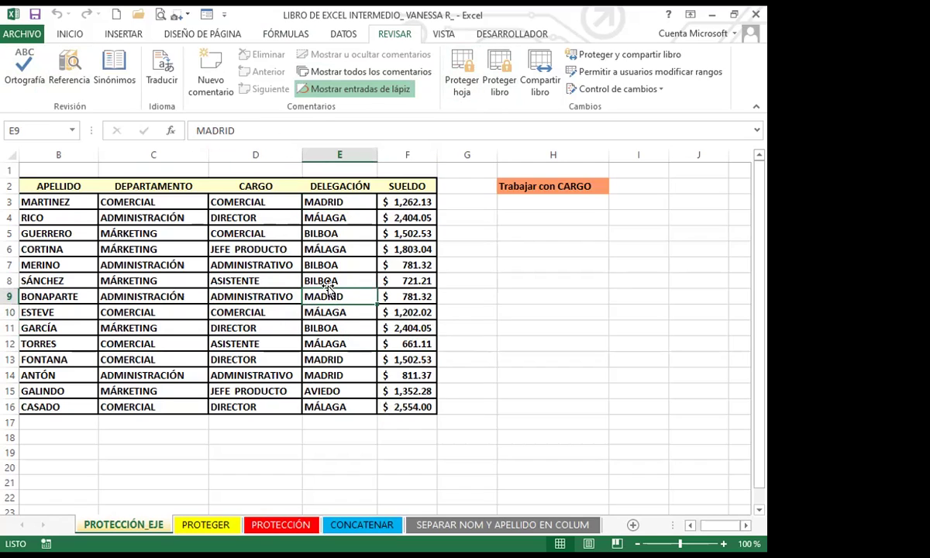
pyautogui.doubleClick(395, 298)
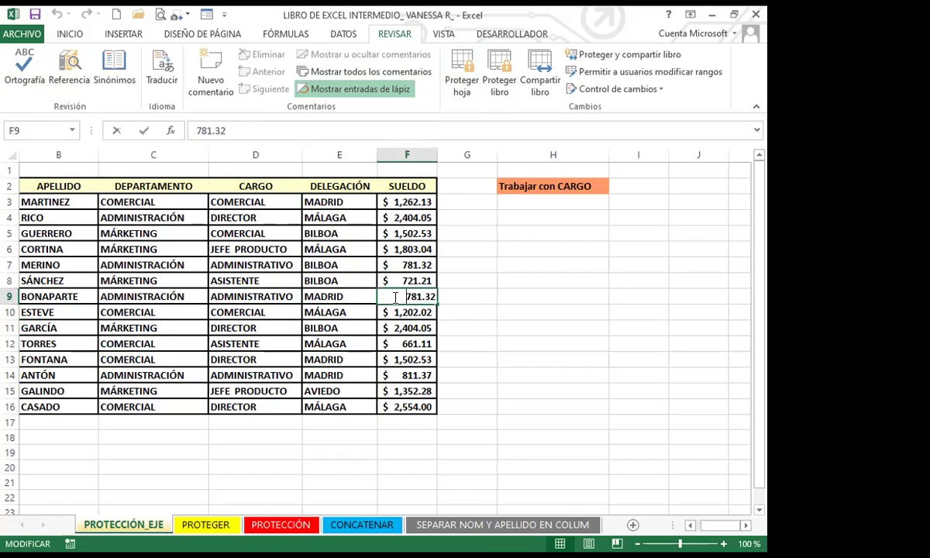
pyautogui.click(474, 295)
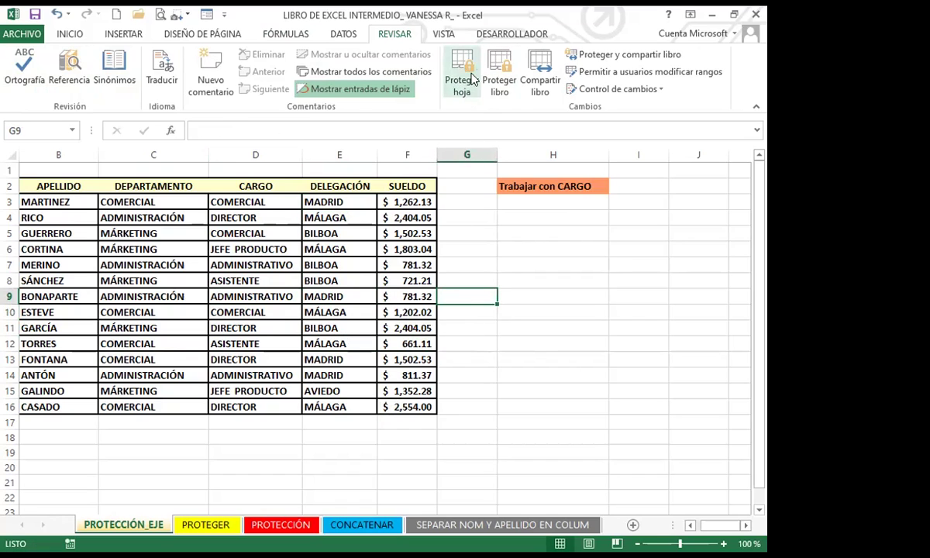
# Step: Click through the city, role and salary cells in rows 7–12 of the staff table
pyautogui.click(326, 276)
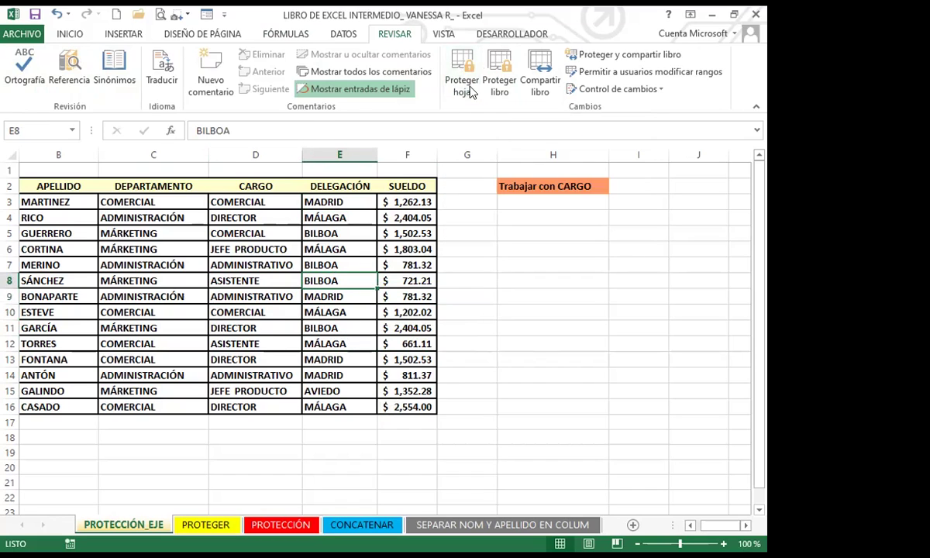
pyautogui.click(313, 295)
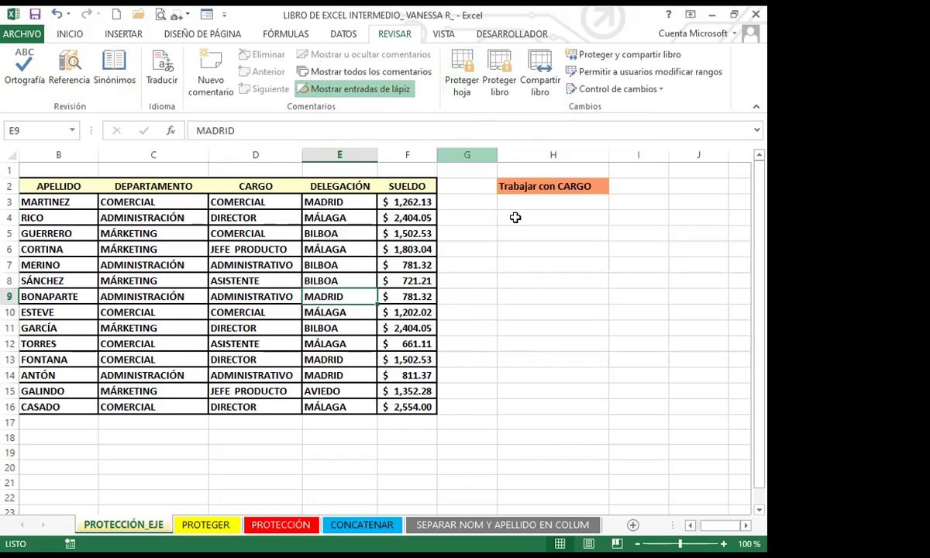
pyautogui.click(409, 265)
pyautogui.click(259, 296)
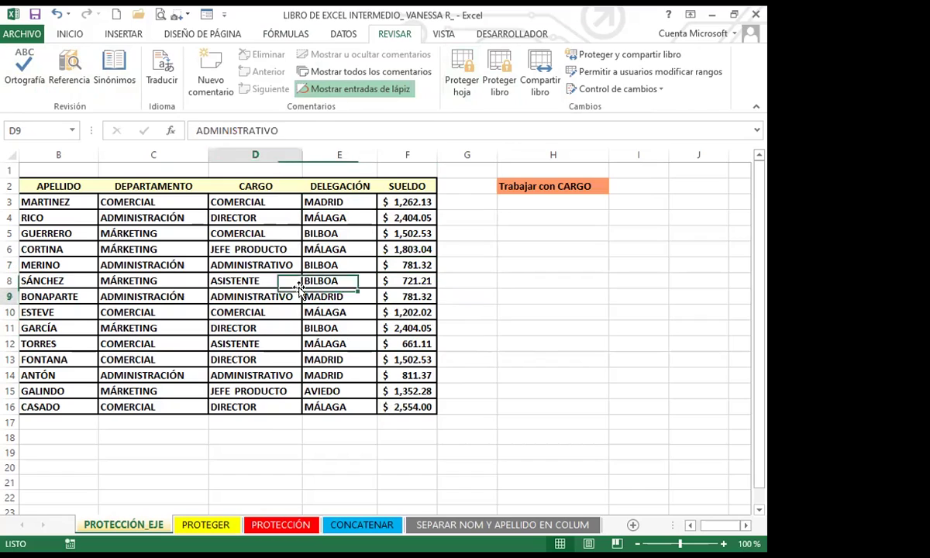
pyautogui.click(362, 343)
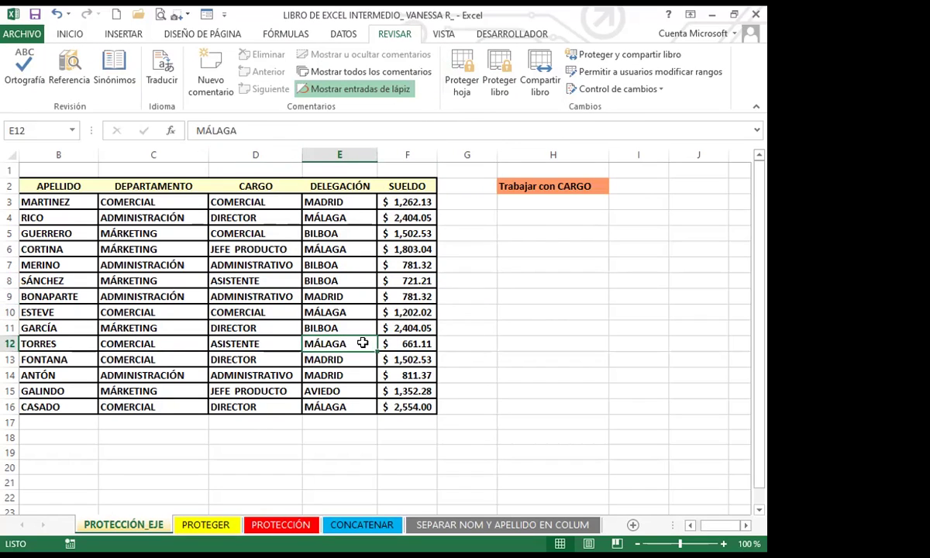
pyautogui.click(319, 327)
pyautogui.click(388, 327)
pyautogui.click(271, 311)
pyautogui.click(417, 299)
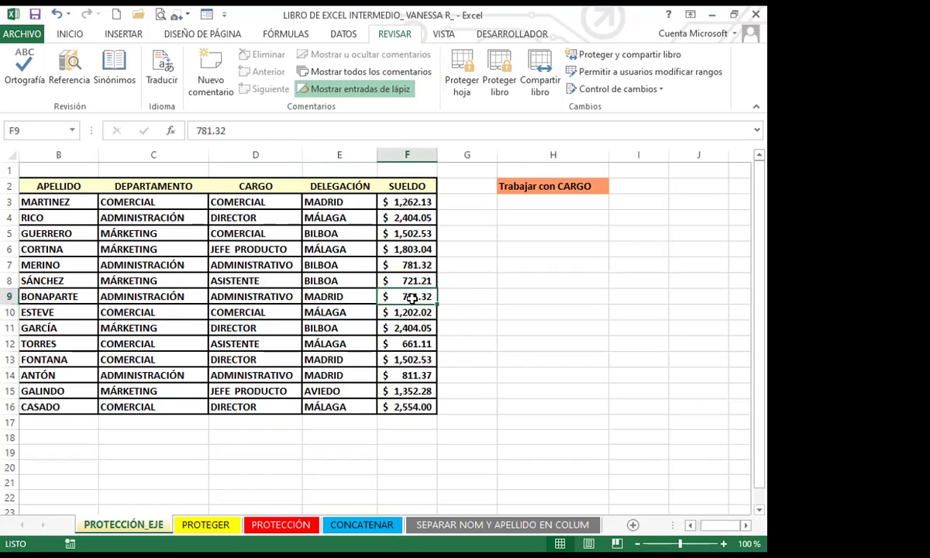
pyautogui.click(321, 297)
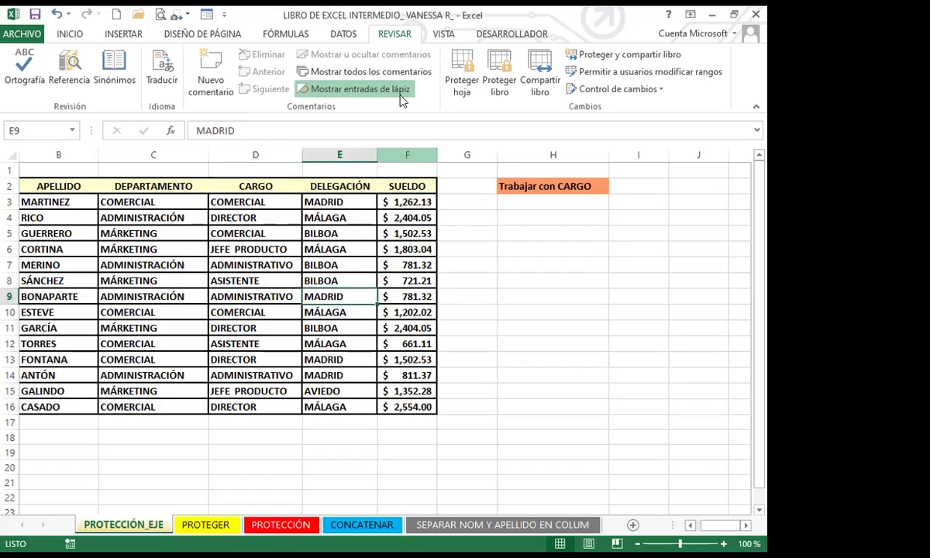
# Step: Select more cells around D10–H11, then open the Proteger estructura y ventanas dialog
pyautogui.click(304, 306)
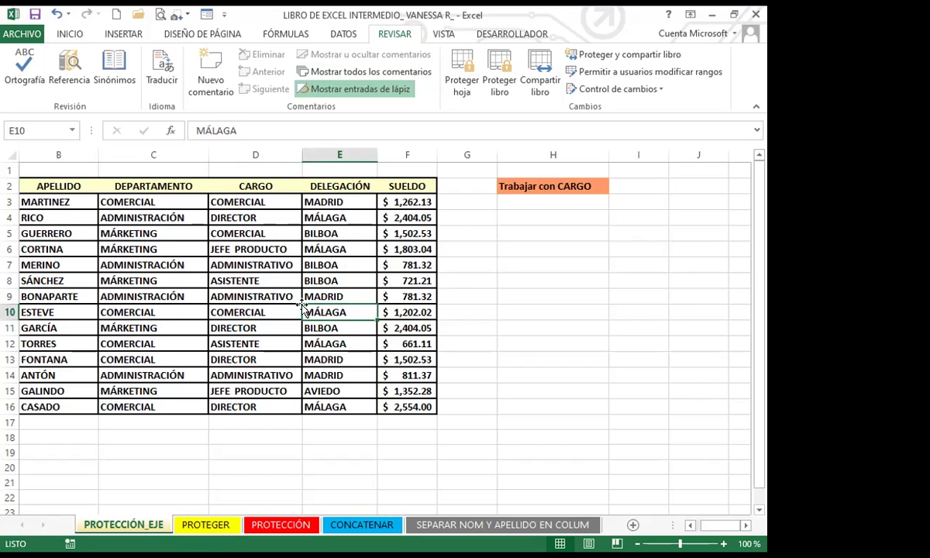
pyautogui.click(220, 340)
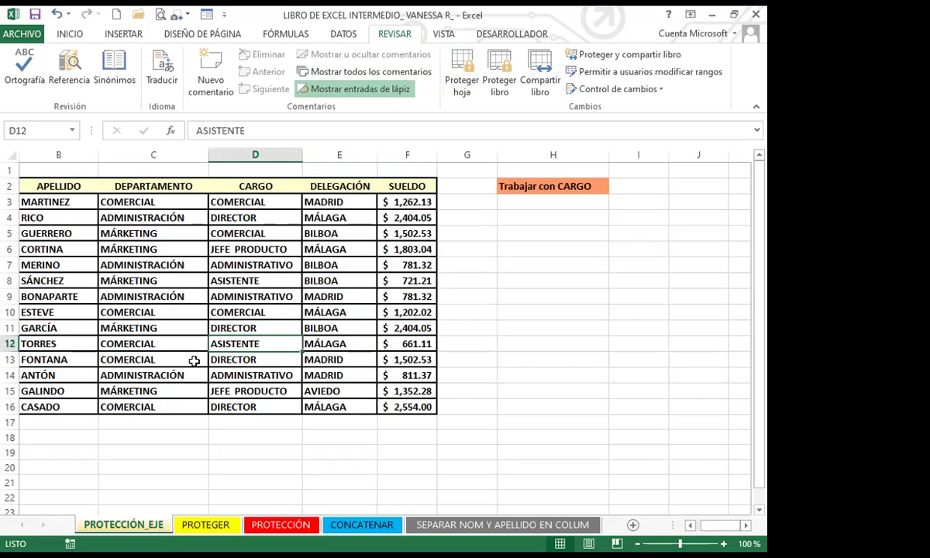
pyautogui.click(357, 333)
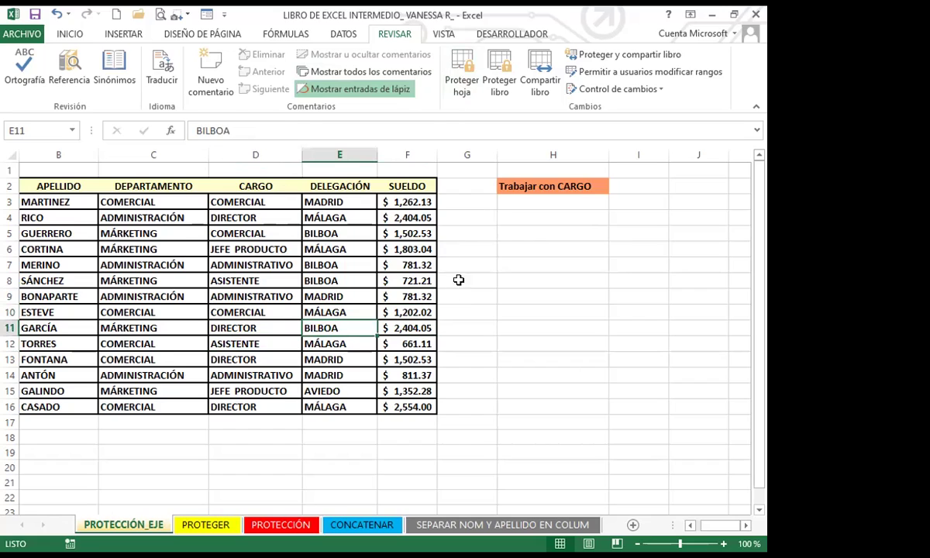
pyautogui.click(461, 306)
pyautogui.click(230, 312)
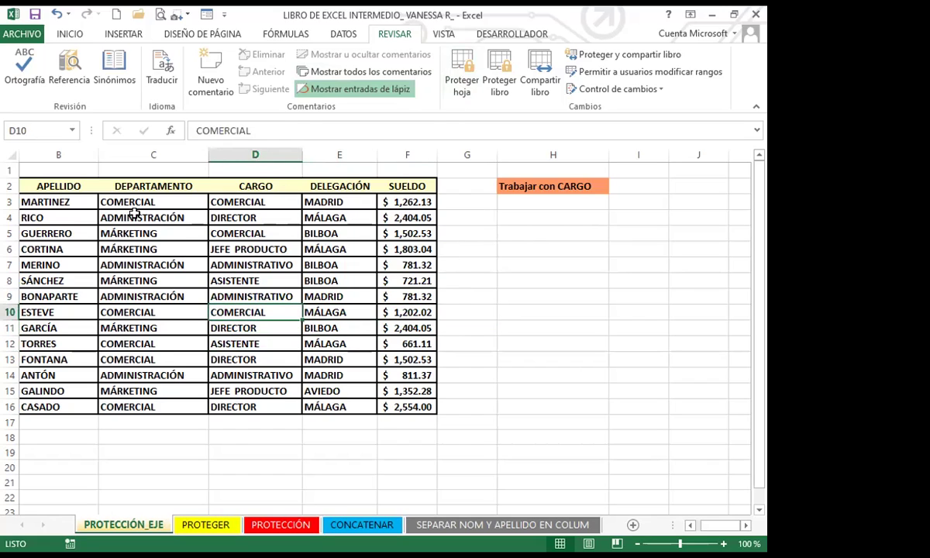
pyautogui.click(271, 342)
pyautogui.click(330, 327)
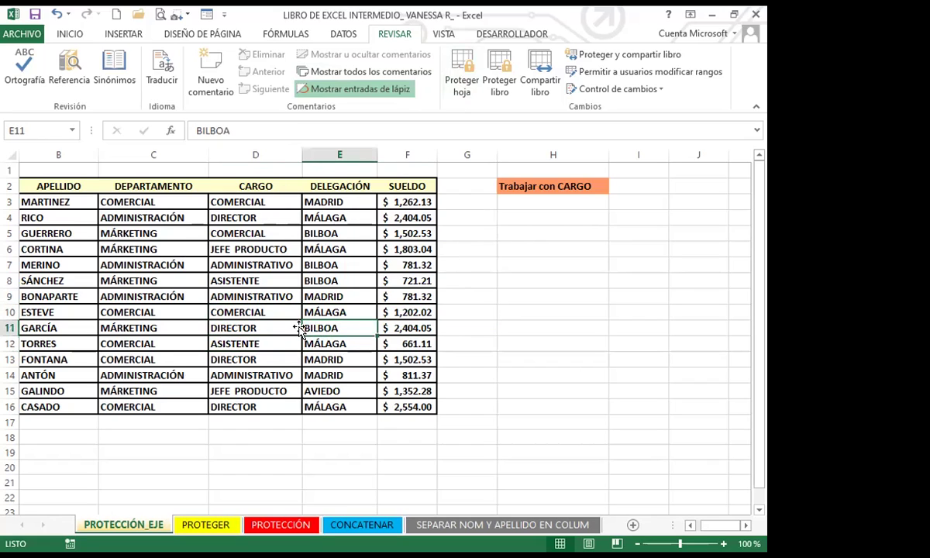
pyautogui.click(500, 328)
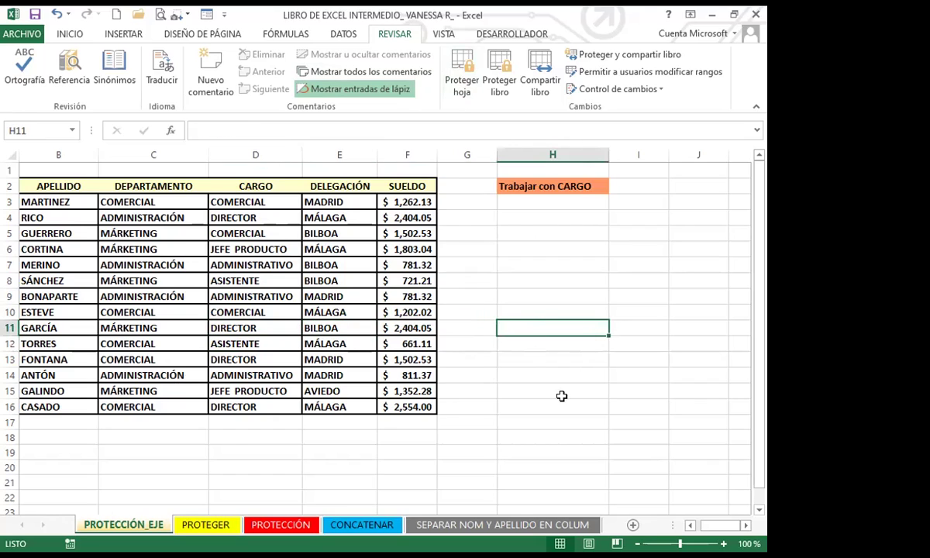
pyautogui.click(322, 323)
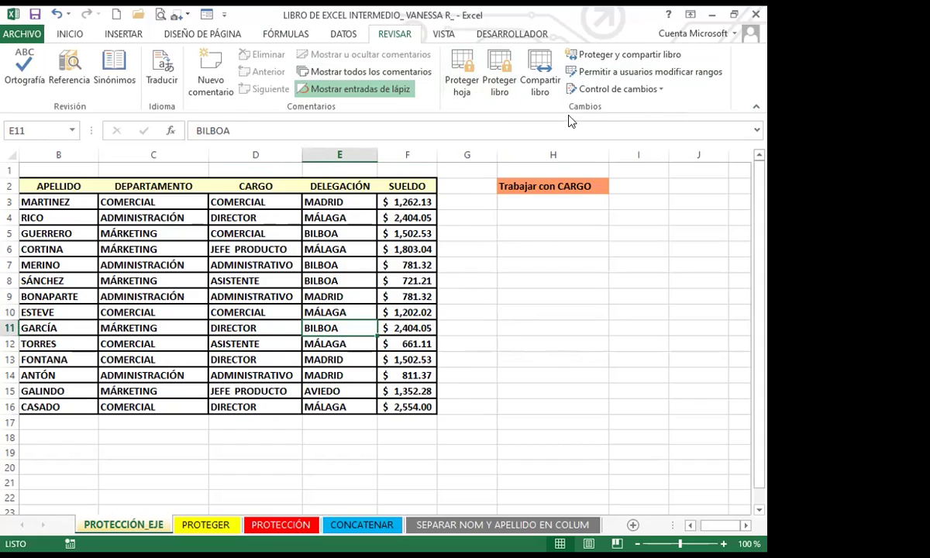
pyautogui.click(500, 63)
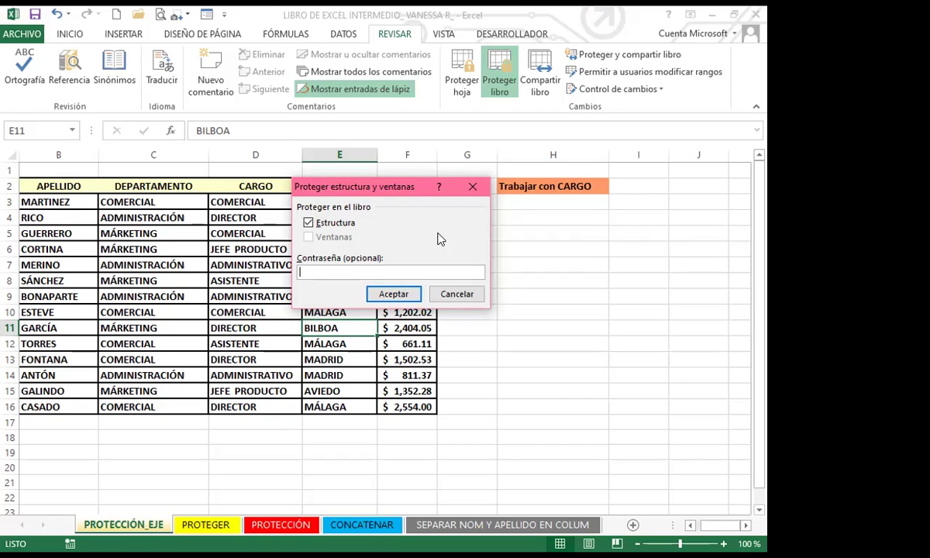
# Step: Close the structure protection dialog unchanged and select cells F21 and G10
pyautogui.click(475, 186)
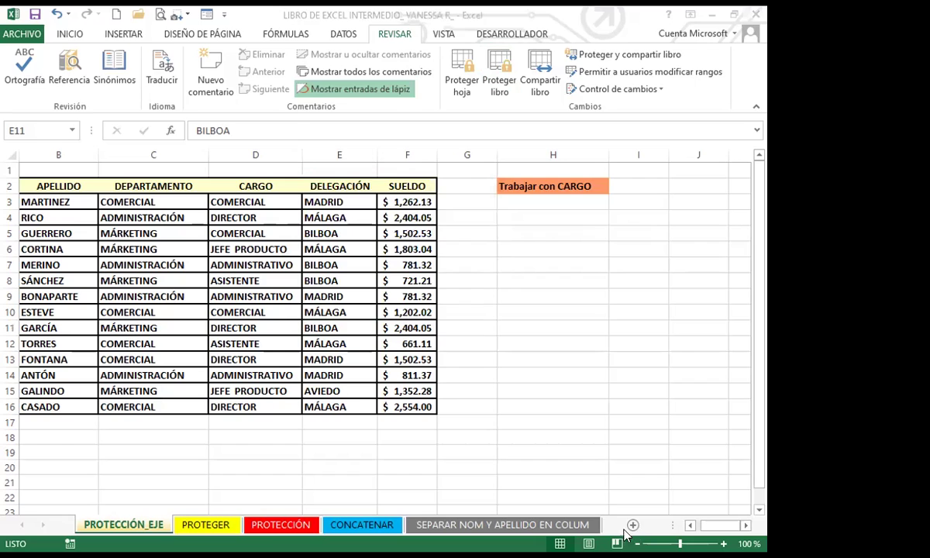
pyautogui.click(406, 480)
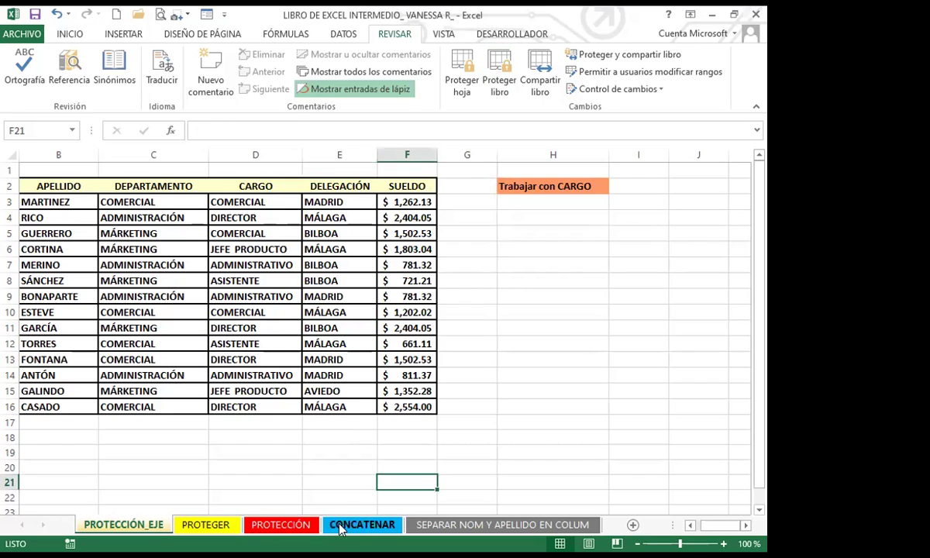
pyautogui.click(456, 310)
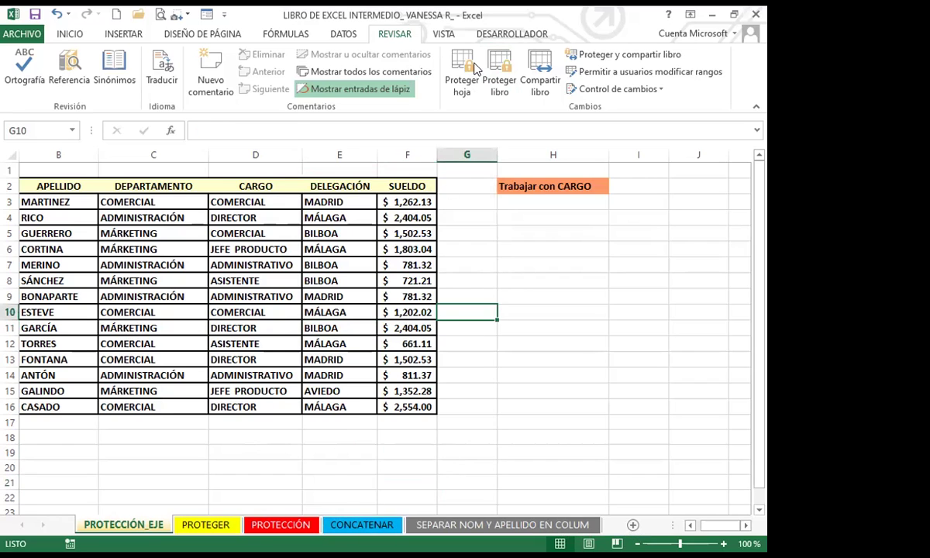
# Step: Reopen Proteger libro and set a three-character structure password, confirming it a second time
pyautogui.click(499, 79)
pyautogui.click(309, 272)
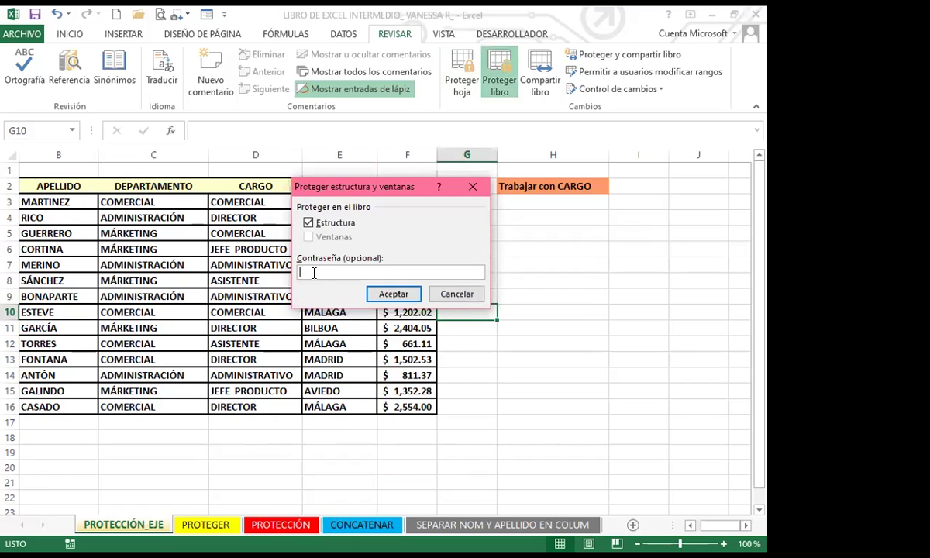
pyautogui.write('123')
pyautogui.click(394, 295)
pyautogui.write('123')
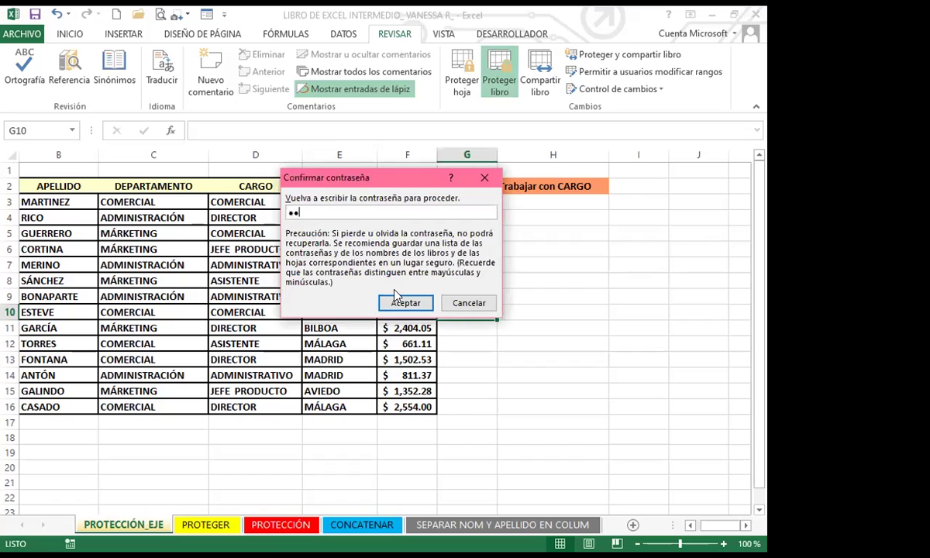
pyautogui.click(404, 303)
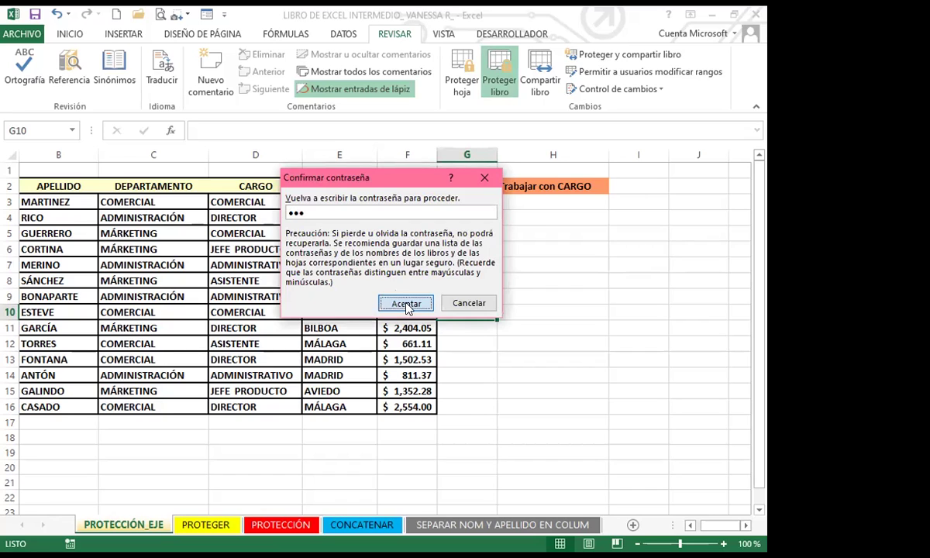
pyautogui.click(517, 283)
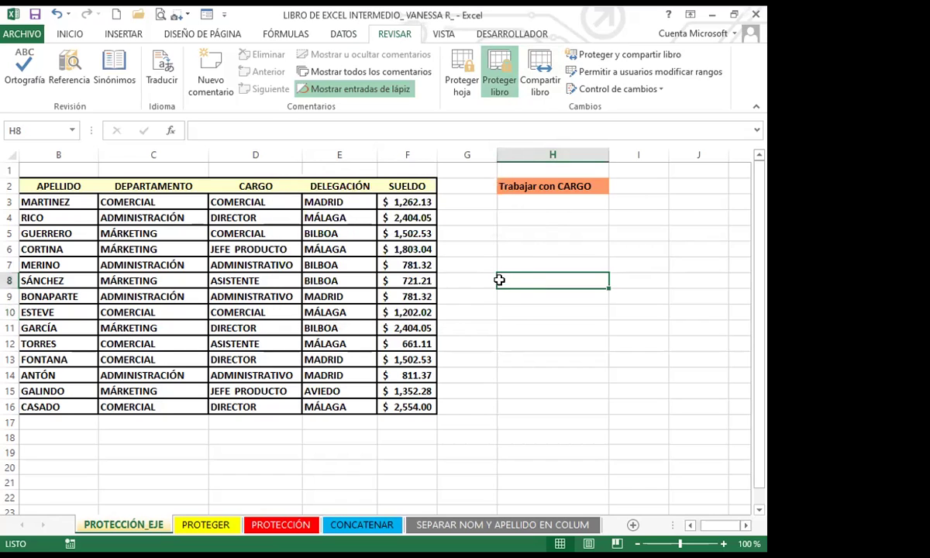
# Step: Jump to cell H11 using the Go To prompt (F5)
pyautogui.click(457, 307)
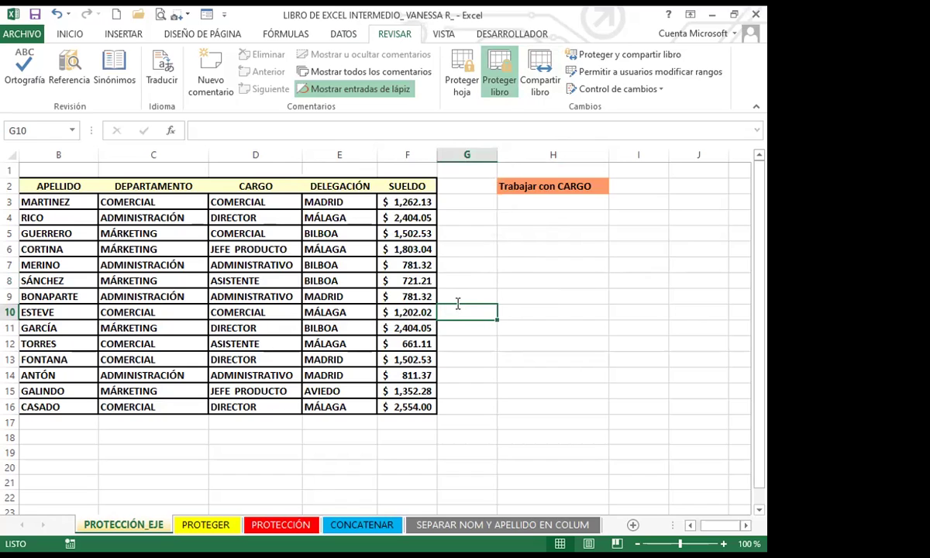
pyautogui.press('F5')
pyautogui.write('H11')
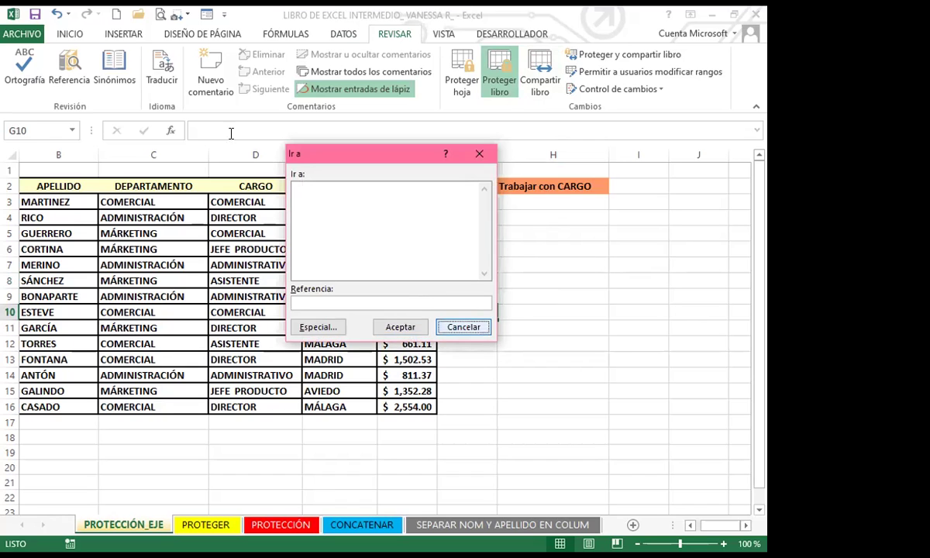
pyautogui.press('Return')
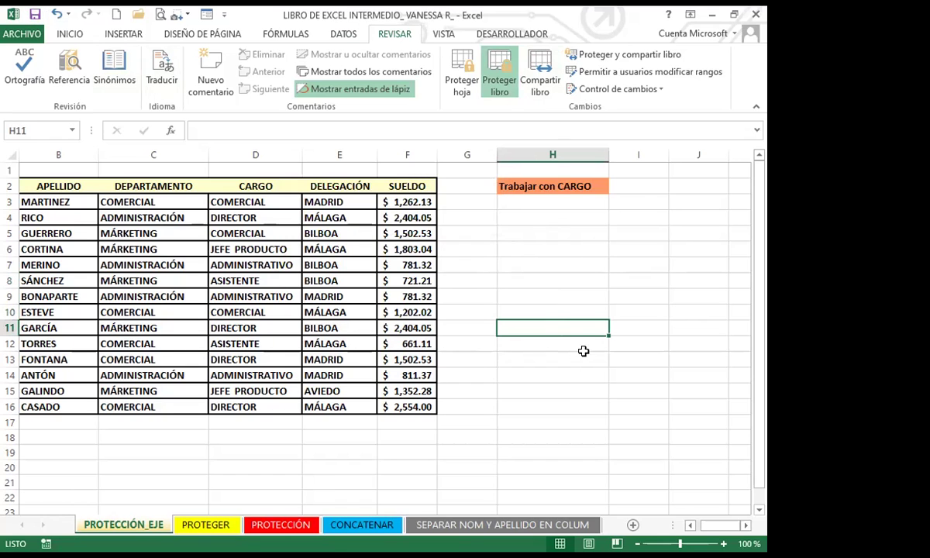
# Step: Select cells H10, G9, D7, H9 and F8 on the protected table
pyautogui.click(550, 307)
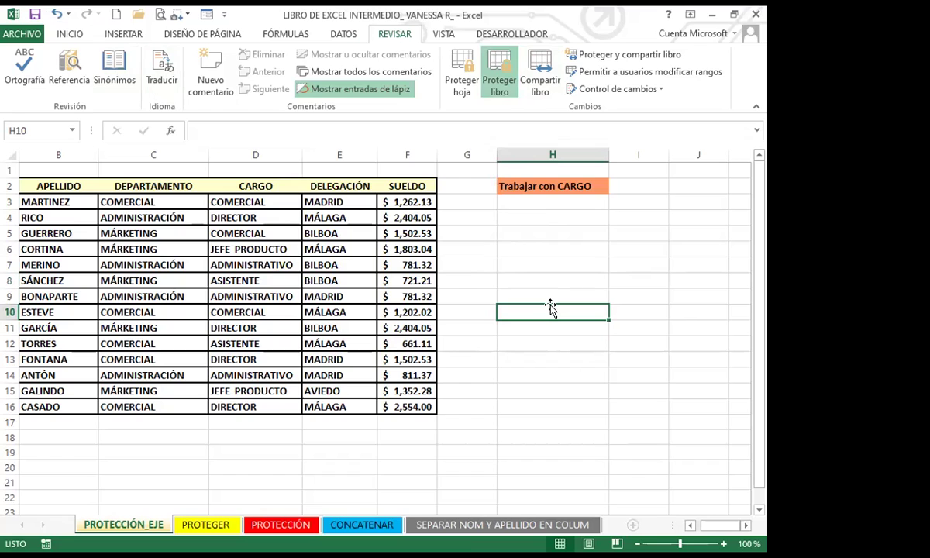
pyautogui.click(493, 298)
pyautogui.click(259, 264)
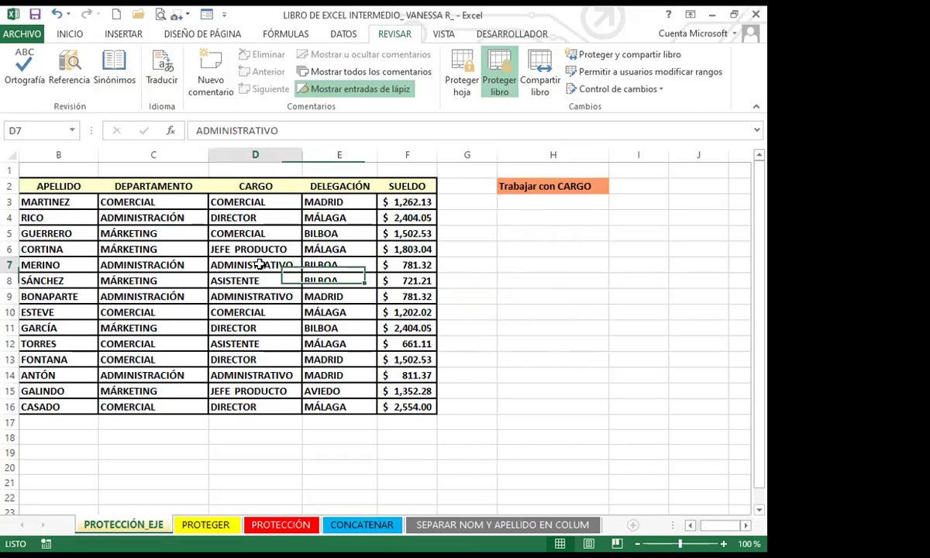
pyautogui.click(517, 297)
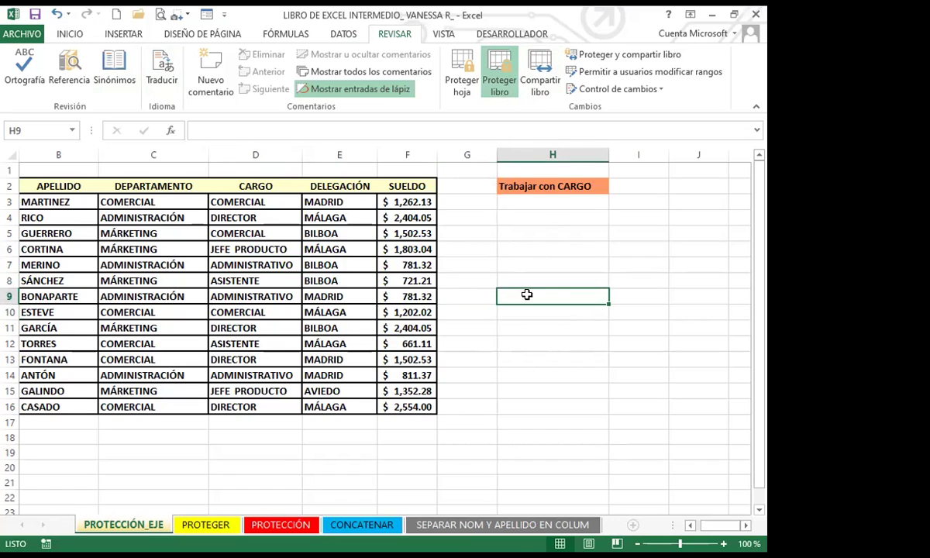
pyautogui.click(449, 294)
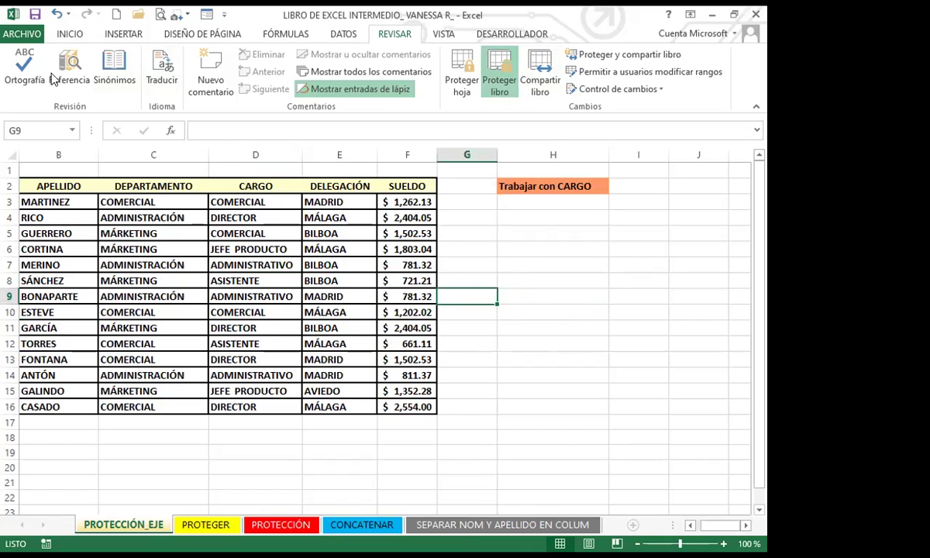
pyautogui.click(426, 277)
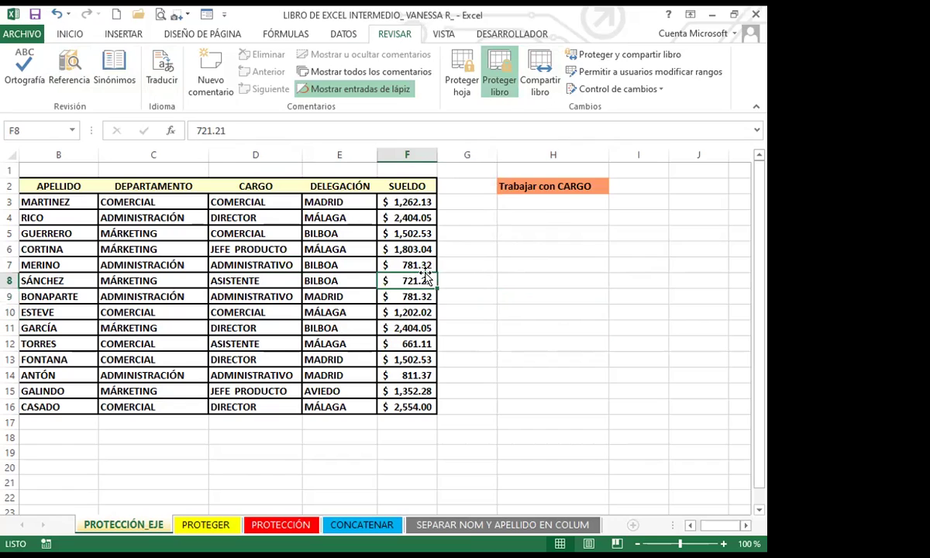
pyautogui.click(463, 293)
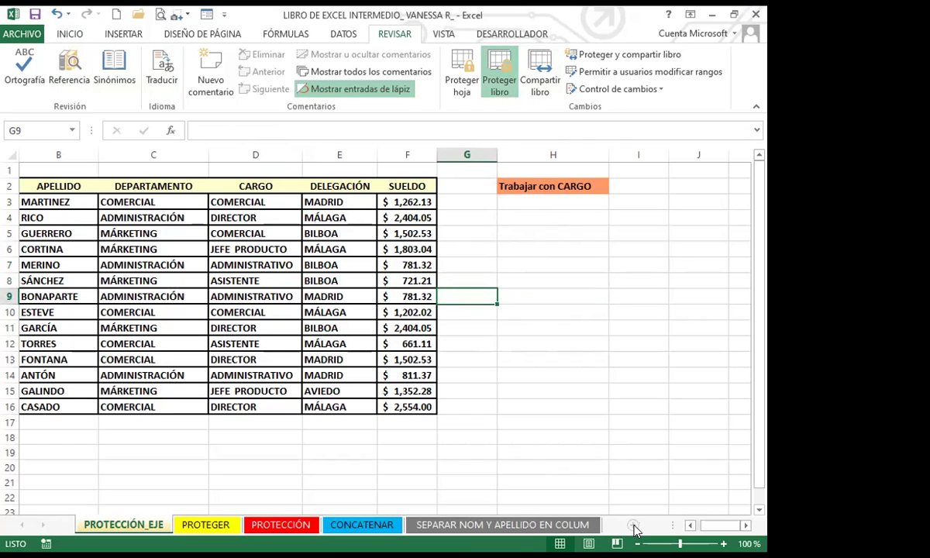
# Step: Select cells in rows 20–22, then move via CONCATENAR to the SEPARAR NOM Y APELLIDO EN COLUM sheet
pyautogui.click(612, 497)
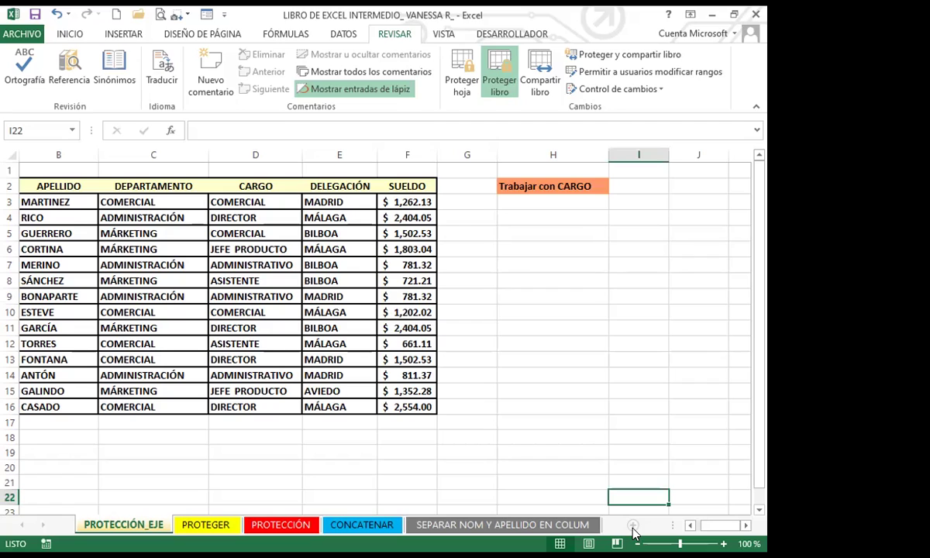
pyautogui.click(577, 498)
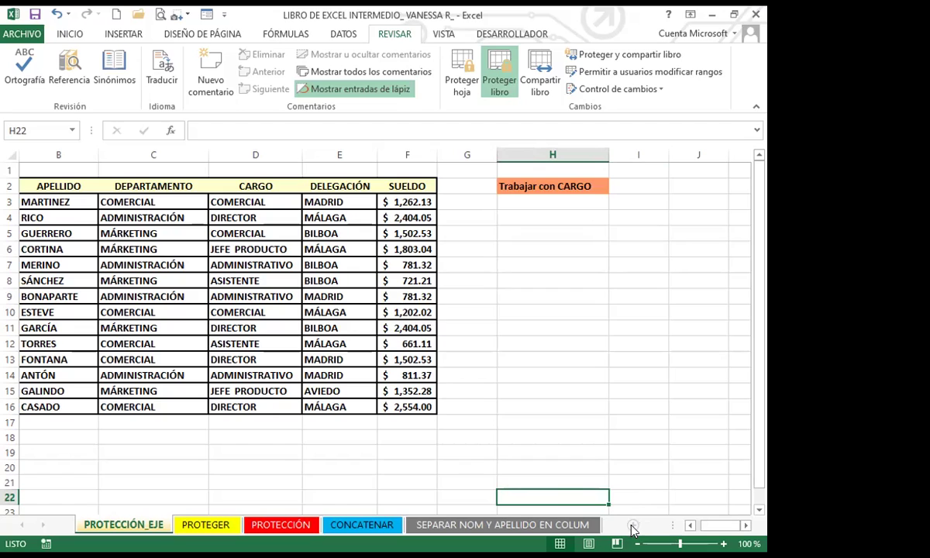
pyautogui.click(636, 483)
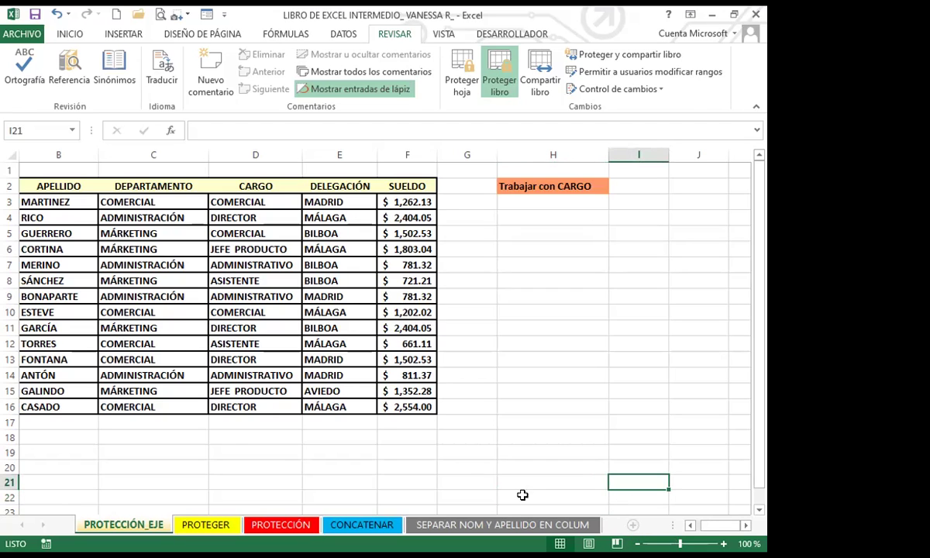
pyautogui.click(542, 481)
pyautogui.click(467, 471)
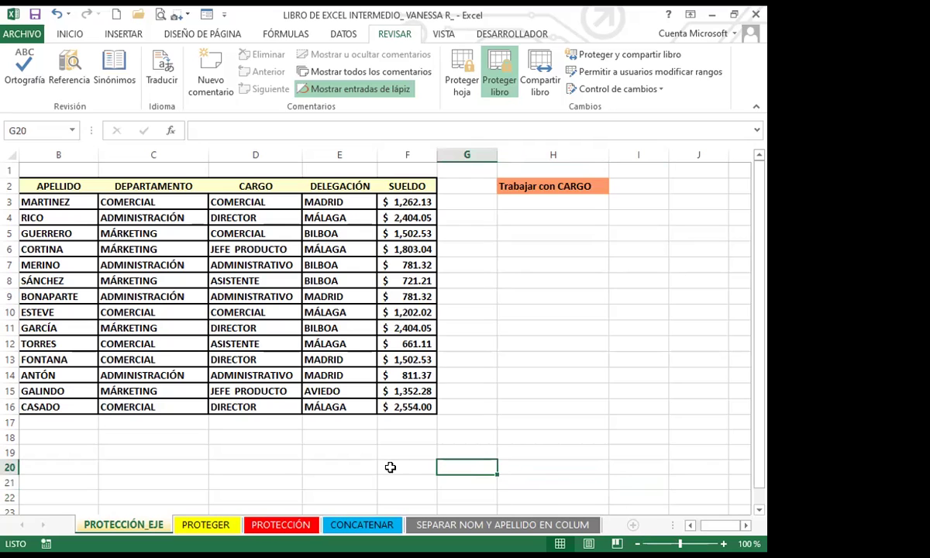
pyautogui.click(355, 525)
pyautogui.click(464, 525)
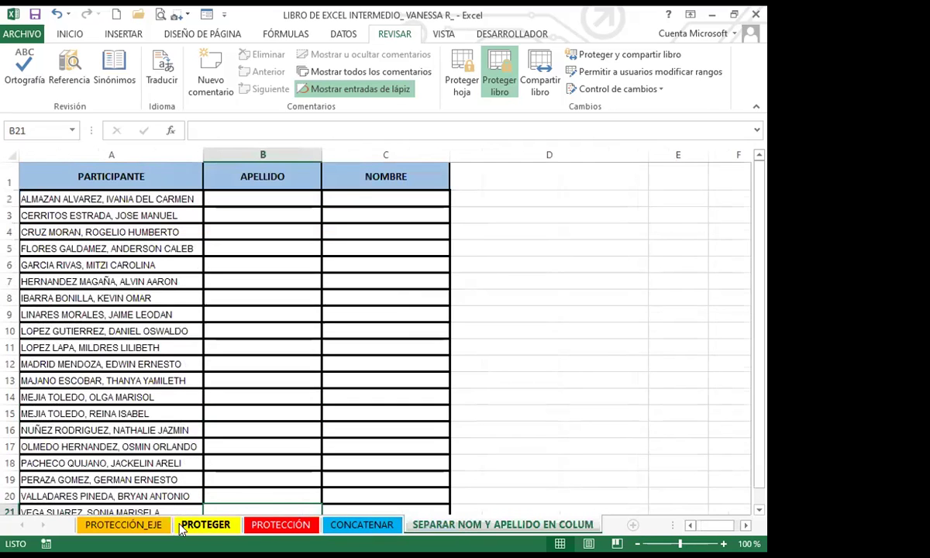
# Step: Return to PROTECCIÓN_EJE and look over cells D8, G7, H7 and H9 in its table
pyautogui.click(123, 524)
pyautogui.click(227, 280)
pyautogui.click(69, 34)
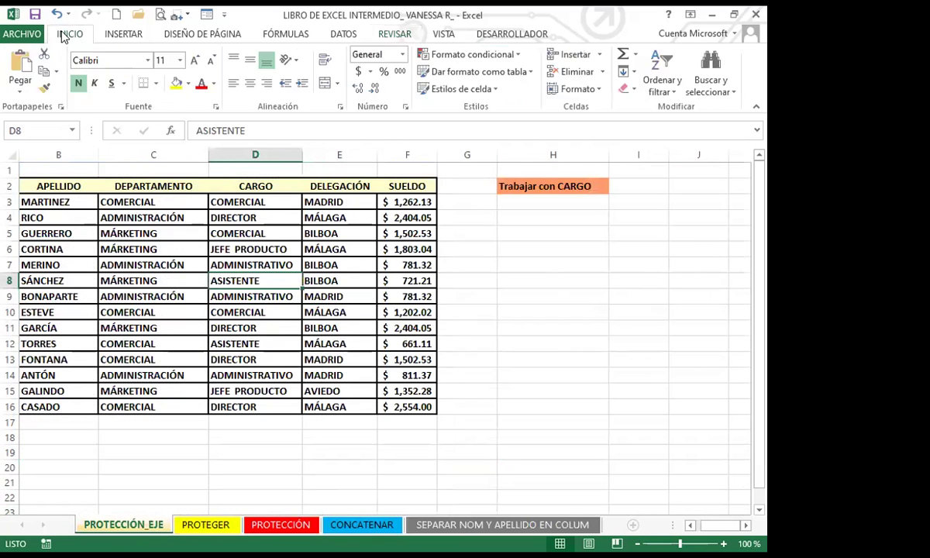
pyautogui.click(526, 310)
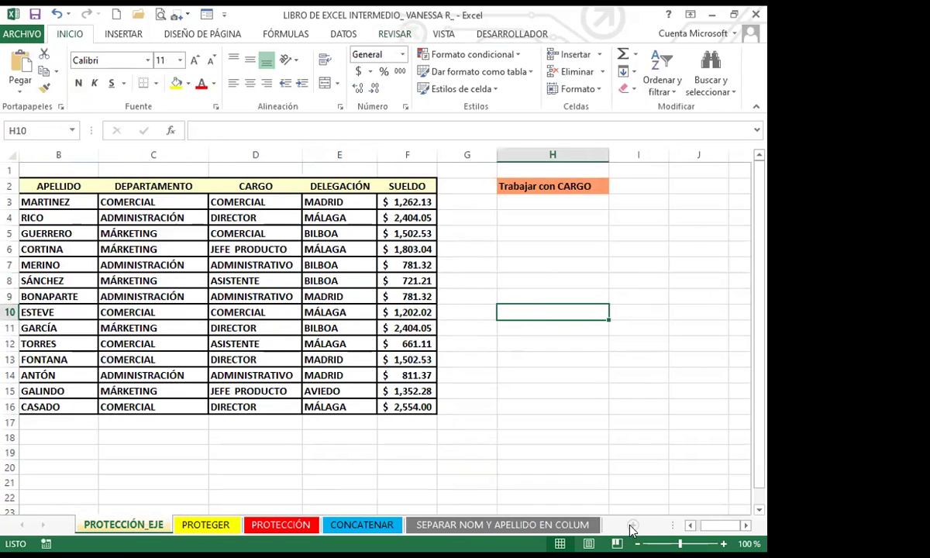
pyautogui.doubleClick(528, 494)
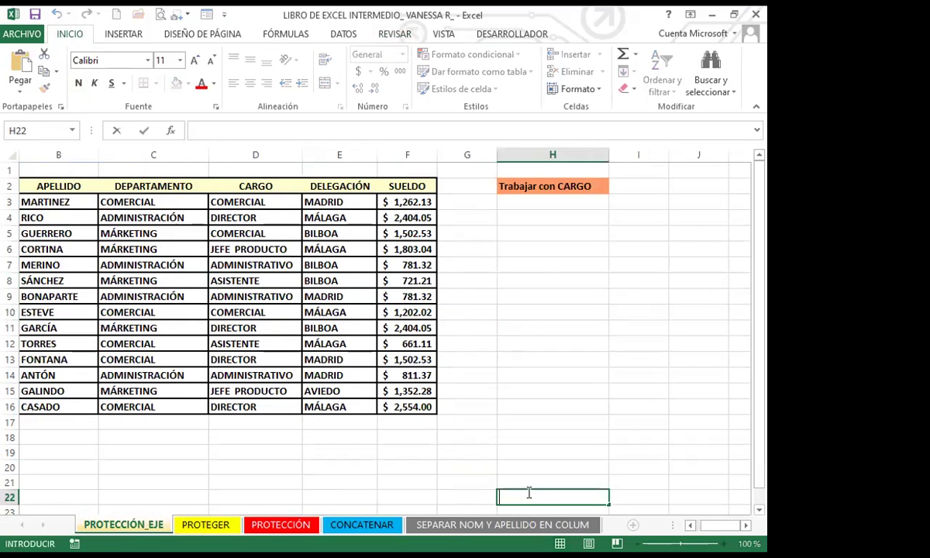
pyautogui.click(446, 480)
pyautogui.click(483, 465)
pyautogui.click(474, 260)
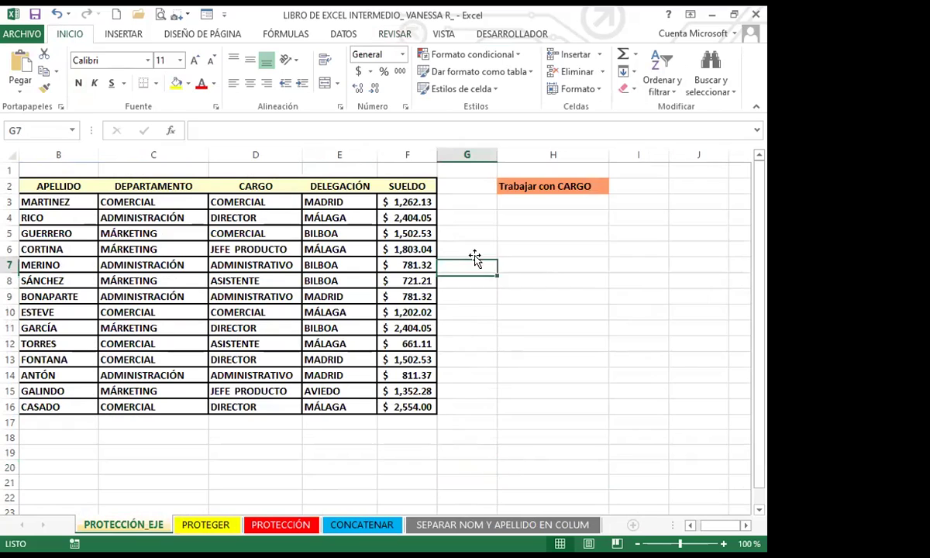
pyautogui.click(543, 259)
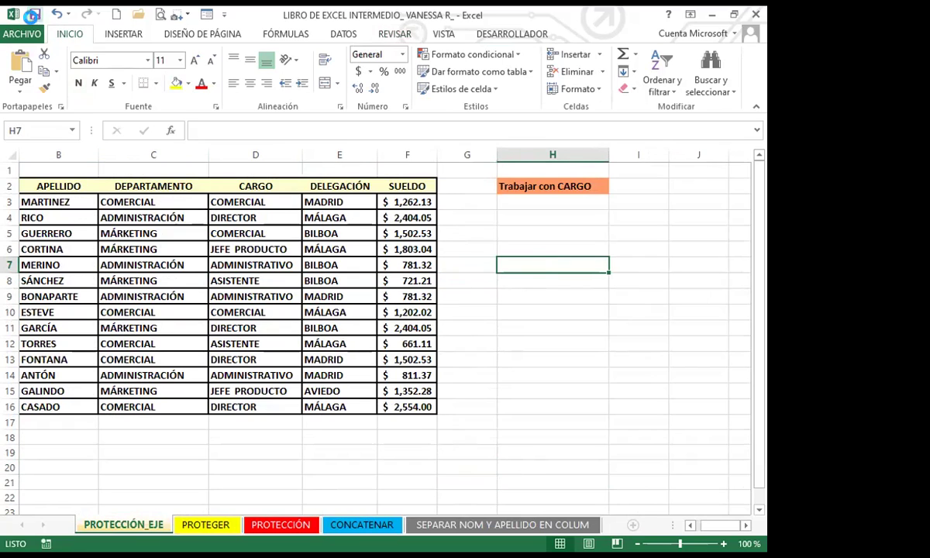
pyautogui.click(502, 297)
# Step: Cycle through the sheet tabs to reach the SEPARAR NOM Y APELLIDO EN COLUM sheet
pyautogui.click(205, 524)
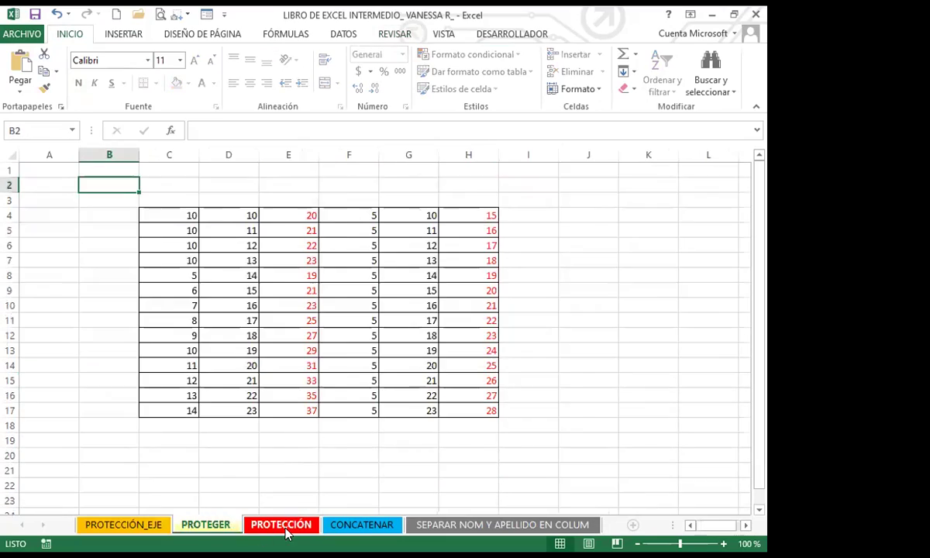
pyautogui.click(280, 524)
pyautogui.click(361, 525)
pyautogui.click(500, 525)
pyautogui.click(123, 524)
pyautogui.click(206, 525)
pyautogui.click(280, 524)
pyautogui.click(361, 525)
pyautogui.click(476, 525)
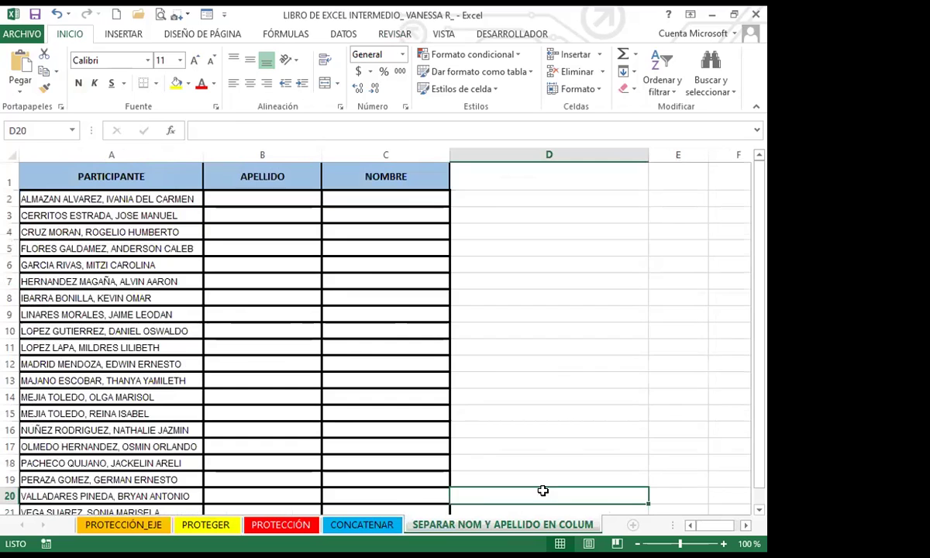
# Step: Try typing GG in cell C8, cancel it, then select D9 and B7
pyautogui.click(396, 305)
pyautogui.write('GG')
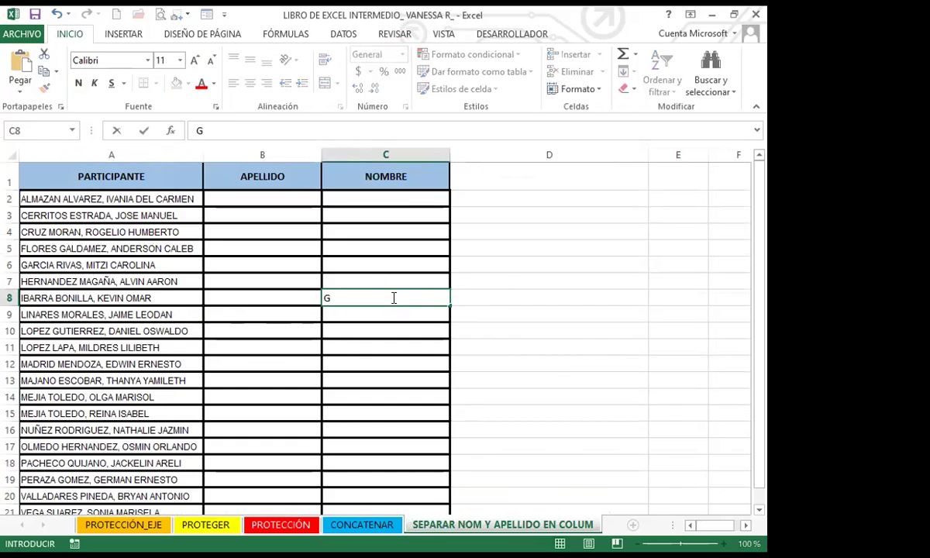
pyautogui.press('Escape')
pyautogui.click(467, 309)
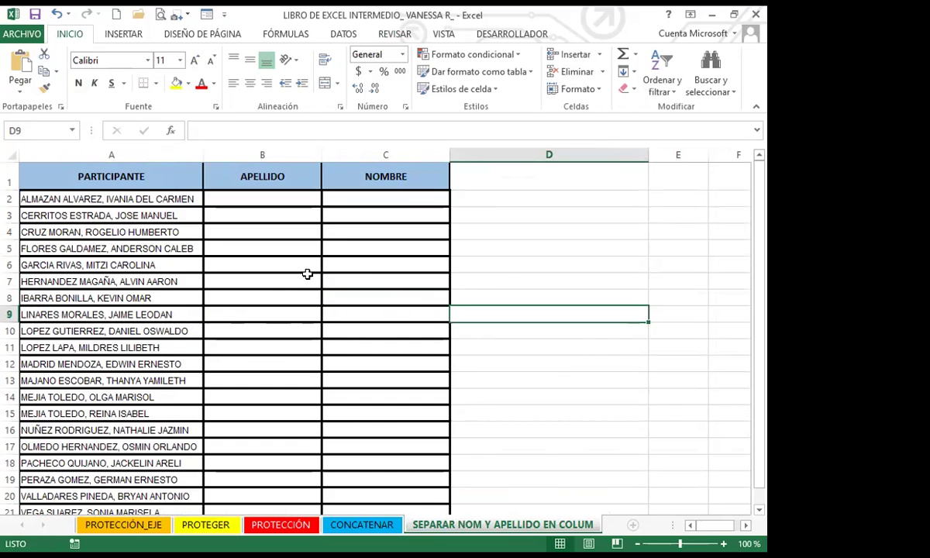
pyautogui.click(307, 279)
# Step: Check the PROTEGER sheet's E11 sum, then show the PROTECCIÓN grades sheet with REVISAR tools
pyautogui.click(227, 529)
pyautogui.click(290, 318)
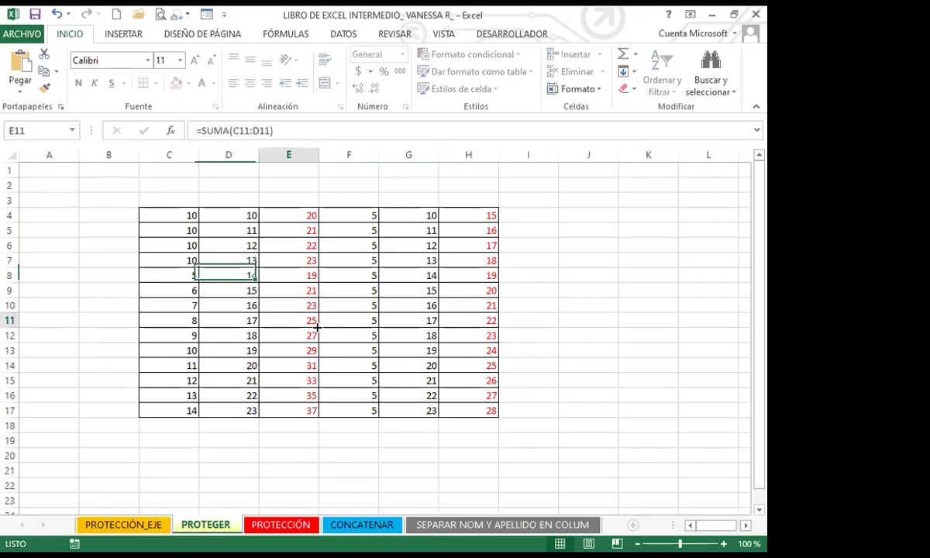
pyautogui.click(406, 470)
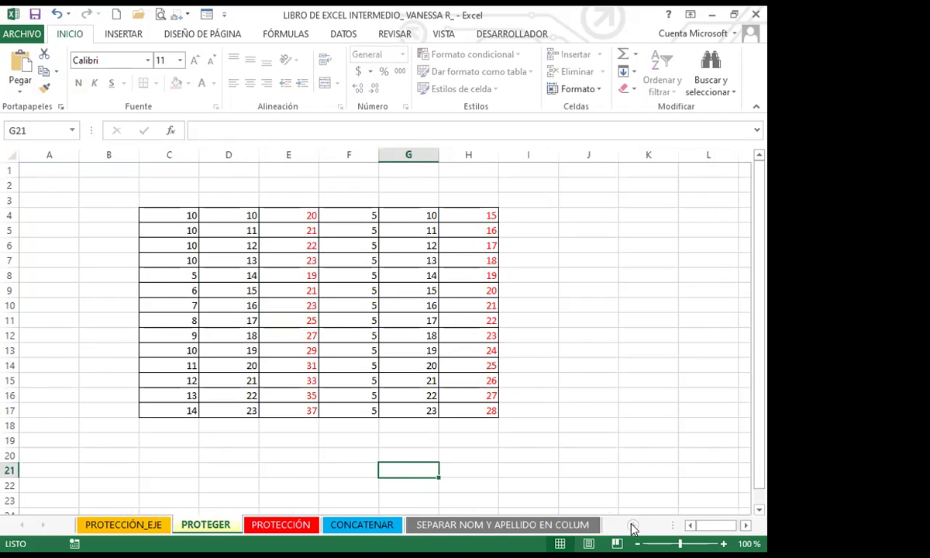
pyautogui.click(537, 480)
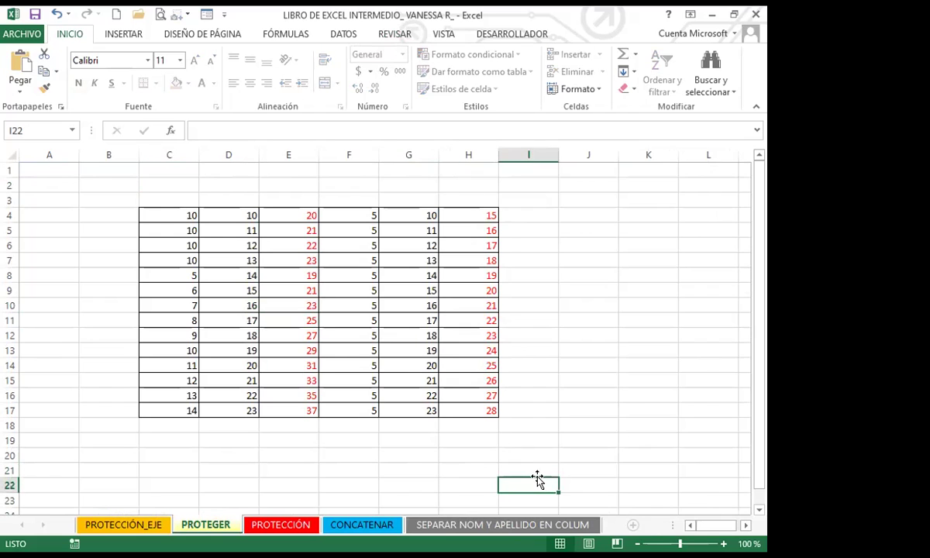
pyautogui.moveTo(90, 316); pyautogui.dragTo(82, 306)
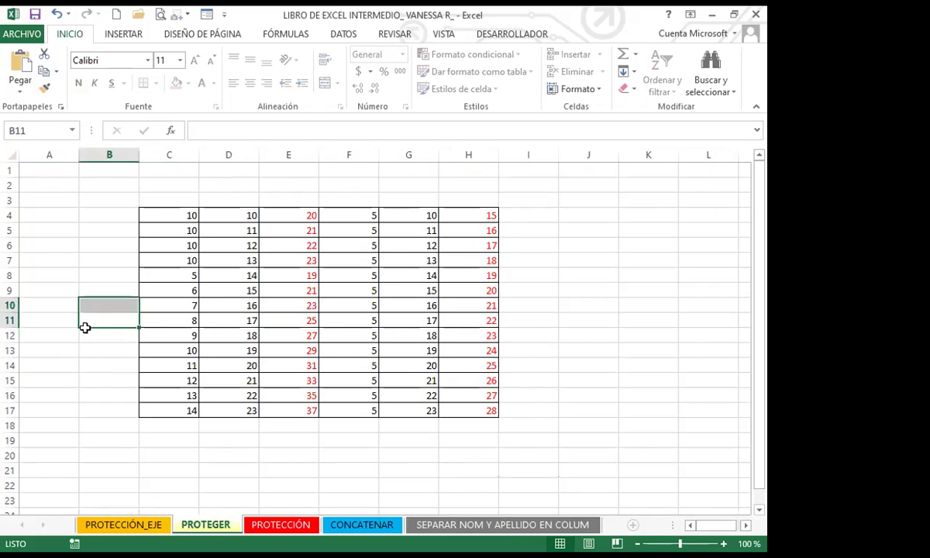
pyautogui.click(109, 524)
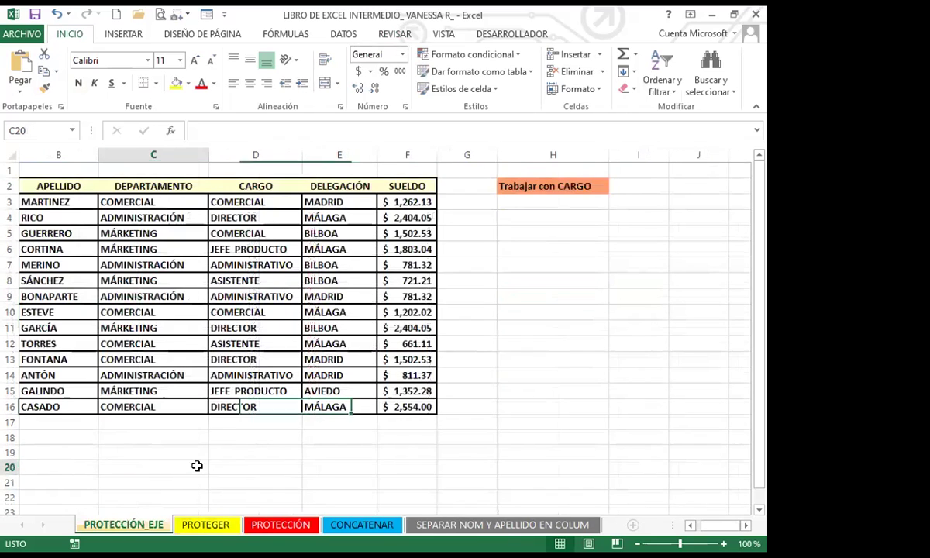
pyautogui.click(278, 524)
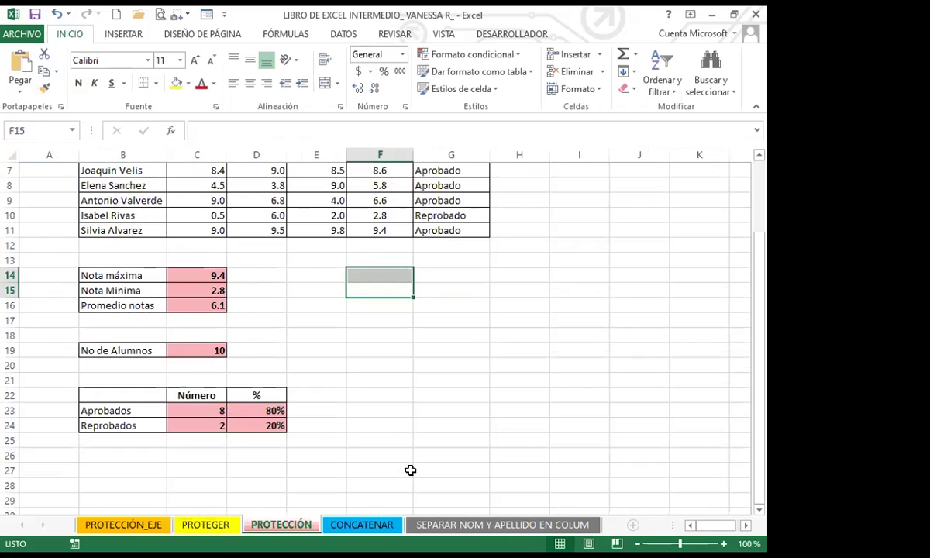
pyautogui.click(394, 35)
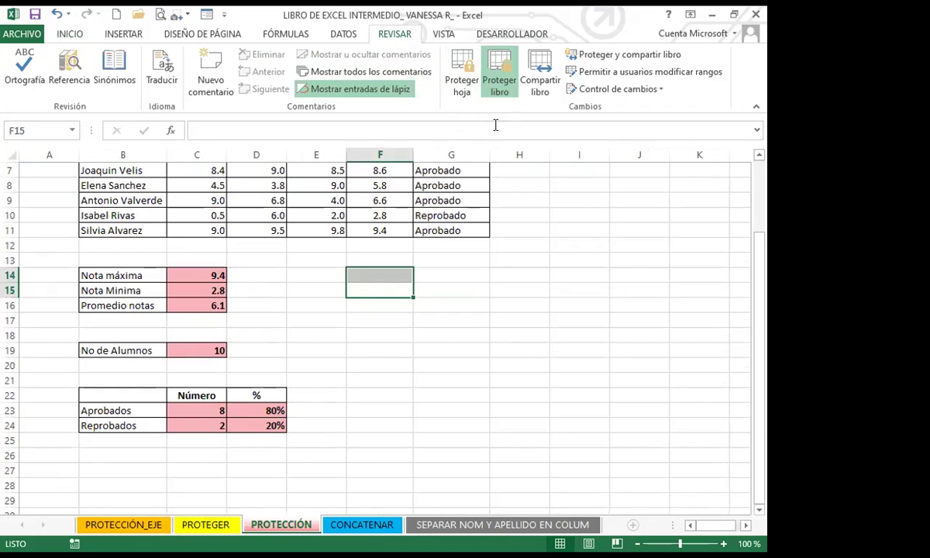
# Step: Unprotect the workbook by entering its password in Desproteger libro
pyautogui.click(496, 73)
pyautogui.write('123')
pyautogui.click(393, 264)
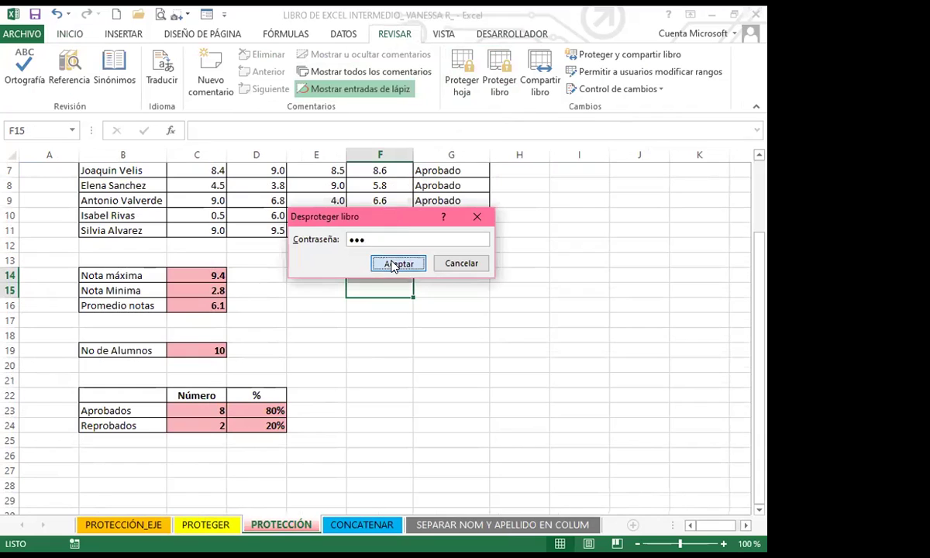
# Step: Add a new blank sheet, Hoja1, after PROTECCIÓN
pyautogui.click(539, 305)
pyautogui.press('Escape')
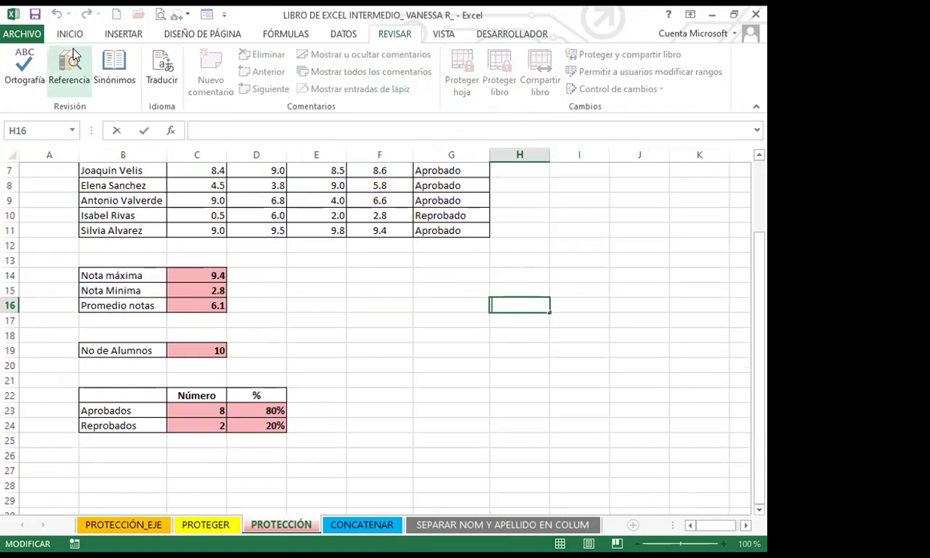
pyautogui.click(332, 305)
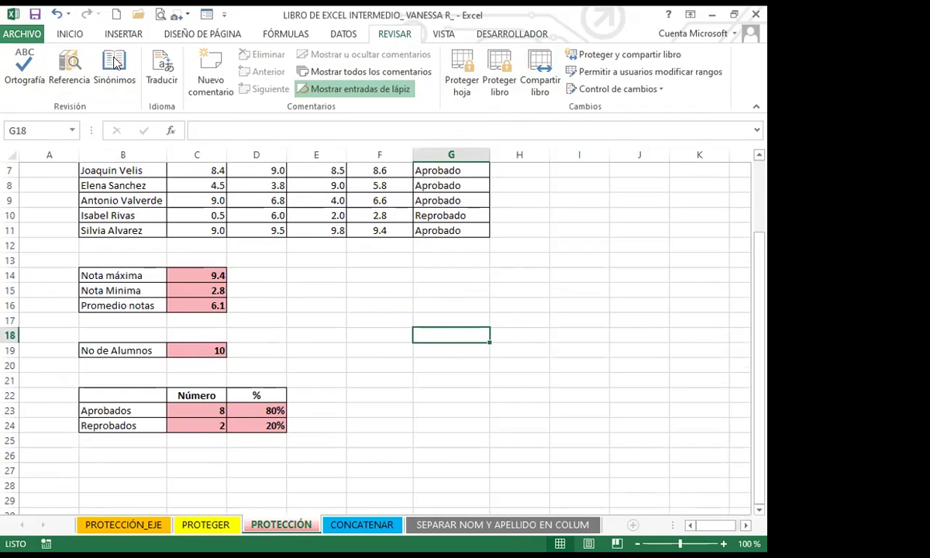
pyautogui.click(576, 482)
pyautogui.click(633, 526)
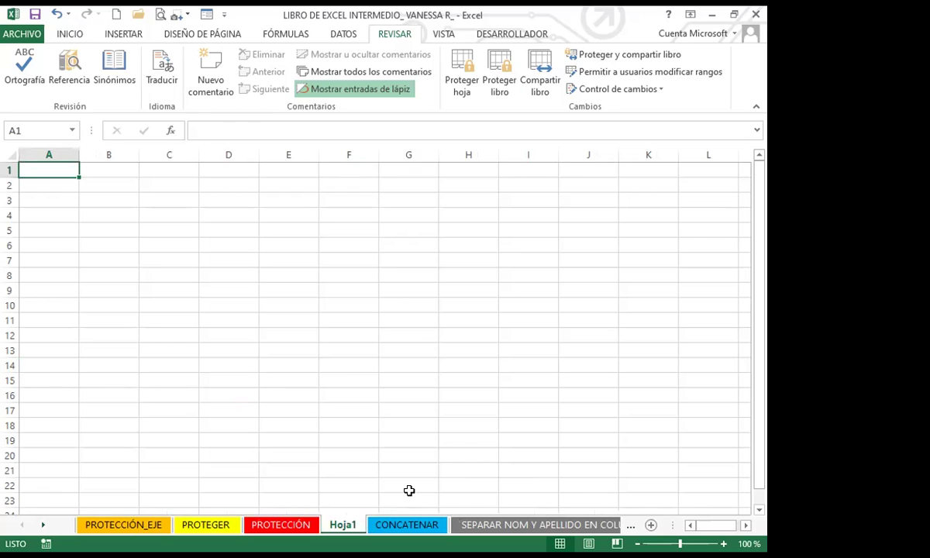
# Step: Delete the blank Hoja1 sheet, then move back through PROTEGER and PROTECCIÓN
pyautogui.click(465, 525)
pyautogui.click(249, 527)
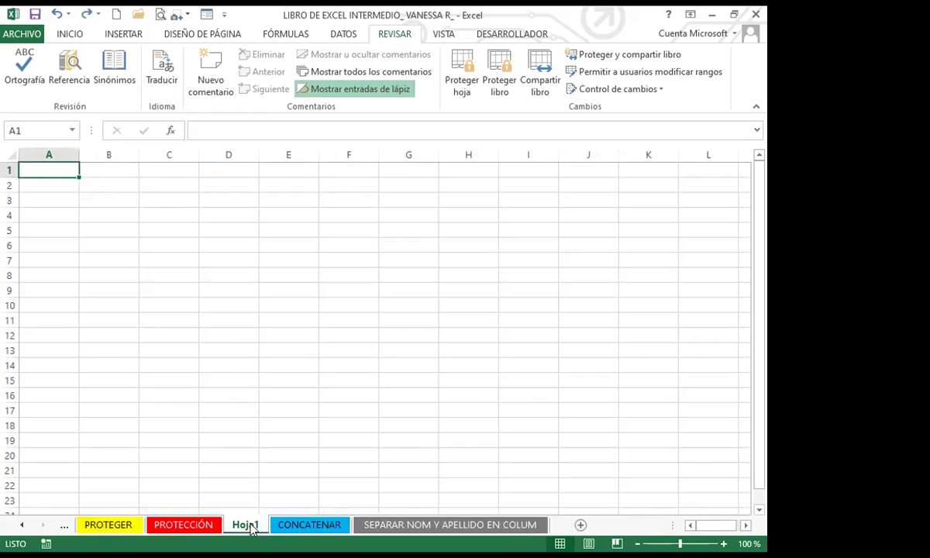
pyautogui.rightClick(251, 525)
pyautogui.press('Return')
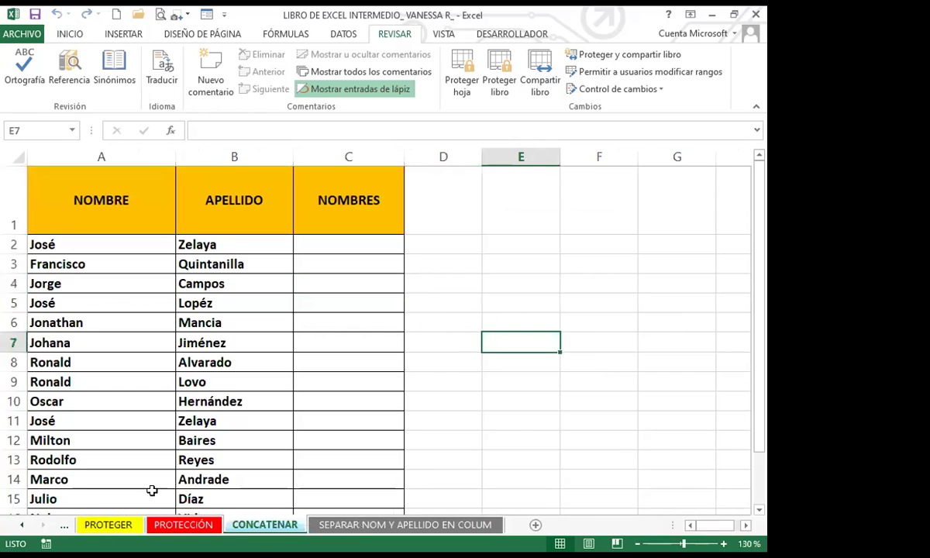
pyautogui.click(105, 526)
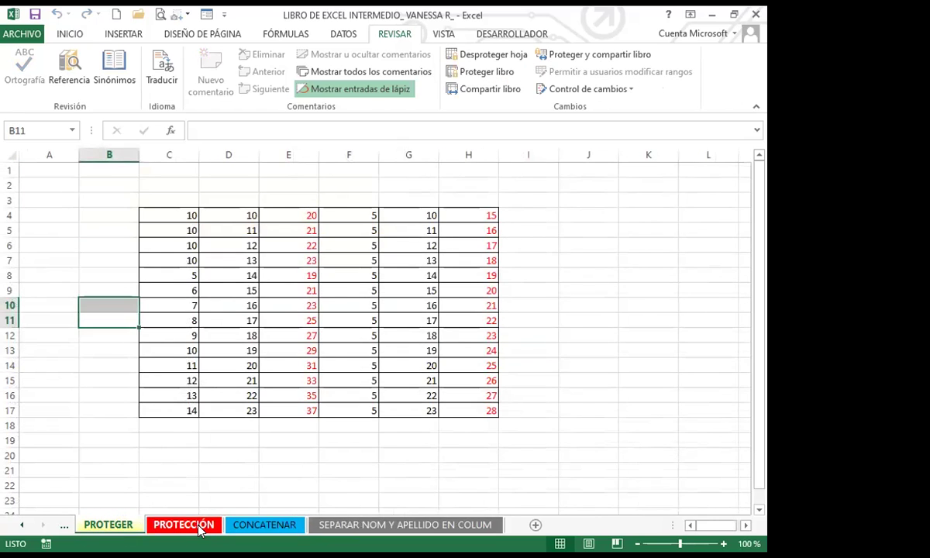
pyautogui.click(200, 527)
pyautogui.click(358, 262)
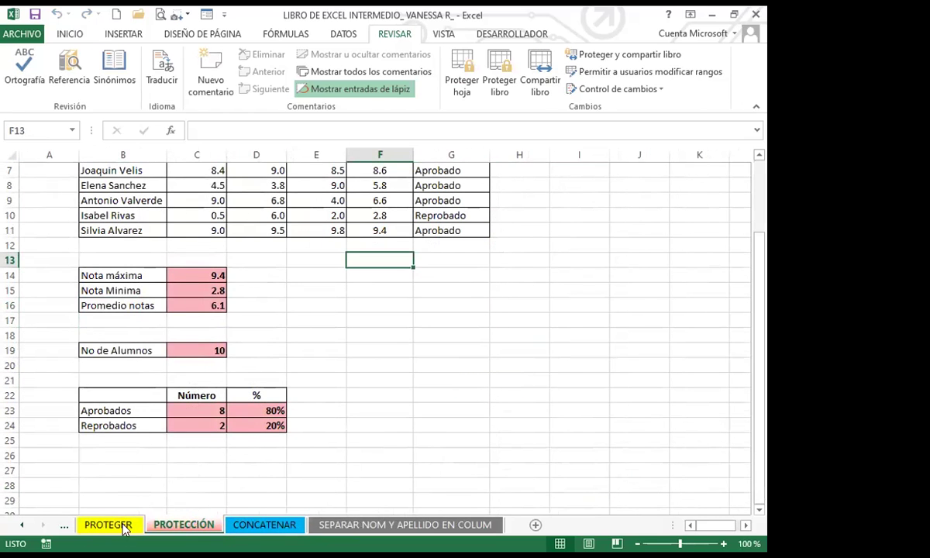
pyautogui.click(122, 527)
# Step: Go back to PROTECCIÓN_EJE and select G8, the F7 salary and H4 under Trabajar con CARGO
pyautogui.click(22, 524)
pyautogui.click(128, 525)
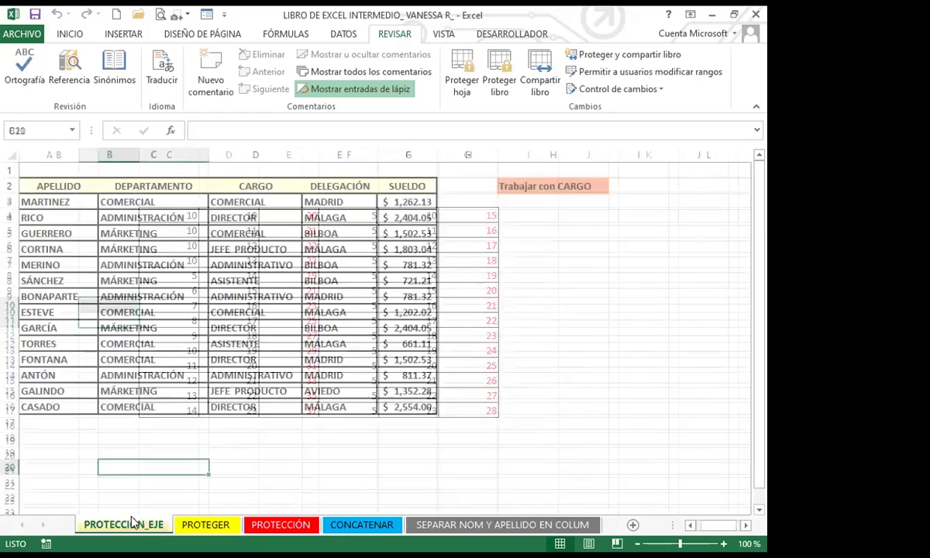
pyautogui.click(484, 279)
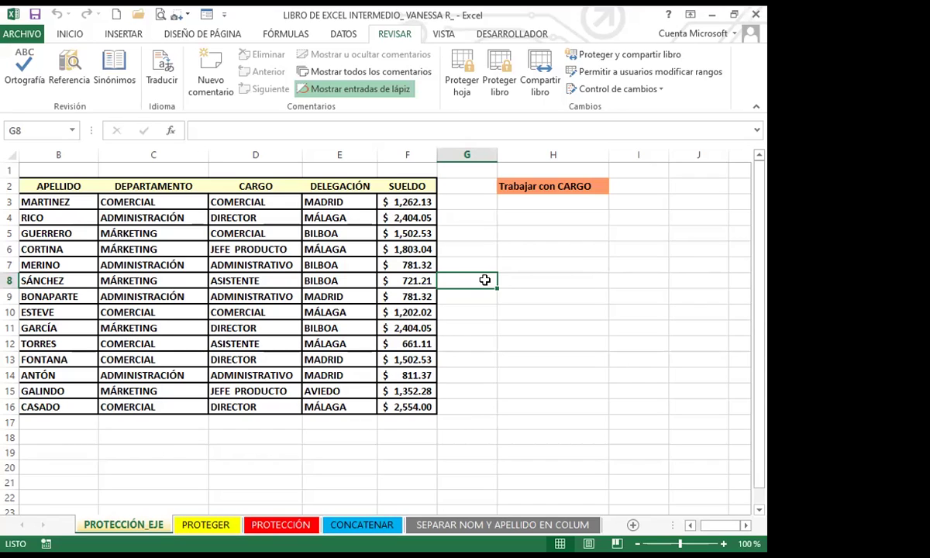
pyautogui.click(409, 264)
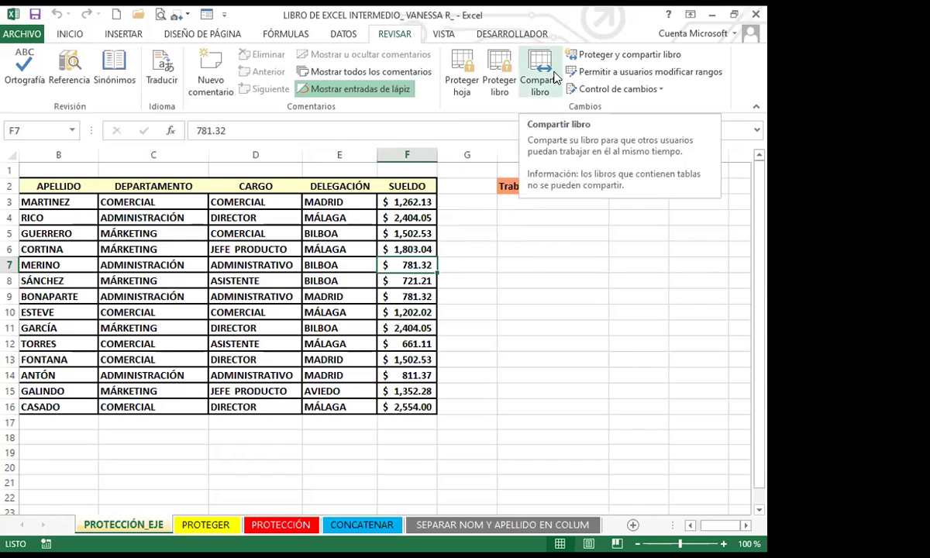
pyautogui.click(544, 216)
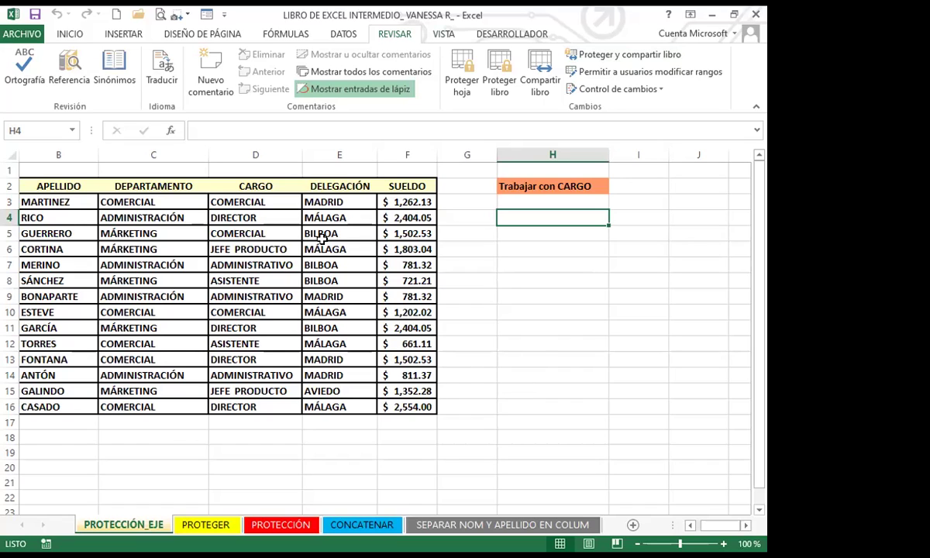
pyautogui.click(531, 360)
pyautogui.click(11, 32)
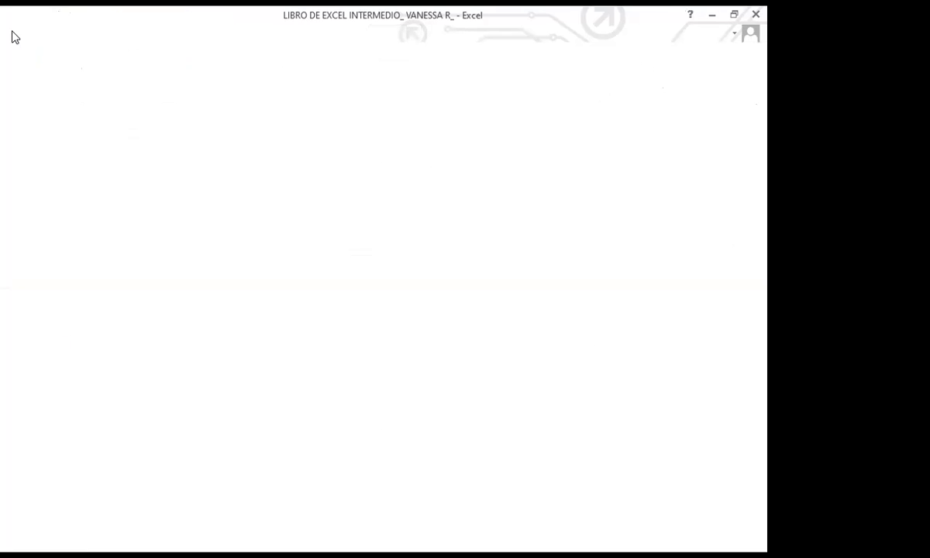
pyautogui.click(59, 184)
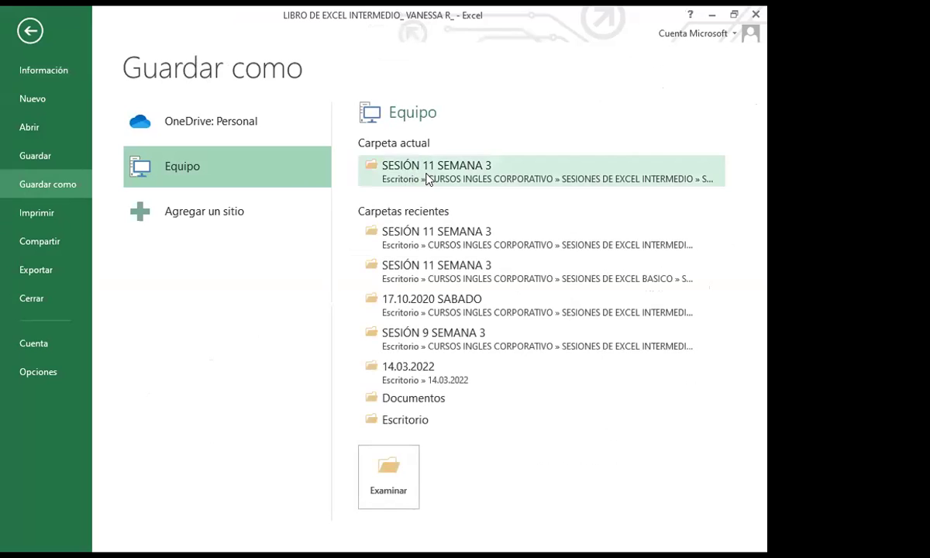
pyautogui.click(30, 31)
pyautogui.click(535, 293)
pyautogui.click(472, 312)
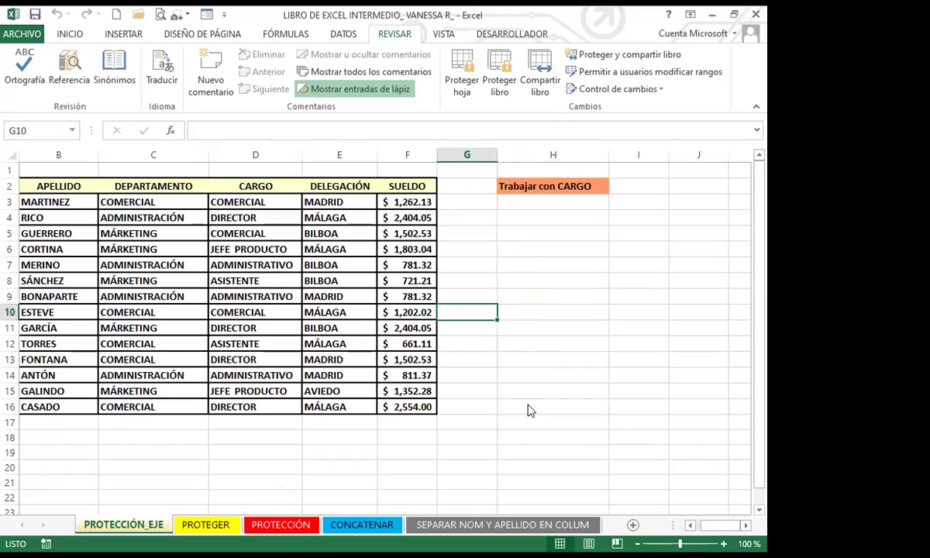
# Step: Select cells E13, G10, G12, G13 and H13 in the staff table
pyautogui.click(332, 356)
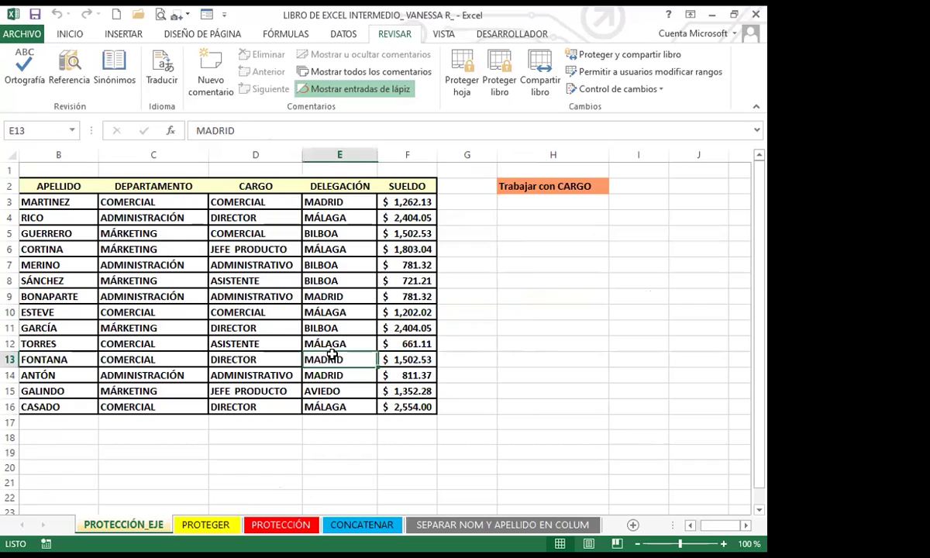
pyautogui.click(494, 362)
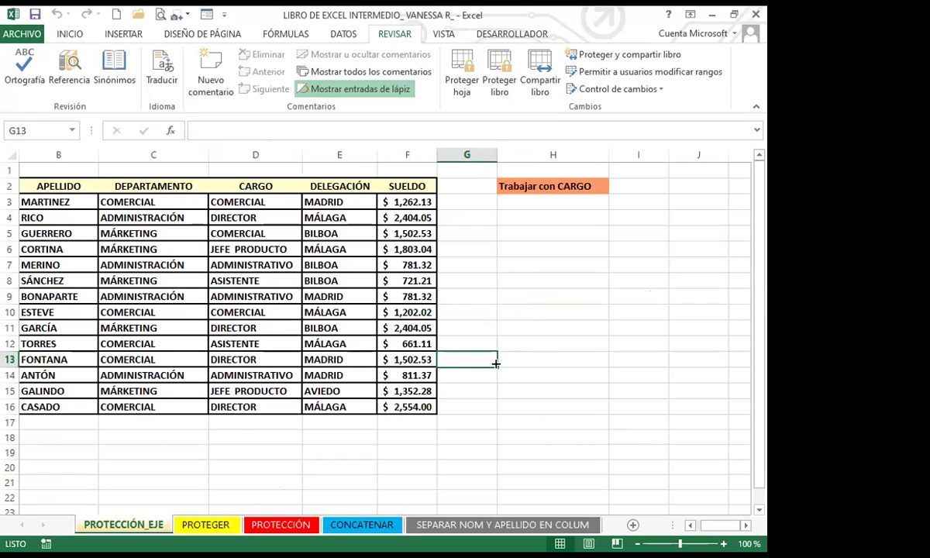
pyautogui.click(531, 388)
pyautogui.click(490, 316)
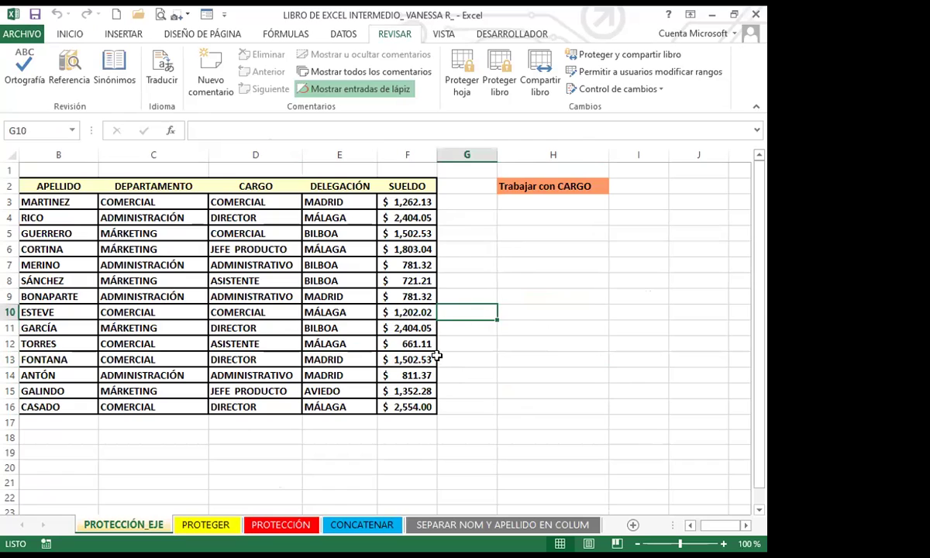
pyautogui.click(465, 358)
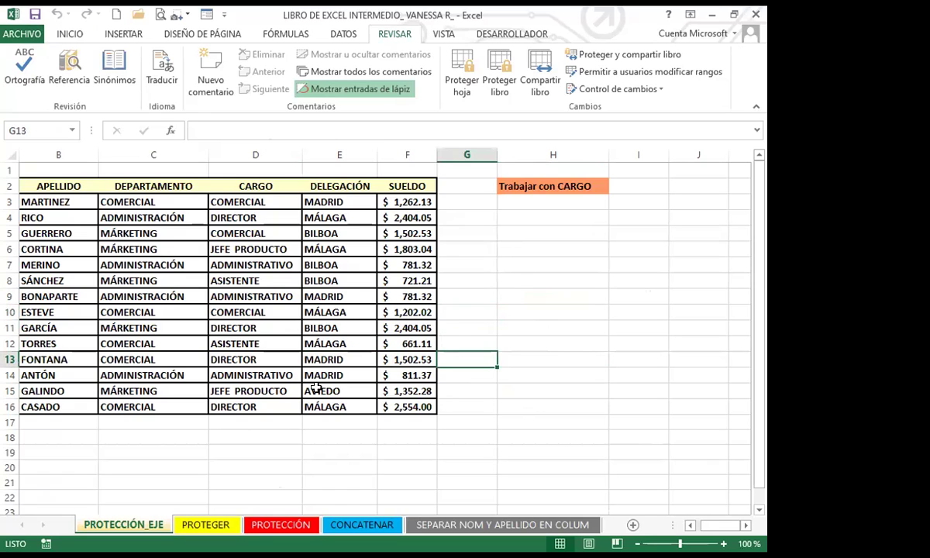
pyautogui.click(281, 436)
pyautogui.click(449, 338)
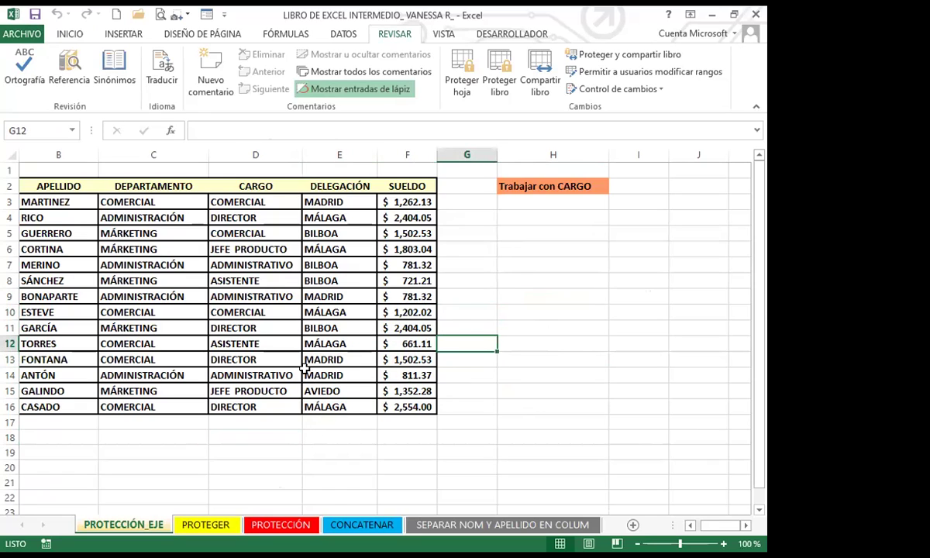
pyautogui.click(511, 367)
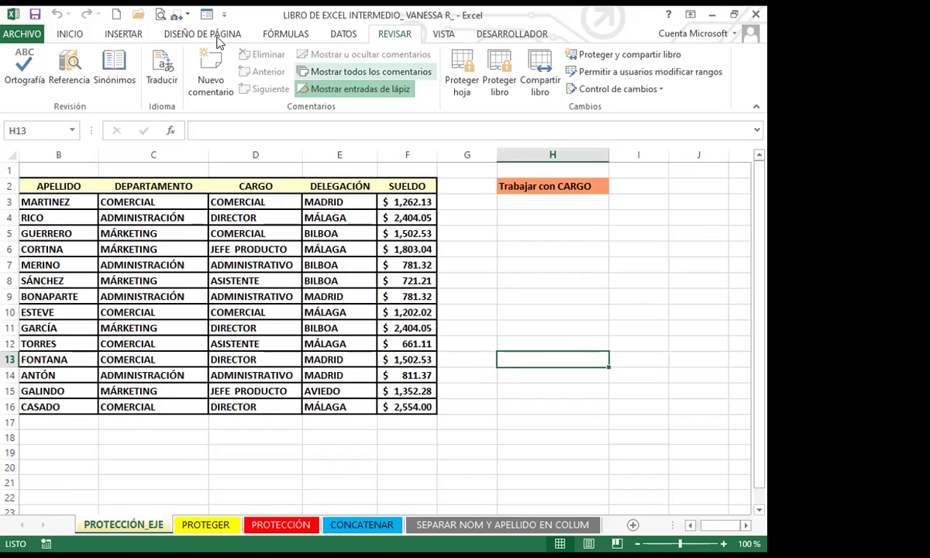
# Step: Start Guardar como in the current SESIÓN 11 SEMANA 3 folder
pyautogui.click(17, 34)
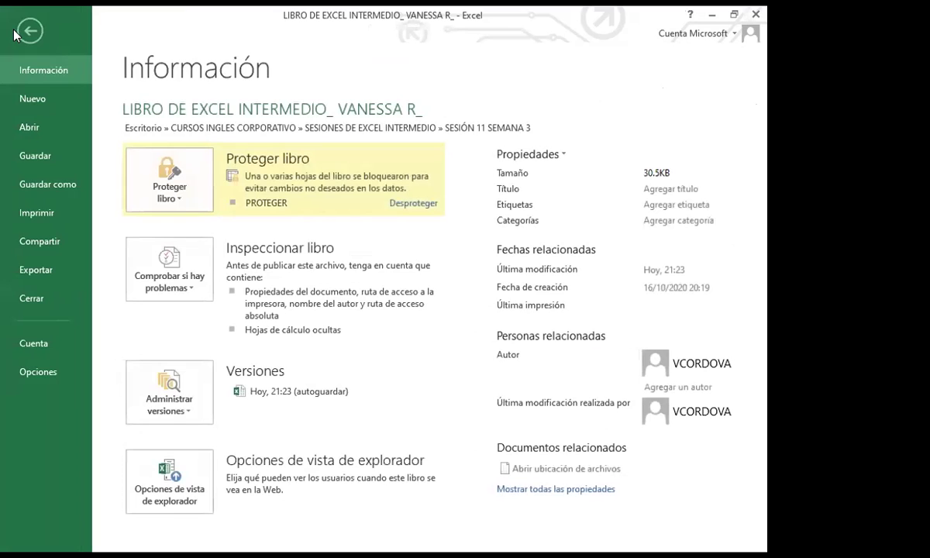
pyautogui.click(52, 185)
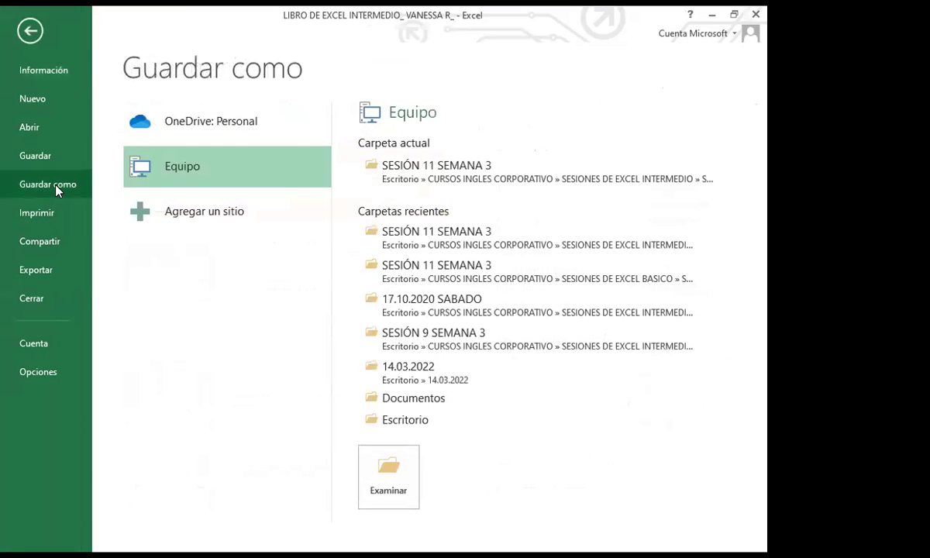
pyautogui.click(431, 175)
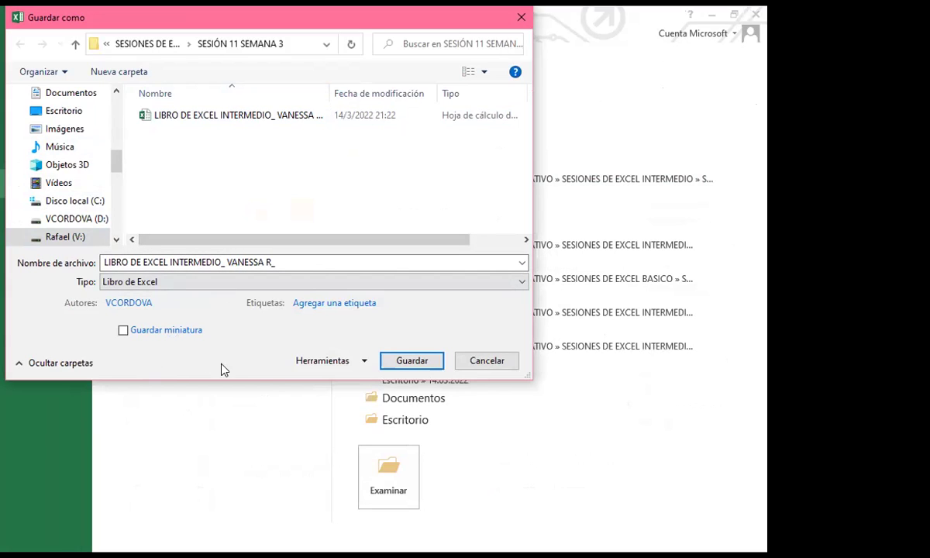
# Step: Set and confirm an opening password in Opciones generales, then save over the existing file
pyautogui.click(365, 363)
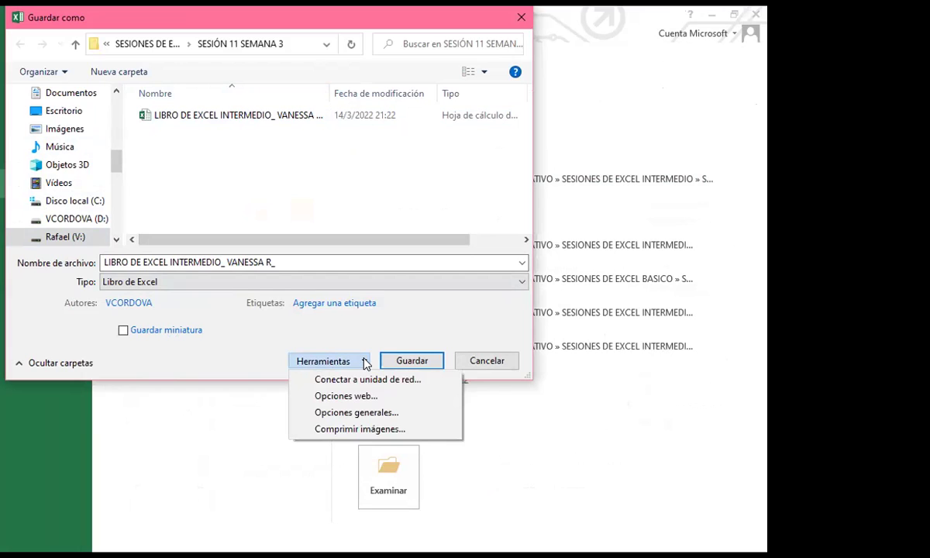
pyautogui.click(338, 413)
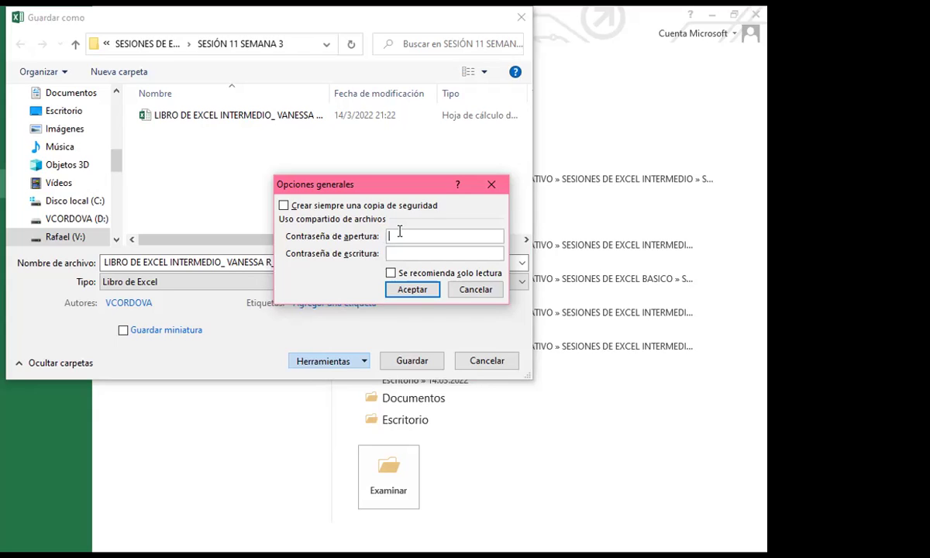
pyautogui.write('123')
pyautogui.click(418, 288)
pyautogui.write('123')
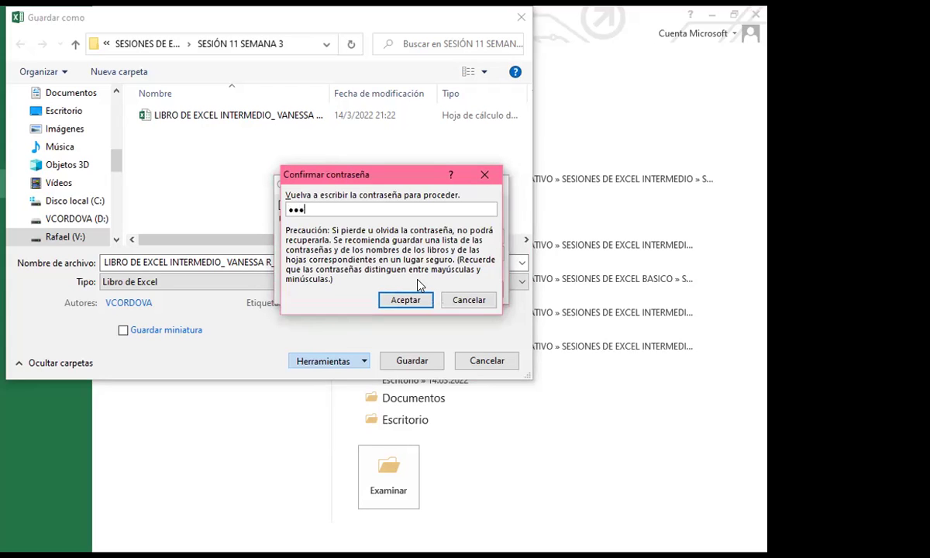
pyautogui.click(394, 300)
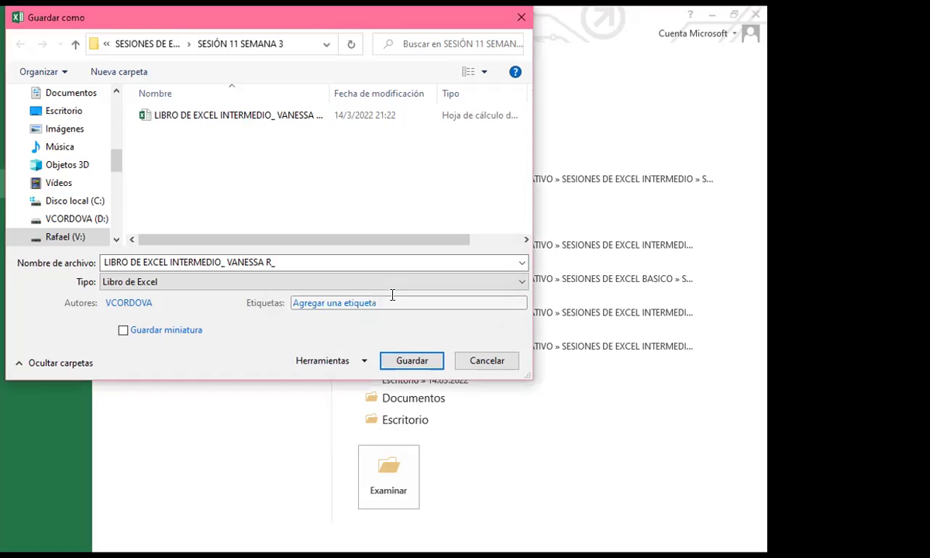
pyautogui.click(410, 358)
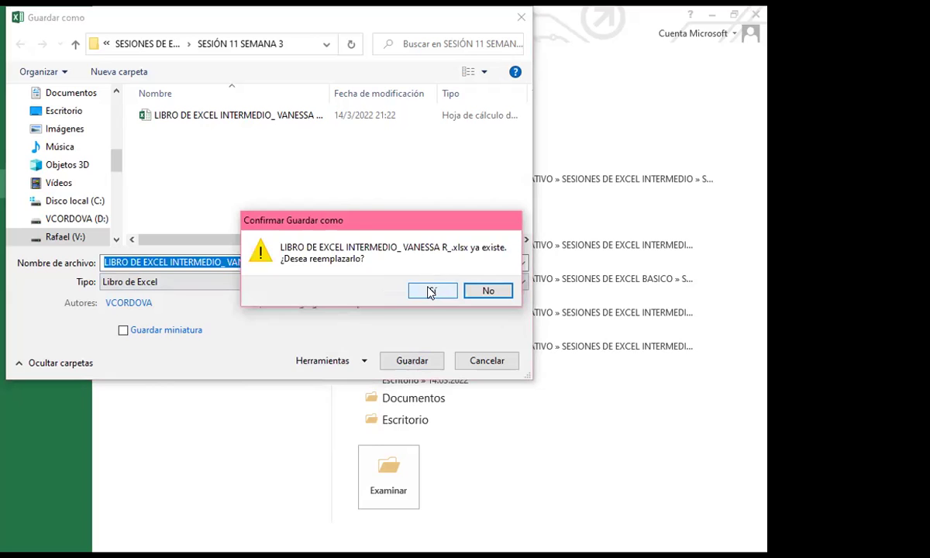
pyautogui.click(430, 292)
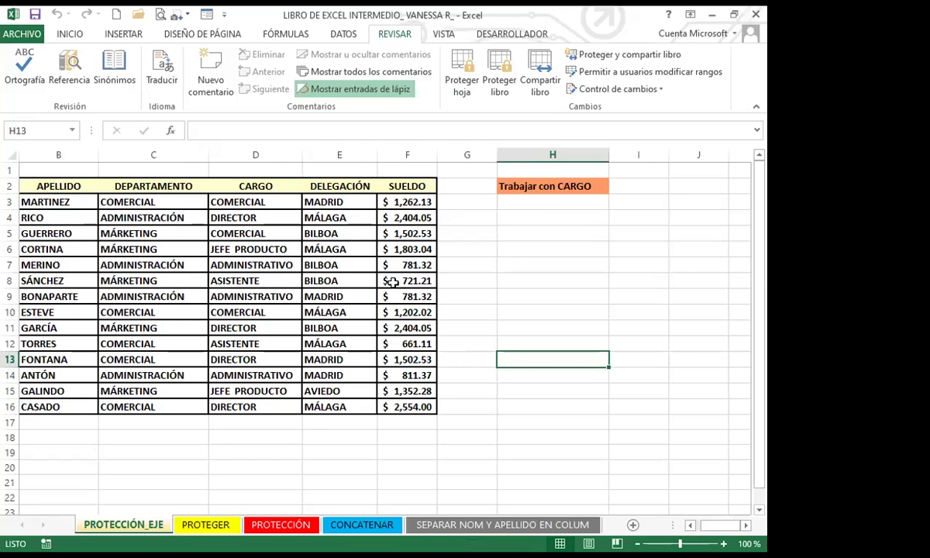
# Step: Select G7, then bring forward the SESIÓN 11 SEMANA 3 File Explorer window
pyautogui.click(493, 264)
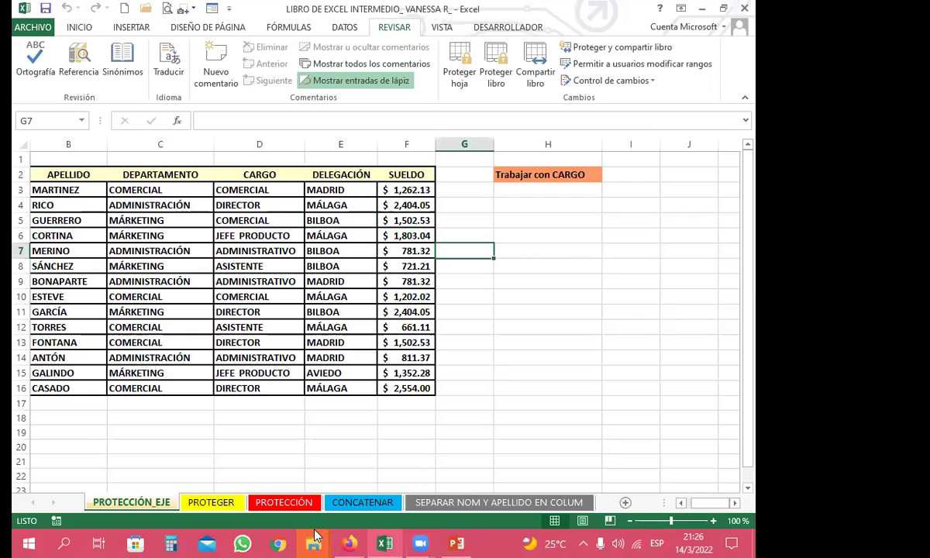
pyautogui.moveTo(314, 542)
pyautogui.click(221, 414)
pyautogui.click(285, 330)
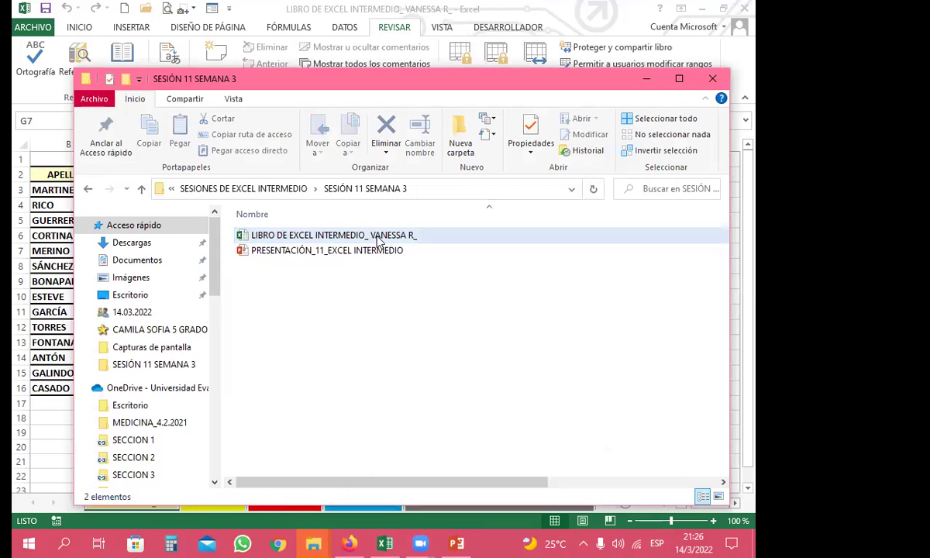
# Step: Close the Excel workbook and minimize the open folder windows
pyautogui.click(341, 237)
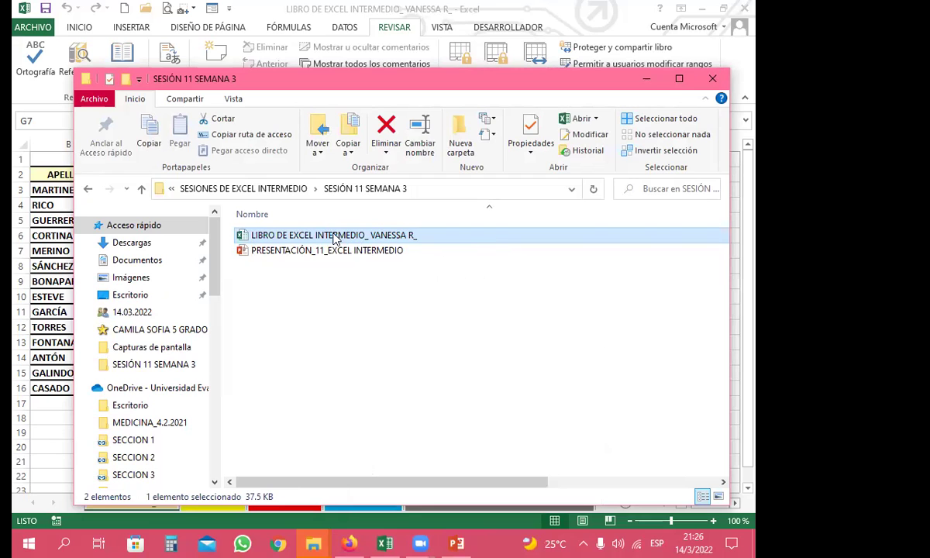
pyautogui.click(646, 79)
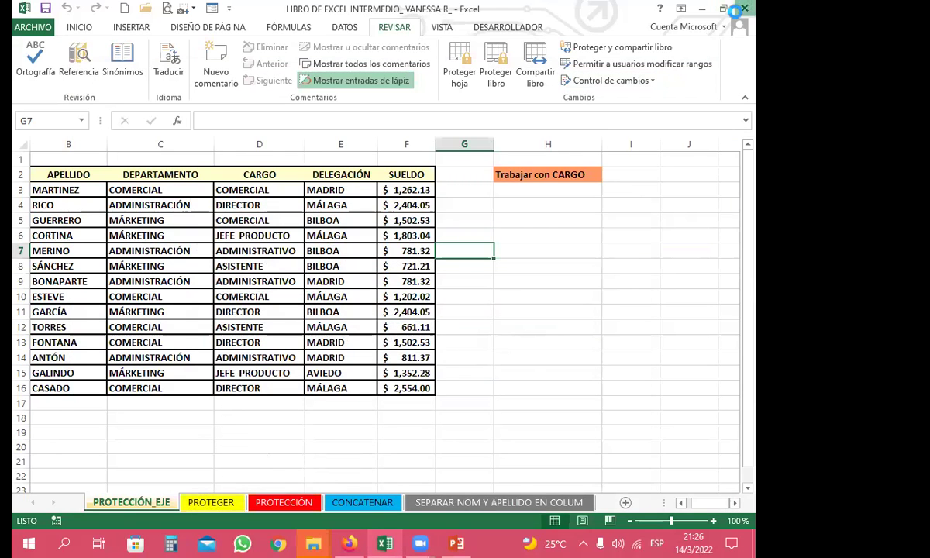
pyautogui.click(736, 10)
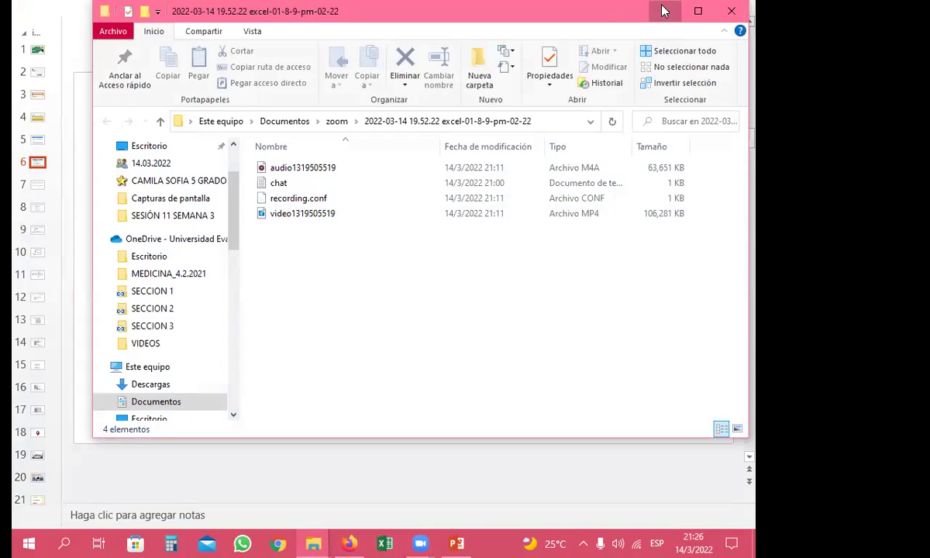
pyautogui.click(662, 10)
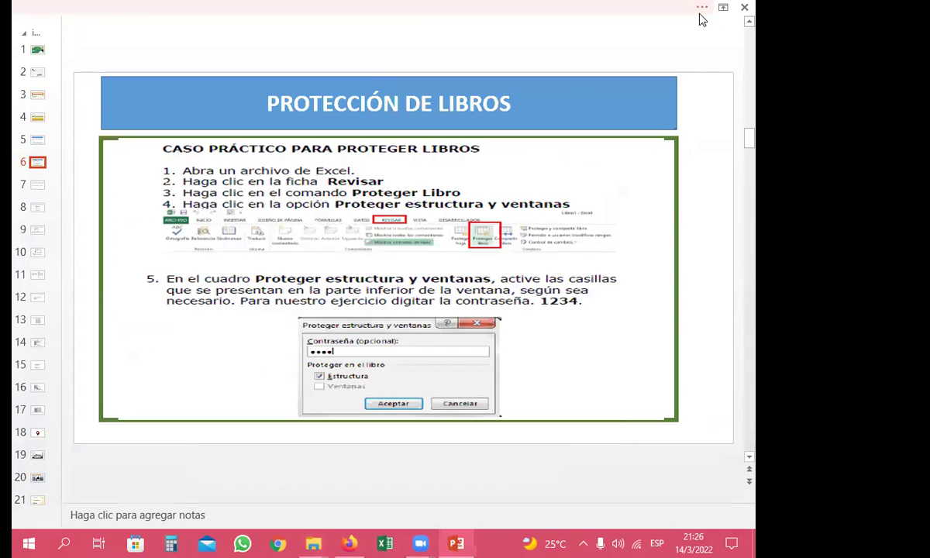
pyautogui.click(350, 543)
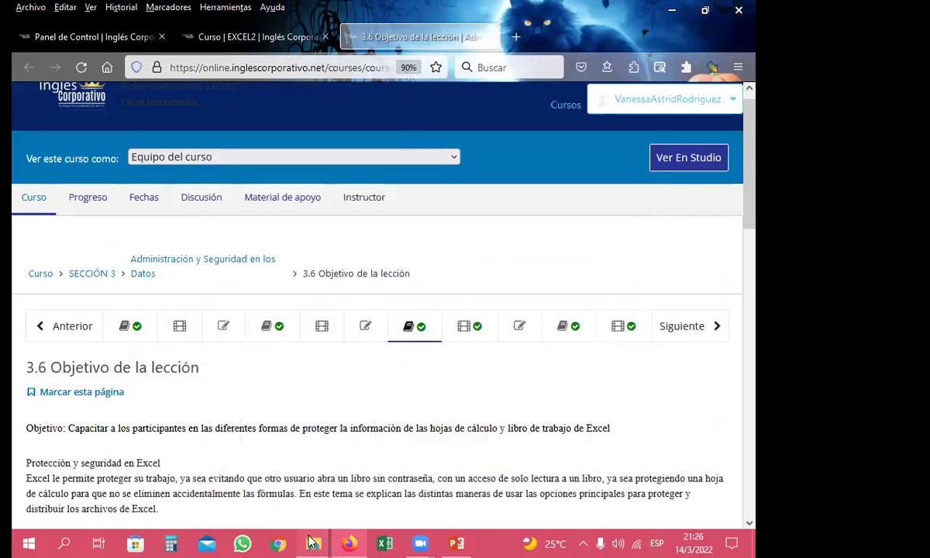
# Step: Reopen the SESIÓN 11 SEMANA 3 folder and double-click the workbook to get its password prompt
pyautogui.moveTo(310, 542)
pyautogui.click(256, 434)
pyautogui.click(337, 342)
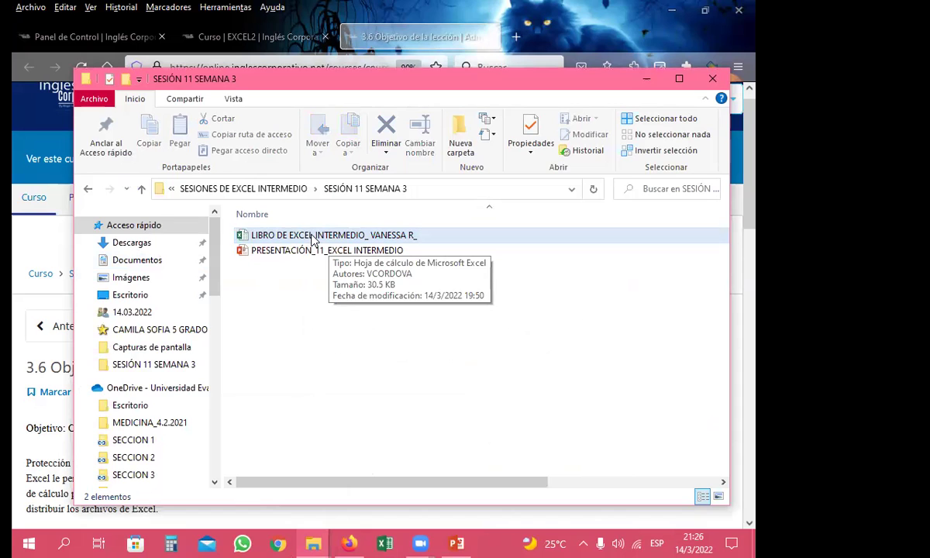
pyautogui.doubleClick(313, 240)
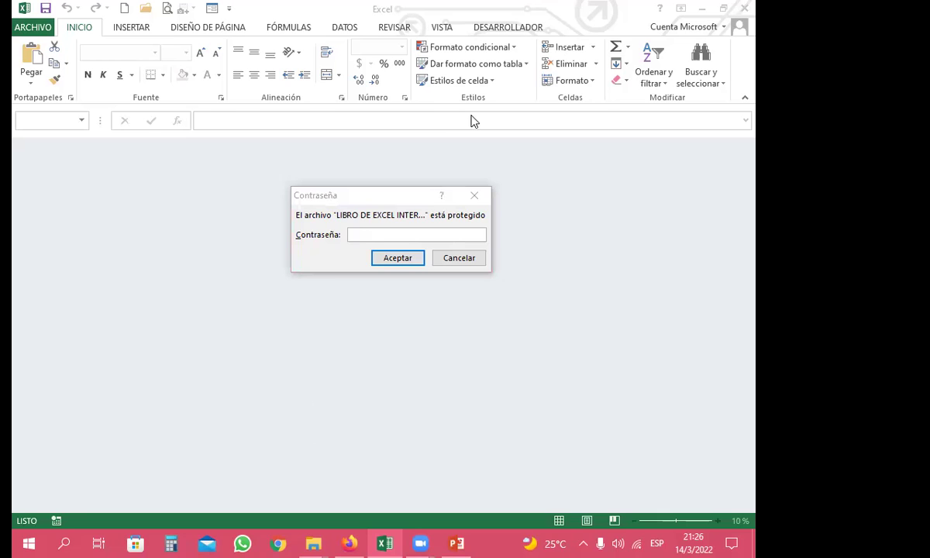
pyautogui.click(203, 304)
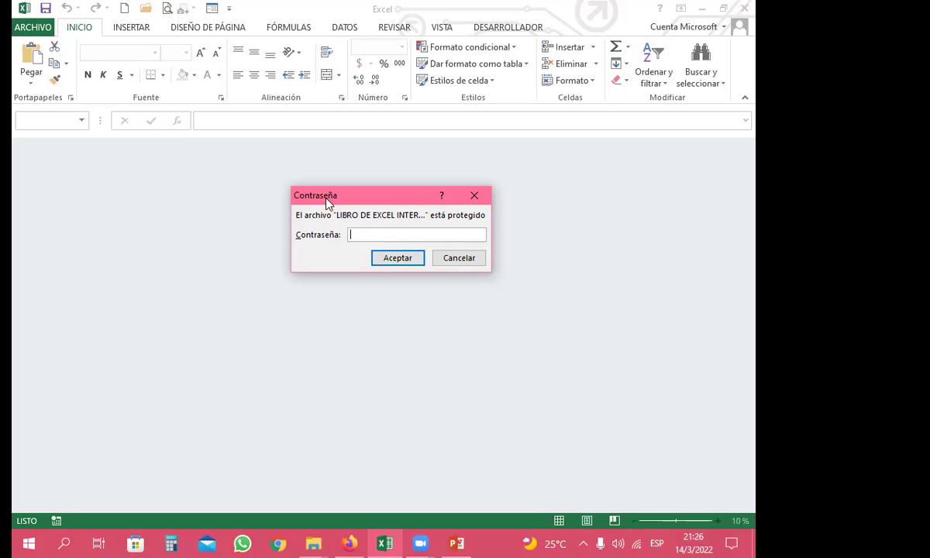
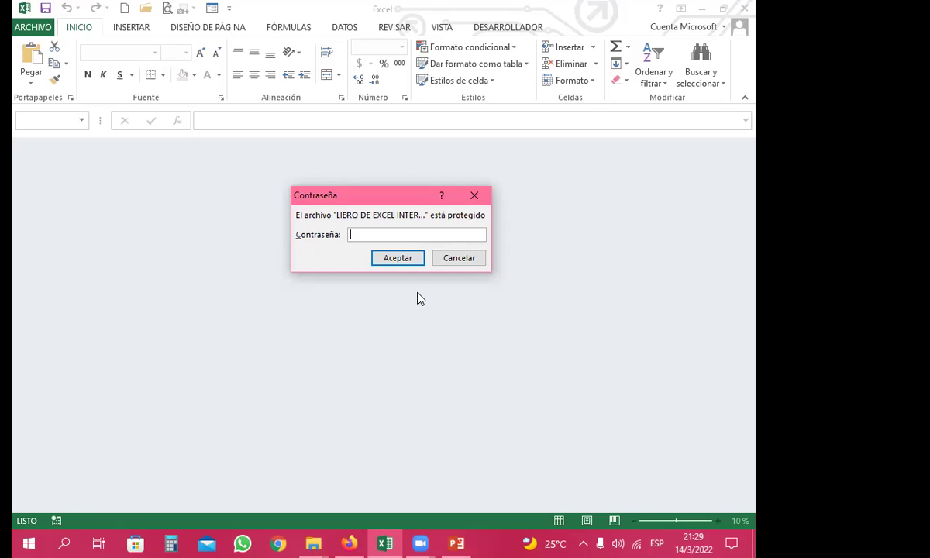
# Step: Enter the workbook's opening password and confirm it to open the intermediate workbook
pyautogui.write('•••')
pyautogui.click(387, 257)
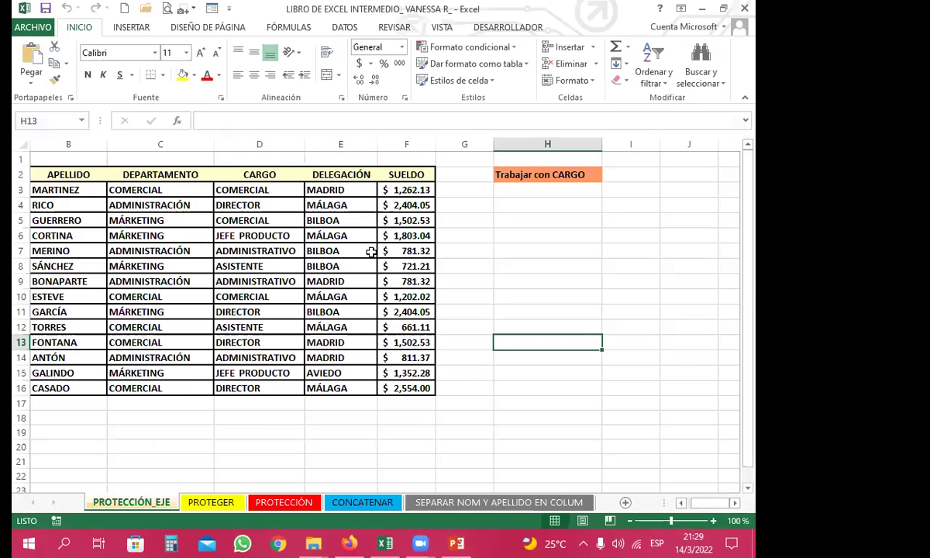
pyautogui.click(468, 297)
pyautogui.click(449, 265)
pyautogui.click(358, 276)
pyautogui.click(193, 295)
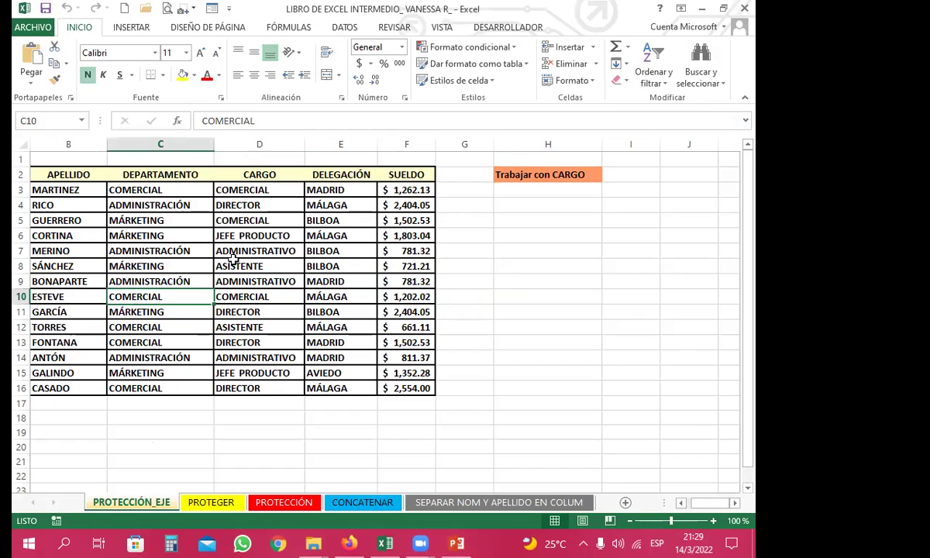
pyautogui.click(233, 264)
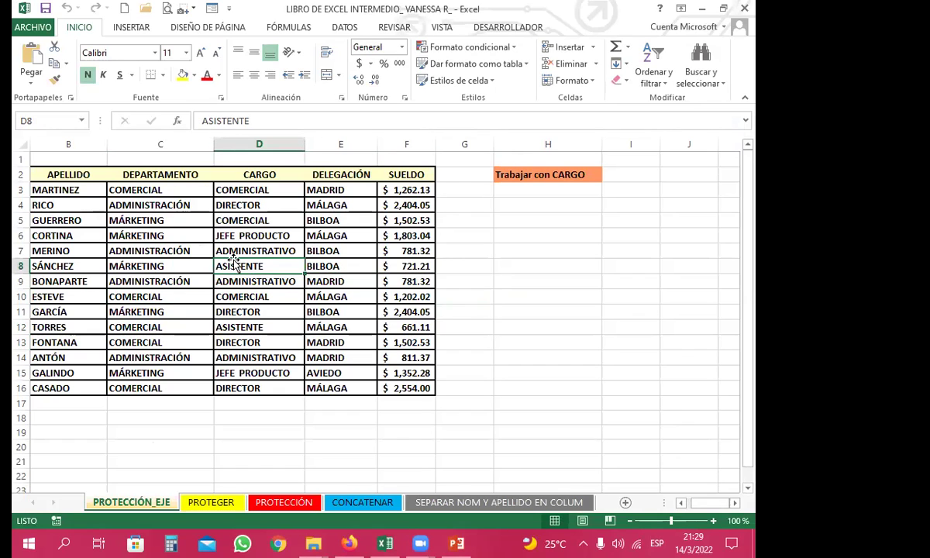
pyautogui.click(242, 249)
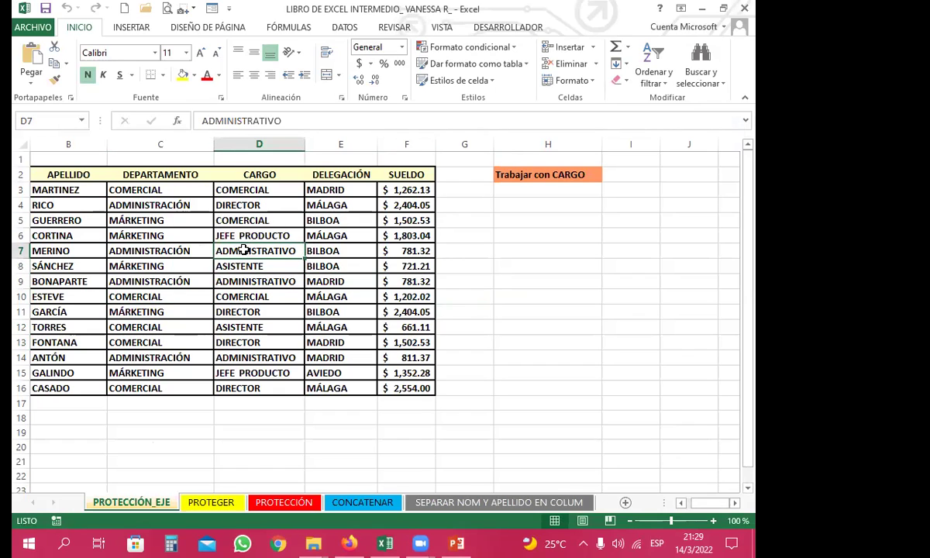
pyautogui.click(245, 236)
pyautogui.click(175, 248)
pyautogui.click(175, 234)
pyautogui.click(221, 295)
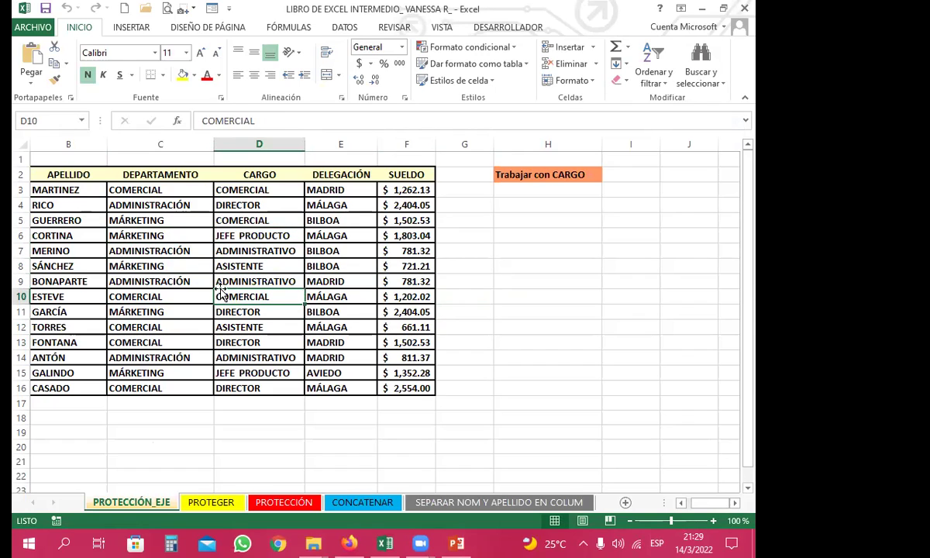
pyautogui.click(260, 311)
pyautogui.click(256, 284)
pyautogui.click(249, 248)
pyautogui.click(268, 235)
pyautogui.click(246, 268)
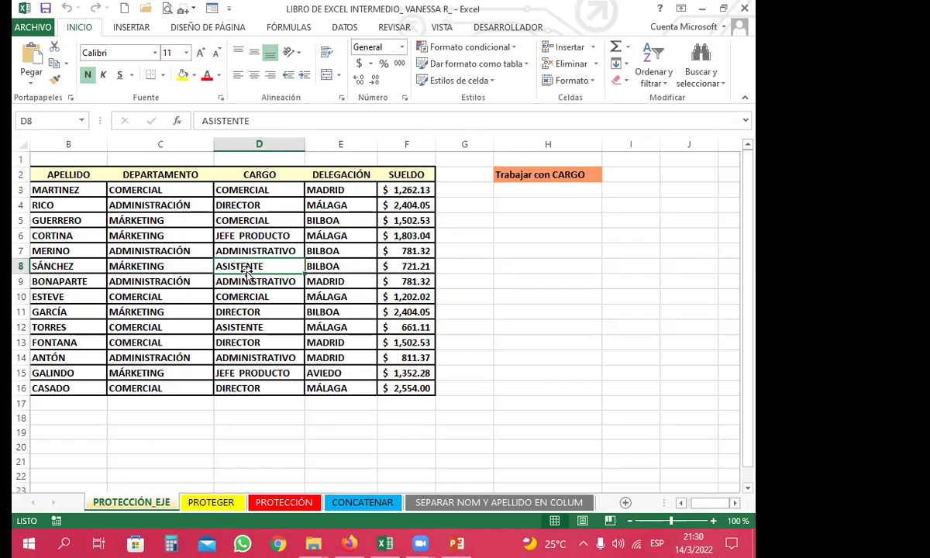
pyautogui.click(249, 296)
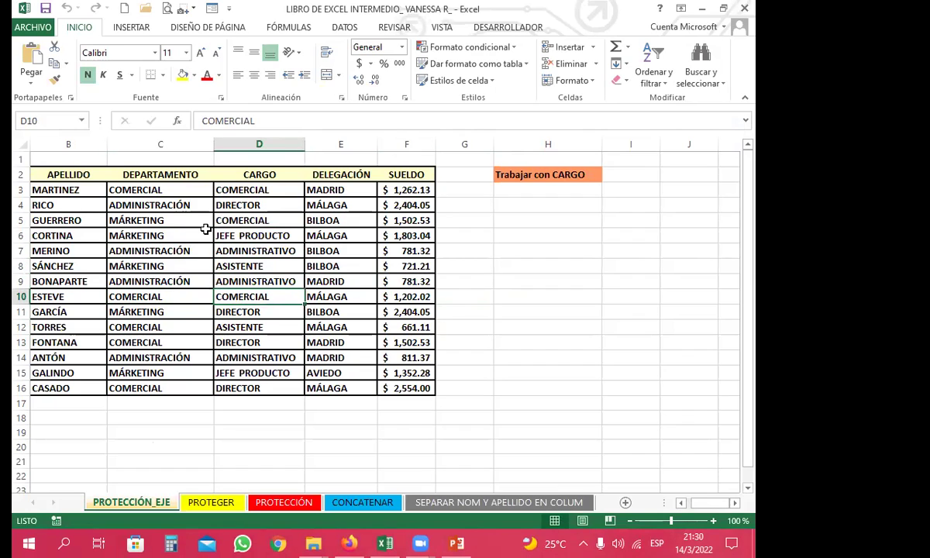
pyautogui.click(200, 263)
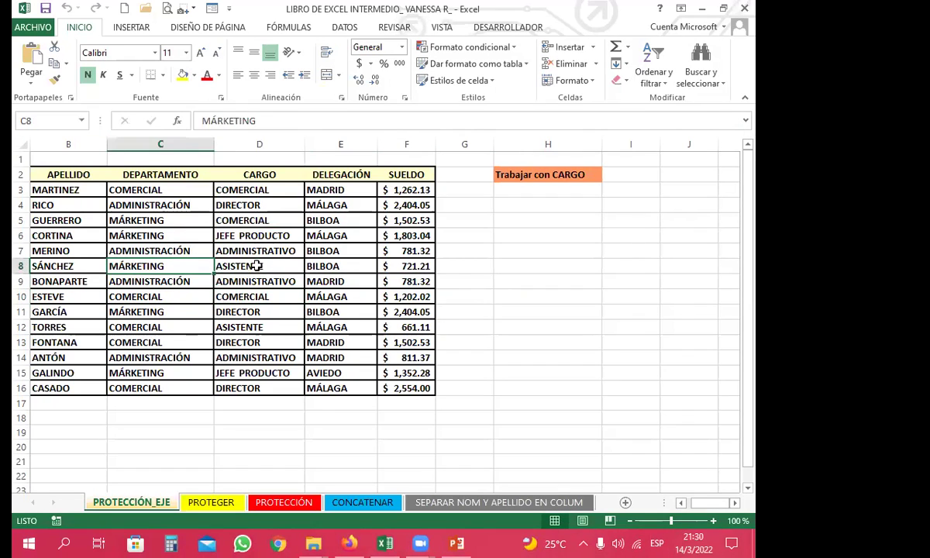
pyautogui.click(242, 264)
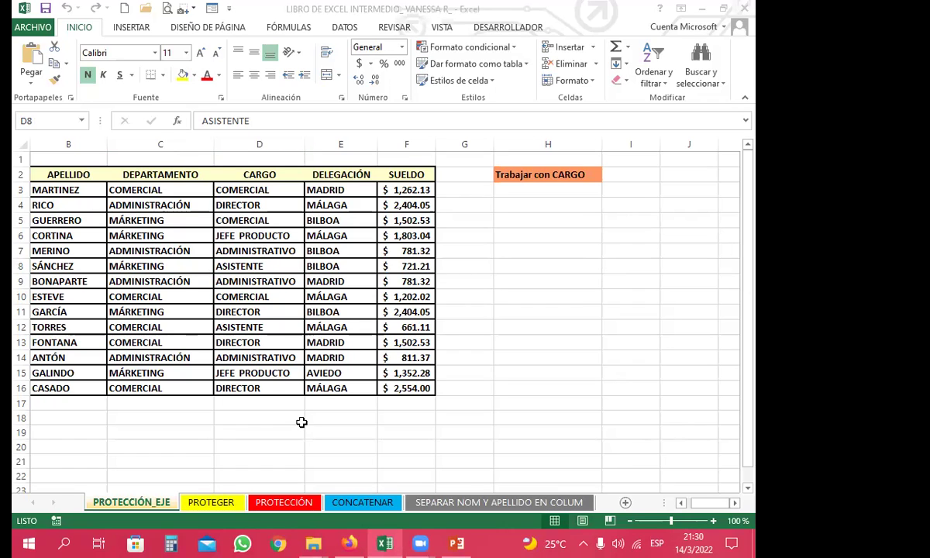
pyautogui.click(240, 267)
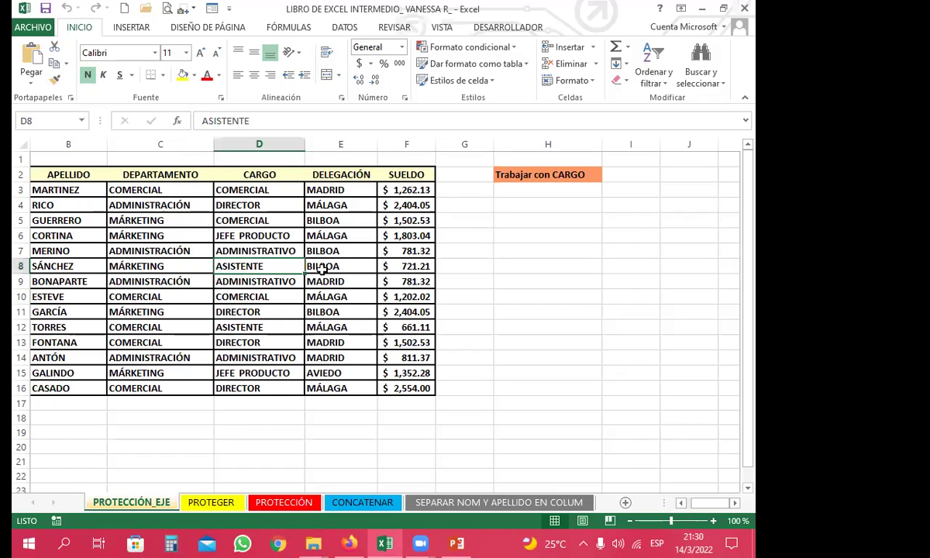
pyautogui.click(256, 311)
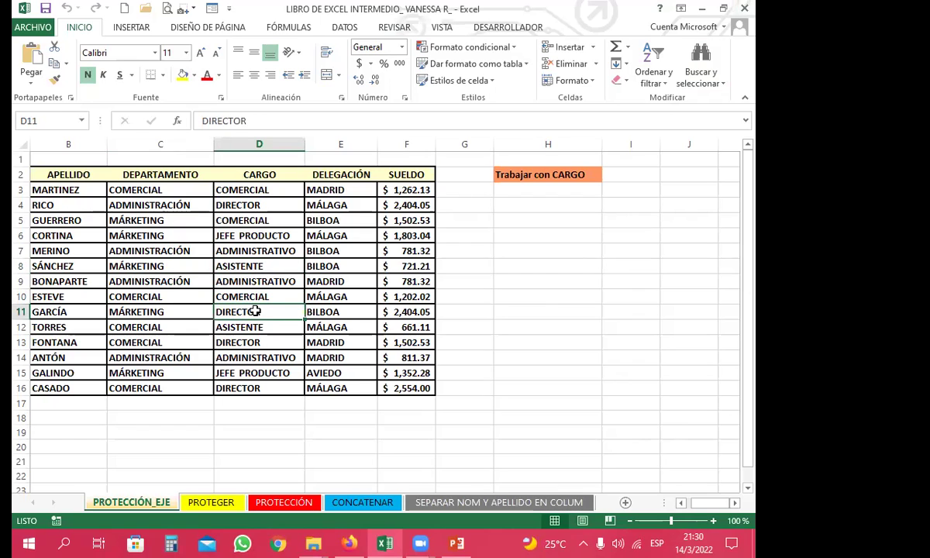
pyautogui.click(238, 285)
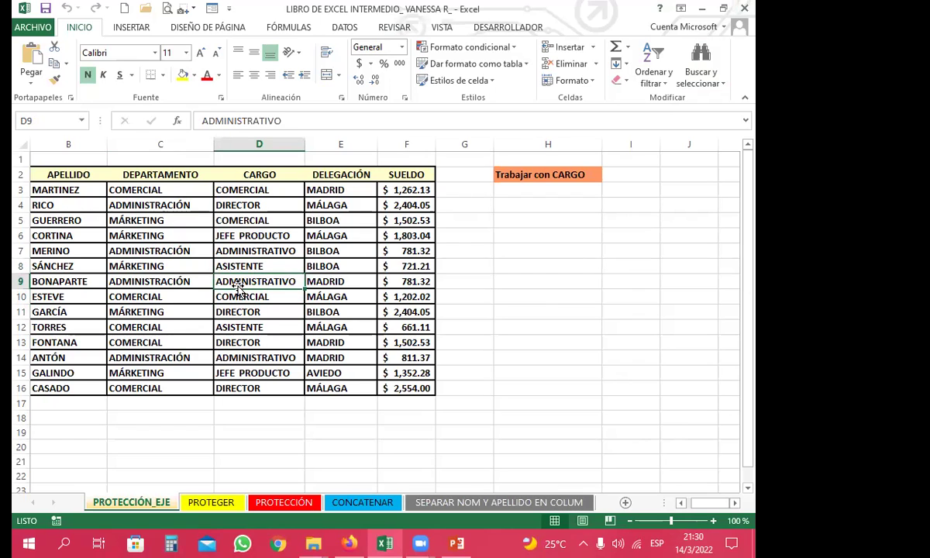
pyautogui.click(200, 287)
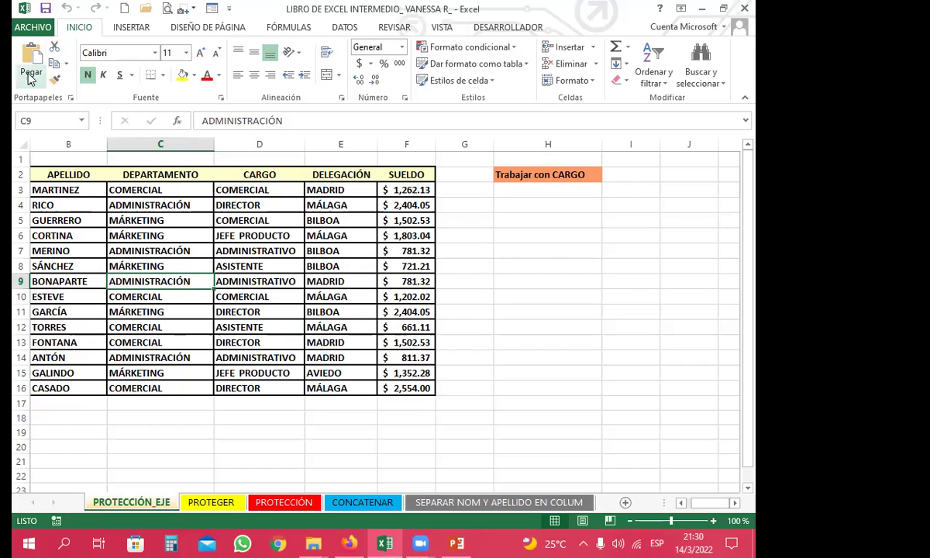
# Step: Clear the passwords in General Options and save over the existing file in SESIÓN 11 SEMANA 3
pyautogui.click(34, 26)
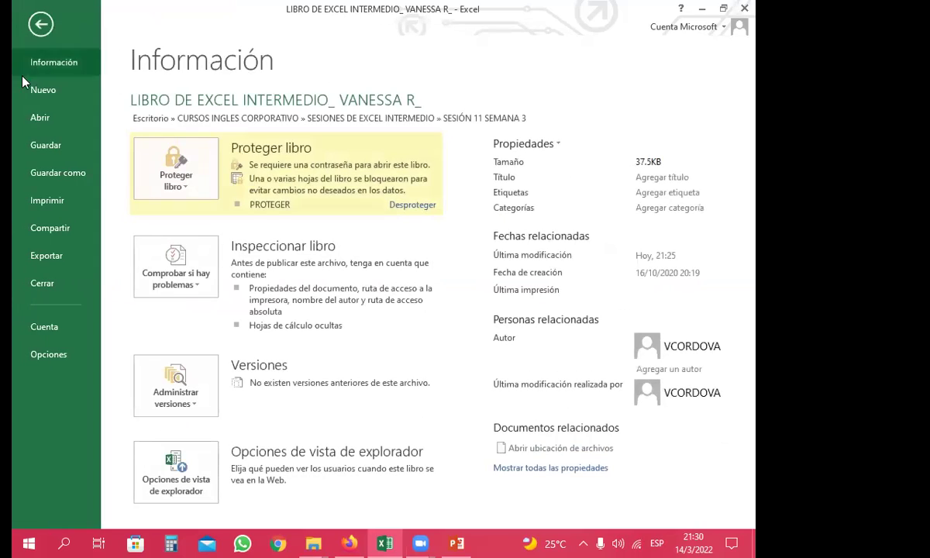
pyautogui.click(51, 164)
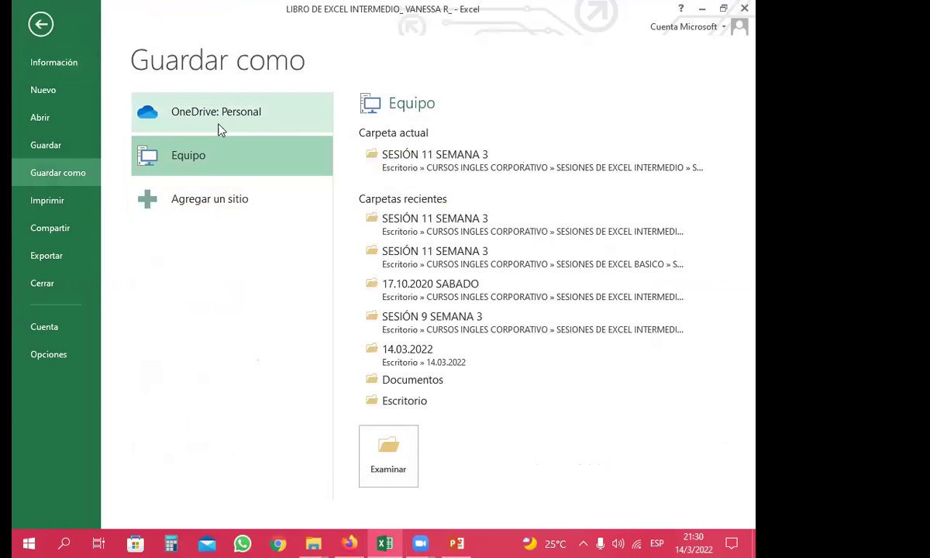
pyautogui.click(416, 161)
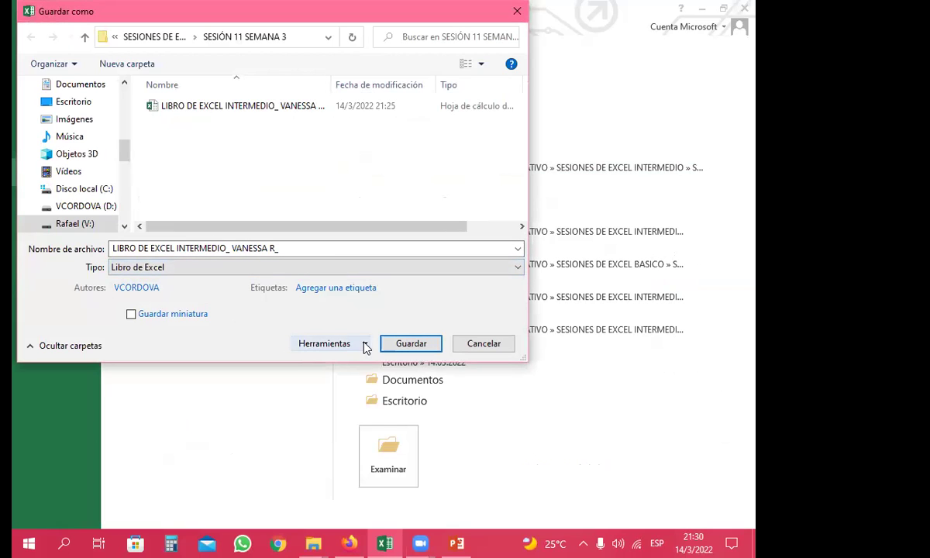
pyautogui.click(365, 344)
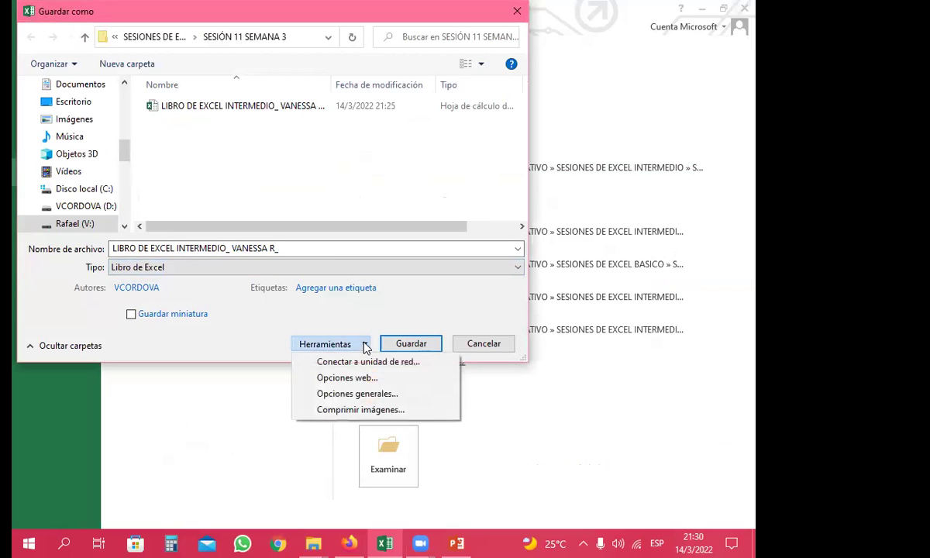
pyautogui.click(344, 396)
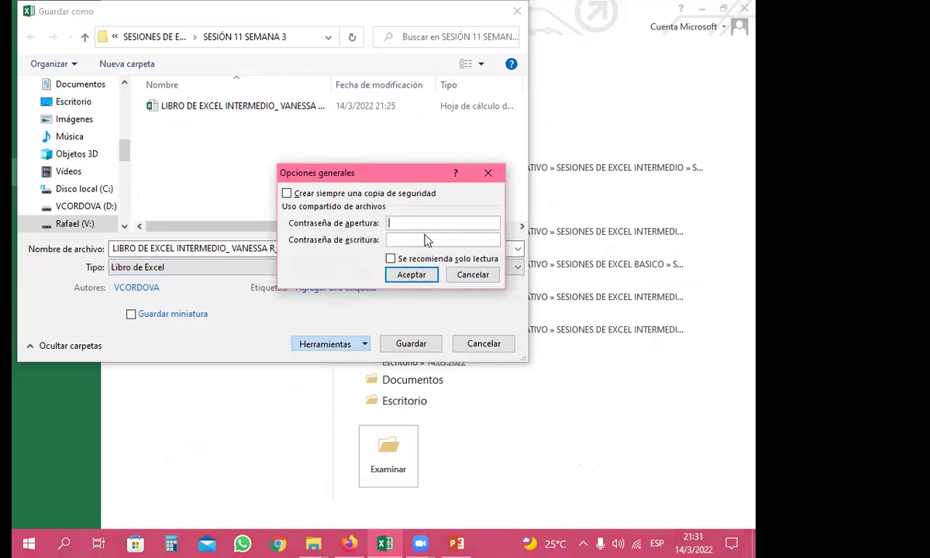
pyautogui.click(413, 275)
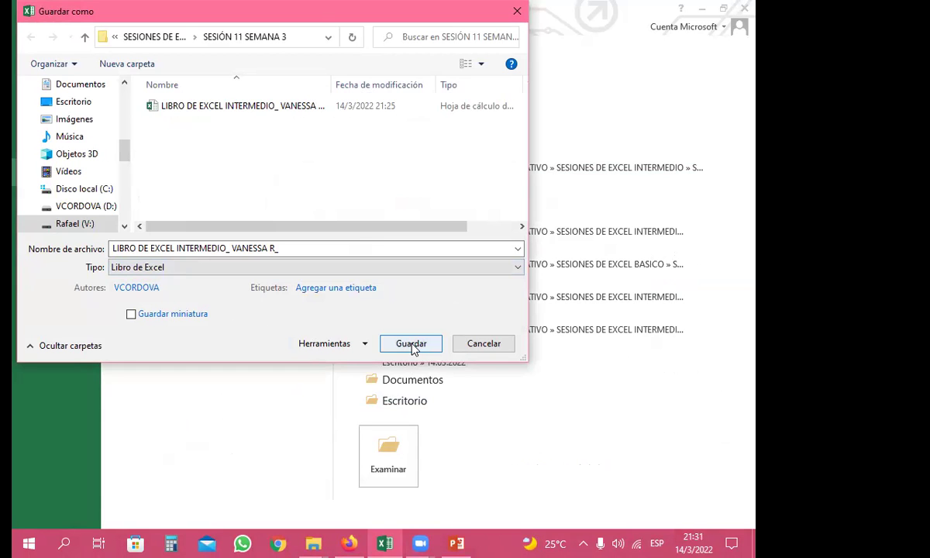
pyautogui.click(410, 345)
pyautogui.click(428, 275)
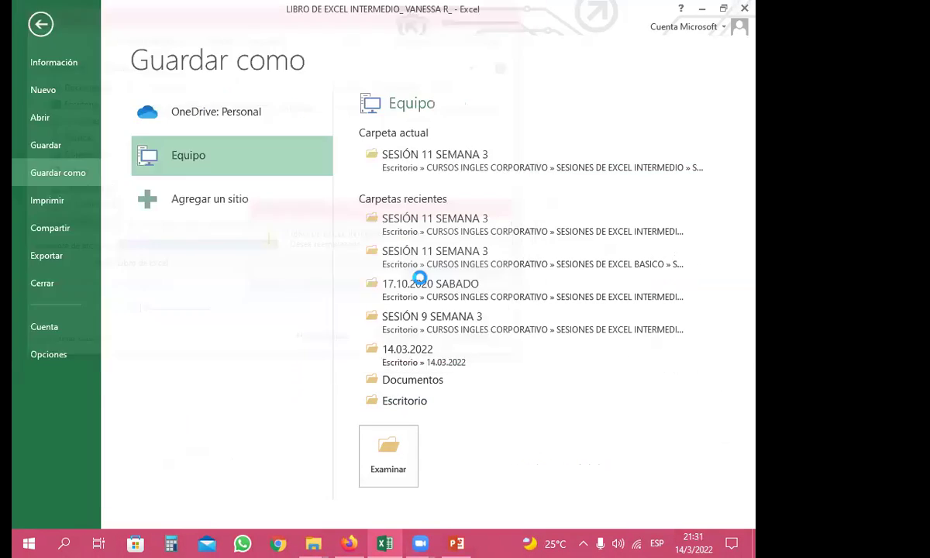
# Step: Close Excel, reopen the workbook from its folder and select cell G10
pyautogui.click(745, 11)
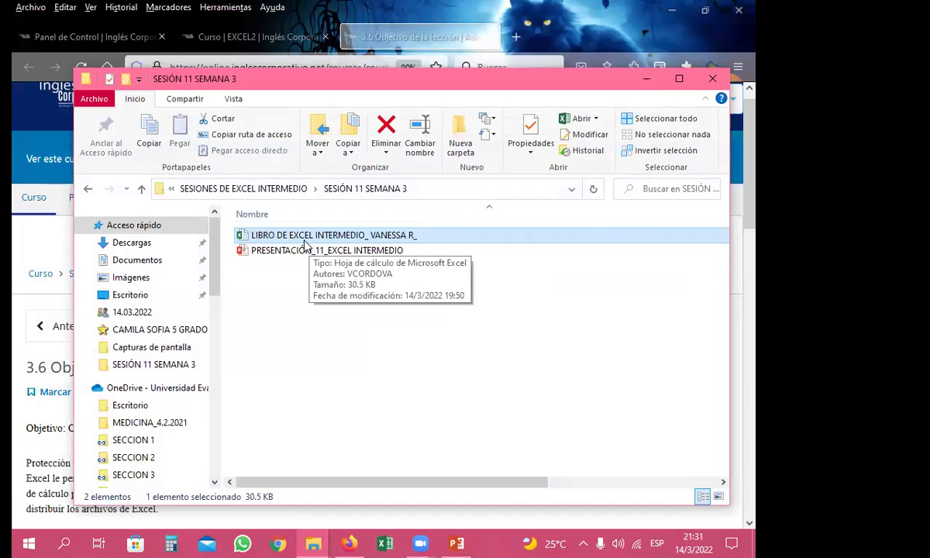
pyautogui.doubleClick(307, 236)
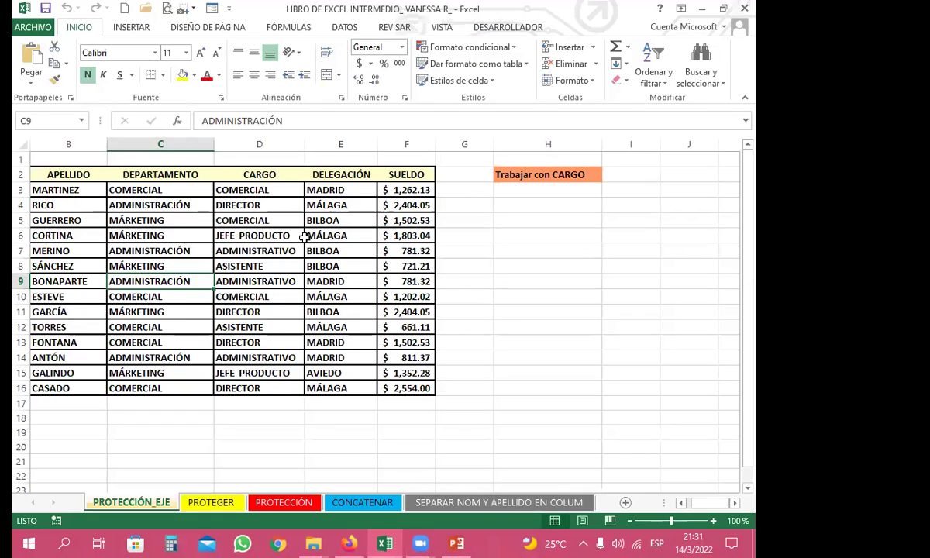
pyautogui.click(478, 293)
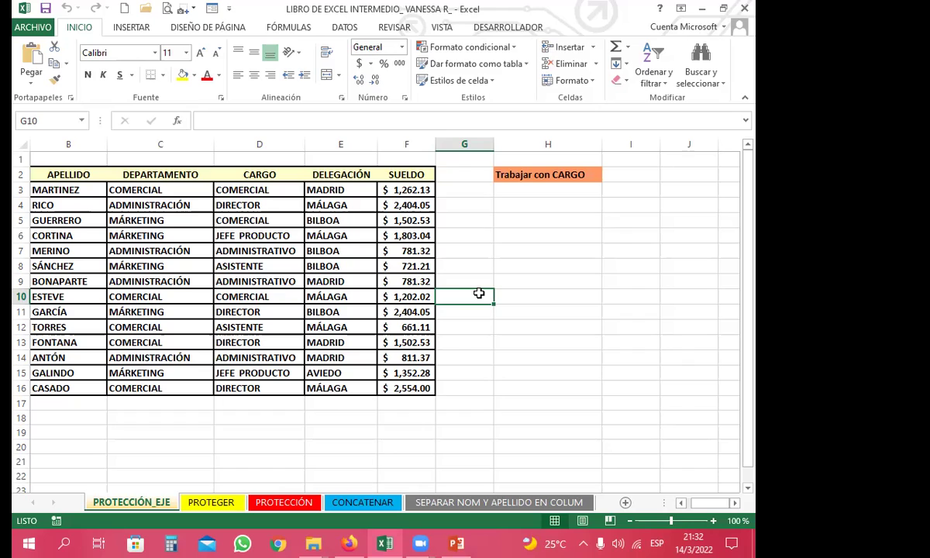
pyautogui.click(383, 418)
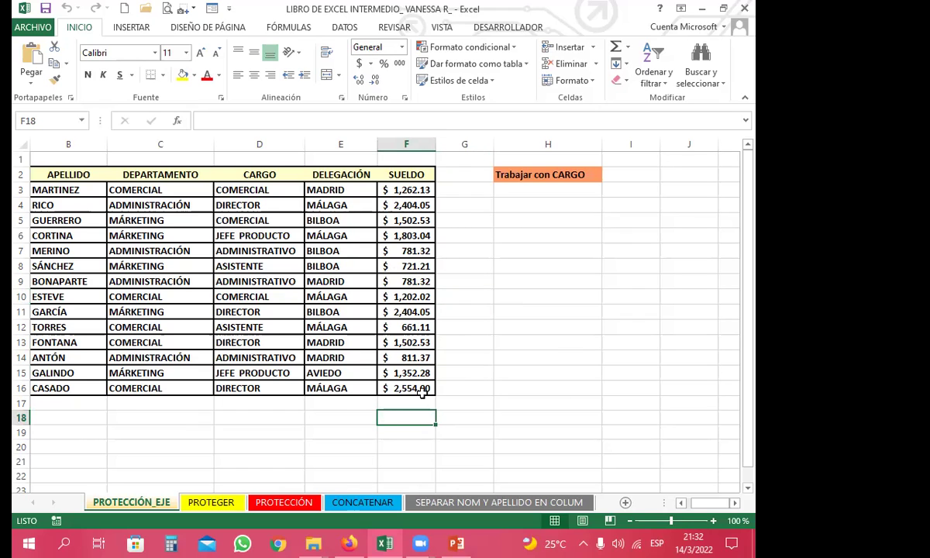
pyautogui.click(464, 313)
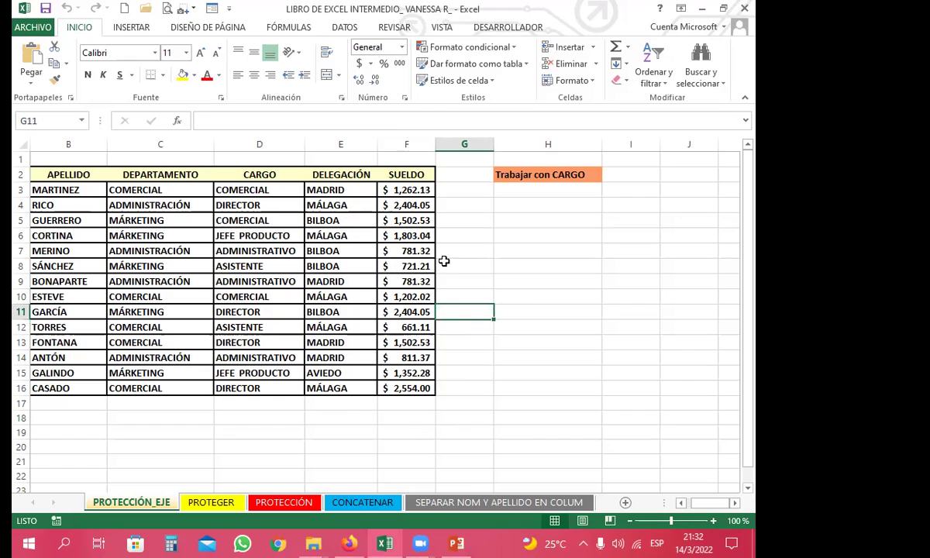
pyautogui.click(486, 286)
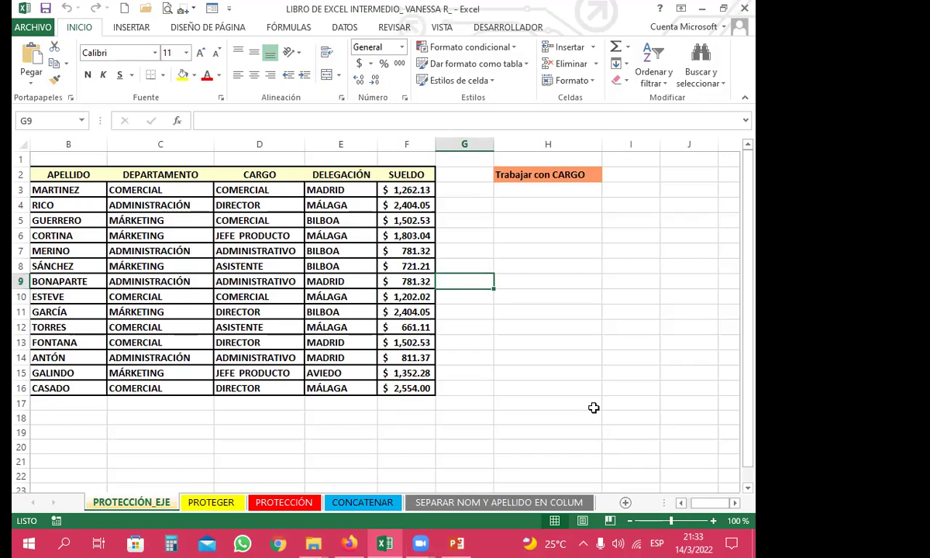
pyautogui.click(471, 358)
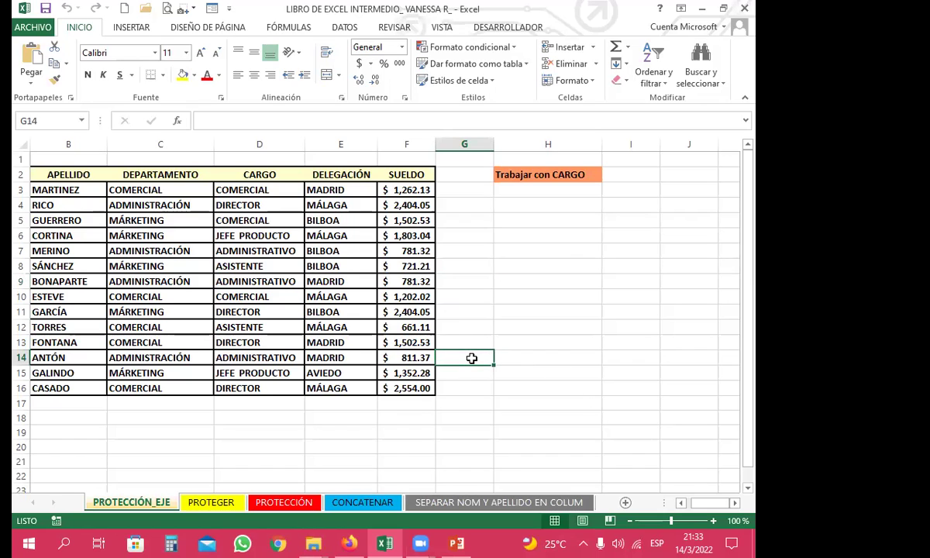
pyautogui.click(459, 281)
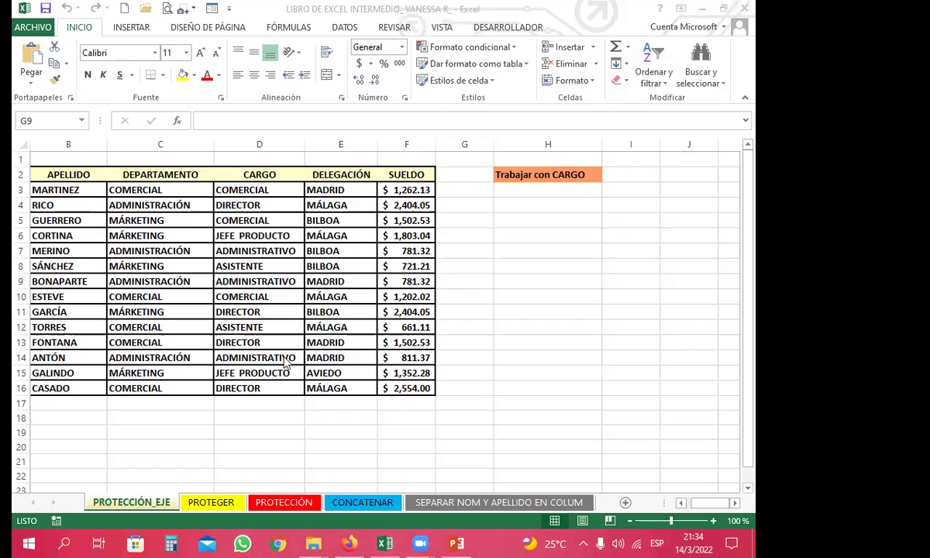
pyautogui.click(502, 266)
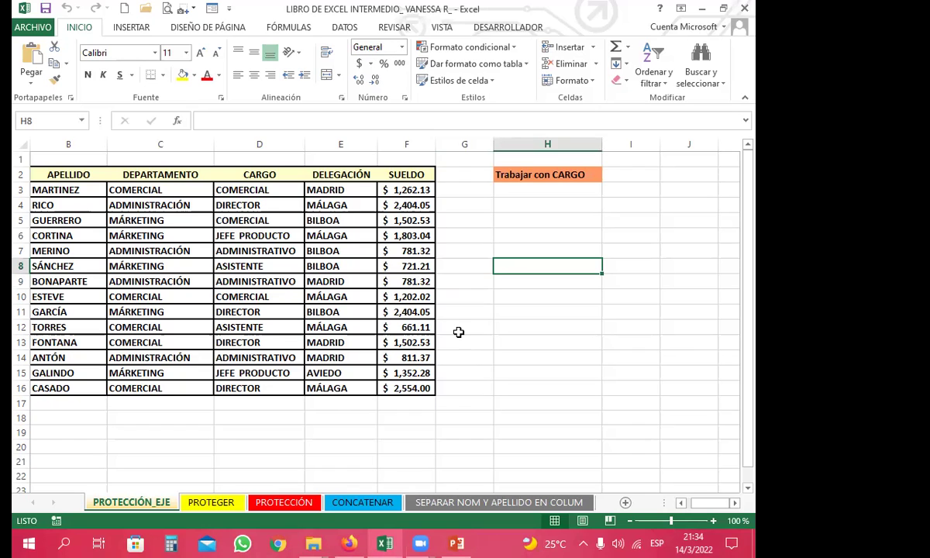
pyautogui.click(420, 543)
pyautogui.click(481, 327)
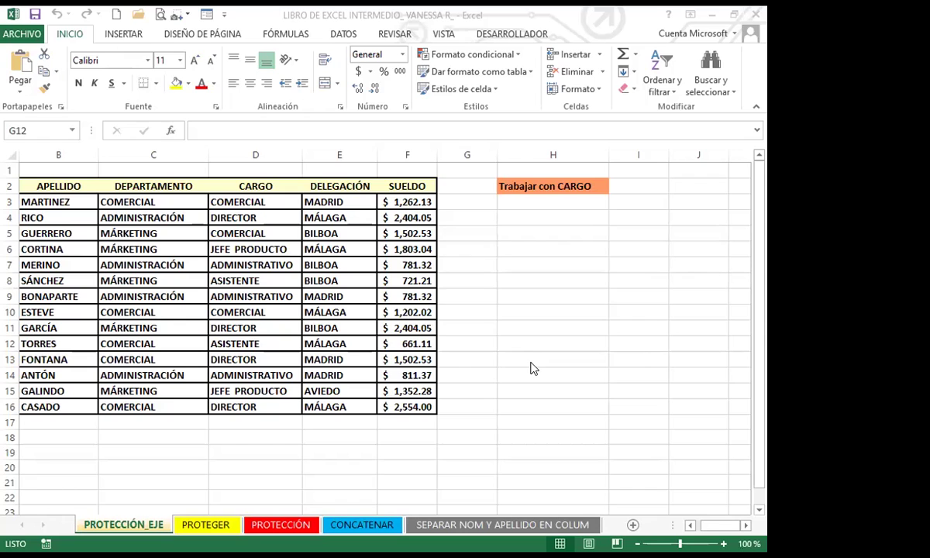
pyautogui.click(19, 36)
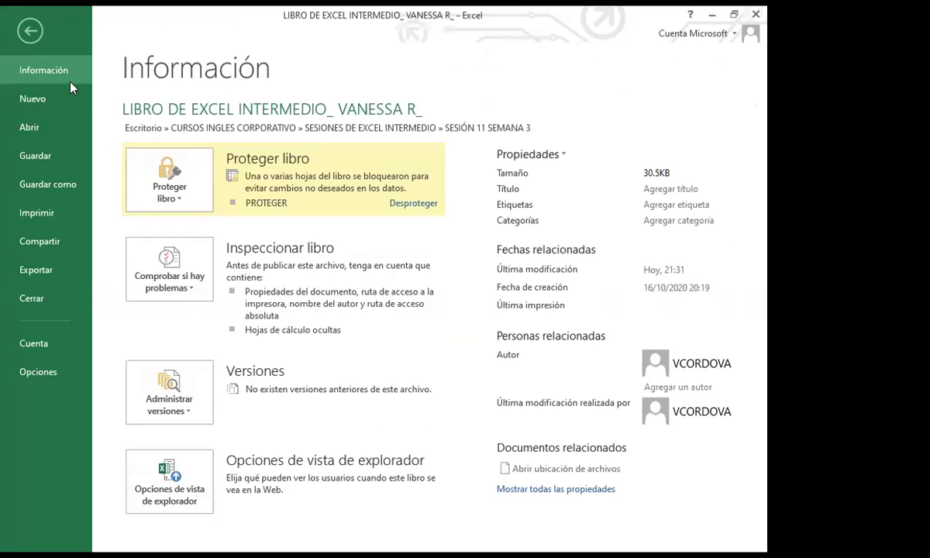
pyautogui.click(180, 203)
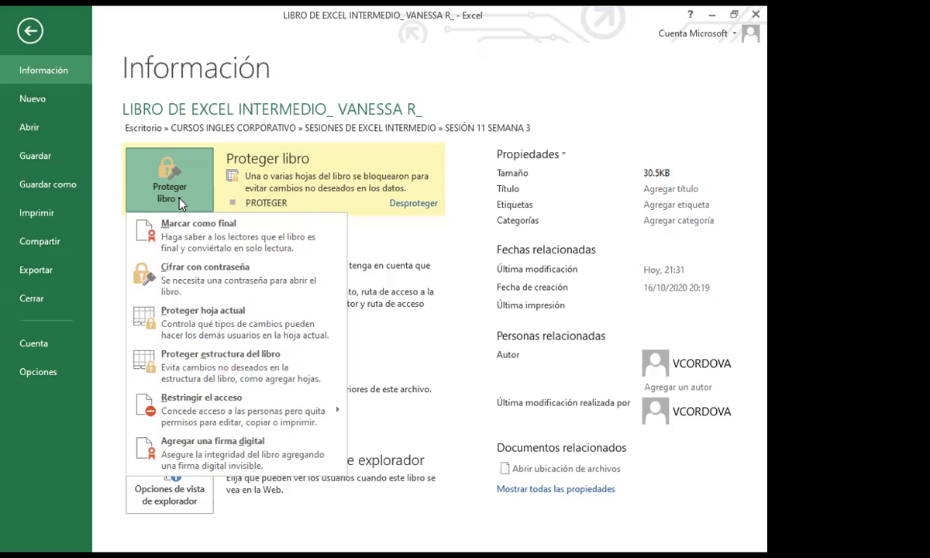
pyautogui.click(184, 279)
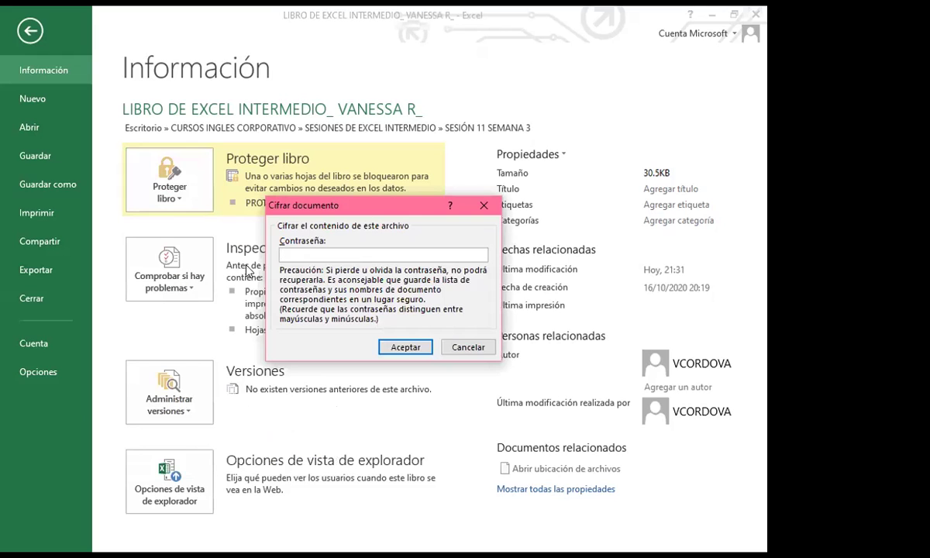
pyautogui.click(483, 205)
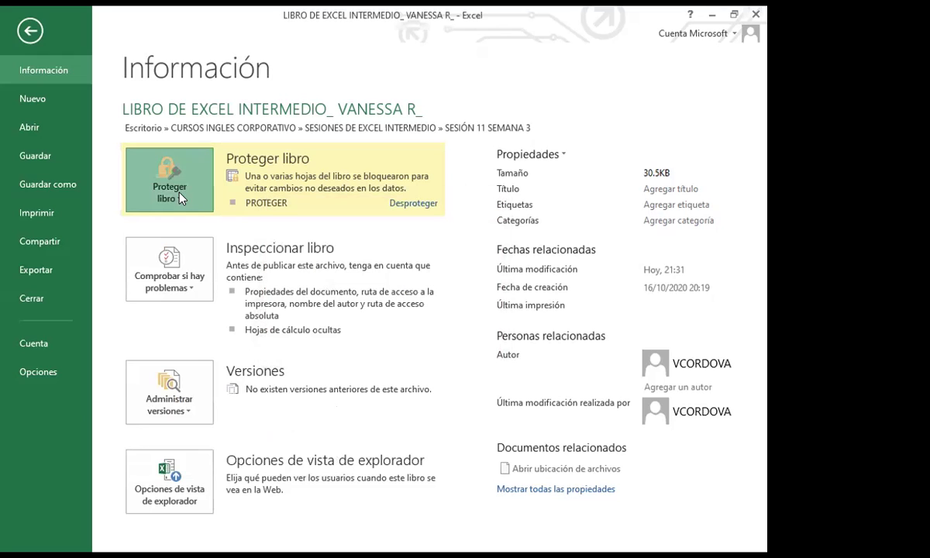
# Step: Preview Protect Current Sheet and the Protect Workbook list, cancelling back to the sheet unprotected
pyautogui.click(168, 180)
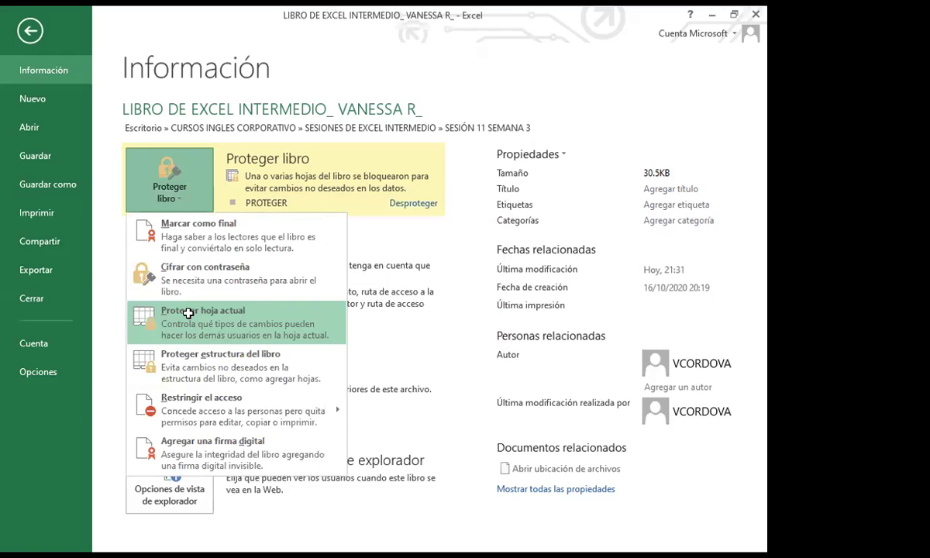
pyautogui.click(190, 318)
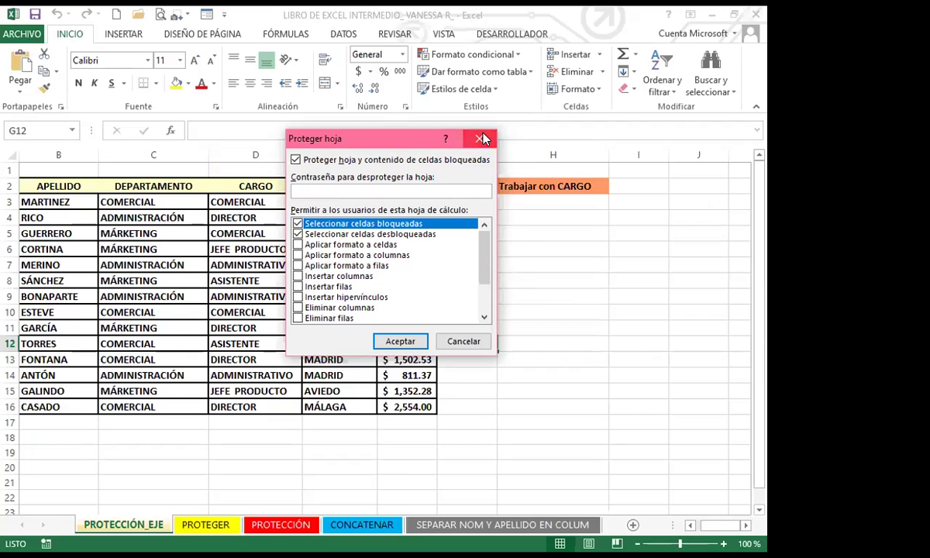
pyautogui.press('Return')
pyautogui.click(21, 33)
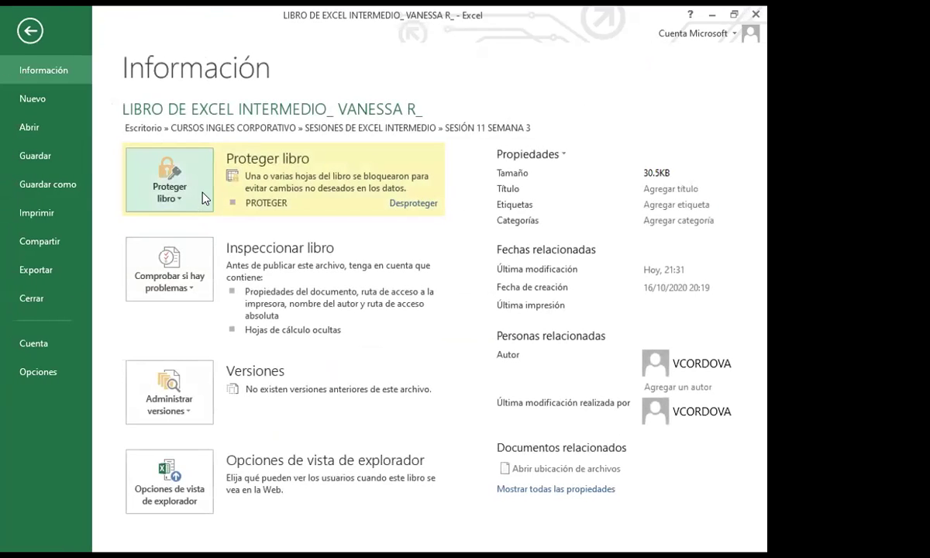
pyautogui.click(175, 200)
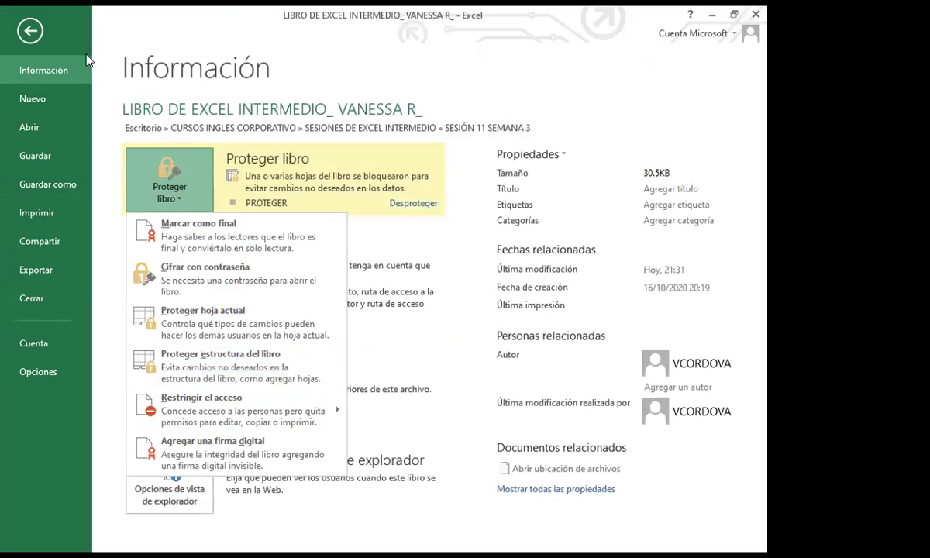
pyautogui.press('Escape')
pyautogui.press('Escape')
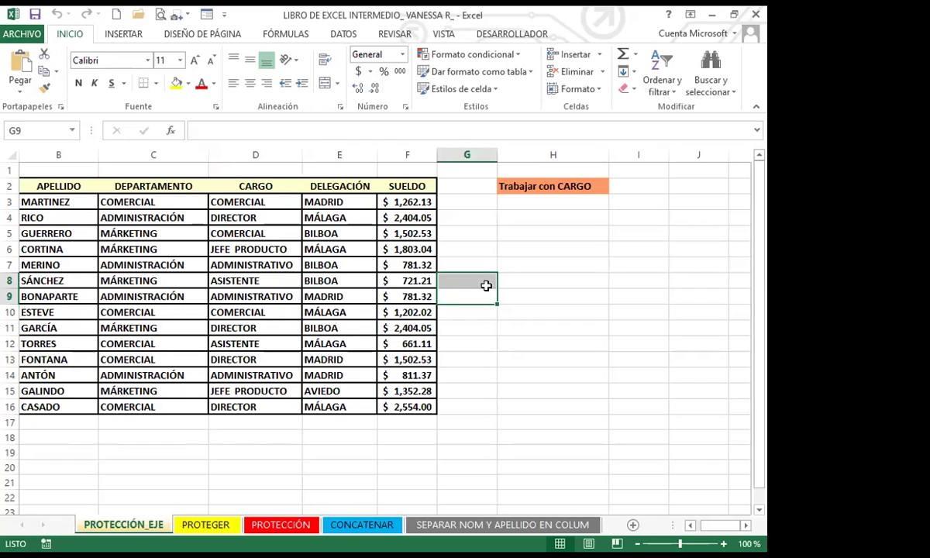
# Step: Show the REVISAR ribbon commands, then go to the ARCHIVO Info page
pyautogui.click(408, 33)
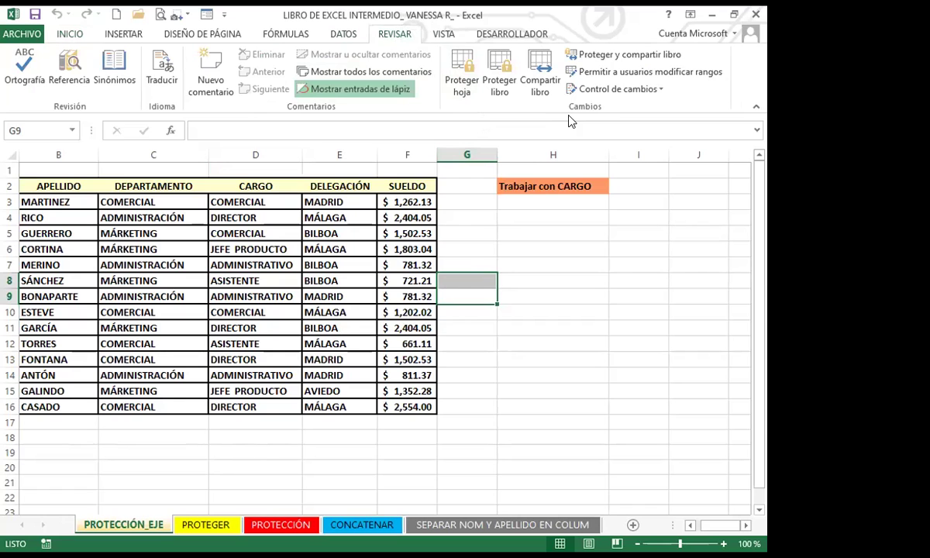
pyautogui.click(23, 34)
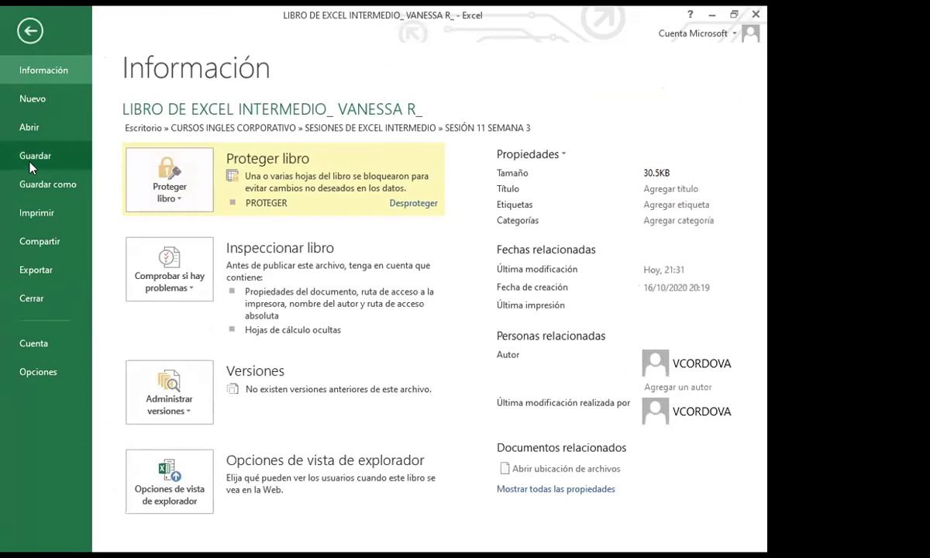
# Step: Inspect the Save As extra options for the current folder and cancel without saving
pyautogui.click(37, 183)
pyautogui.click(406, 175)
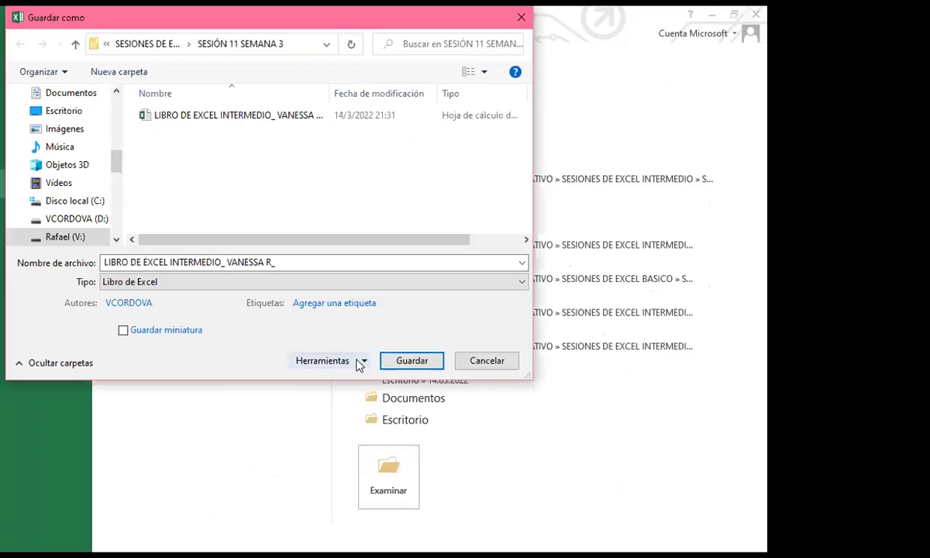
pyautogui.click(361, 360)
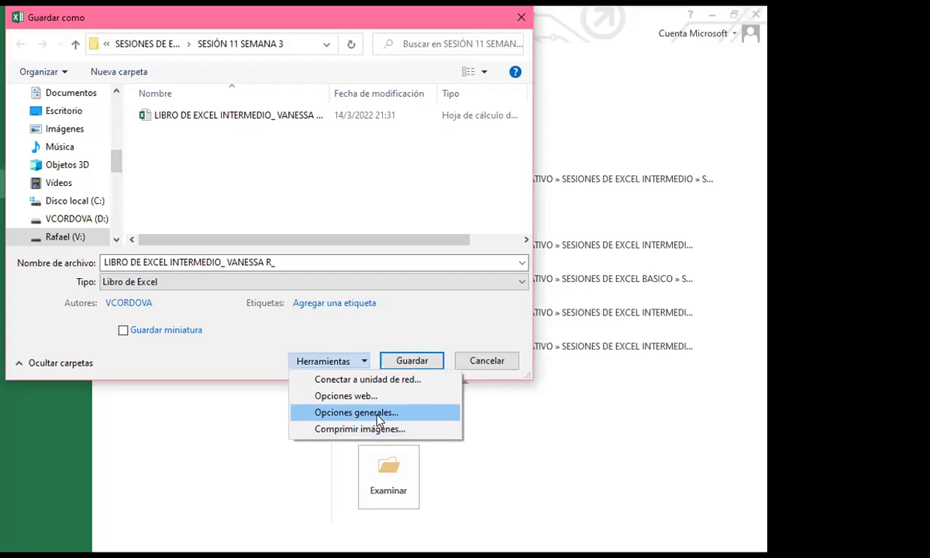
pyautogui.press('Escape')
pyautogui.press('Escape')
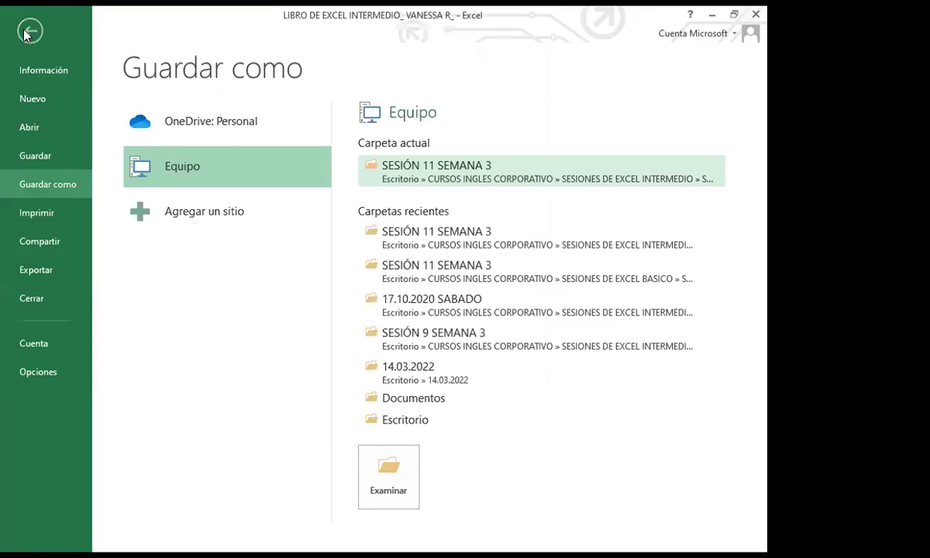
pyautogui.click(27, 28)
# Step: Reopen the Info page's Protect Workbook list and escape back to PROTECCIÓN_EJE
pyautogui.click(33, 35)
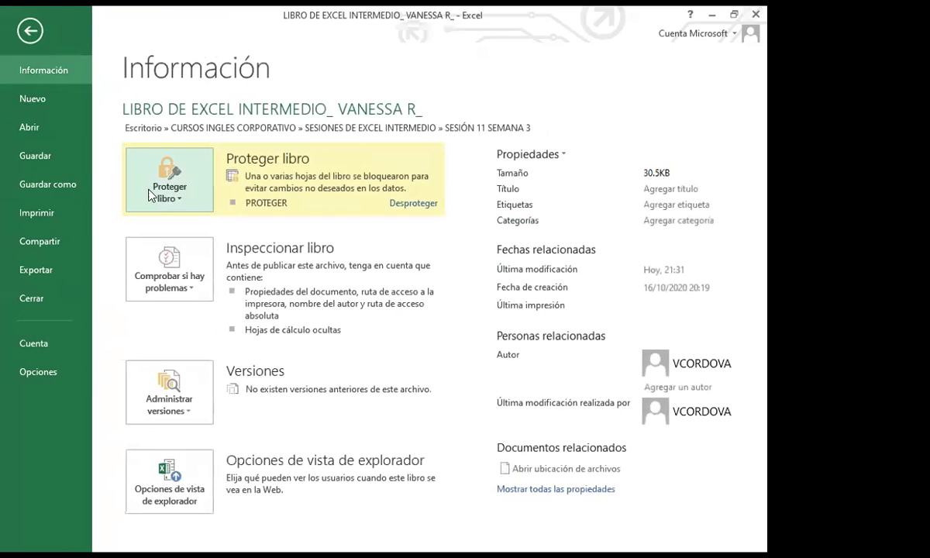
pyautogui.click(197, 200)
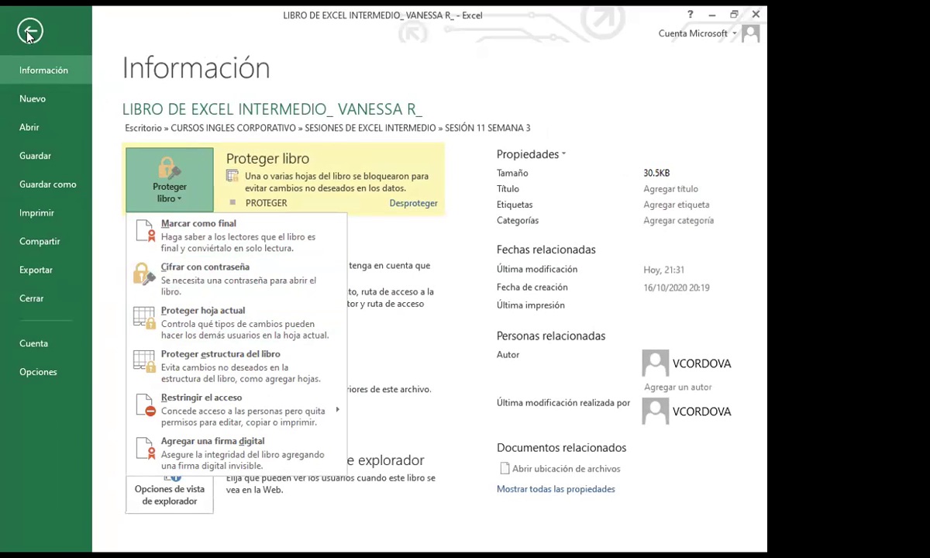
pyautogui.press('Escape')
pyautogui.press('Escape')
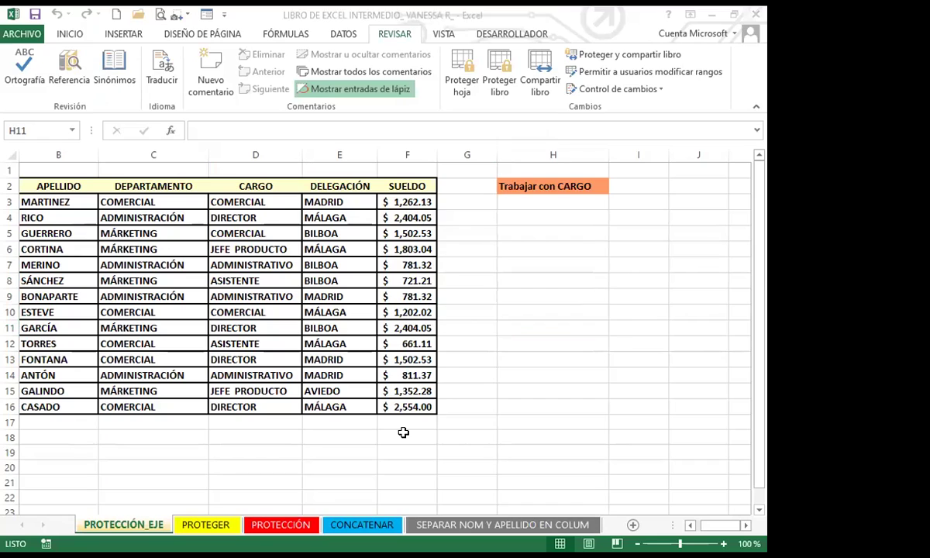
pyautogui.click(524, 308)
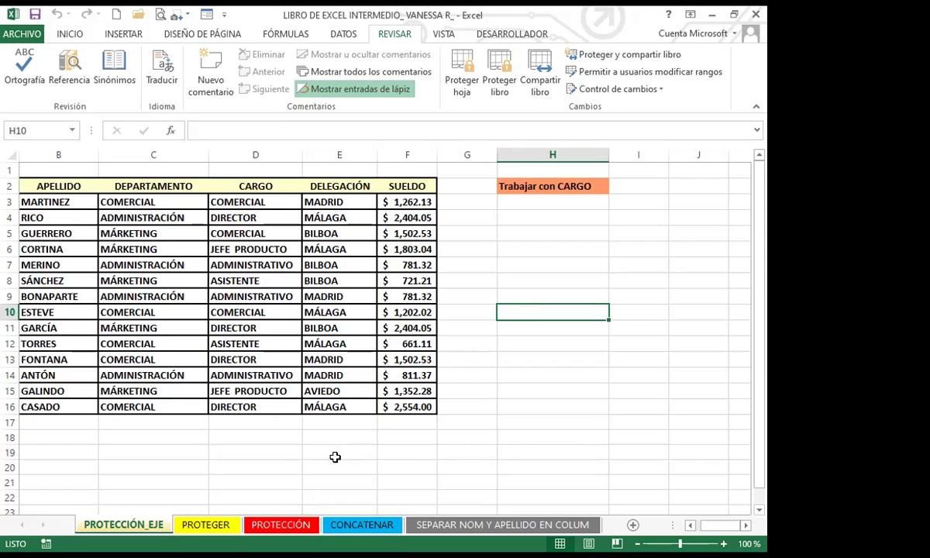
pyautogui.click(432, 265)
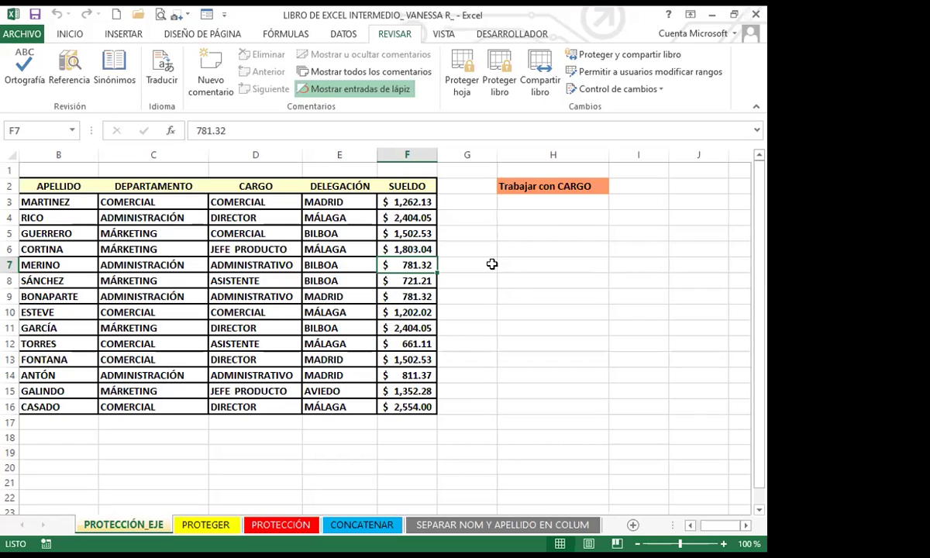
pyautogui.click(546, 341)
pyautogui.click(465, 391)
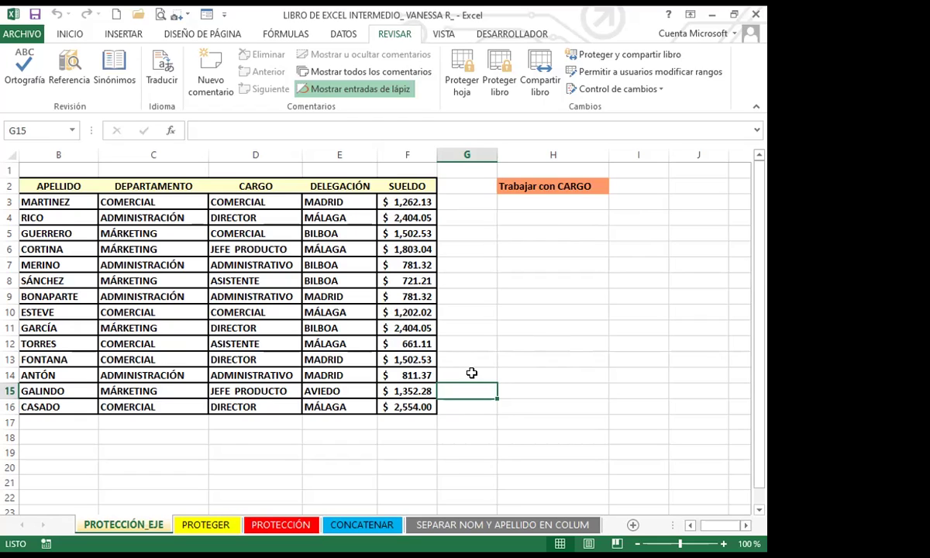
pyautogui.click(472, 279)
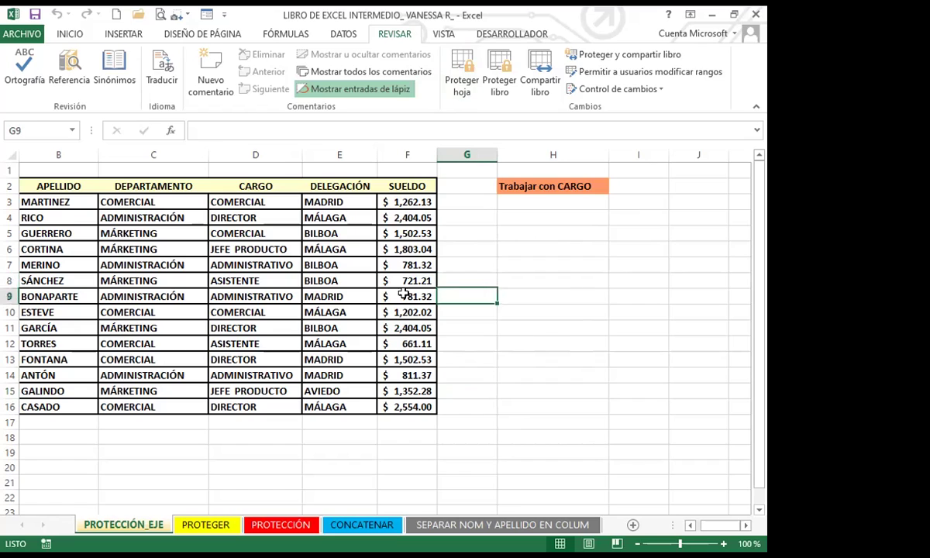
pyautogui.click(452, 356)
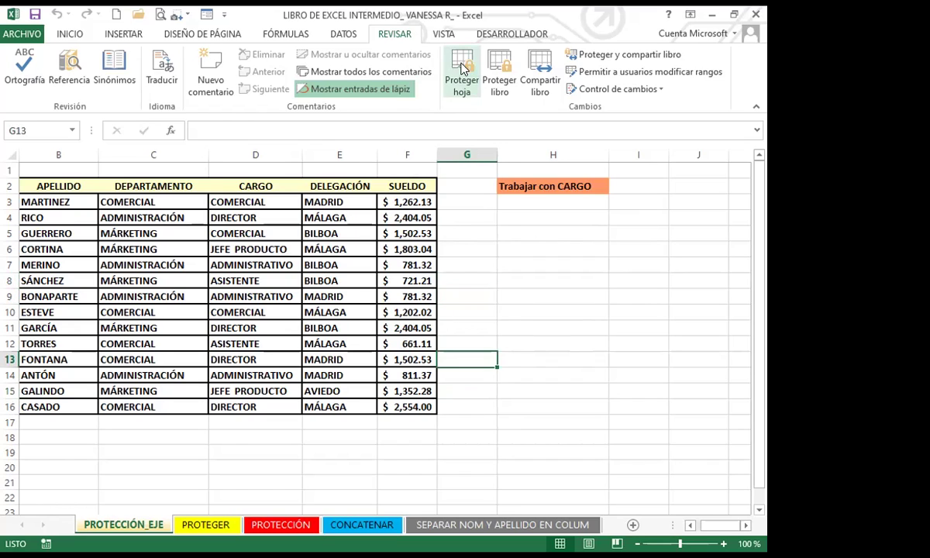
# Step: Protect the PROTECCIÓN_EJE sheet with a password, entering it twice to confirm
pyautogui.click(462, 78)
pyautogui.write('123')
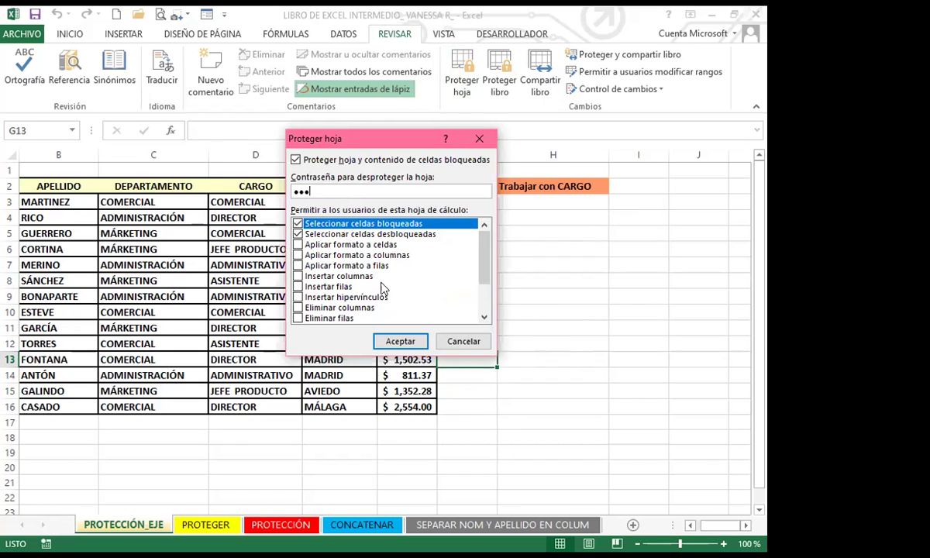
pyautogui.click(400, 341)
pyautogui.write('123')
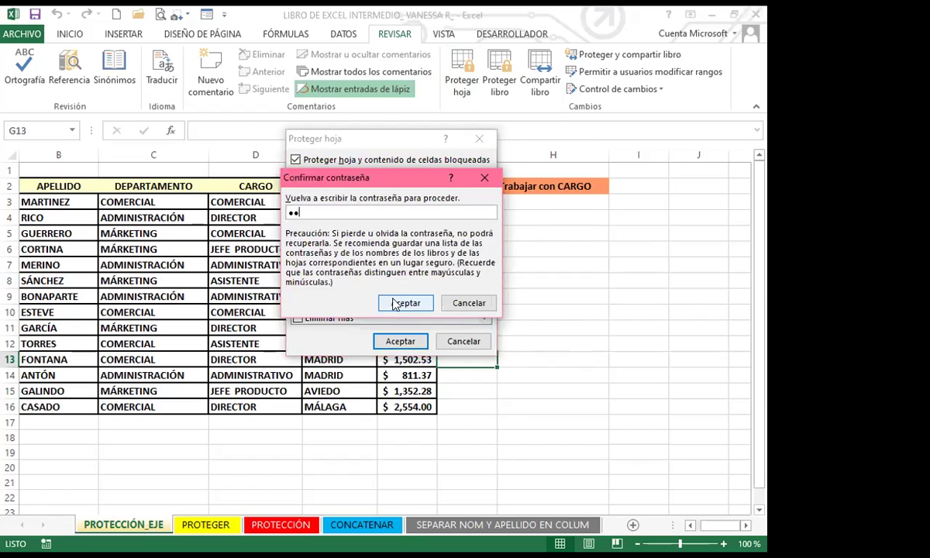
pyautogui.click(404, 302)
# Step: Try deleting E9 and C9, dismissing each protected-sheet warning
pyautogui.click(359, 297)
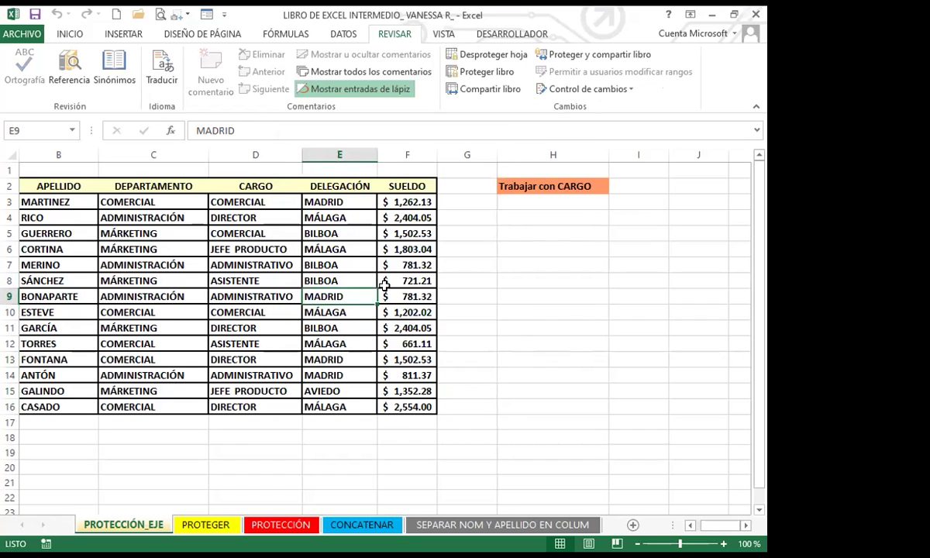
pyautogui.press('Delete')
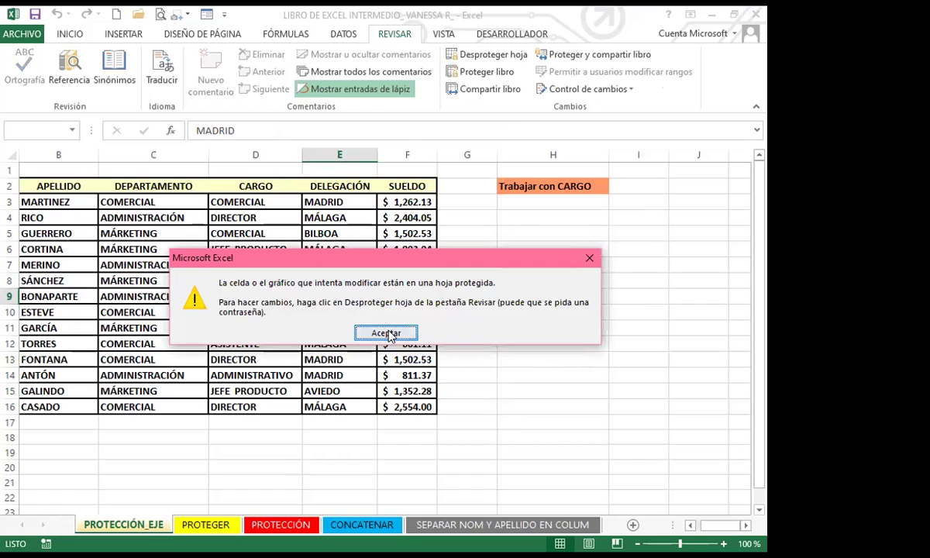
pyautogui.click(386, 333)
pyautogui.click(183, 277)
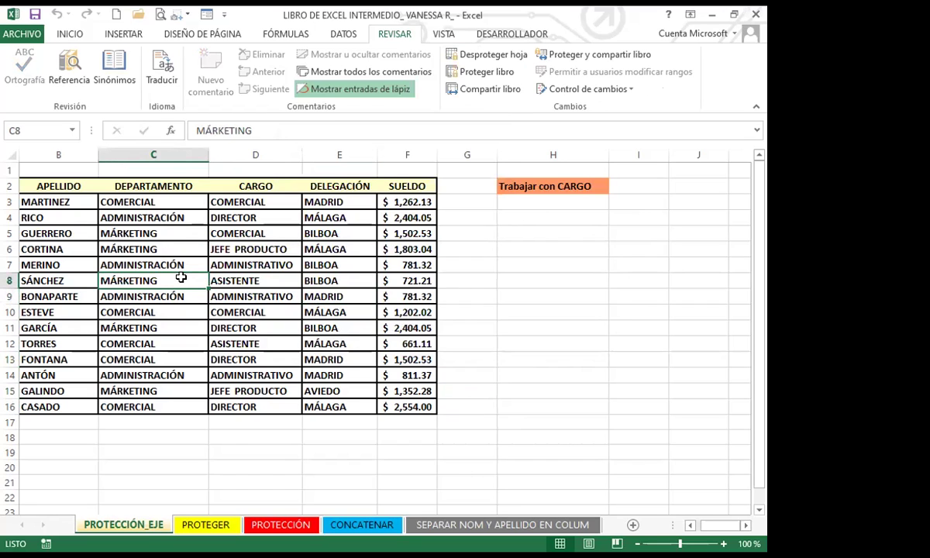
pyautogui.press('Down')
pyautogui.press('Delete')
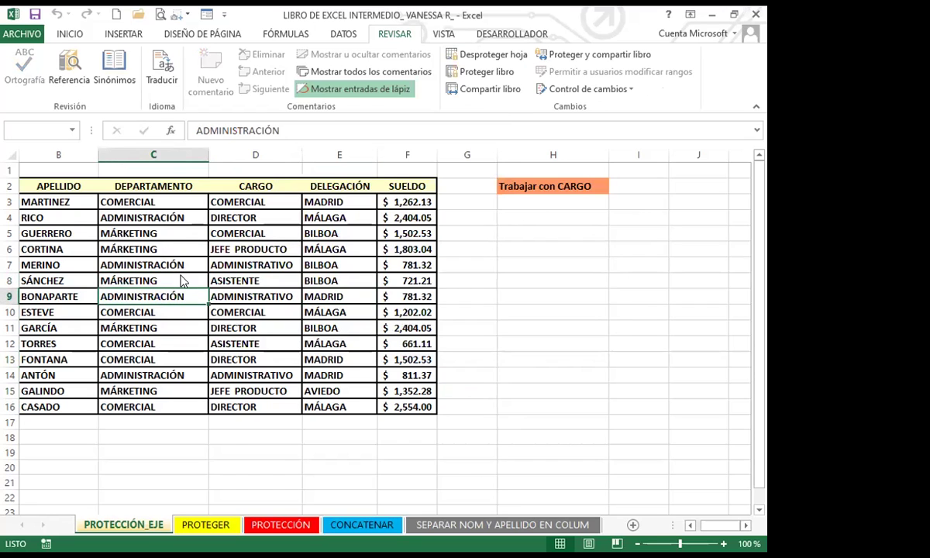
pyautogui.click(552, 244)
# Step: Select empty cells in columns G and H beside the table
pyautogui.click(469, 358)
pyautogui.click(545, 325)
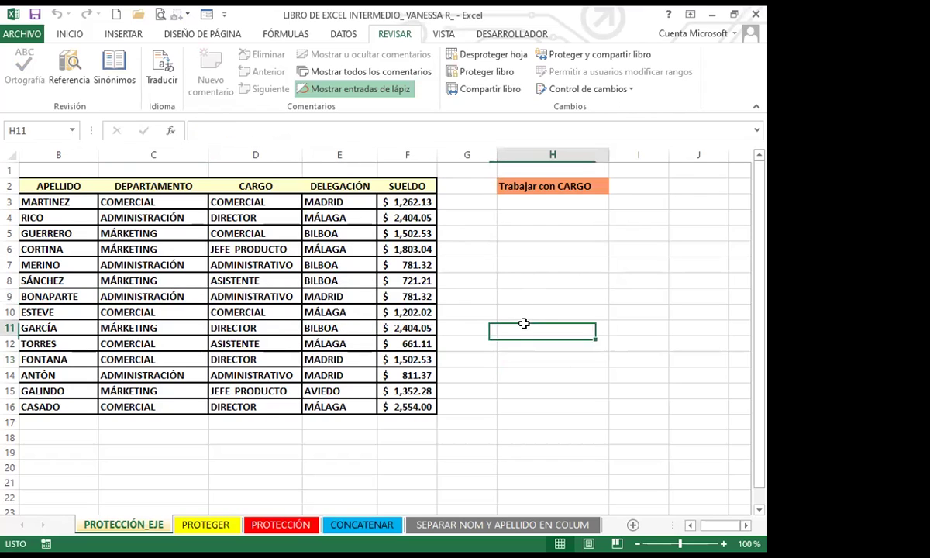
pyautogui.click(486, 325)
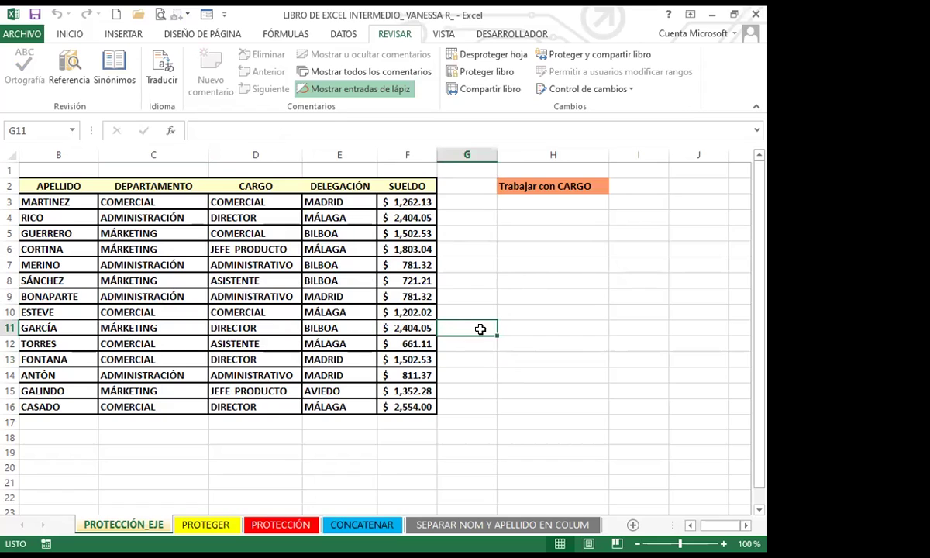
pyautogui.click(476, 286)
pyautogui.click(499, 314)
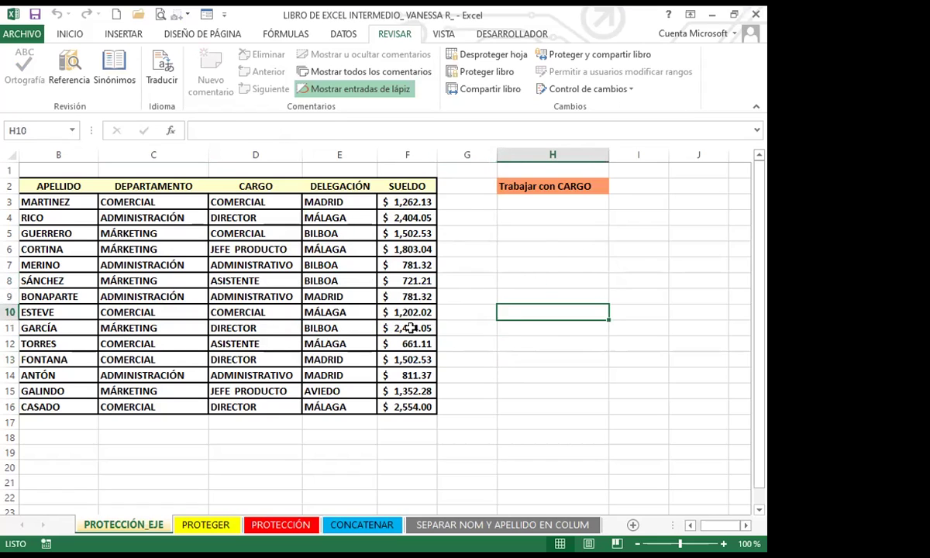
pyautogui.click(446, 296)
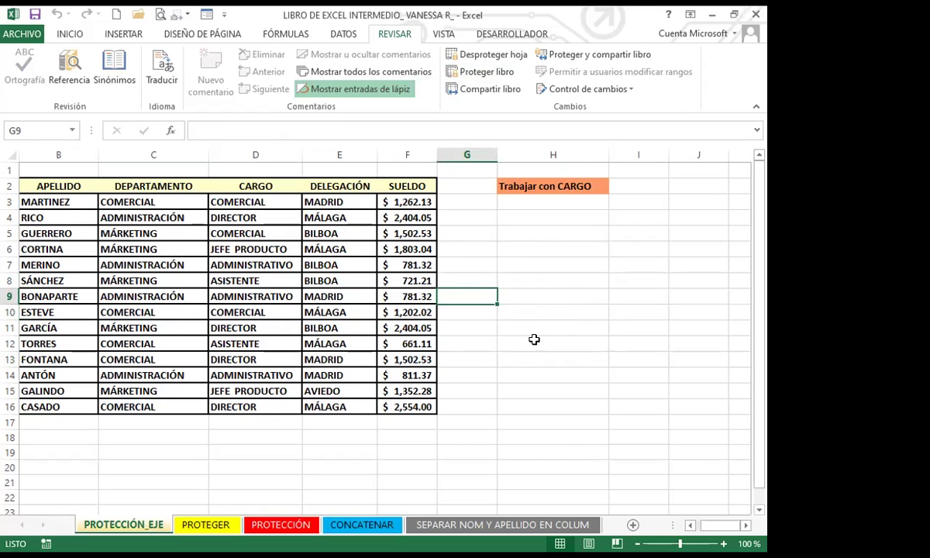
pyautogui.click(533, 341)
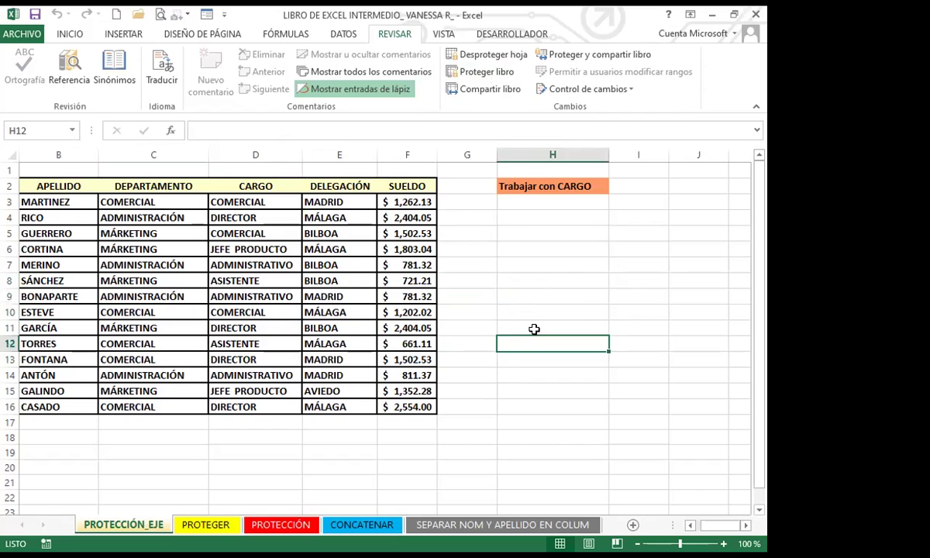
pyautogui.click(489, 357)
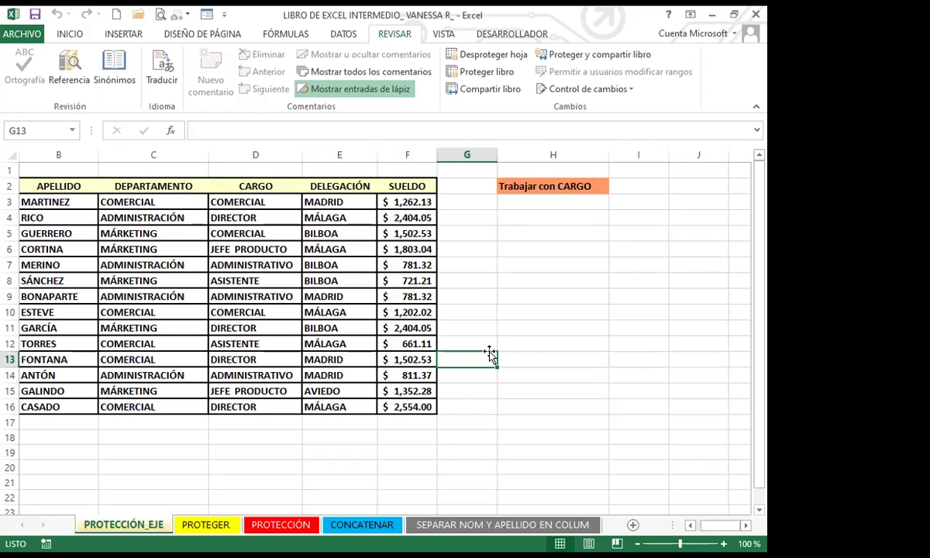
# Step: Check cells F13, E14 and empty G-column cells, then switch to PROTEGER with Ctrl+PageDown
pyautogui.click(383, 360)
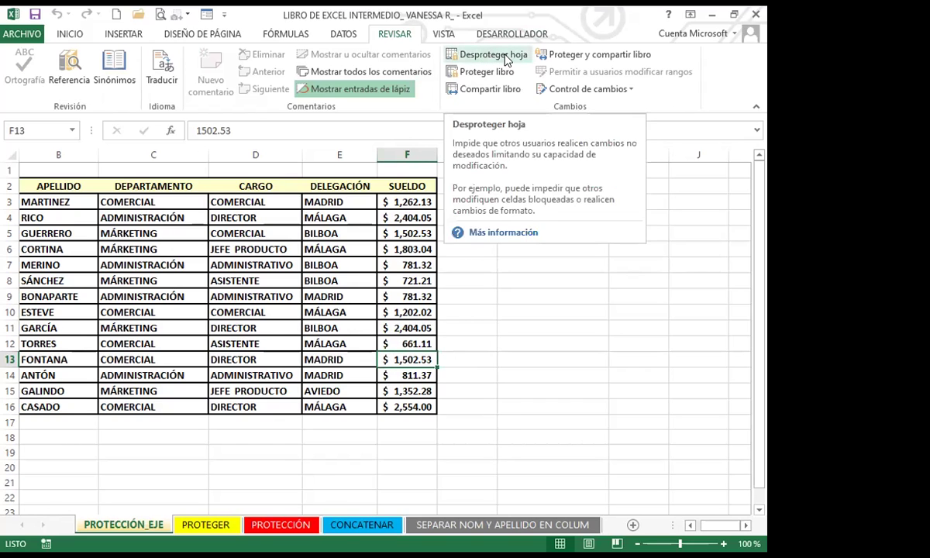
pyautogui.click(335, 375)
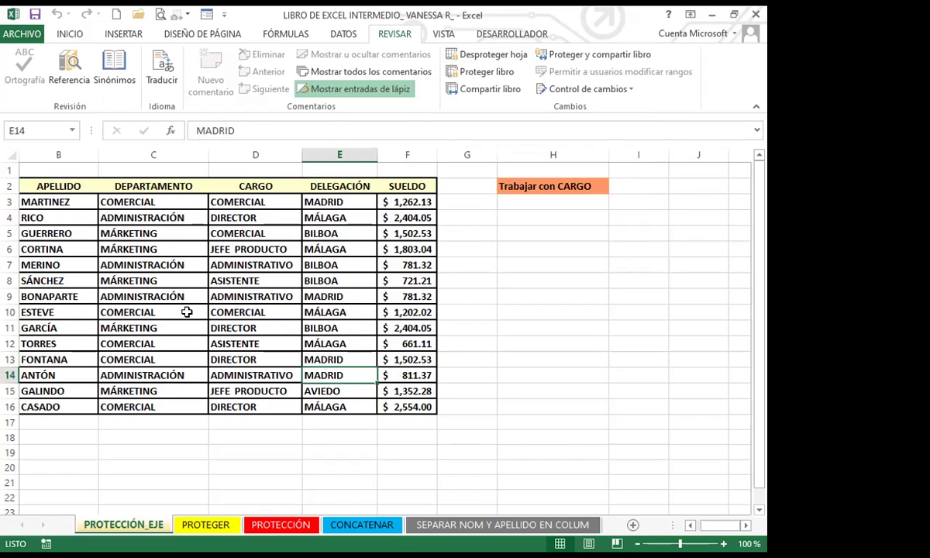
pyautogui.click(484, 354)
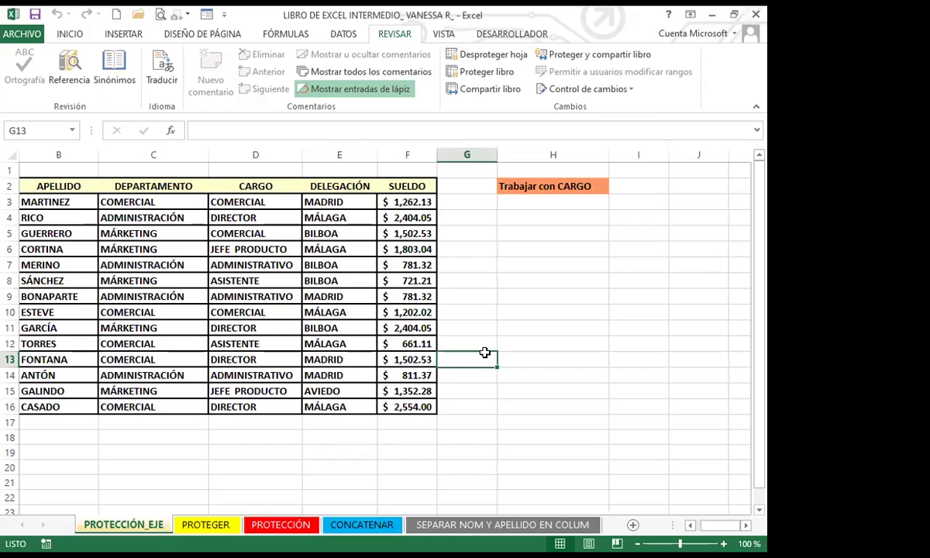
pyautogui.click(502, 313)
pyautogui.click(447, 342)
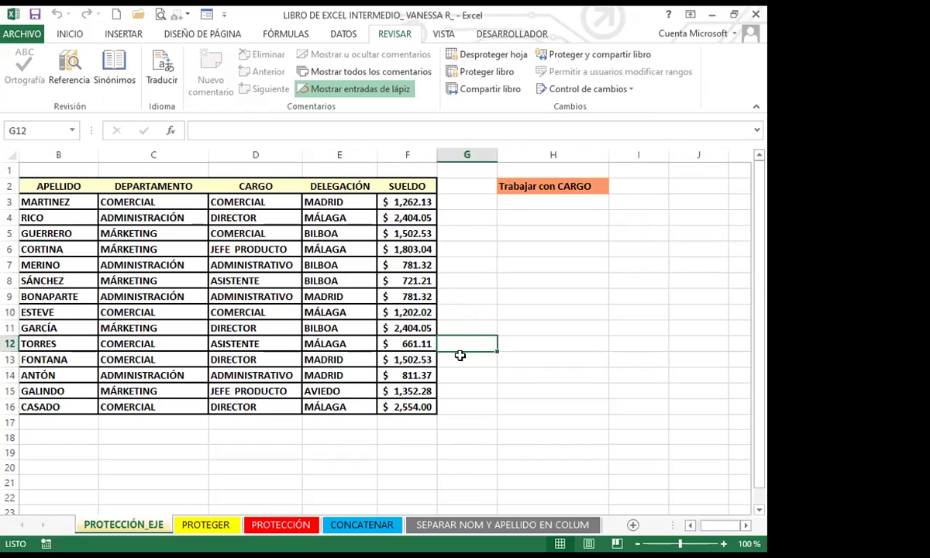
pyautogui.click(478, 411)
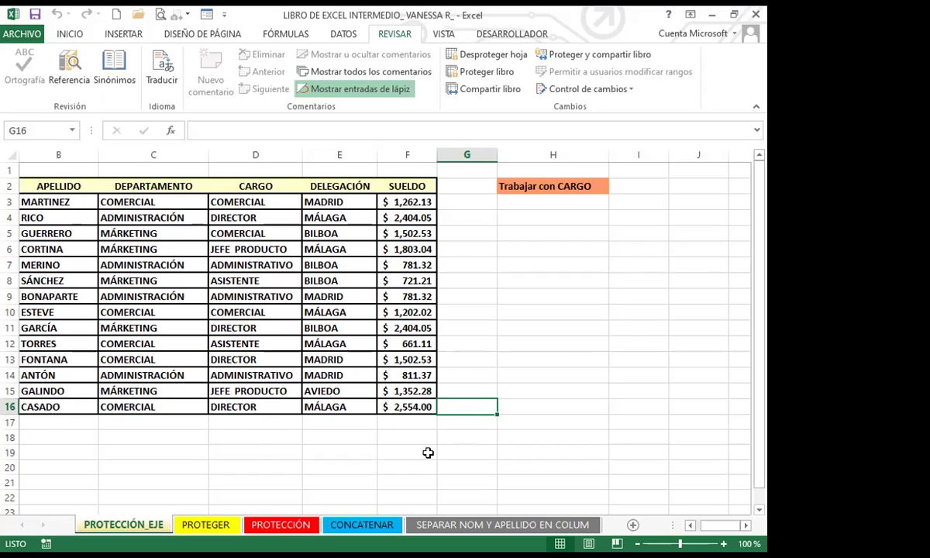
pyautogui.hotkey('ctrl', 'pagedown')
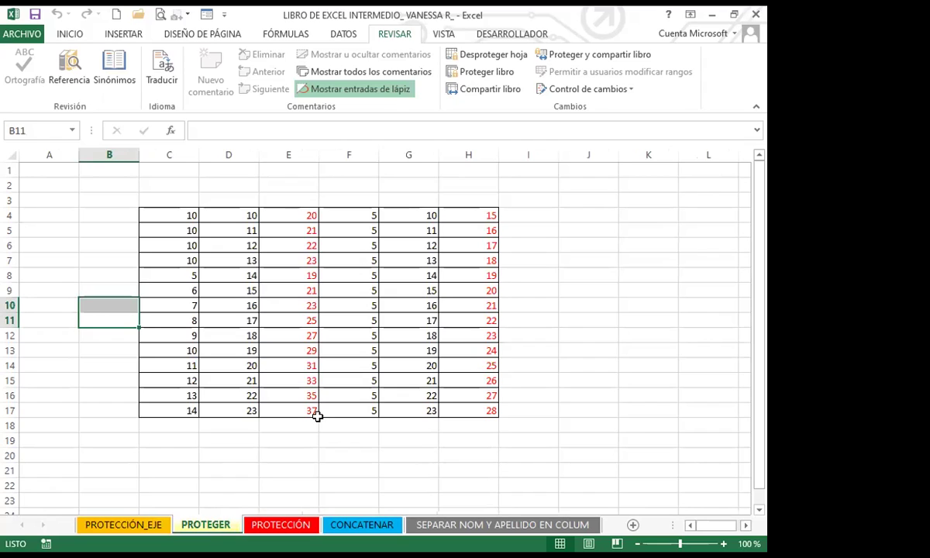
# Step: Select F21 and I6 on PROTEGER, then return to PROTECCIÓN_EJE and select B1
pyautogui.click(322, 470)
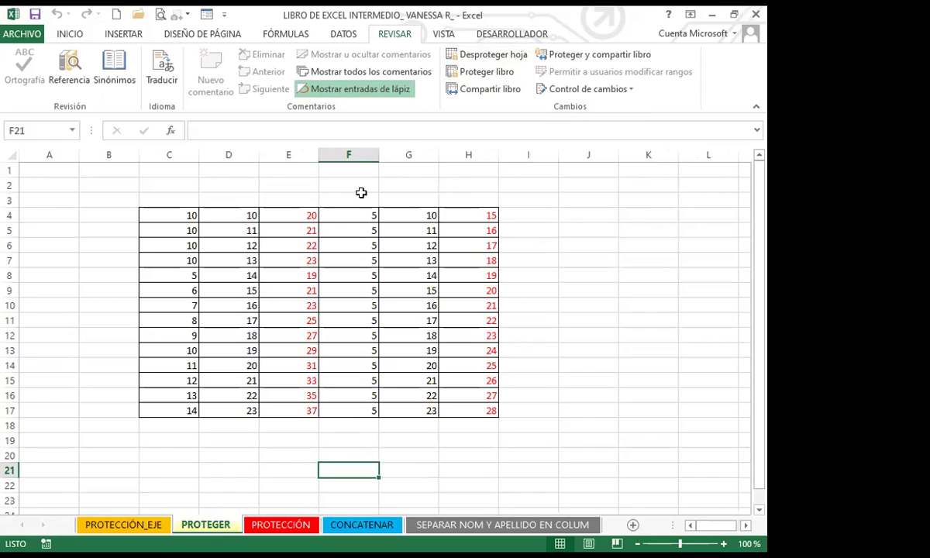
pyautogui.click(547, 237)
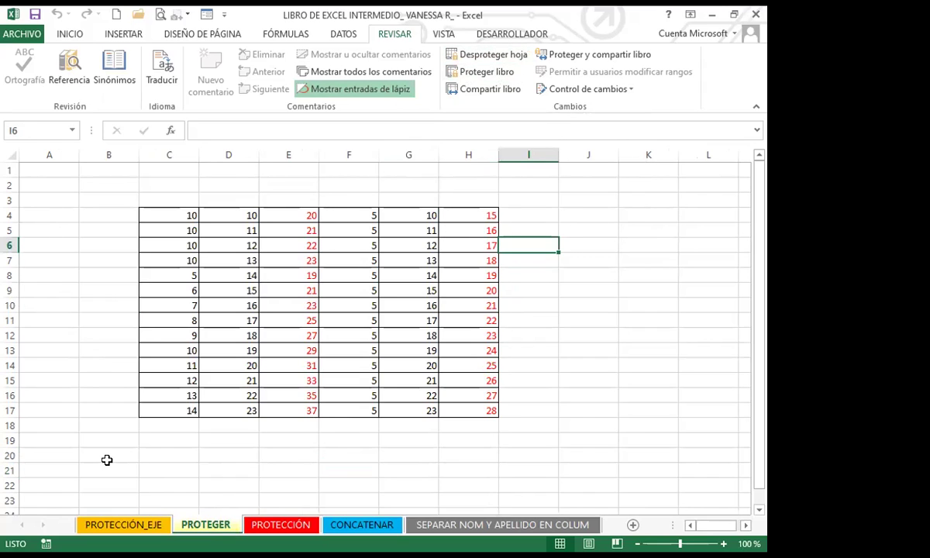
pyautogui.click(120, 524)
pyautogui.click(53, 172)
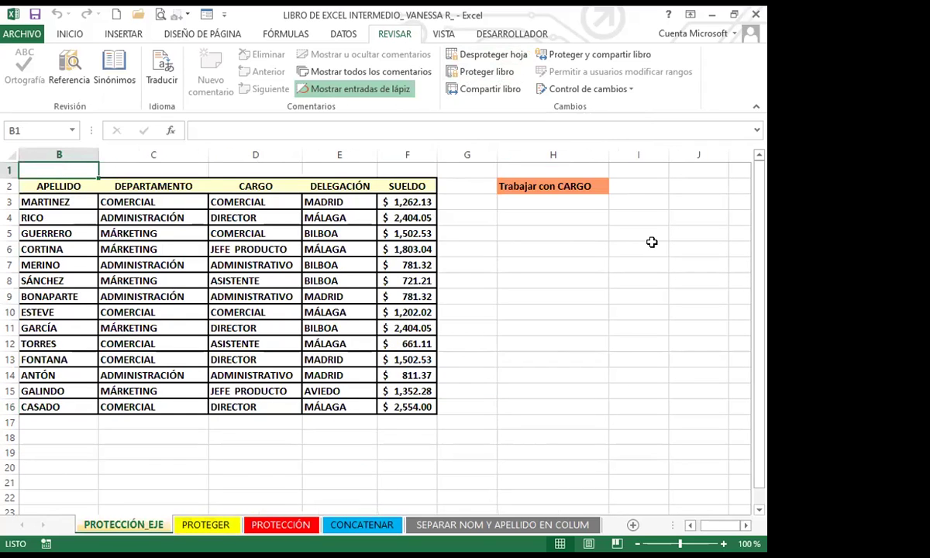
pyautogui.press('Down')
pyautogui.press('Up')
pyautogui.press('Delete')
pyautogui.press('Return')
pyautogui.press('Down')
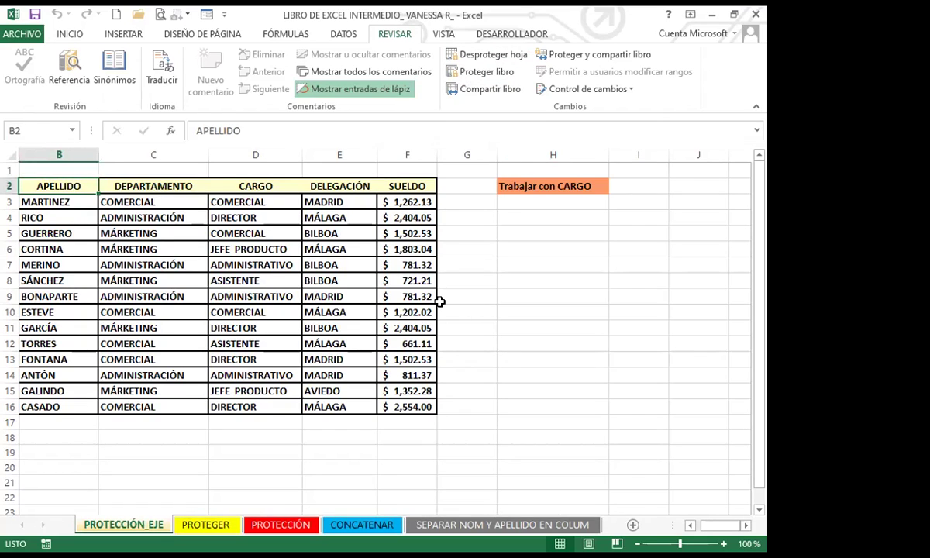
pyautogui.click(78, 248)
pyautogui.click(60, 186)
pyautogui.hotkey('ctrl', 'Down')
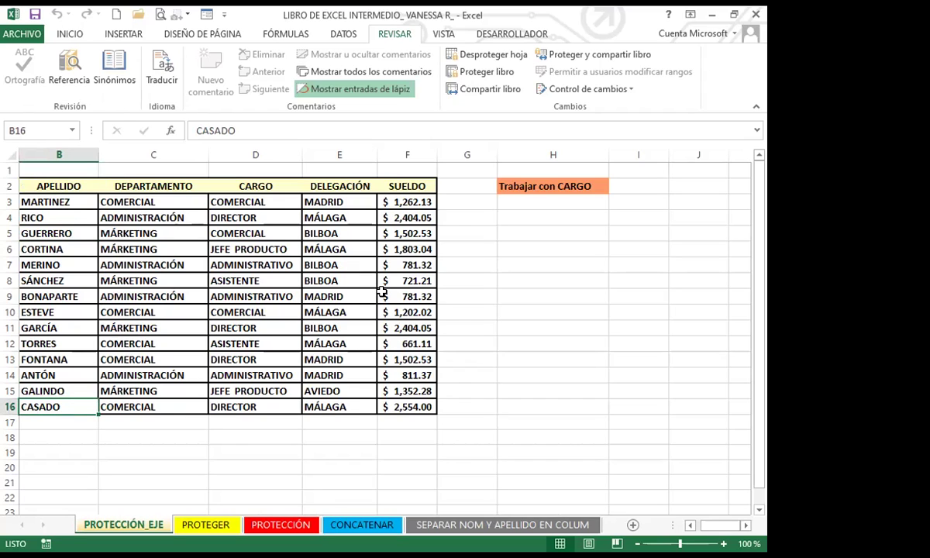
pyautogui.click(295, 378)
pyautogui.click(76, 353)
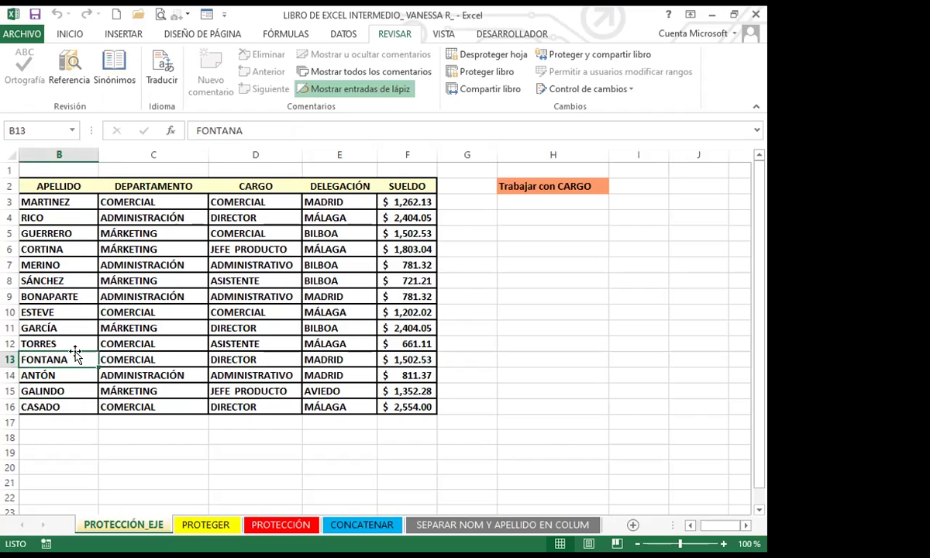
pyautogui.press('Down')
pyautogui.press('Down')
pyautogui.press('Down')
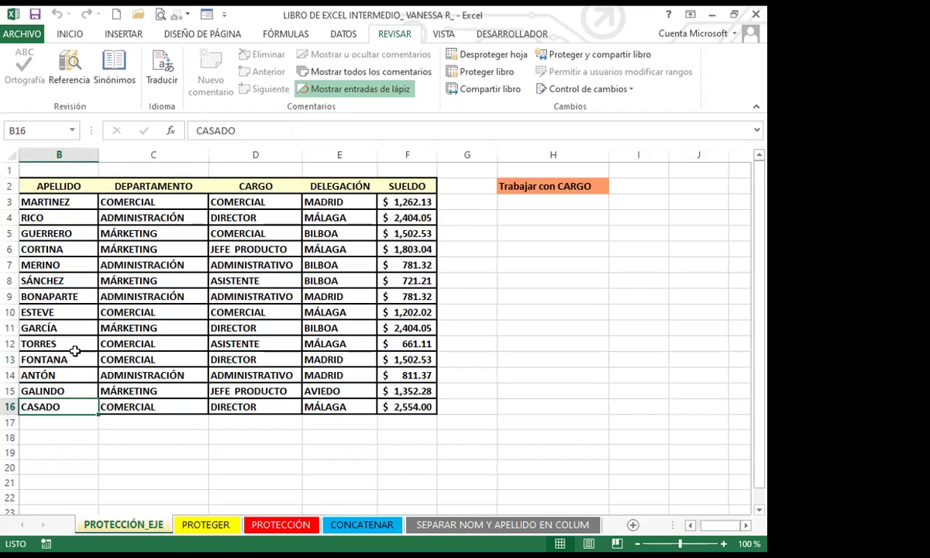
pyautogui.click(67, 431)
pyautogui.click(461, 172)
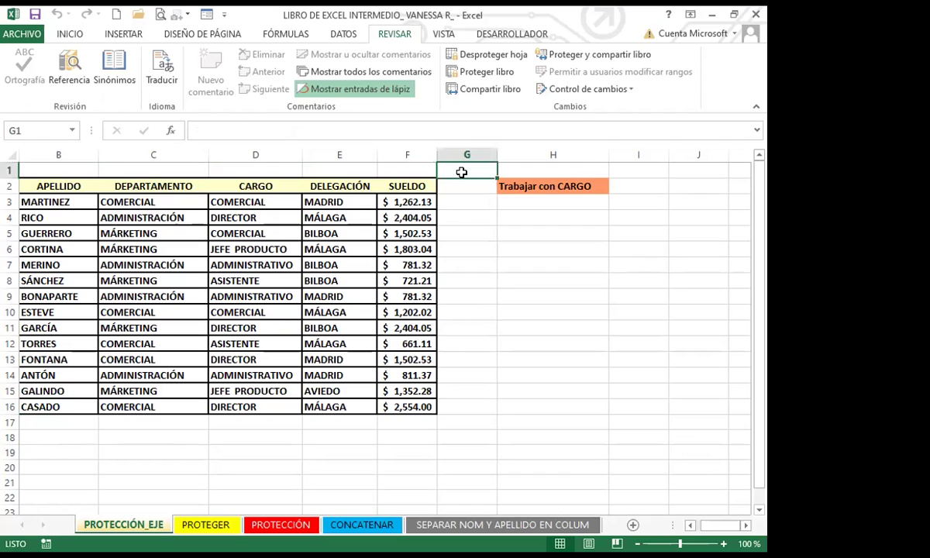
pyautogui.hotkey('shift', 'Down')
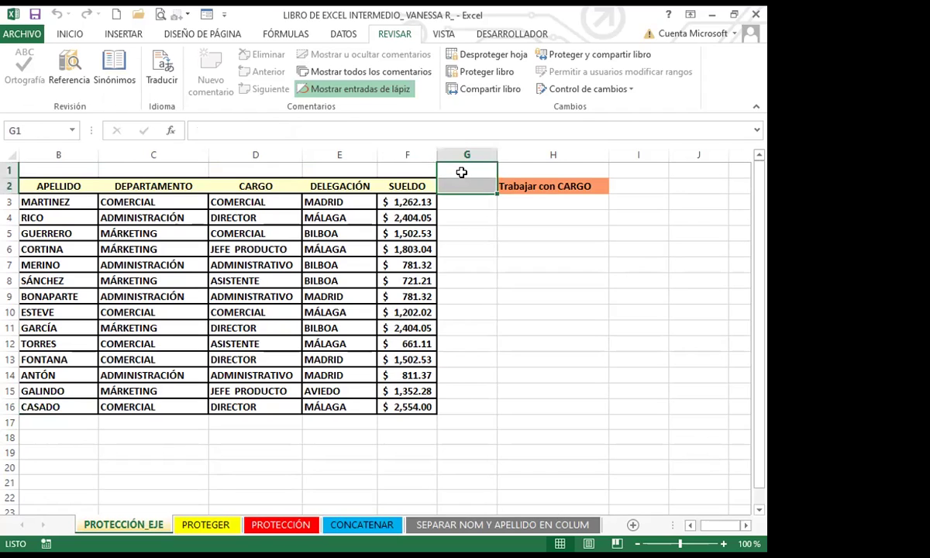
pyautogui.click(460, 172)
pyautogui.hotkey('ctrl', 'Down')
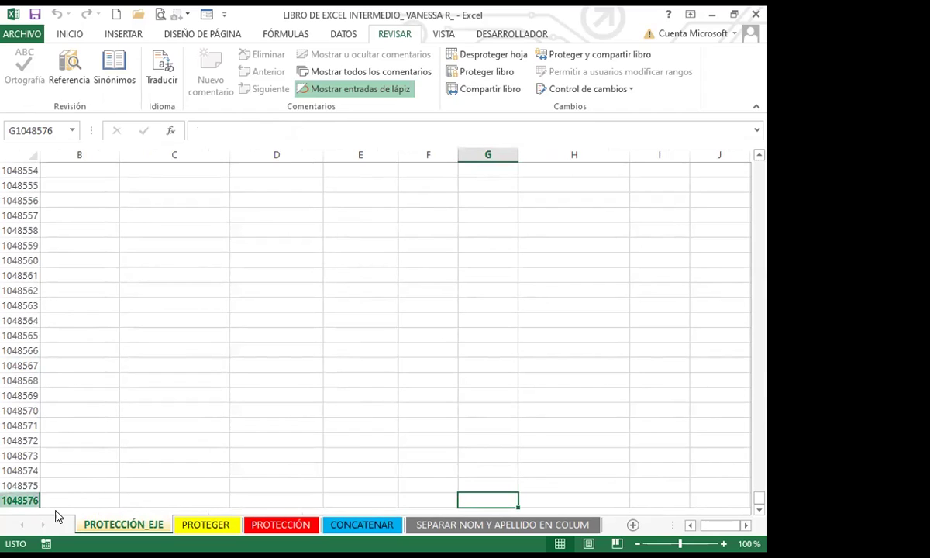
pyautogui.press('Home')
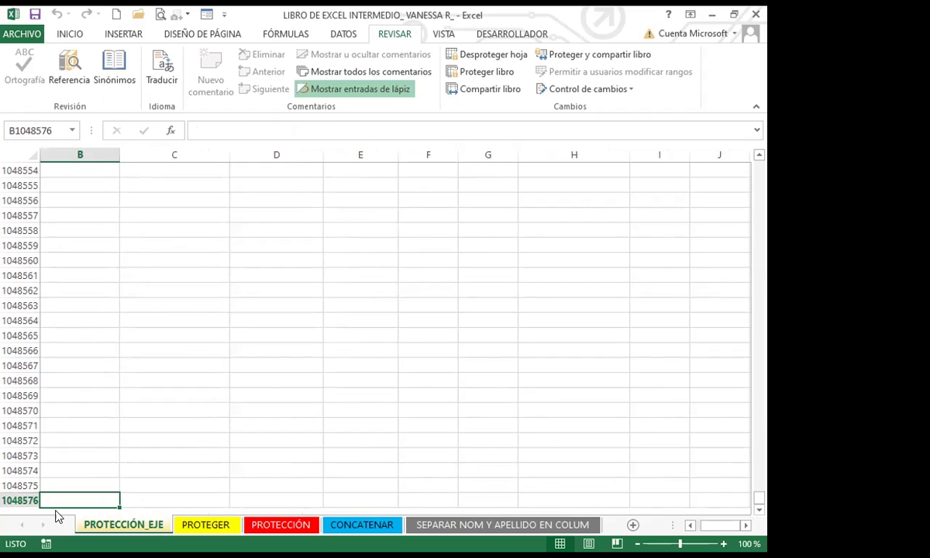
pyautogui.press('Delete')
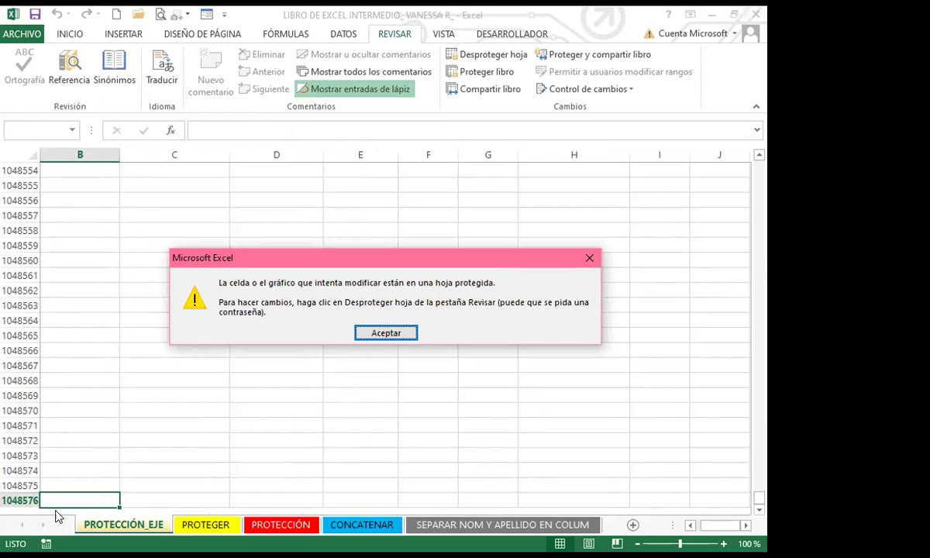
pyautogui.click(588, 256)
pyautogui.hotkey('ctrl', 'Right')
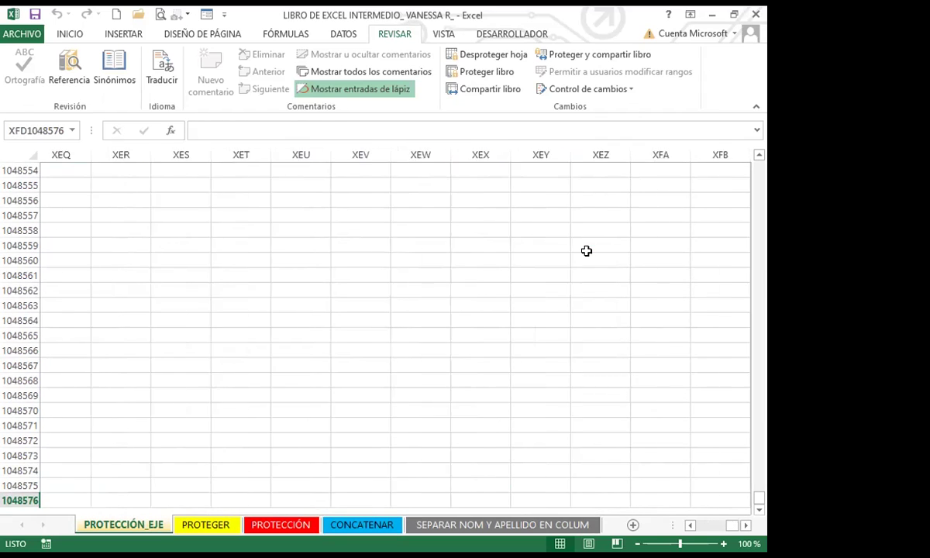
pyautogui.click(665, 168)
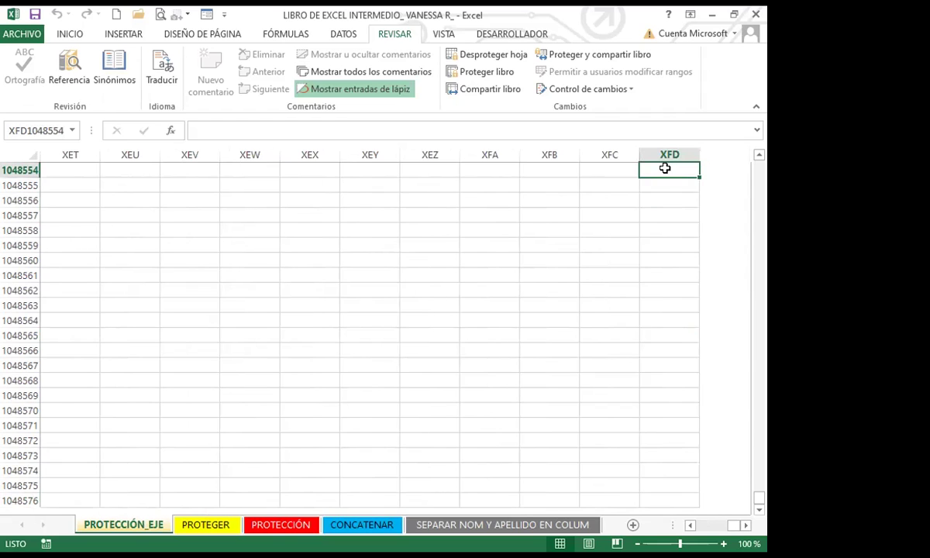
pyautogui.doubleClick(665, 169)
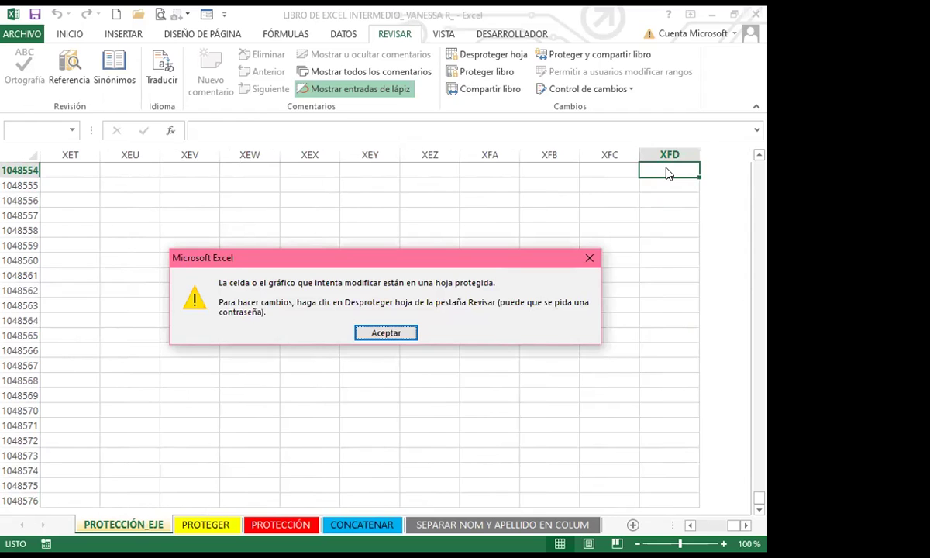
pyautogui.click(589, 256)
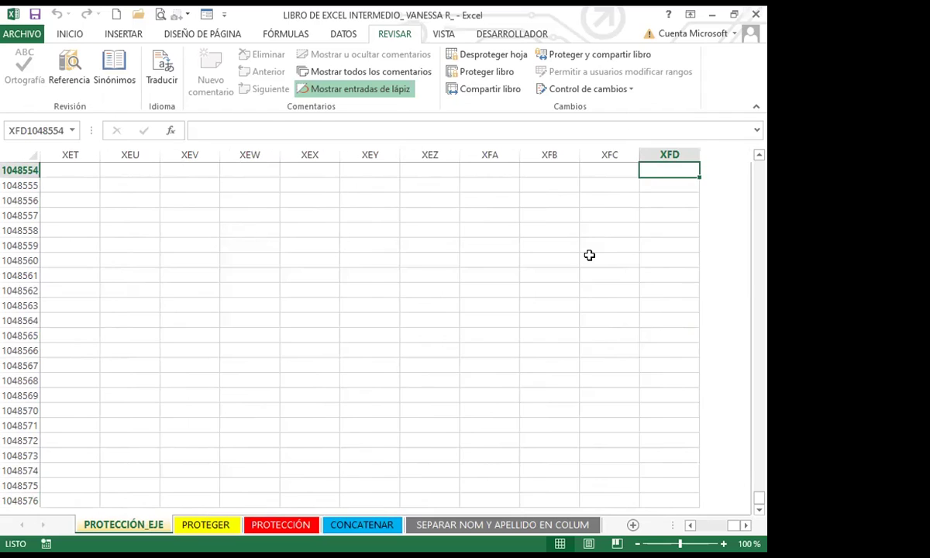
pyautogui.press('Home')
pyautogui.hotkey('ctrl', 'Up')
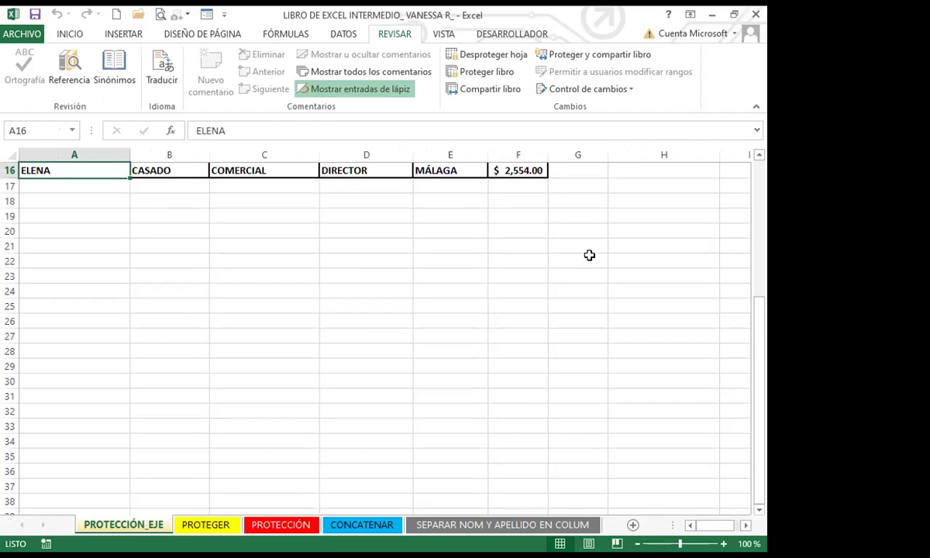
pyautogui.scroll(5, 68, 303)
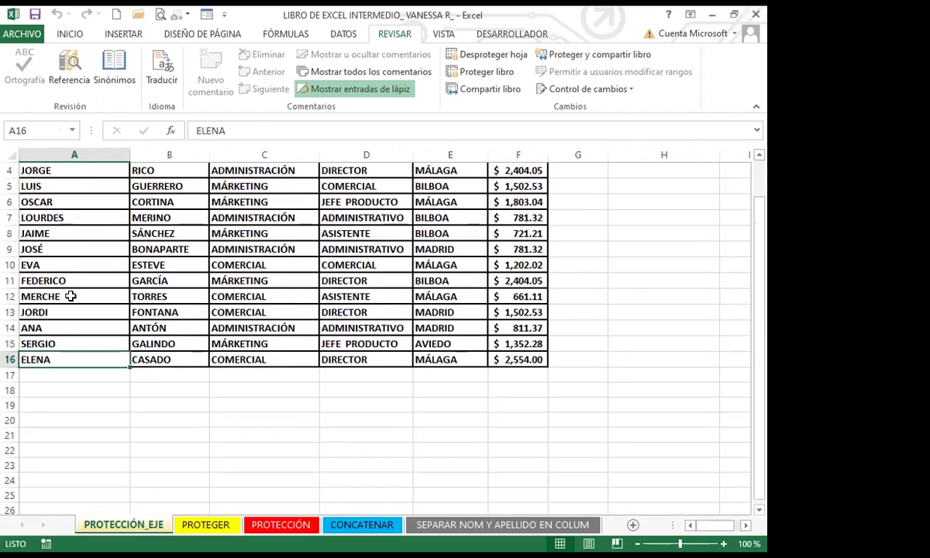
pyautogui.click(76, 201)
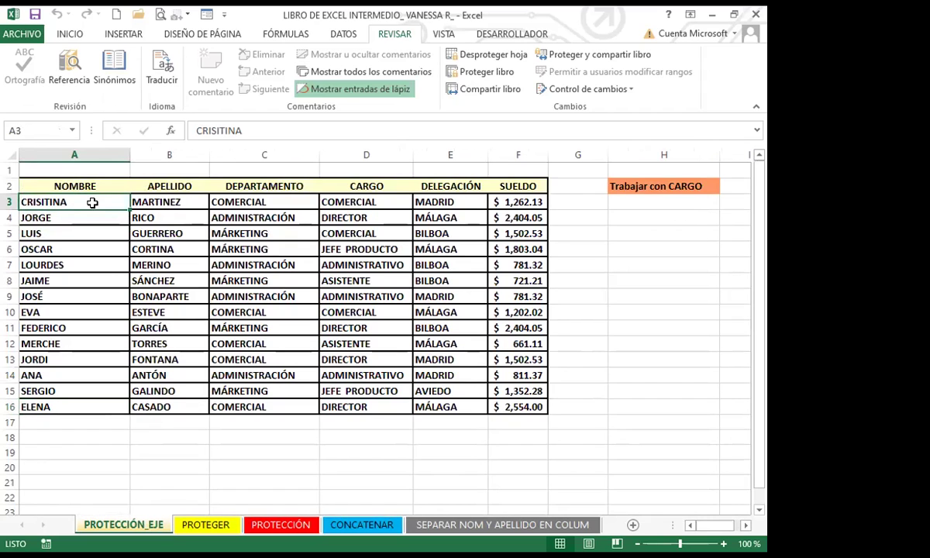
pyautogui.click(140, 293)
pyautogui.click(559, 312)
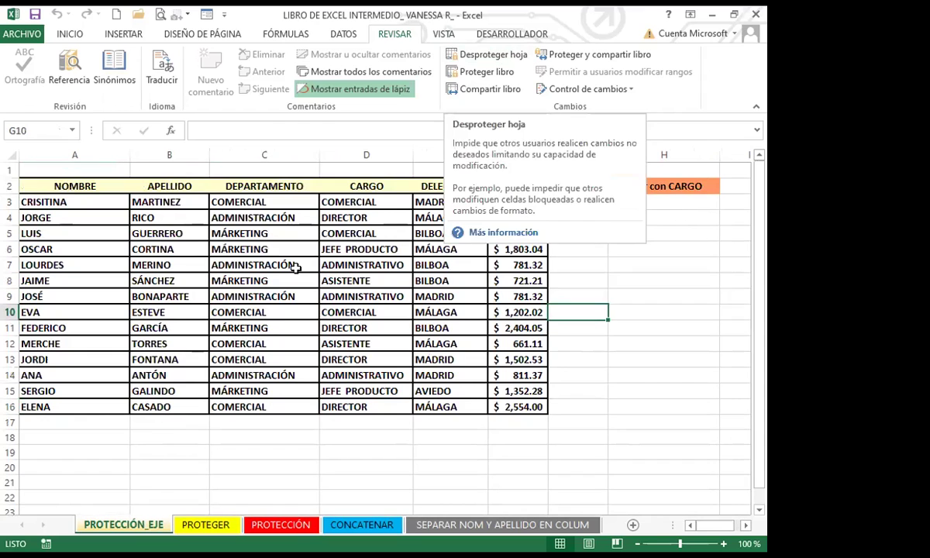
pyautogui.click(306, 311)
pyautogui.click(167, 309)
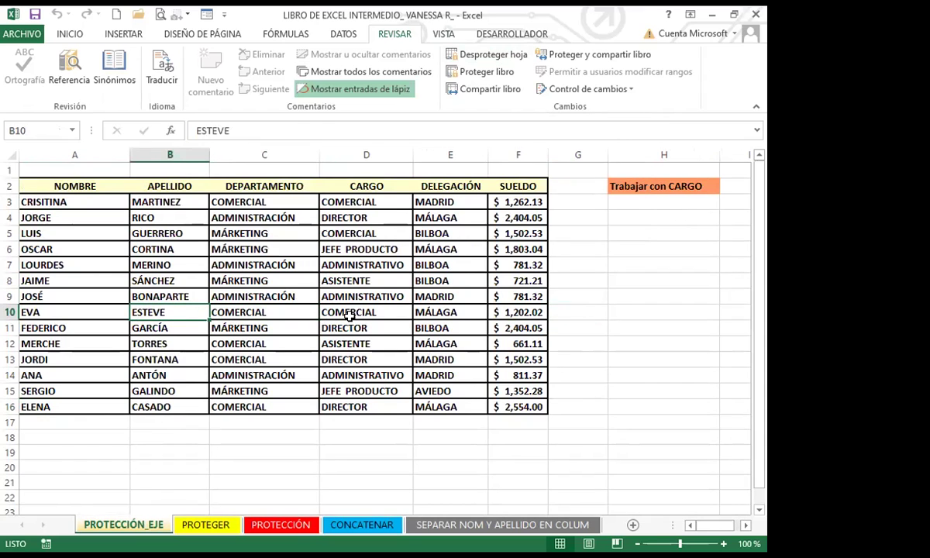
pyautogui.click(345, 310)
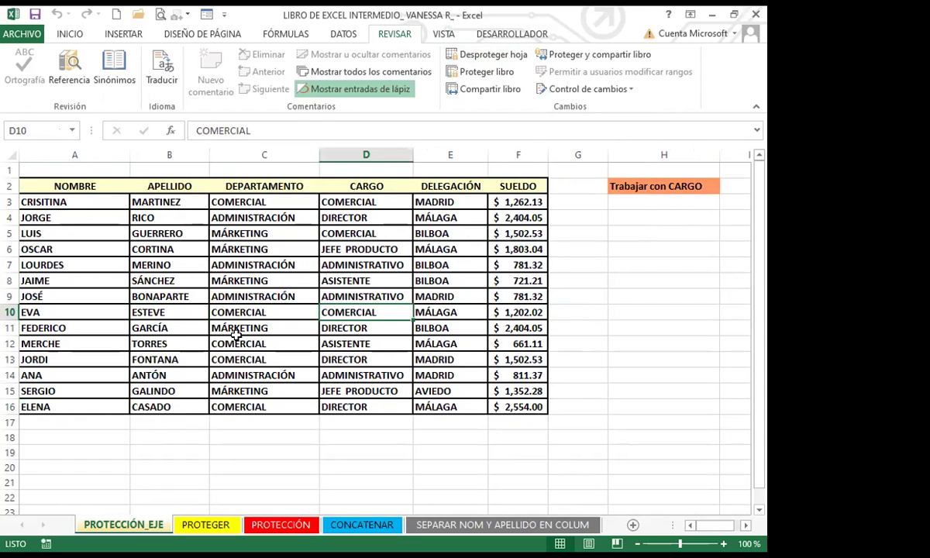
pyautogui.click(220, 314)
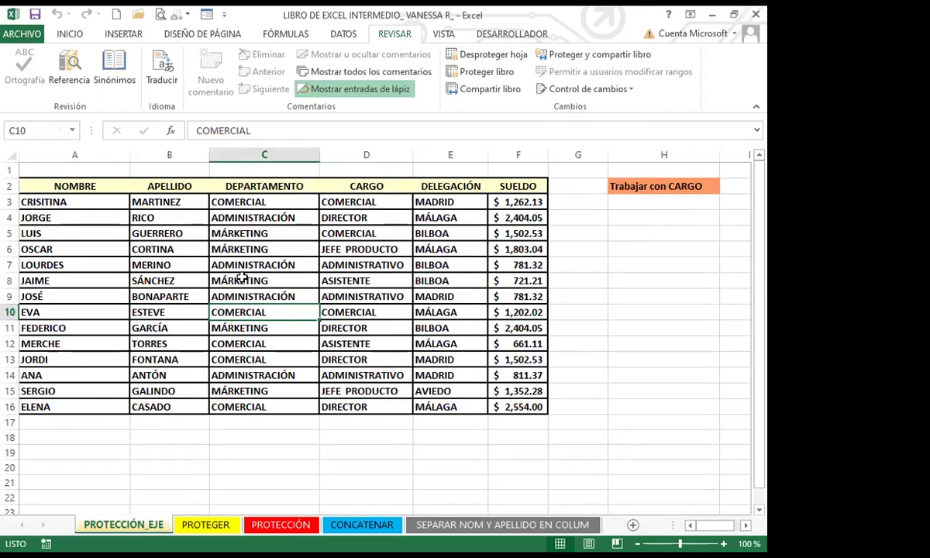
pyautogui.doubleClick(262, 296)
pyautogui.click(588, 258)
pyautogui.moveTo(365, 312); pyautogui.dragTo(371, 297)
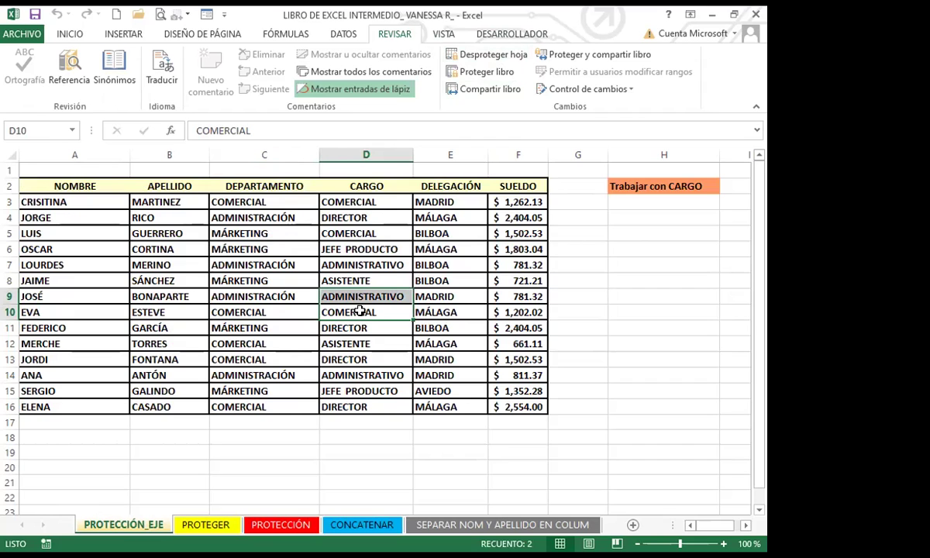
# Step: Switch between the PROTEGER and PROTECCIÓN tabs, ending on PROTEGER with an empty cell selected
pyautogui.click(213, 525)
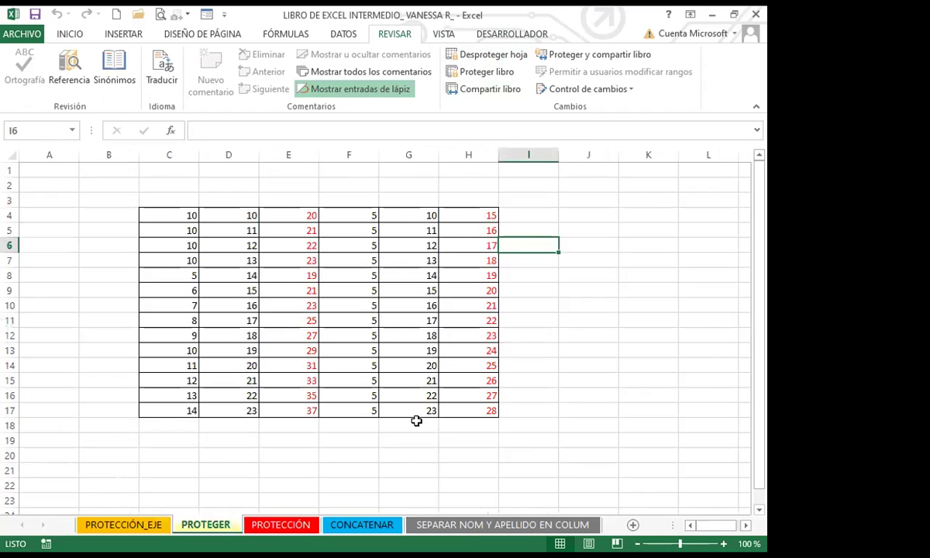
pyautogui.click(488, 437)
pyautogui.click(569, 379)
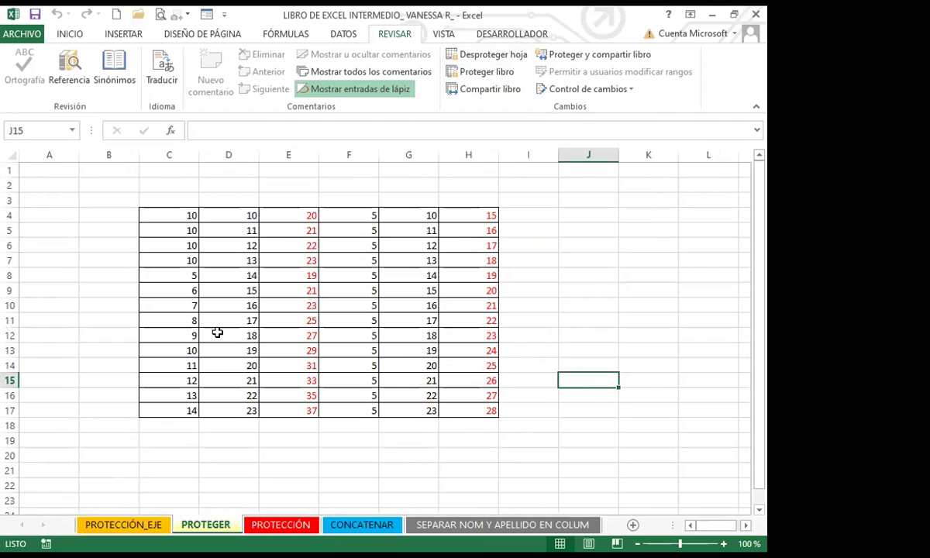
pyautogui.click(280, 525)
pyautogui.click(577, 276)
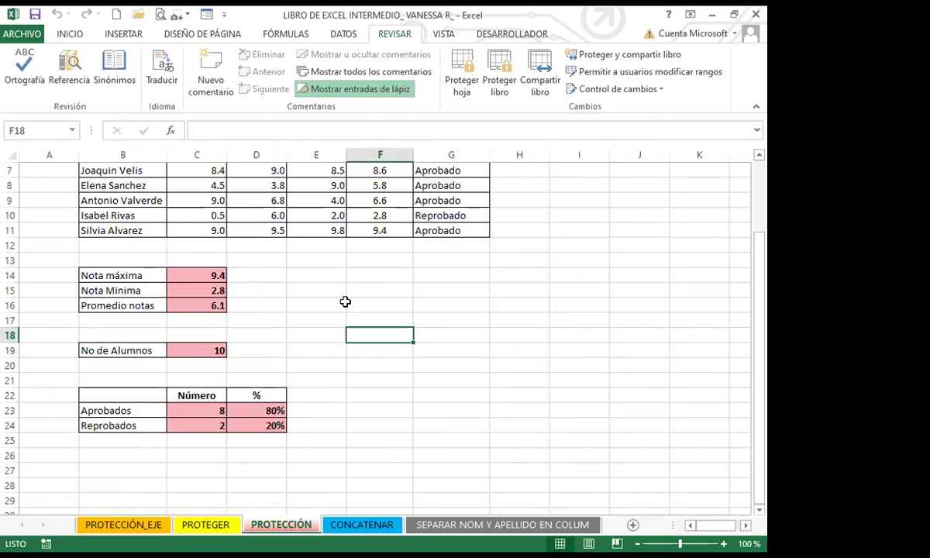
pyautogui.click(210, 525)
pyautogui.click(578, 349)
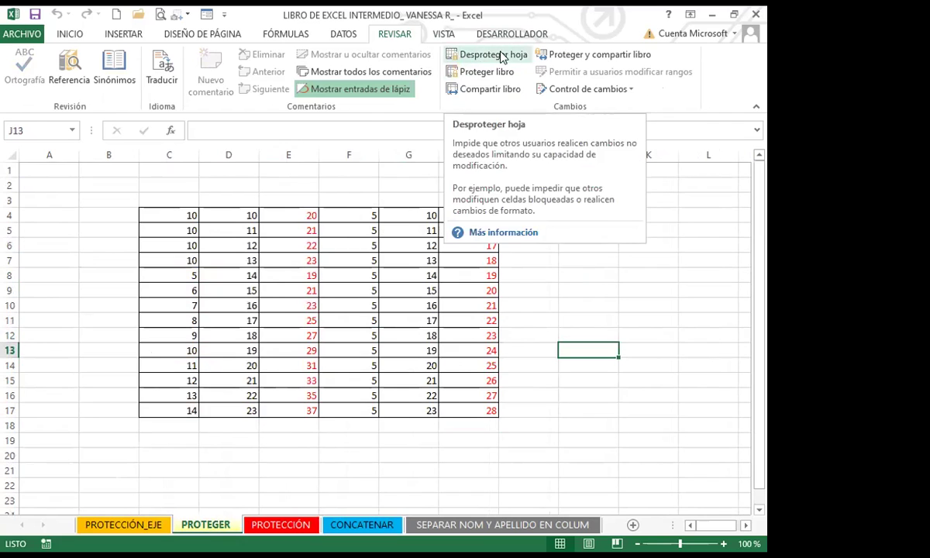
pyautogui.click(542, 318)
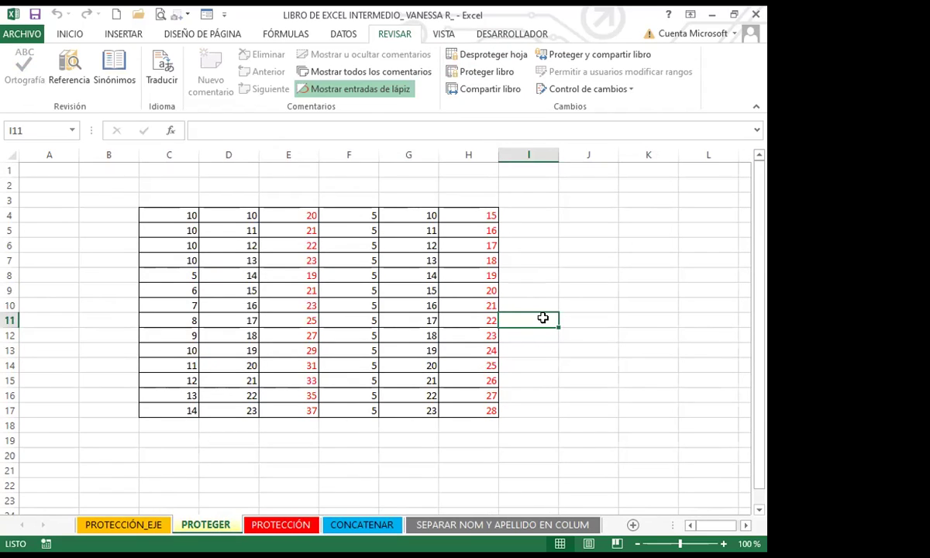
# Step: Enter 20, 50, 100 and 5000 into cells C4 through C7
pyautogui.click(170, 213)
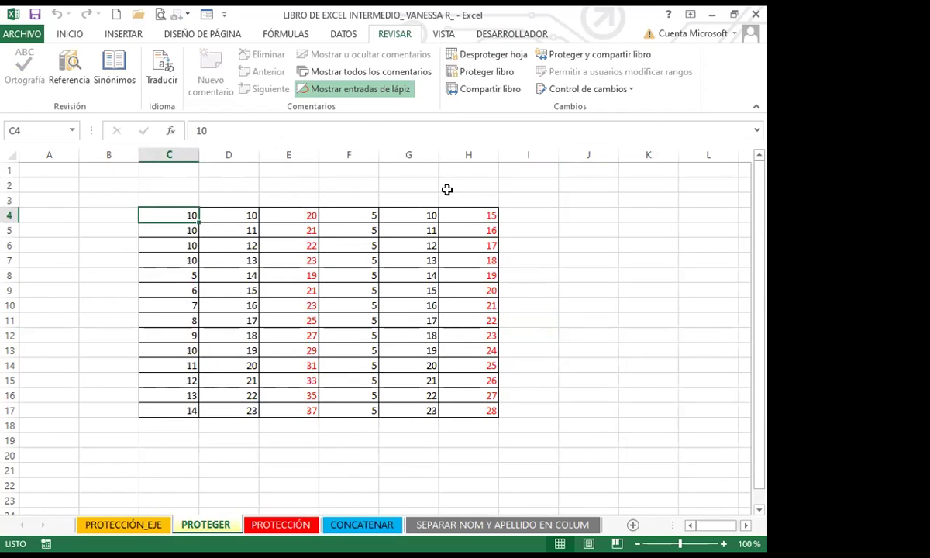
pyautogui.write('20')
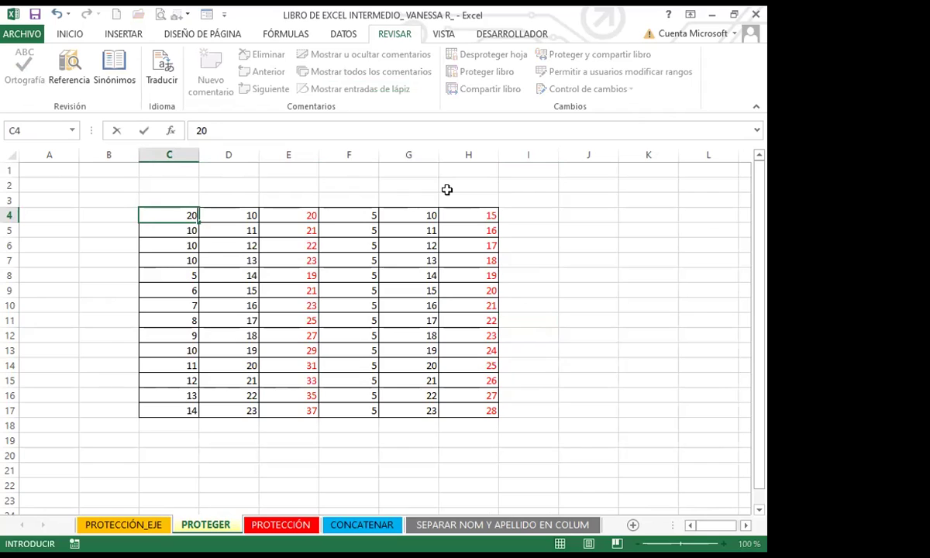
pyautogui.press('Return')
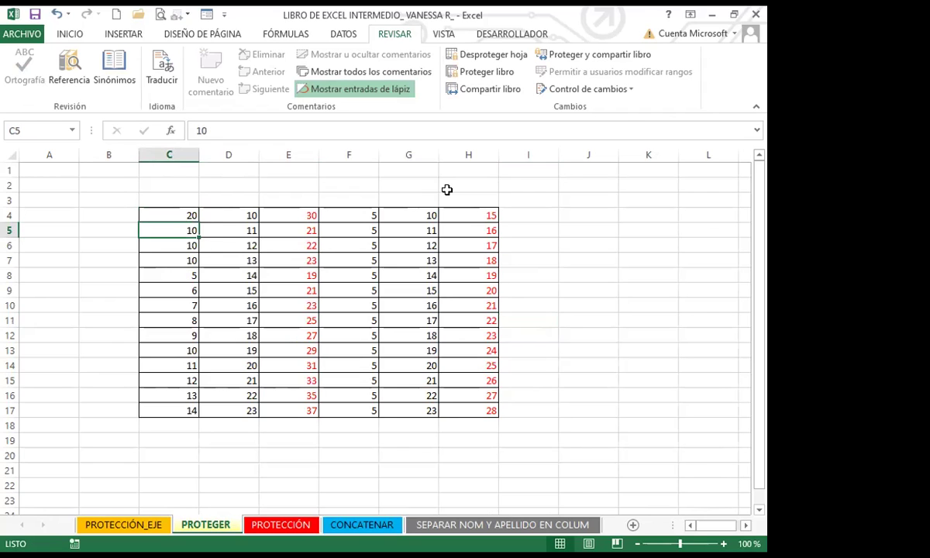
pyautogui.write('50')
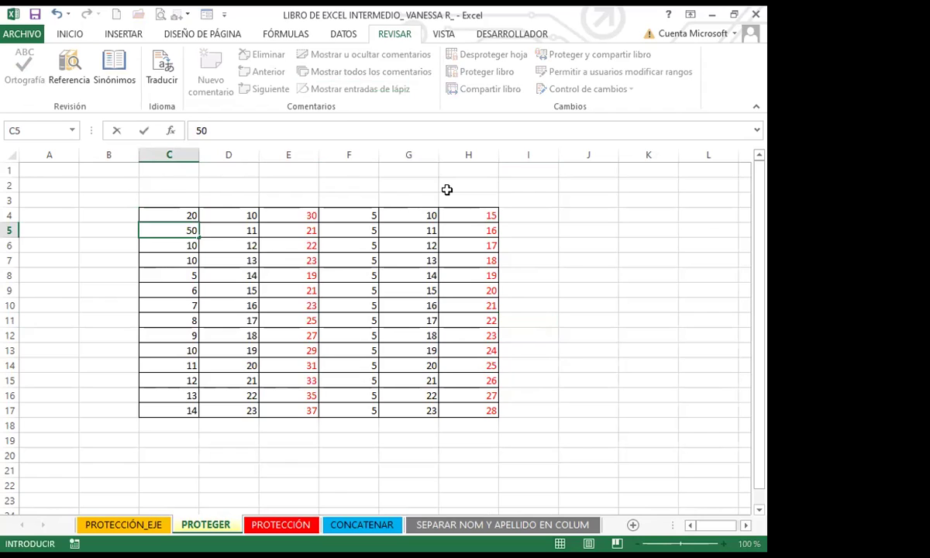
pyautogui.press('Return')
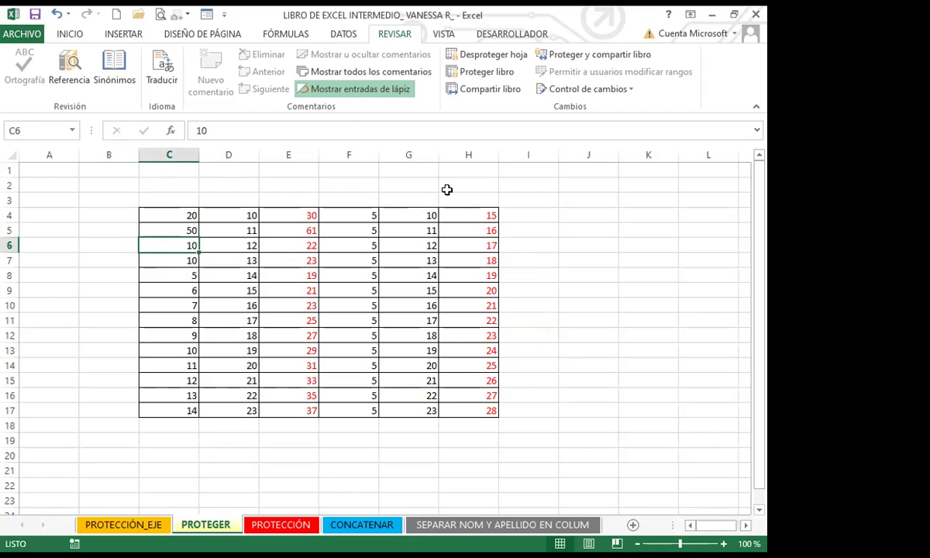
pyautogui.write('100')
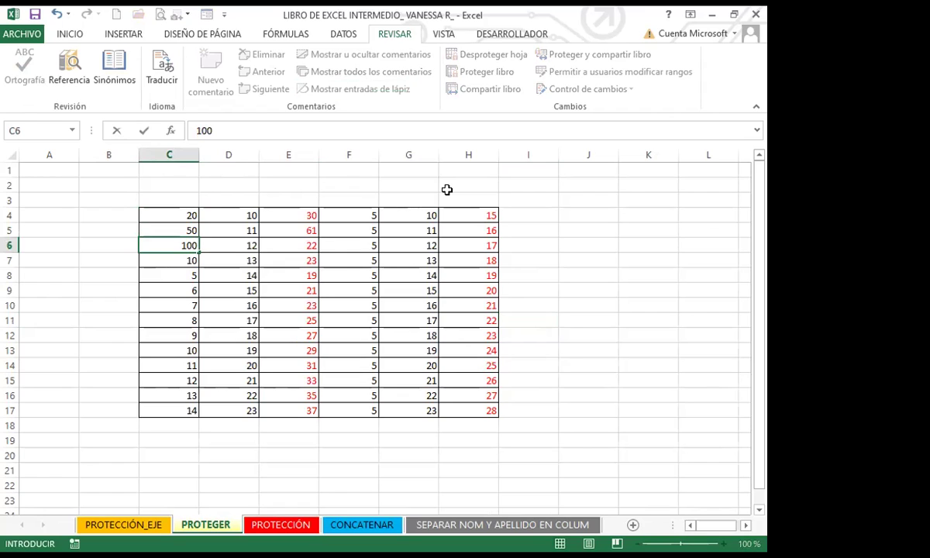
pyautogui.press('Return')
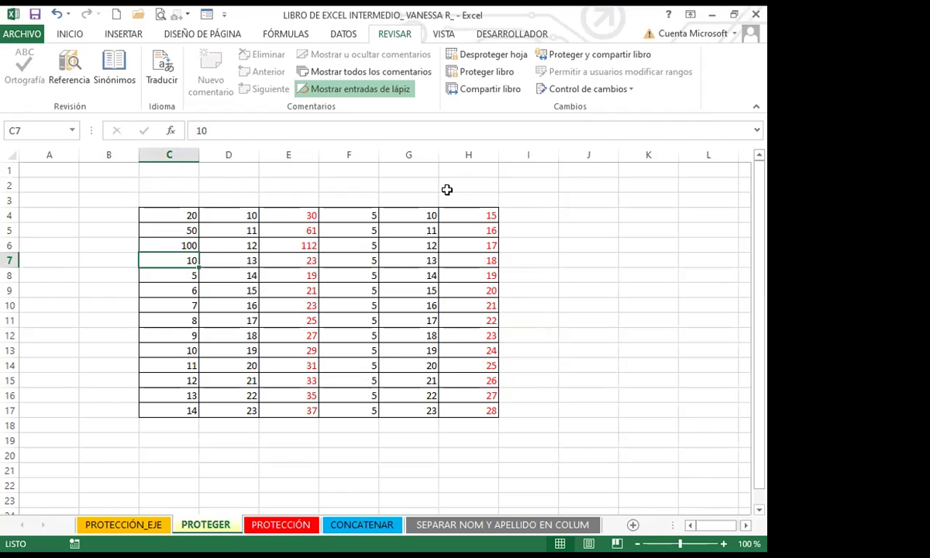
pyautogui.write('5000')
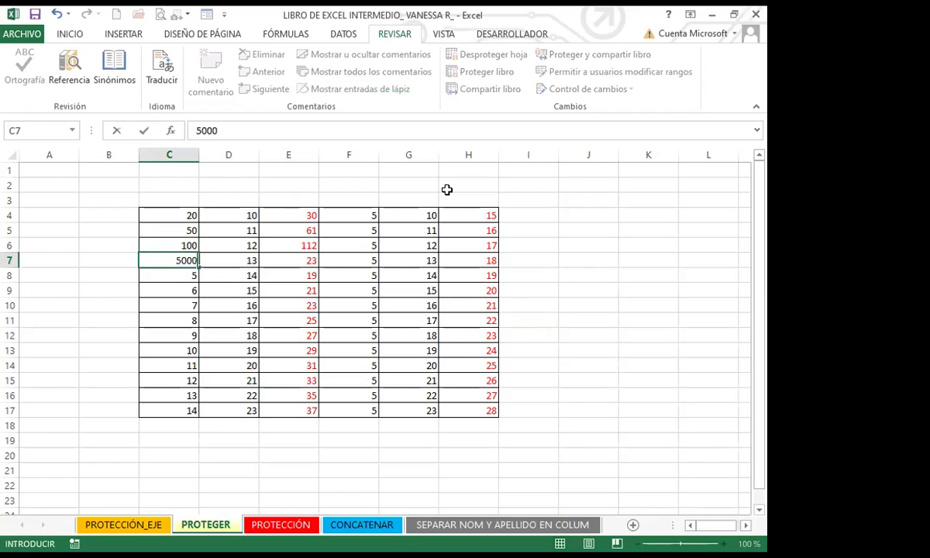
pyautogui.press('Return')
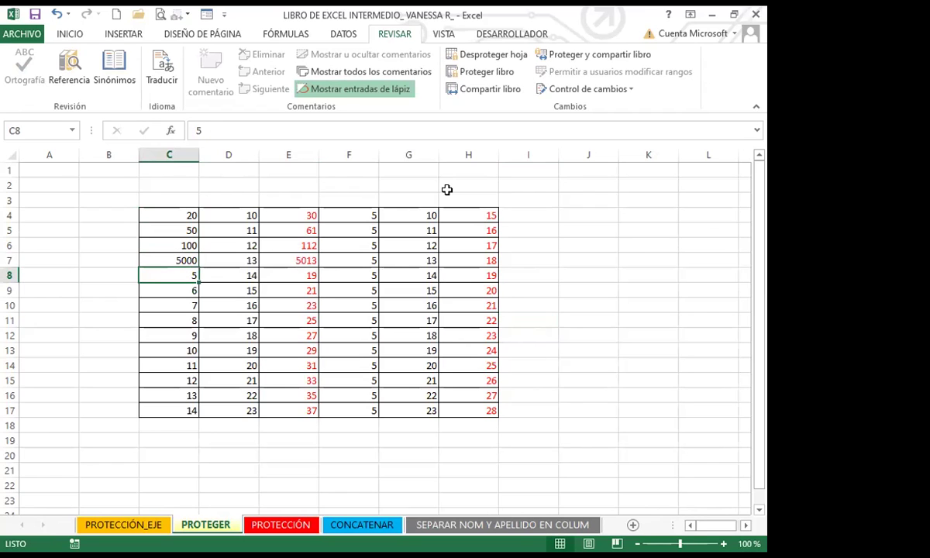
# Step: Type HOLA into cell B8
pyautogui.click(104, 271)
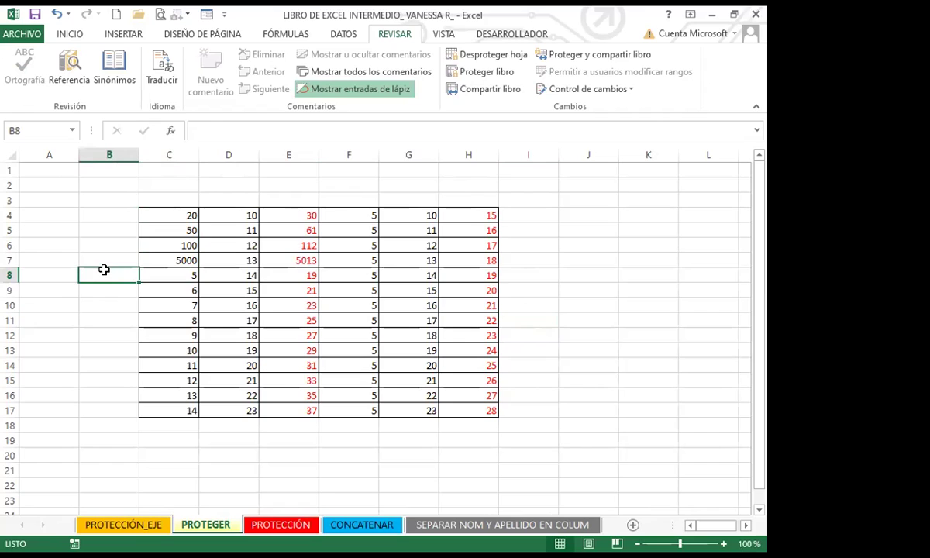
pyautogui.write('HOLA')
pyautogui.press('Return')
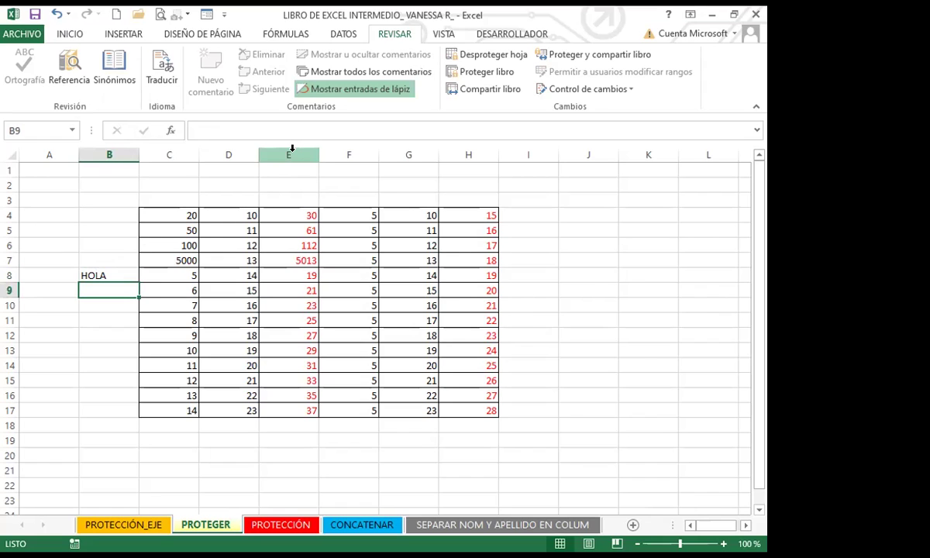
# Step: Select formula columns E and H and input column D, then clear the selection
pyautogui.click(292, 148)
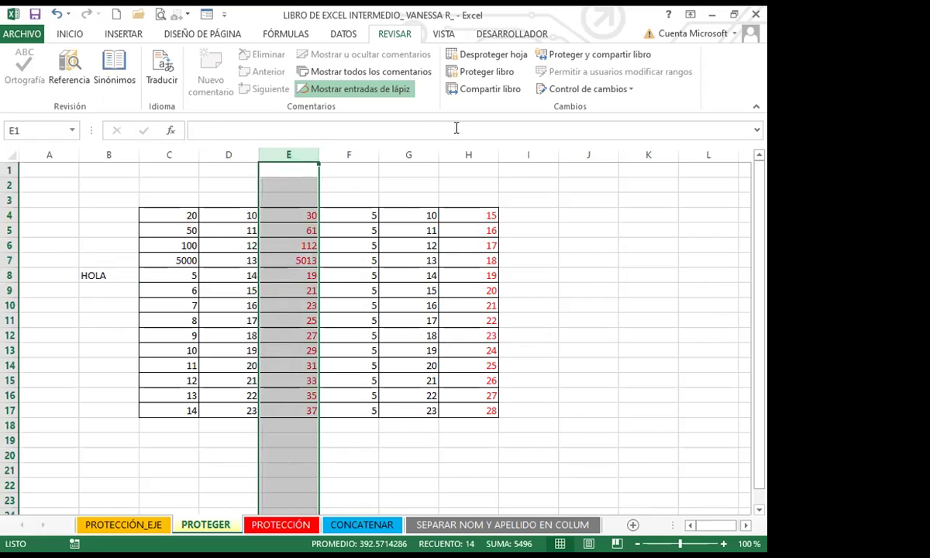
pyautogui.click(468, 150)
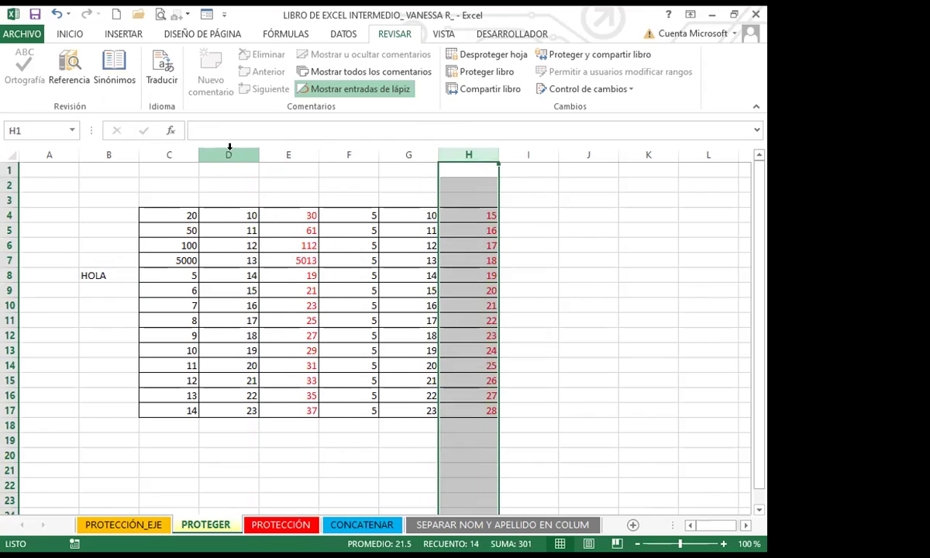
pyautogui.click(228, 151)
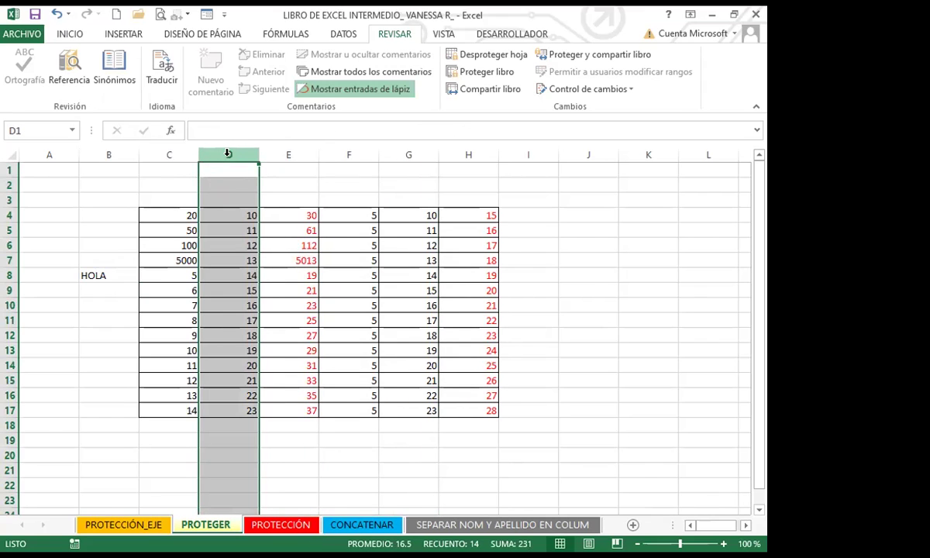
pyautogui.click(565, 289)
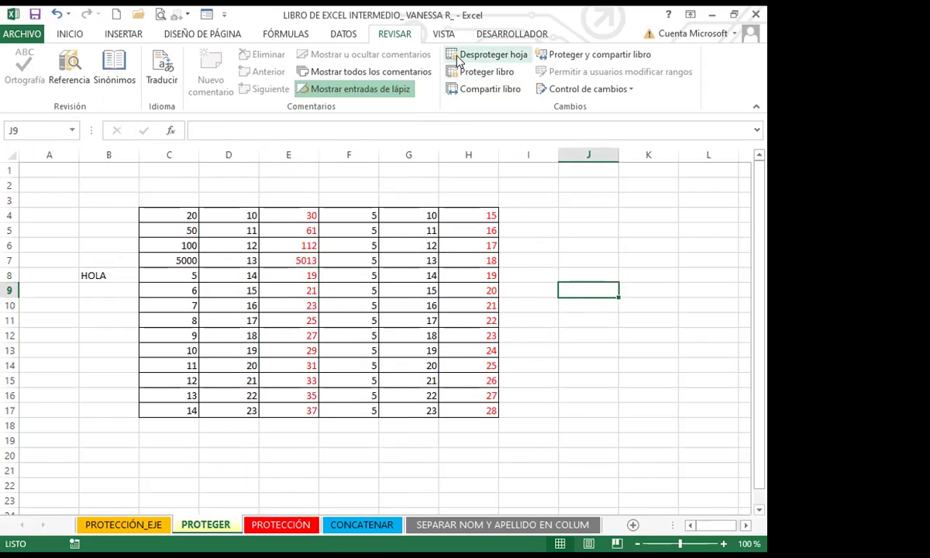
# Step: Try editing the formulas in E4 and H4, dismissing each protected-sheet warning with Aceptar
pyautogui.click(285, 212)
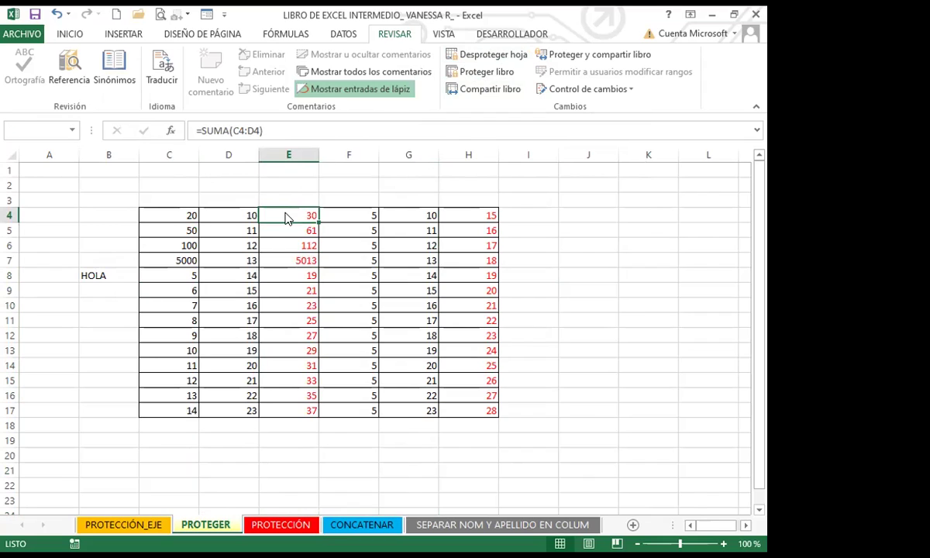
pyautogui.doubleClick(286, 214)
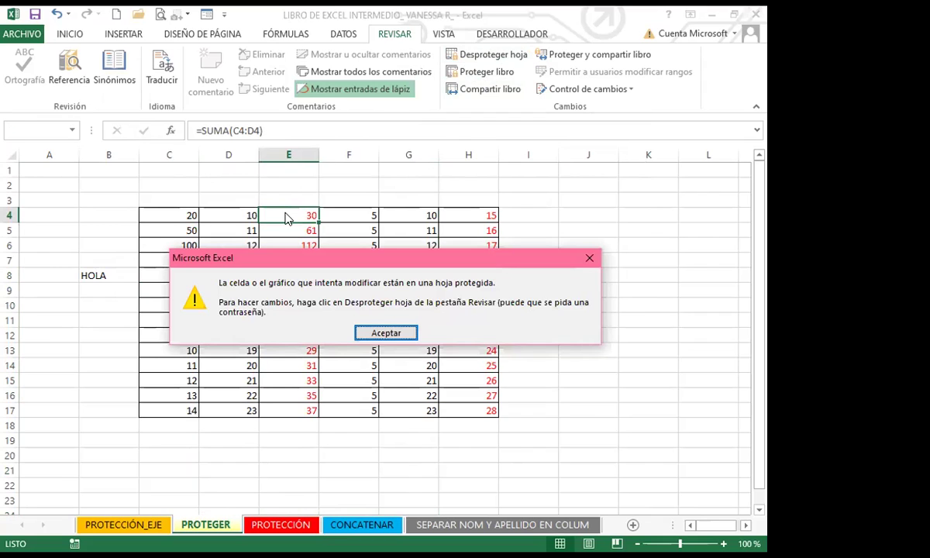
pyautogui.click(589, 257)
pyautogui.click(483, 221)
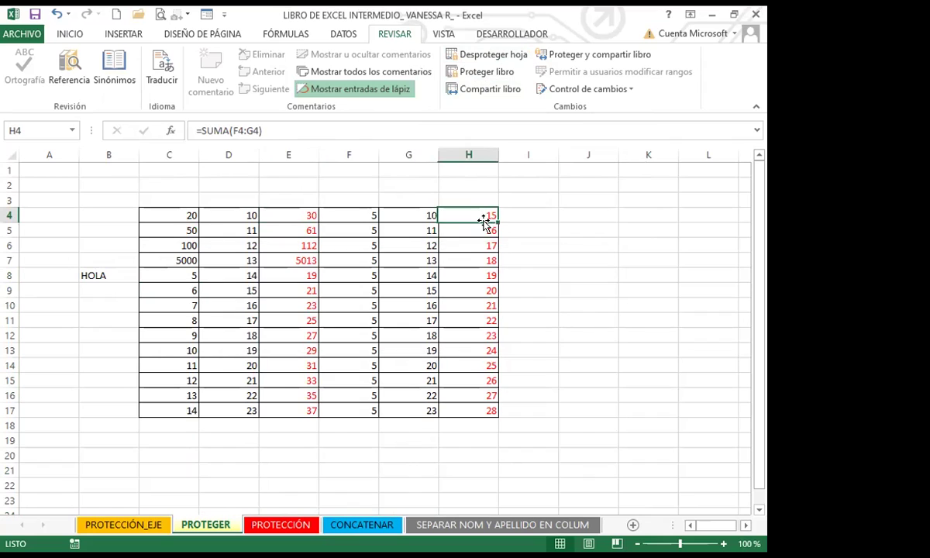
pyautogui.doubleClick(485, 223)
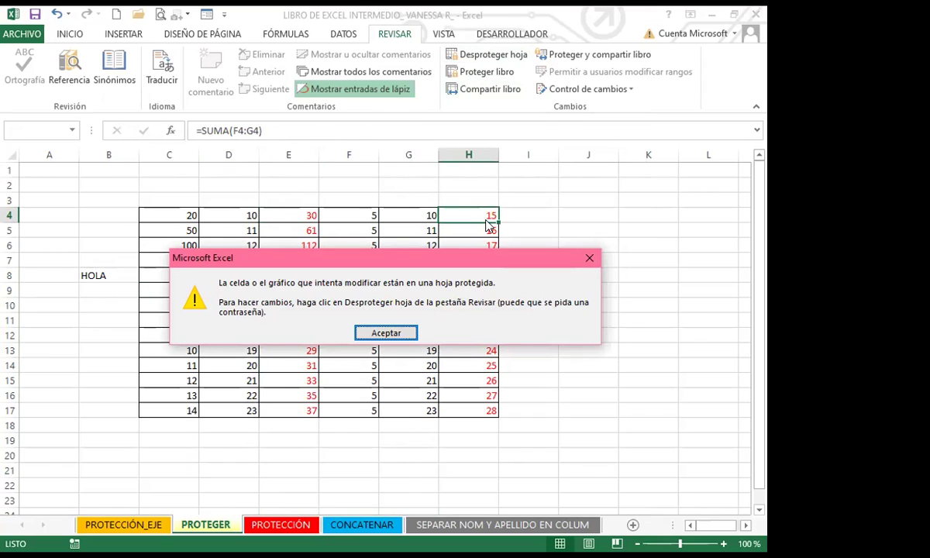
pyautogui.click(590, 257)
pyautogui.click(507, 303)
# Step: Attempt edits in H9, E13 and E2, confirming each is blocked by the protection warning
pyautogui.click(456, 291)
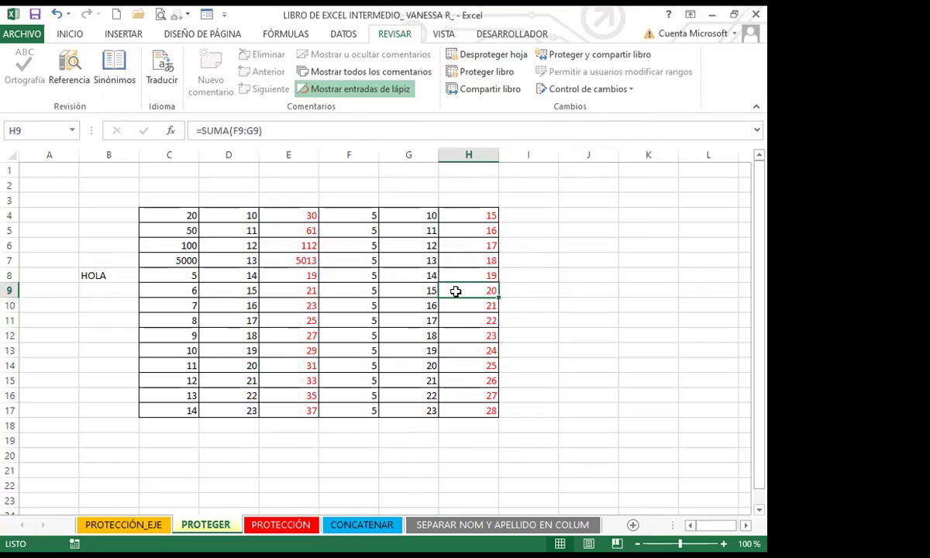
pyautogui.doubleClick(456, 292)
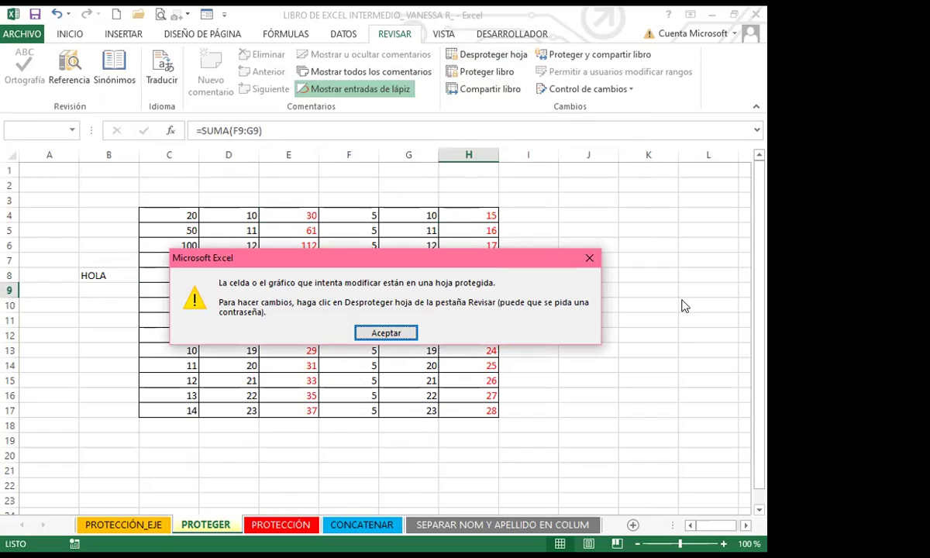
pyautogui.click(385, 332)
pyautogui.doubleClick(286, 345)
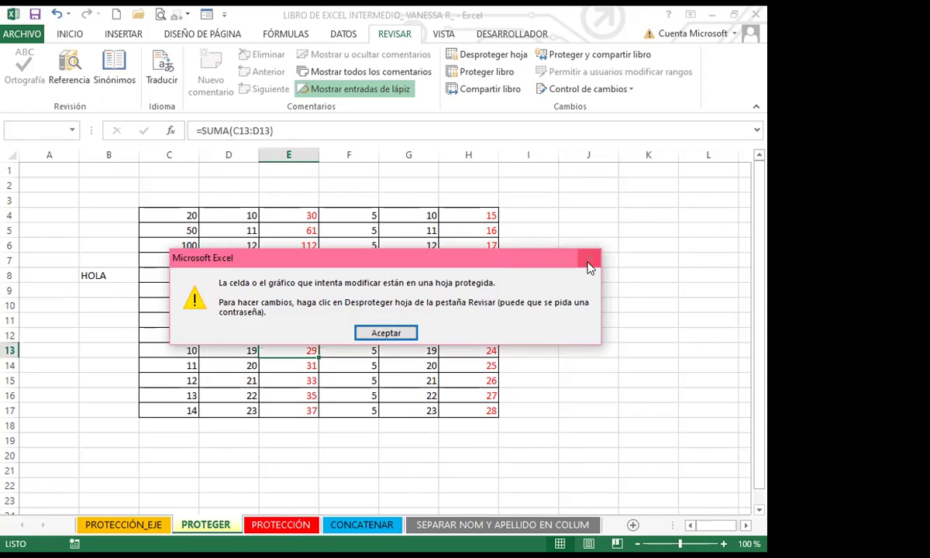
pyautogui.click(590, 258)
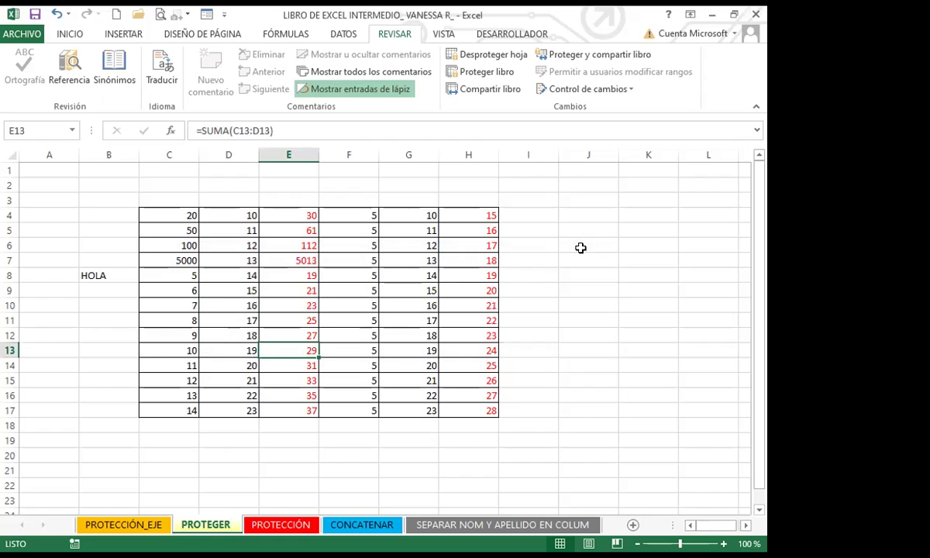
pyautogui.click(296, 189)
pyautogui.doubleClick(296, 190)
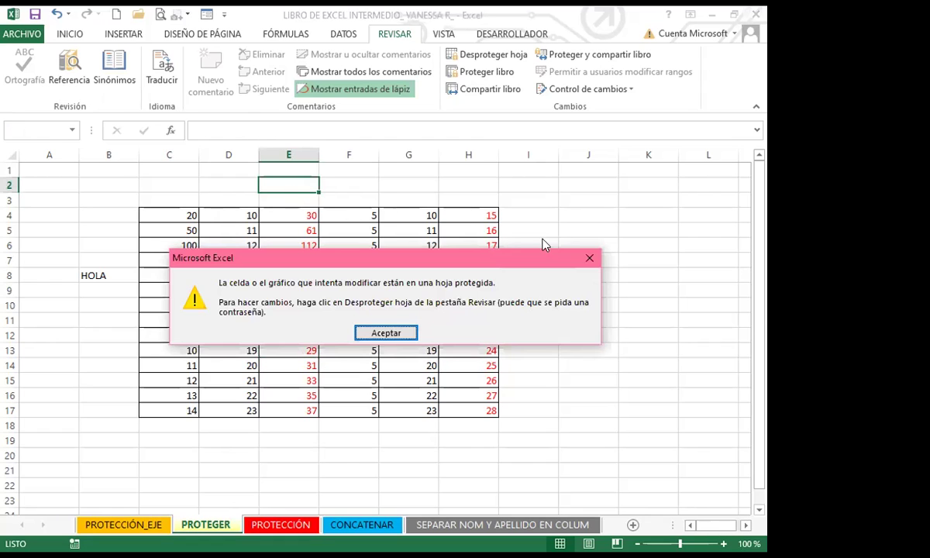
pyautogui.click(591, 259)
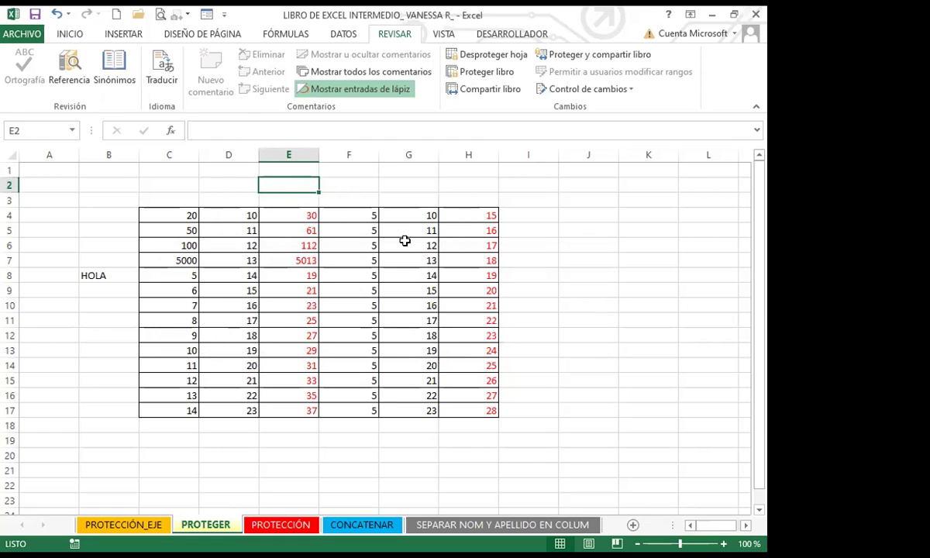
# Step: Copy F4's value down column F with the fill handle
pyautogui.click(479, 260)
pyautogui.click(242, 289)
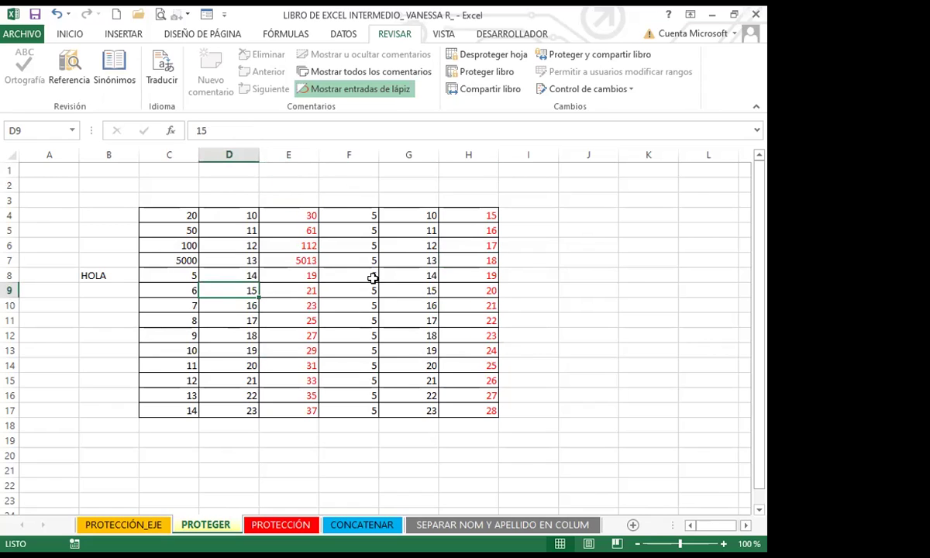
pyautogui.click(369, 276)
pyautogui.moveTo(376, 221); pyautogui.dragTo(377, 241)
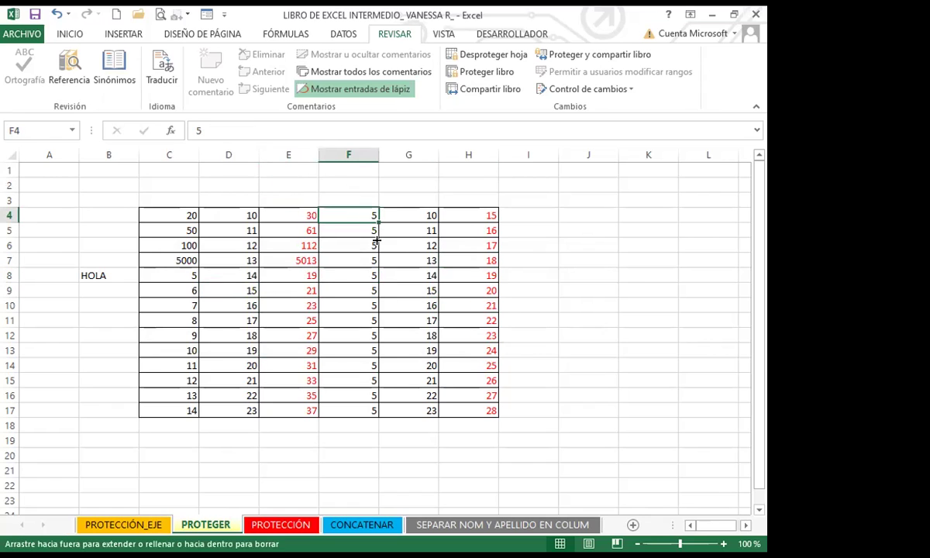
pyautogui.moveTo(359, 377); pyautogui.dragTo(358, 379)
# Step: Change F5 to 50, check H5's new sum, and confirm E4 stays uneditable
pyautogui.click(351, 215)
pyautogui.click(353, 227)
pyautogui.write('50')
pyautogui.press('Return')
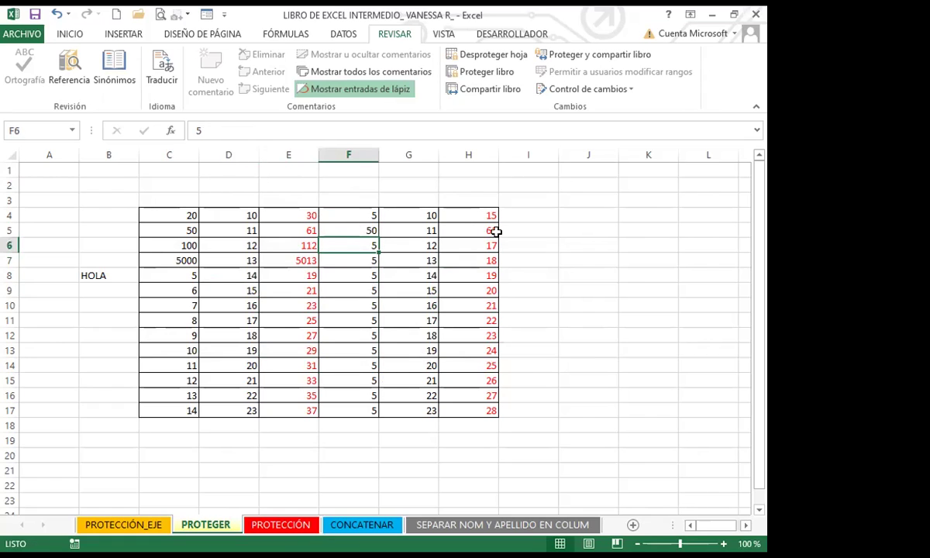
pyautogui.click(478, 232)
pyautogui.click(272, 214)
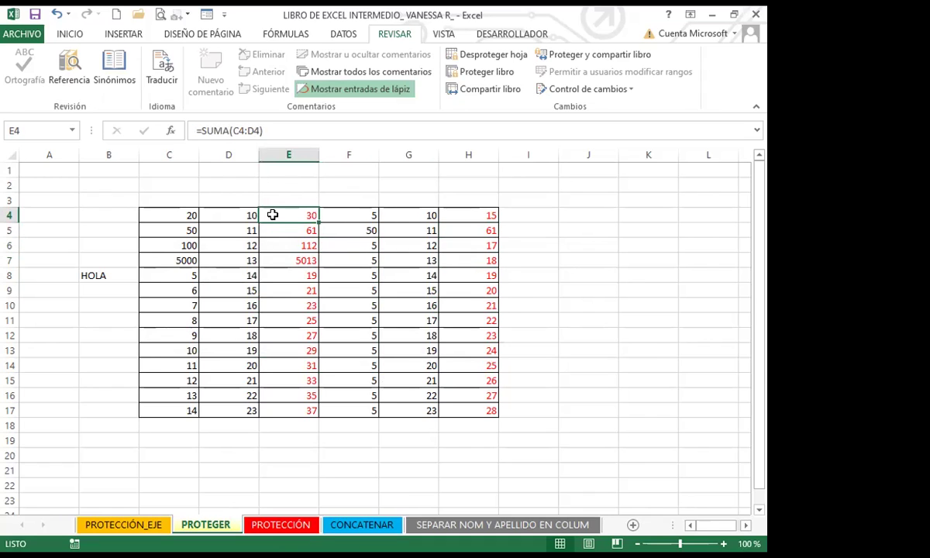
pyautogui.click(267, 130)
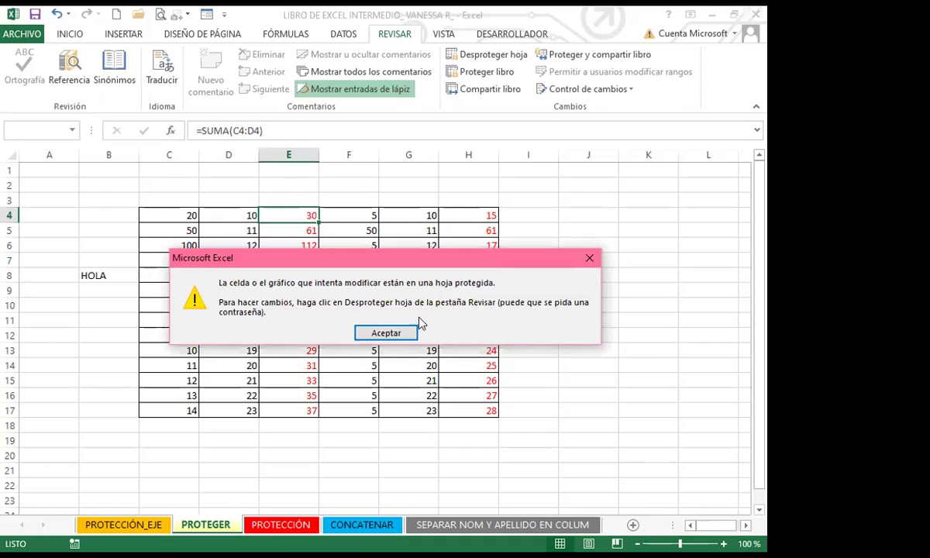
pyautogui.click(390, 339)
# Step: Highlight the editable input ranges C4:D17 and F4:G17
pyautogui.click(228, 245)
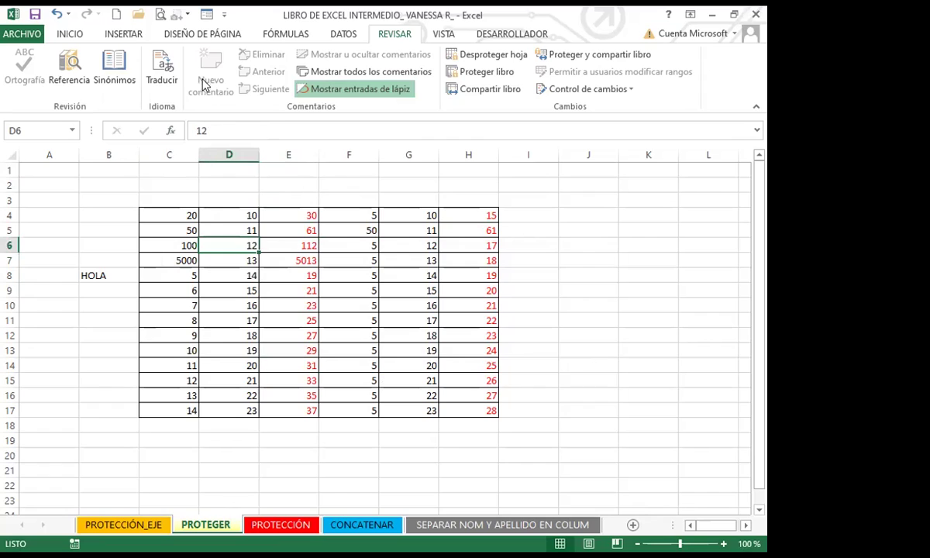
pyautogui.click(262, 210)
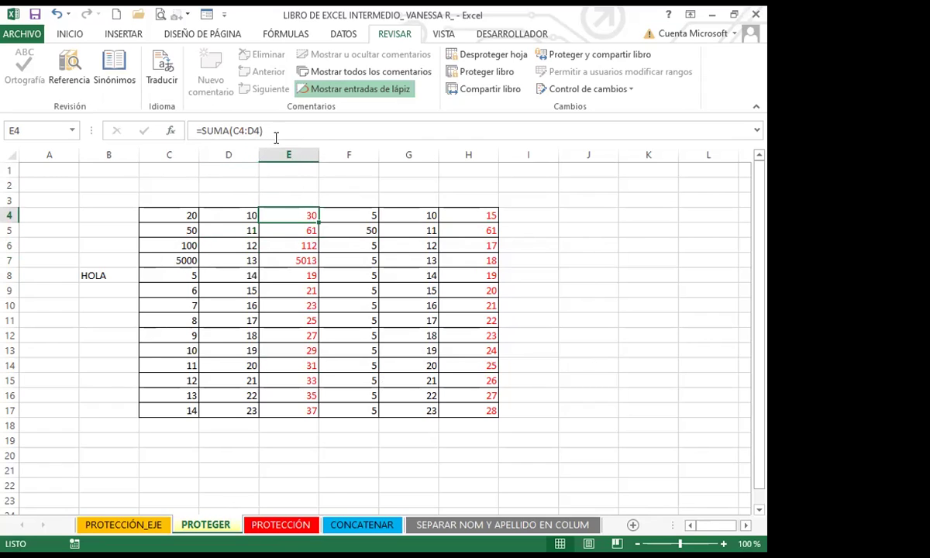
pyautogui.click(236, 244)
pyautogui.click(180, 214)
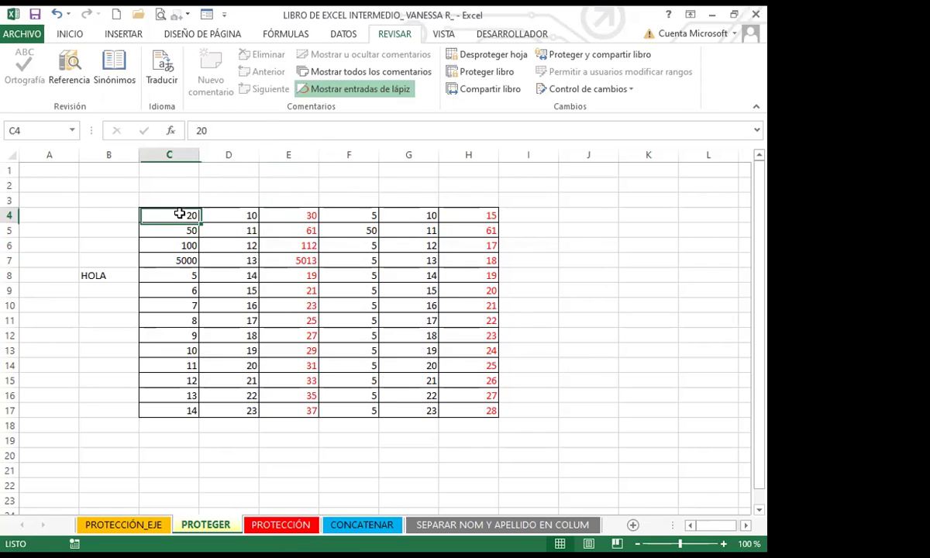
pyautogui.moveTo(166, 211); pyautogui.dragTo(244, 411)
pyautogui.moveTo(349, 215); pyautogui.dragTo(399, 413)
# Step: Try deleting H10 and editing H5, dismissing both protected-sheet warnings
pyautogui.click(488, 304)
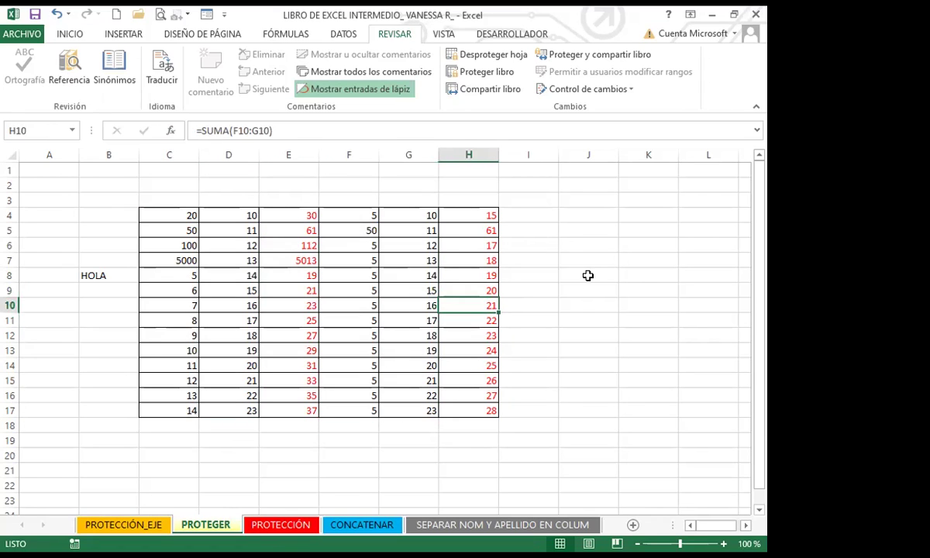
pyautogui.press('Delete')
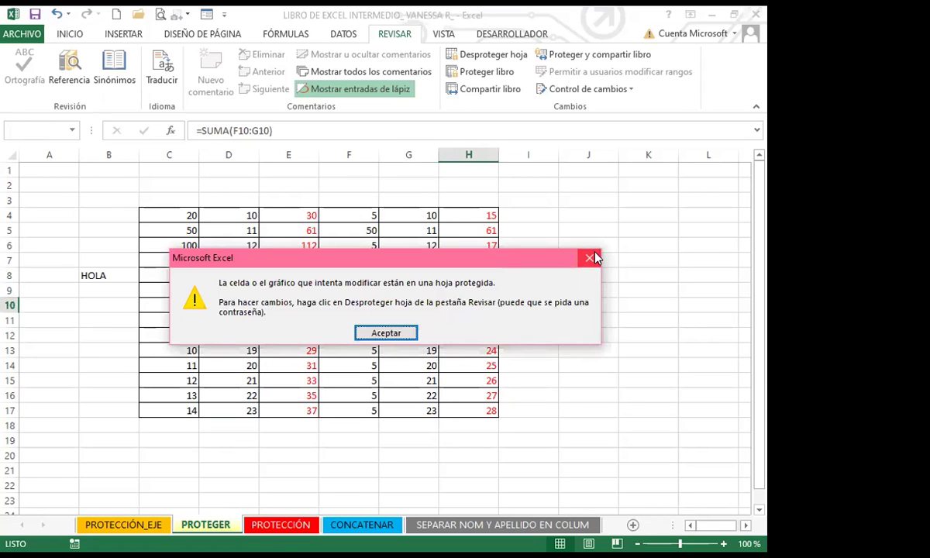
pyautogui.click(589, 257)
pyautogui.click(478, 224)
pyautogui.doubleClick(478, 225)
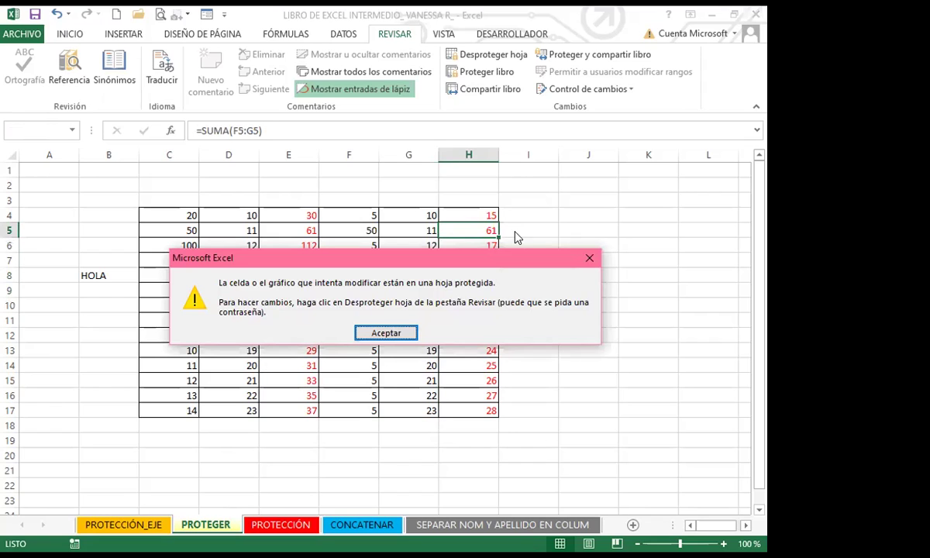
pyautogui.click(594, 257)
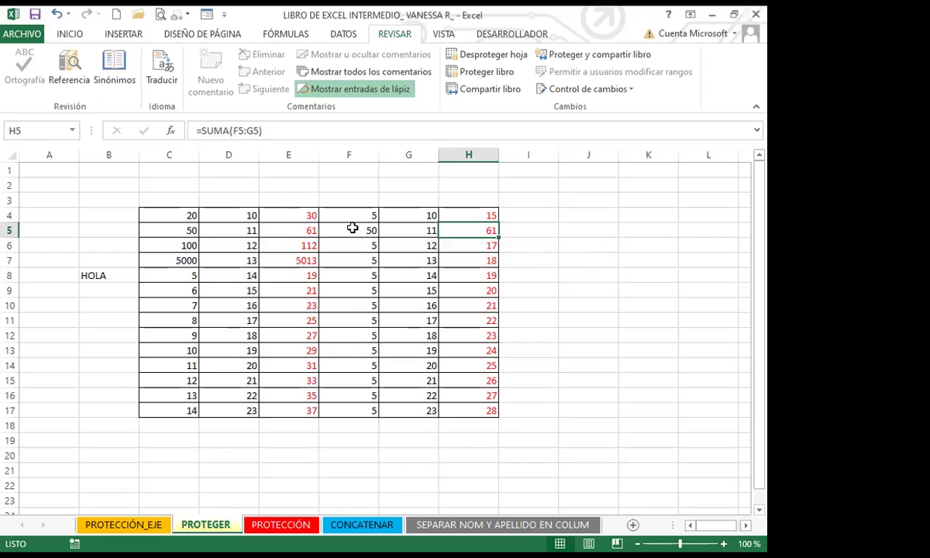
# Step: Enter 100 in G4 and check that H4 recalculates to 105
pyautogui.click(404, 218)
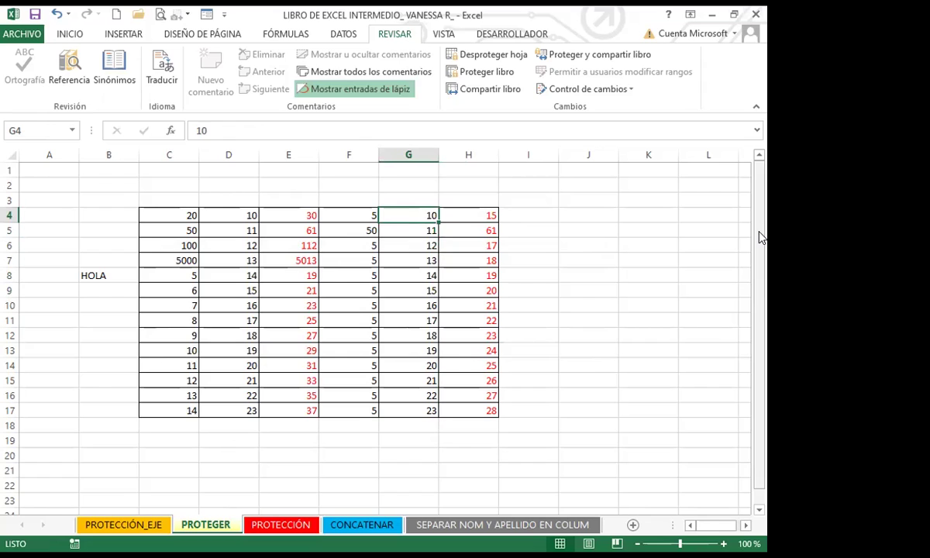
pyautogui.write('100')
pyautogui.press('Return')
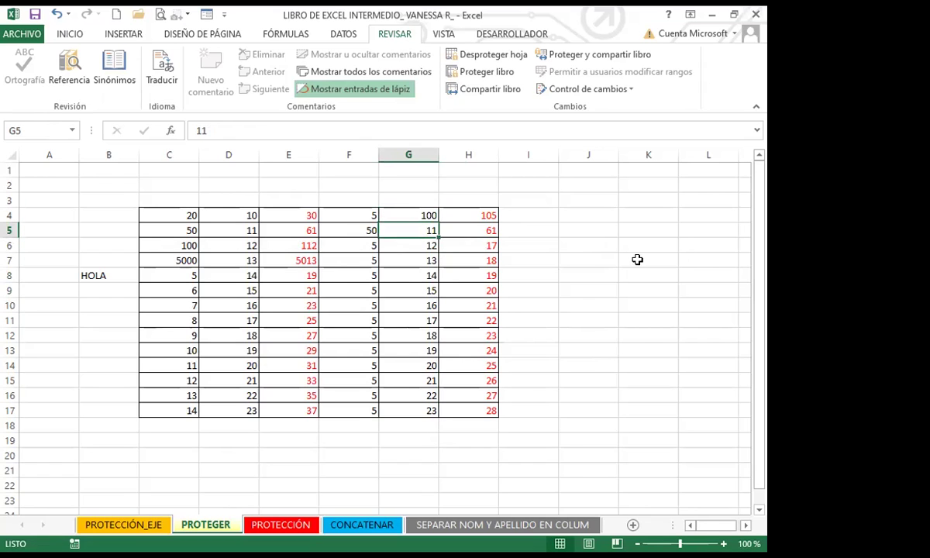
pyautogui.click(477, 213)
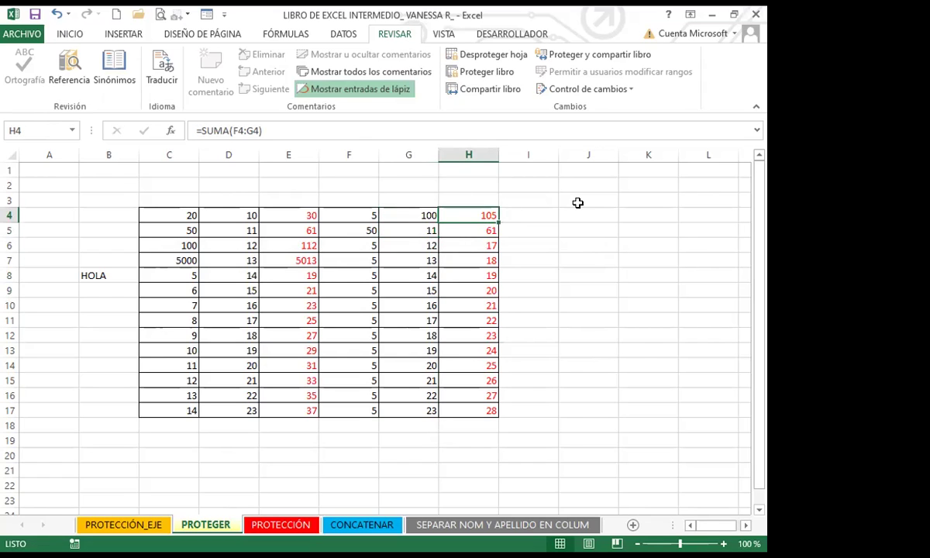
# Step: Select unprotected cells C11, B3:B4, I13, B15 and C7
pyautogui.click(143, 326)
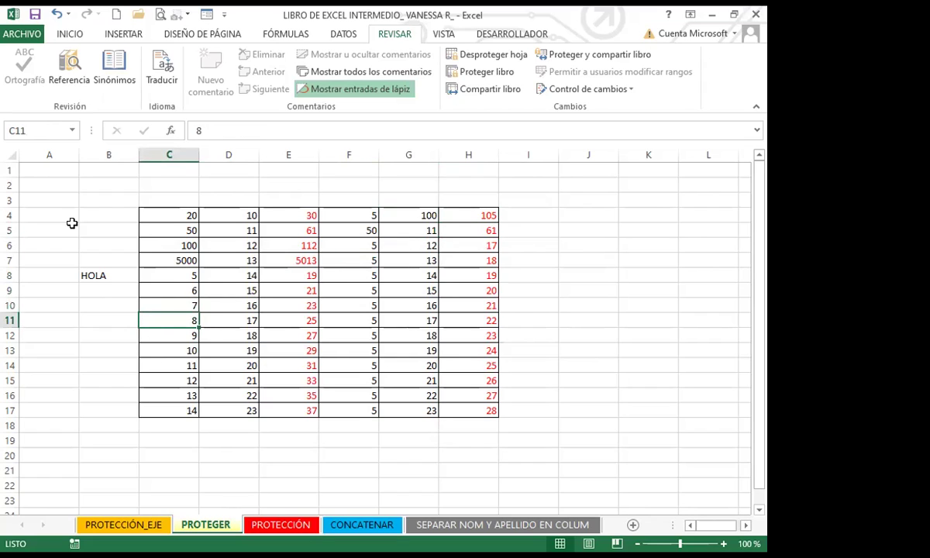
pyautogui.moveTo(93, 215); pyautogui.dragTo(95, 199)
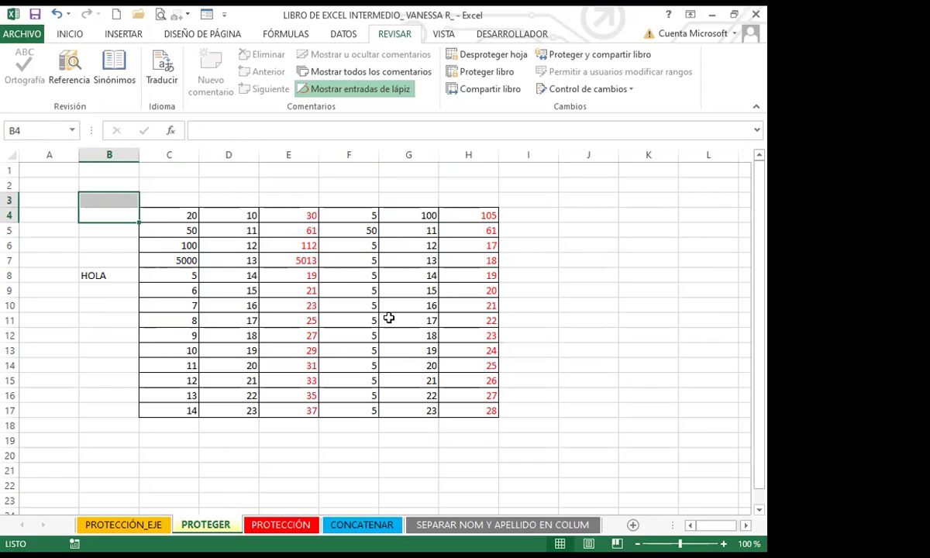
pyautogui.click(529, 333)
pyautogui.click(550, 356)
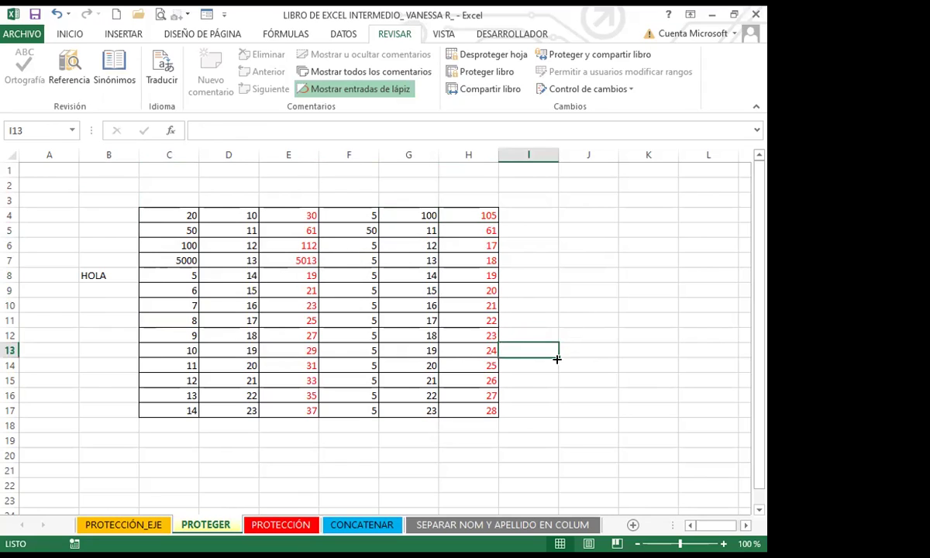
pyautogui.click(104, 378)
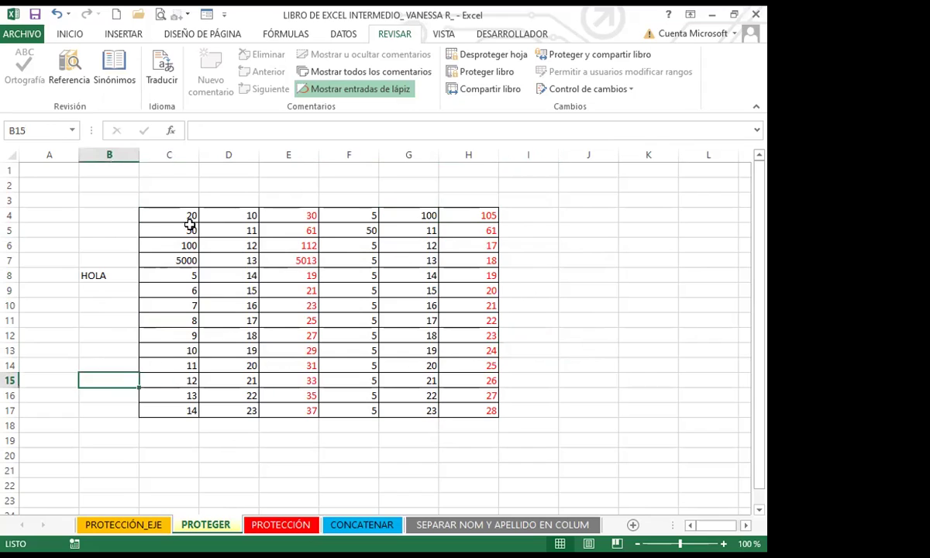
pyautogui.click(186, 261)
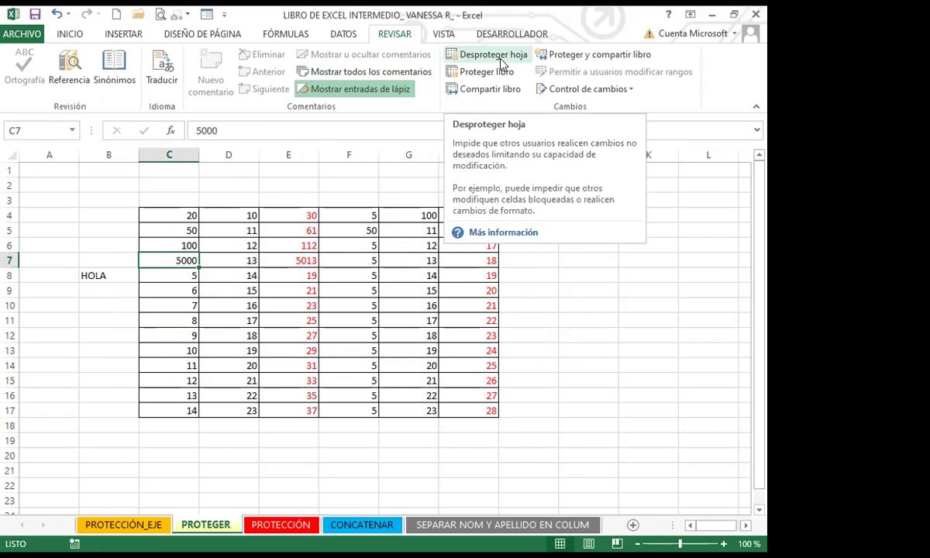
pyautogui.click(307, 272)
pyautogui.click(464, 273)
pyautogui.click(282, 264)
pyautogui.click(459, 271)
pyautogui.click(265, 271)
pyautogui.click(442, 277)
pyautogui.click(264, 271)
pyautogui.click(184, 262)
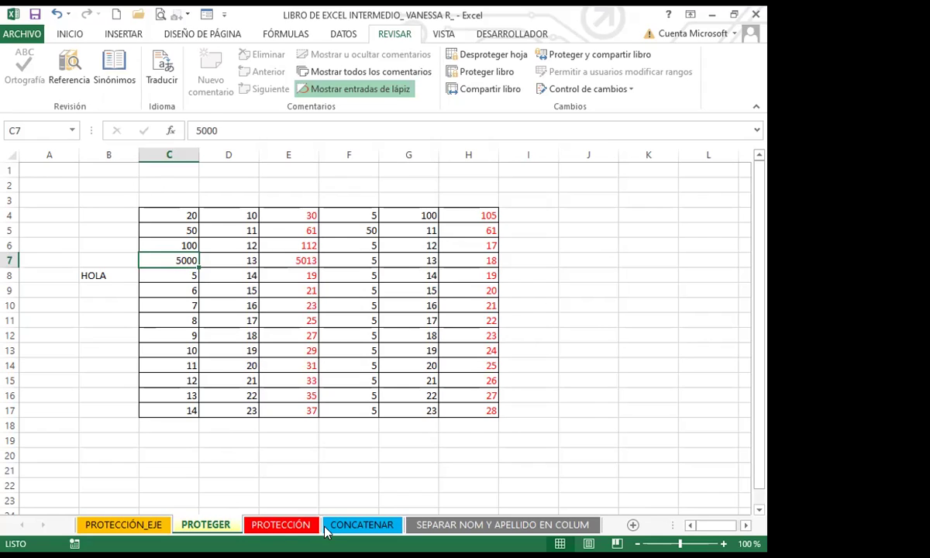
# Step: Open the PROTECCIÓN sheet and inspect formulas in F2, G2 and C14:C16
pyautogui.click(280, 526)
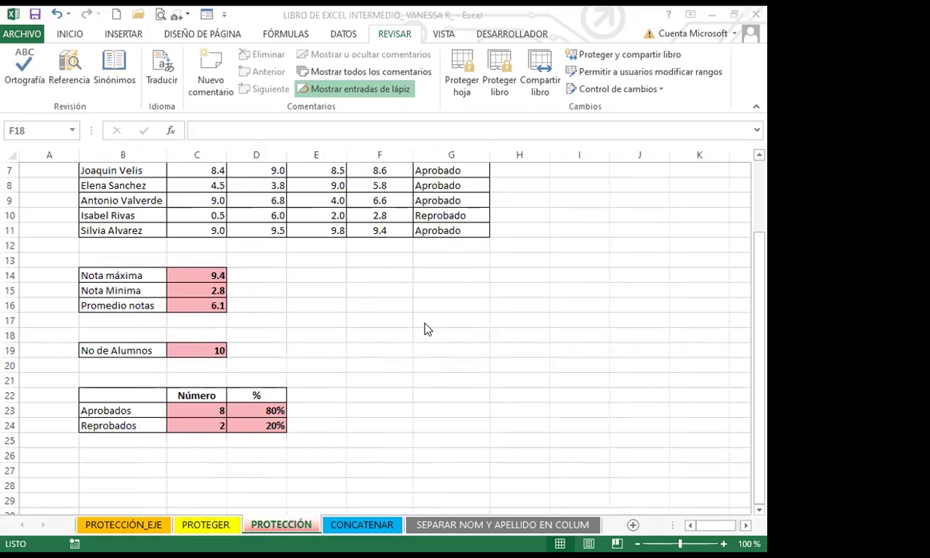
pyautogui.scroll(2, 418, 324)
pyautogui.click(376, 198)
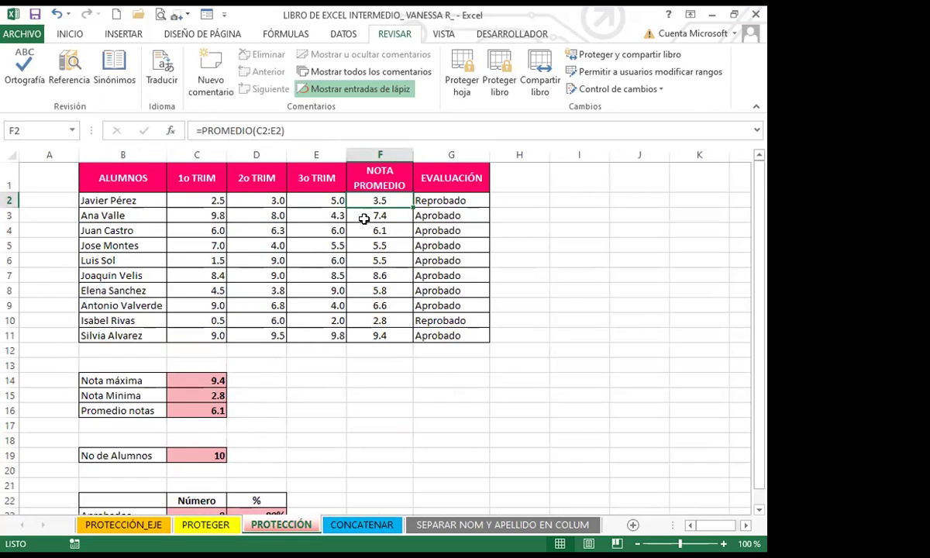
pyautogui.click(419, 196)
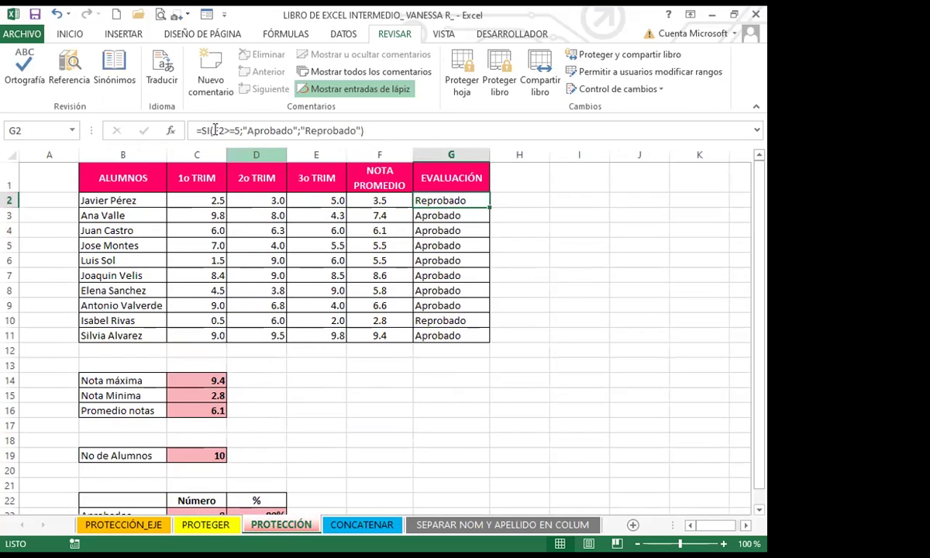
pyautogui.click(190, 380)
pyautogui.click(187, 393)
pyautogui.click(196, 409)
# Step: Inspect the summary formulas: student count C19, passed C23, percentage D23, failed C24
pyautogui.scroll(-1, 245, 398)
pyautogui.click(199, 395)
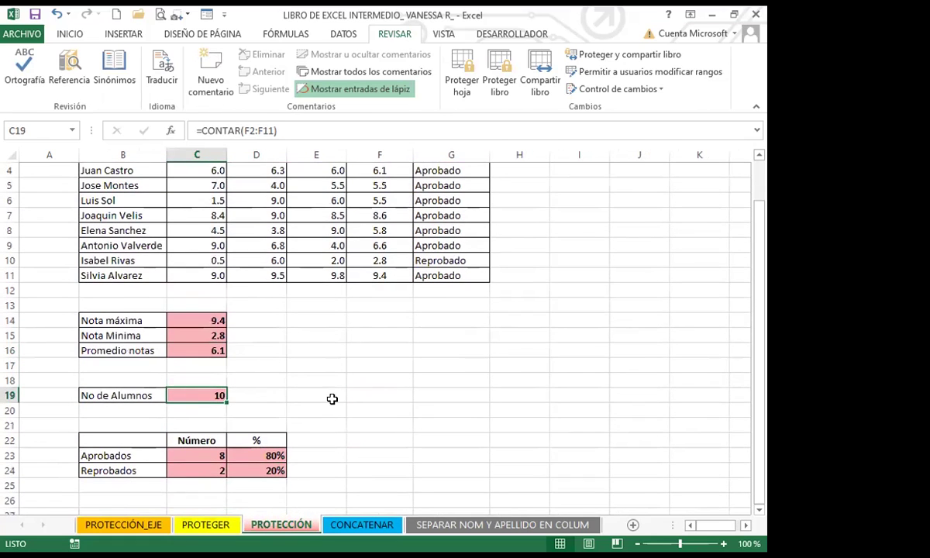
pyautogui.scroll(-2, 193, 402)
pyautogui.click(198, 364)
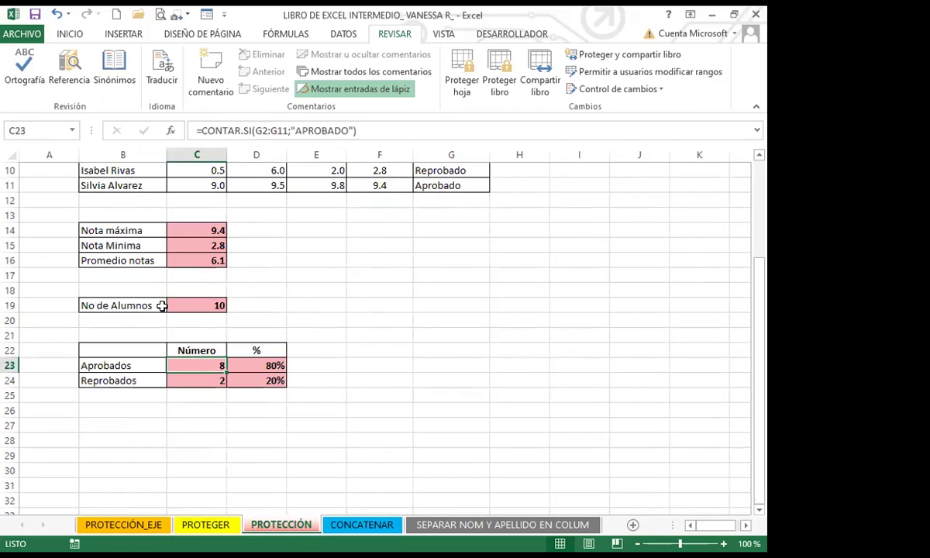
pyautogui.click(247, 367)
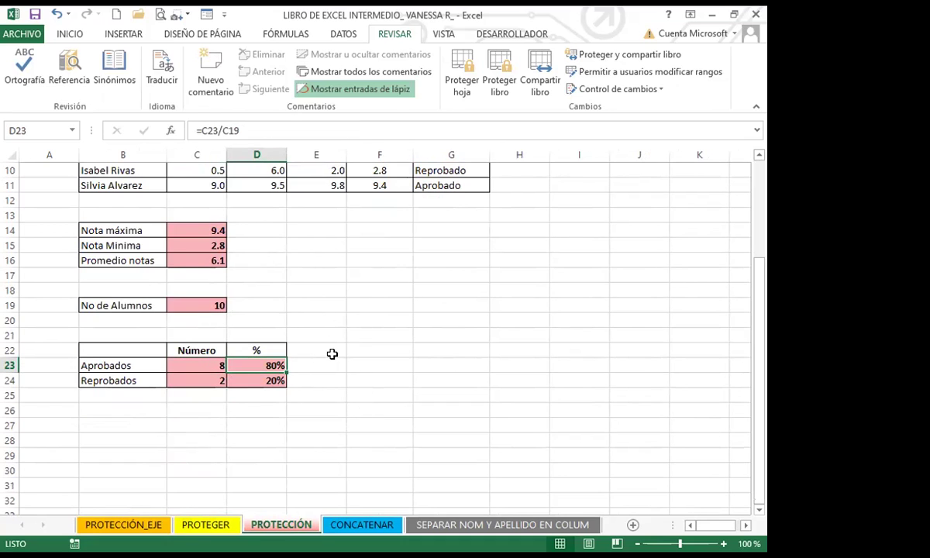
pyautogui.click(294, 353)
pyautogui.click(236, 364)
pyautogui.click(182, 365)
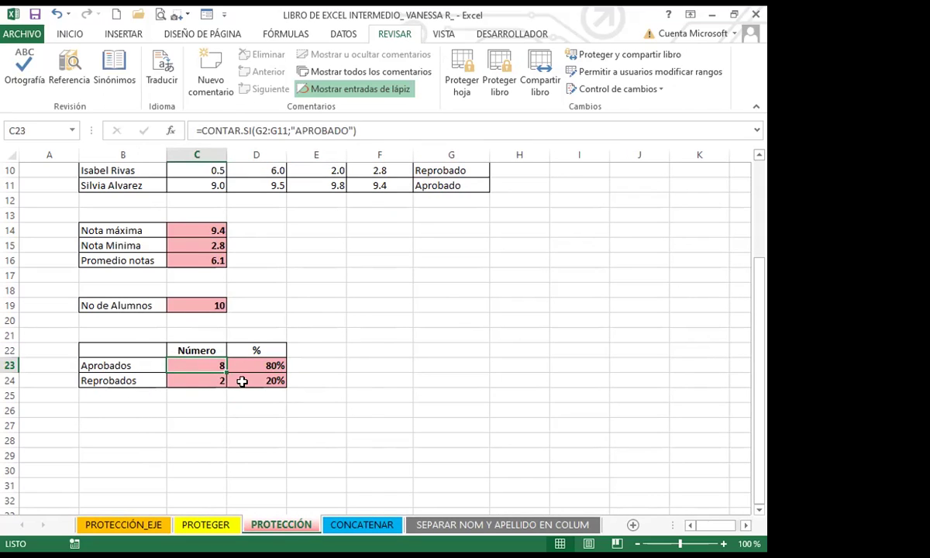
pyautogui.click(188, 381)
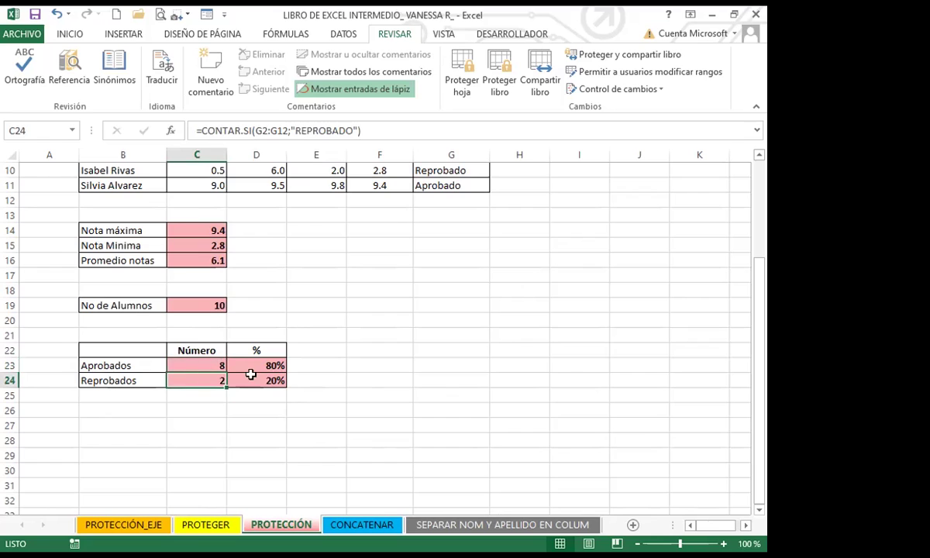
pyautogui.click(330, 387)
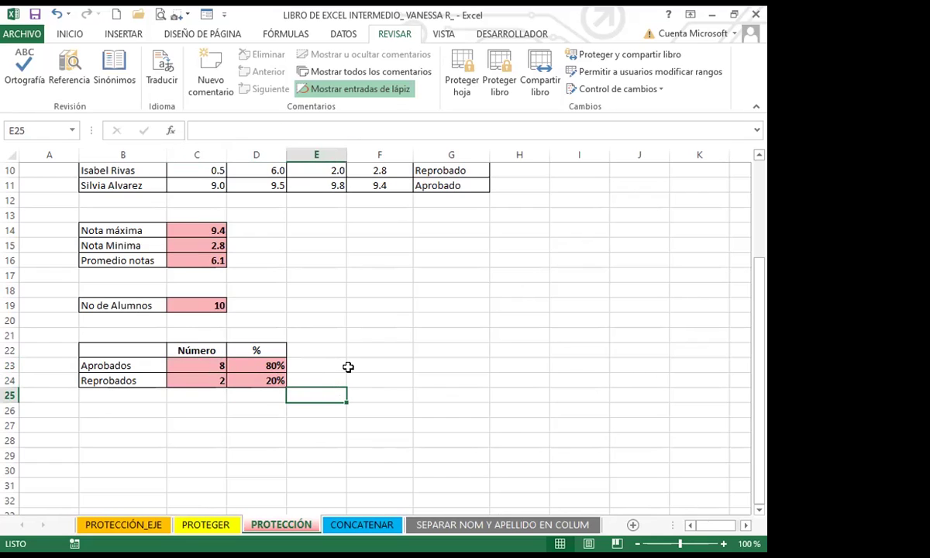
# Step: Review the EVALUACIÓN formulas in G2 and G9 and the average in F9
pyautogui.scroll(3, 344, 369)
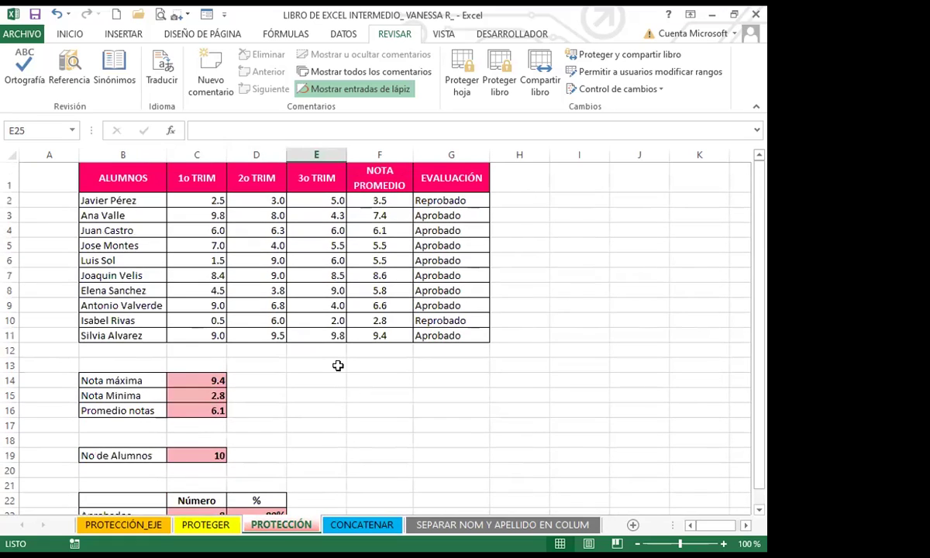
pyautogui.click(469, 200)
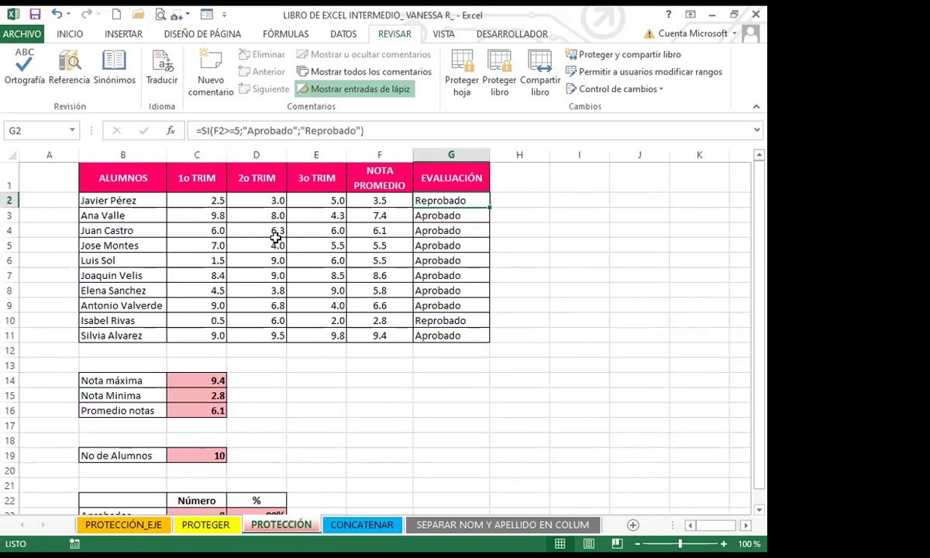
pyautogui.click(451, 305)
pyautogui.click(378, 303)
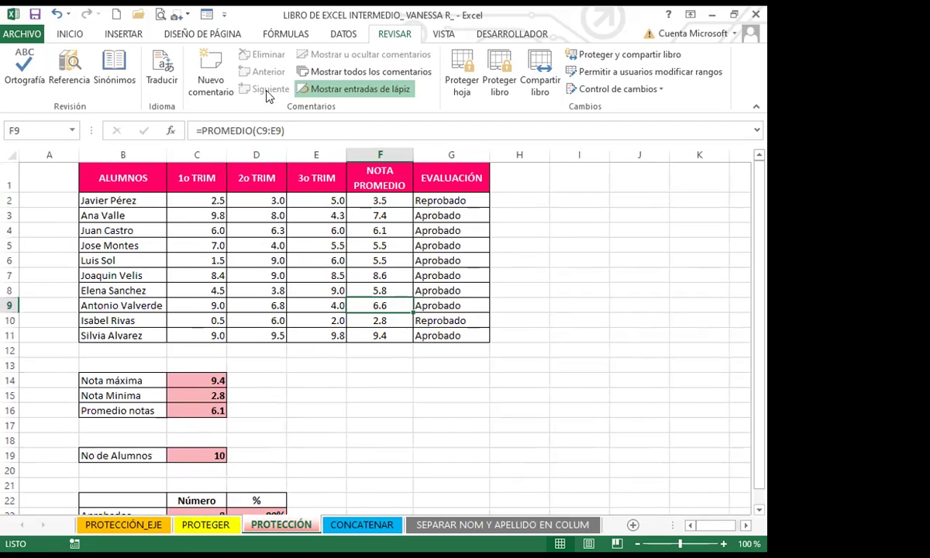
# Step: Check the trimester grade cells in columns C, D and E and student names in column B
pyautogui.click(200, 198)
pyautogui.click(254, 198)
pyautogui.click(307, 199)
pyautogui.click(156, 203)
pyautogui.click(196, 245)
pyautogui.click(201, 286)
pyautogui.click(203, 318)
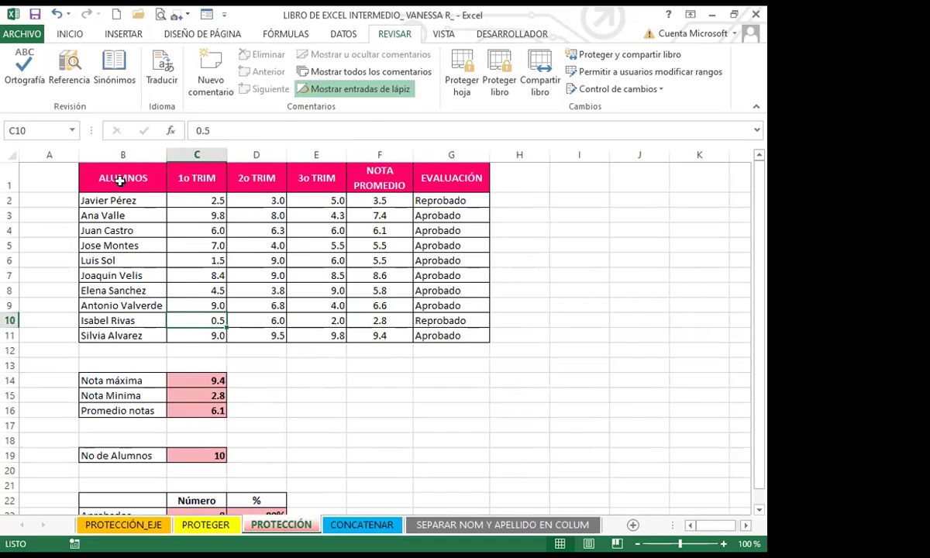
pyautogui.click(194, 200)
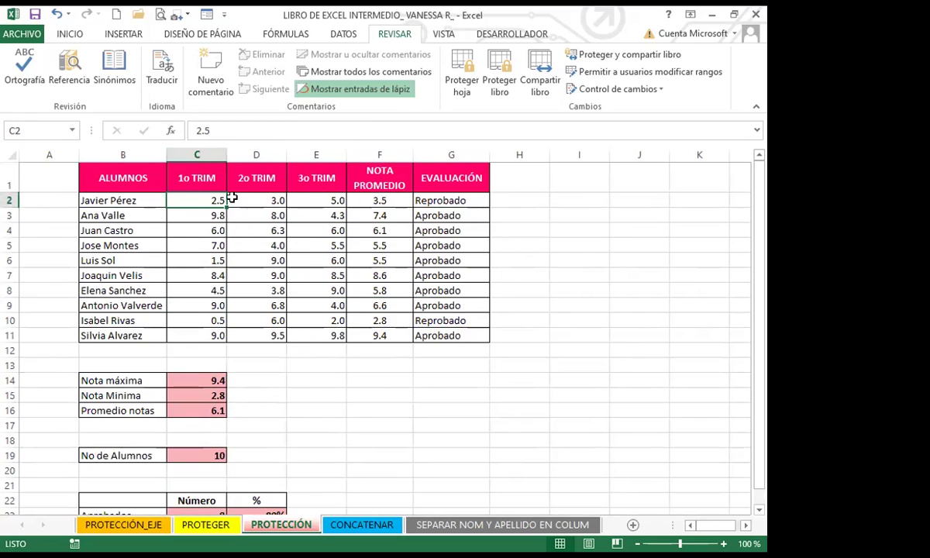
pyautogui.click(259, 201)
pyautogui.click(315, 203)
pyautogui.press('Down')
pyautogui.press('Down')
pyautogui.press('Down')
pyautogui.press('Down')
pyautogui.press('Down')
pyautogui.press('Down')
pyautogui.press('Down')
pyautogui.press('Down')
pyautogui.press('Down')
pyautogui.press('Down')
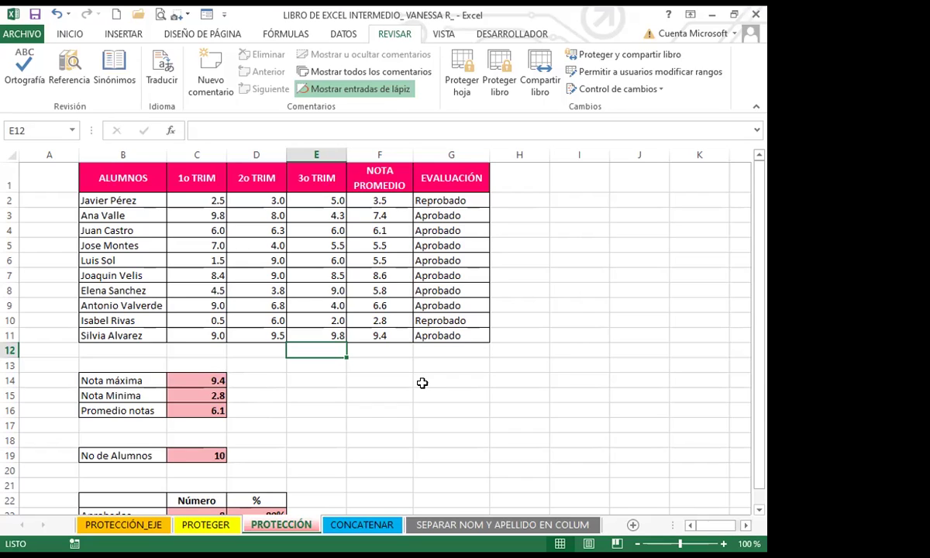
pyautogui.click(310, 409)
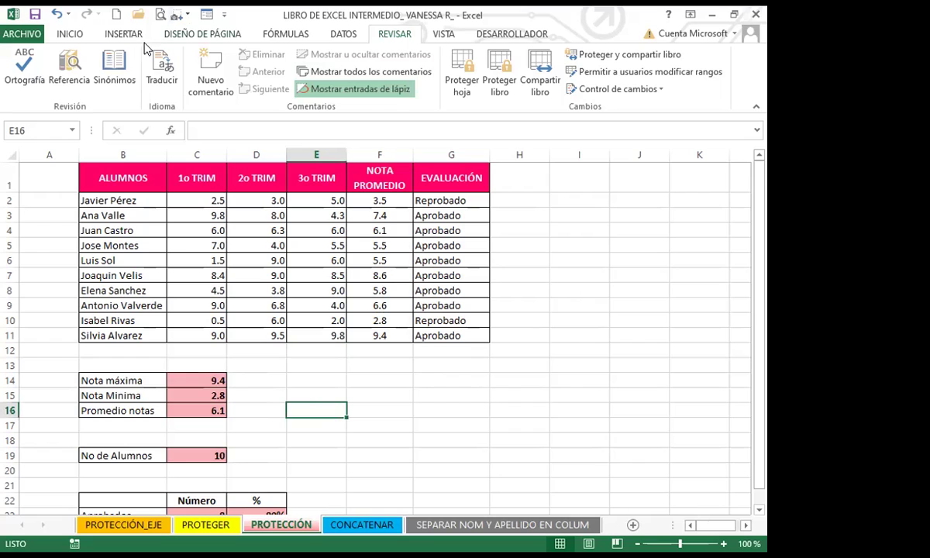
# Step: Select the whole sheet and uncheck Bloqueada on the Proteger tab of Formato de celdas
pyautogui.click(70, 34)
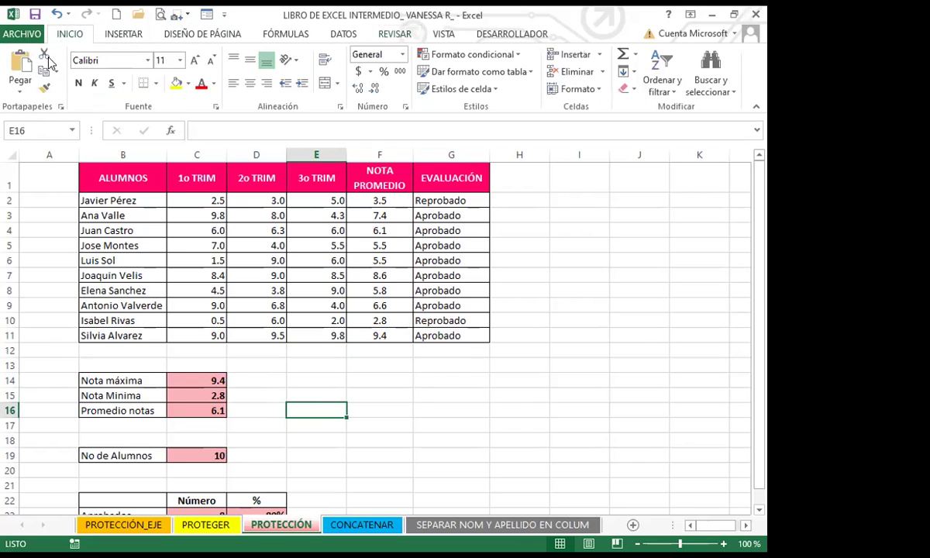
pyautogui.click(13, 151)
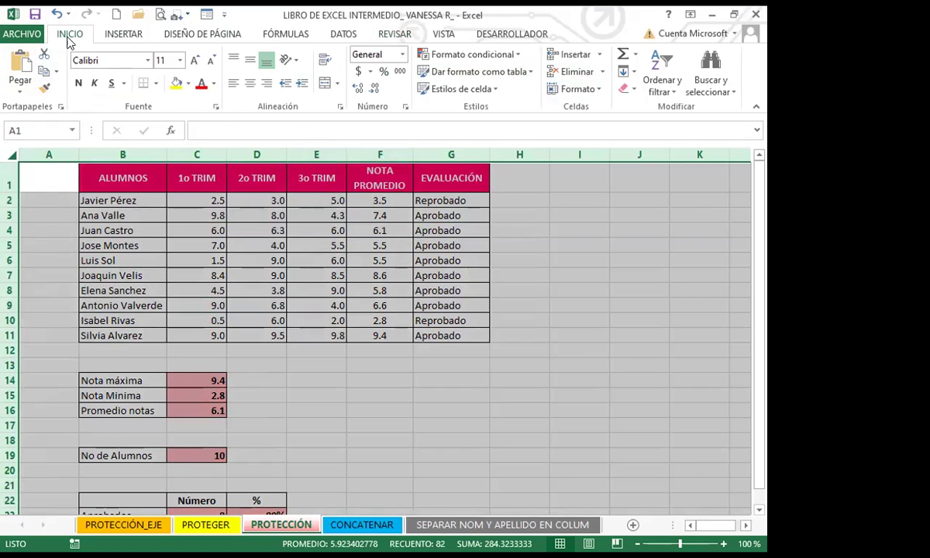
pyautogui.click(579, 89)
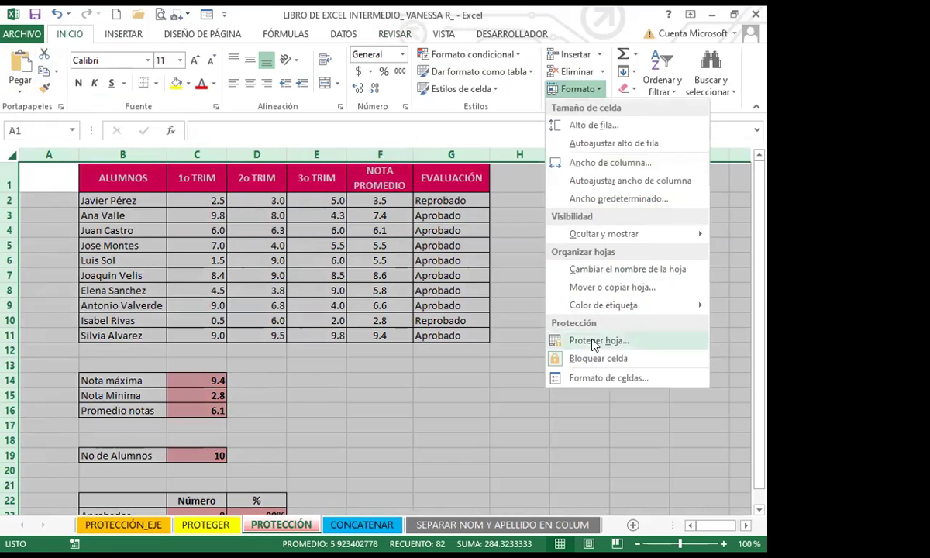
pyautogui.click(594, 379)
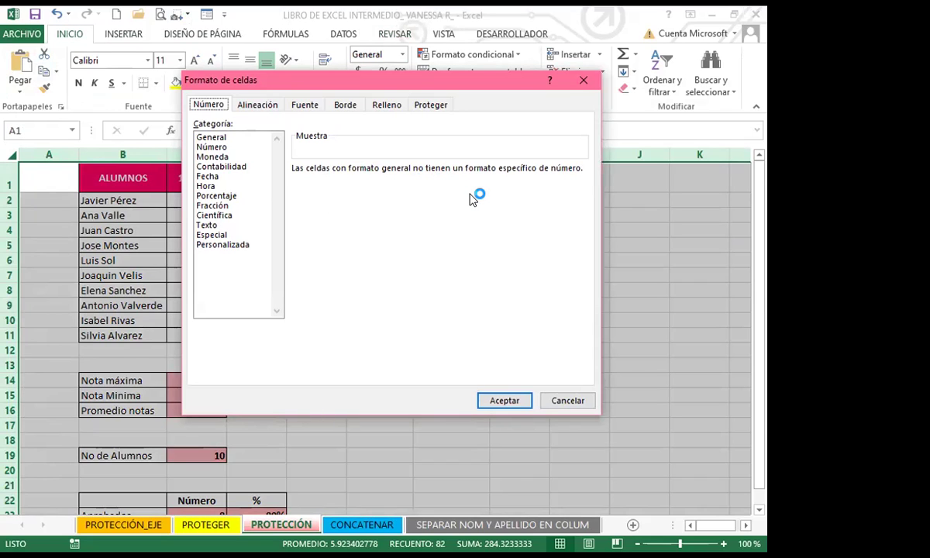
pyautogui.click(585, 81)
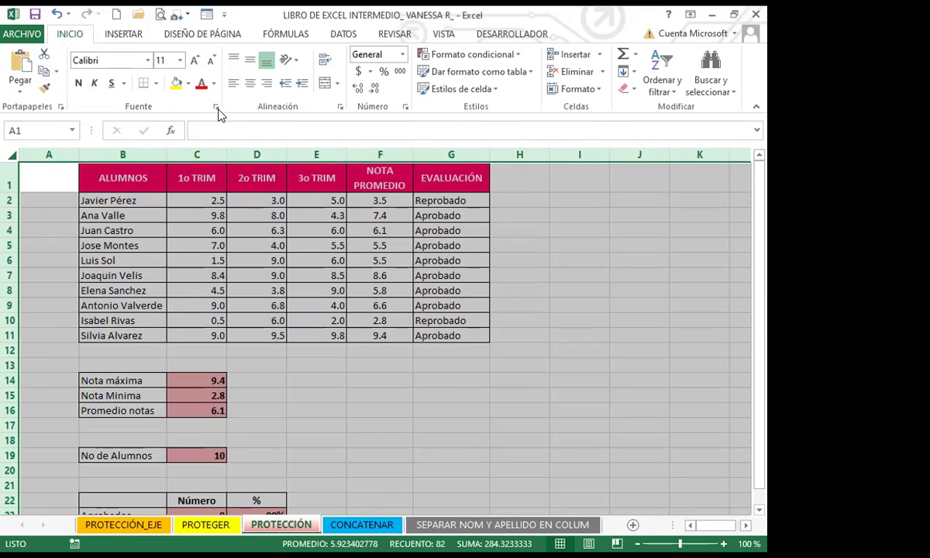
pyautogui.click(216, 108)
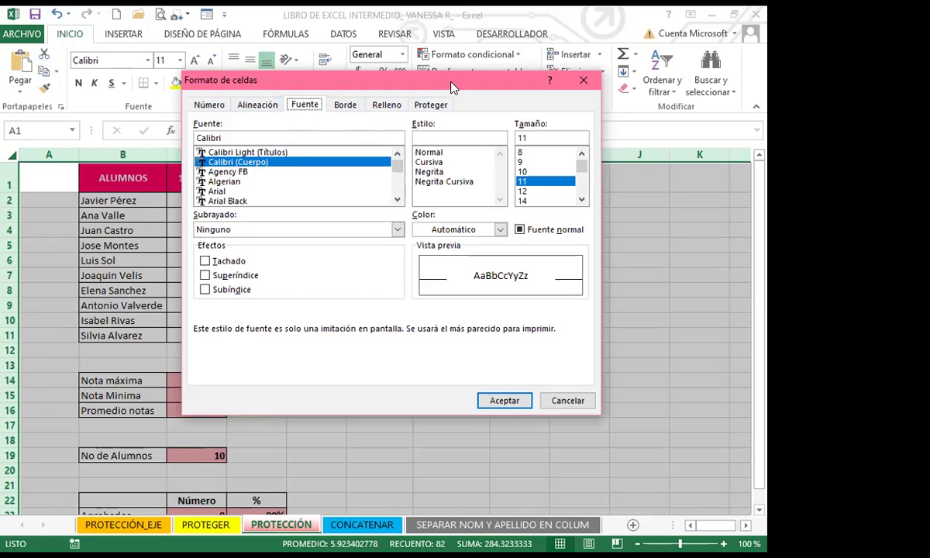
pyautogui.moveTo(453, 92); pyautogui.dragTo(459, 96)
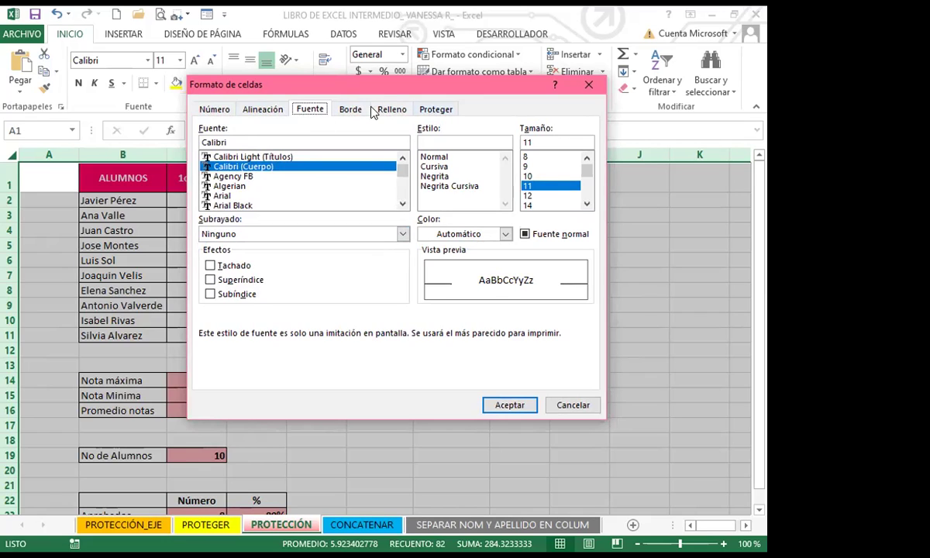
pyautogui.click(445, 115)
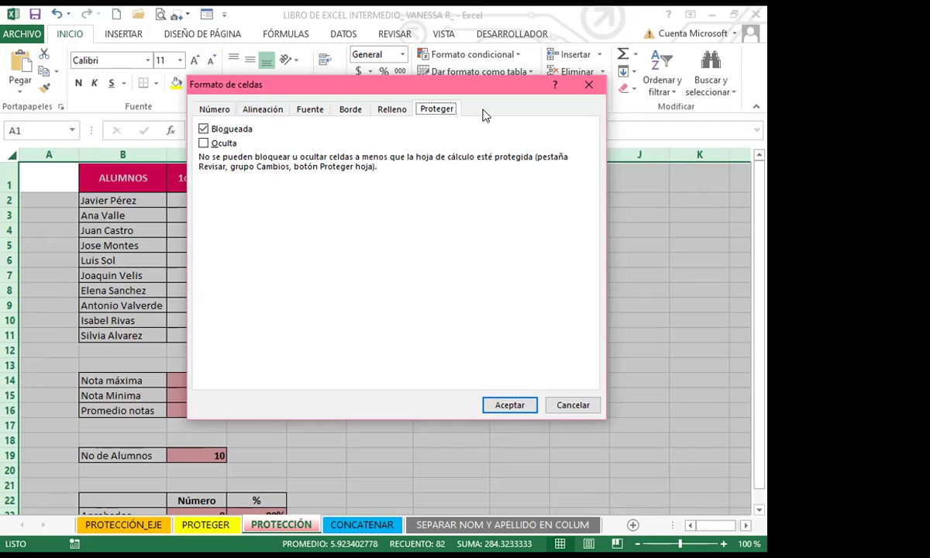
pyautogui.click(203, 130)
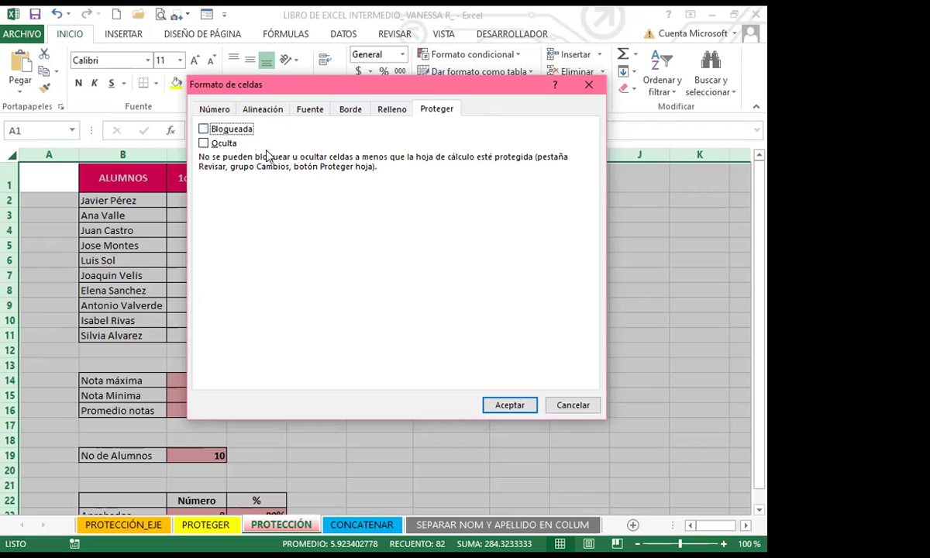
pyautogui.click(509, 406)
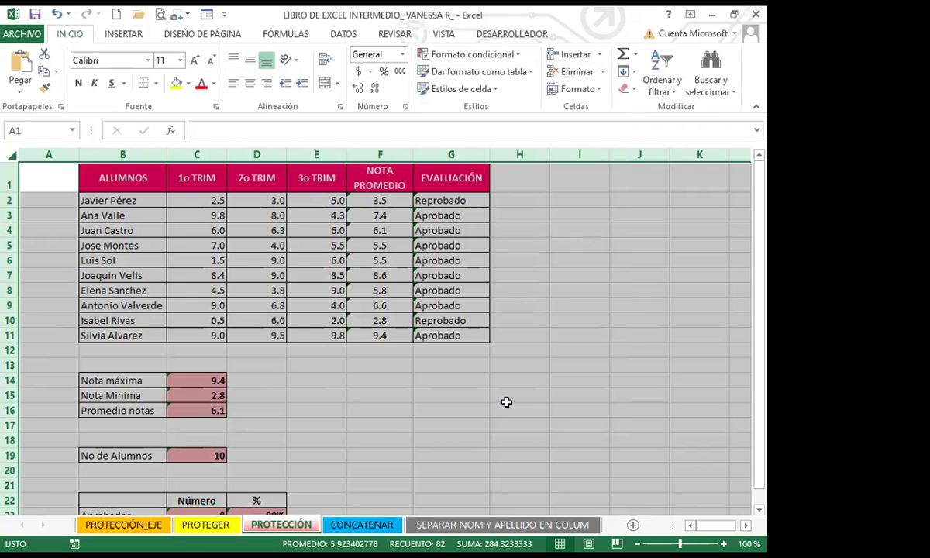
# Step: Multi-select the formula cells F1:G11, C14:C16, C19 and C23:D24
pyautogui.click(457, 384)
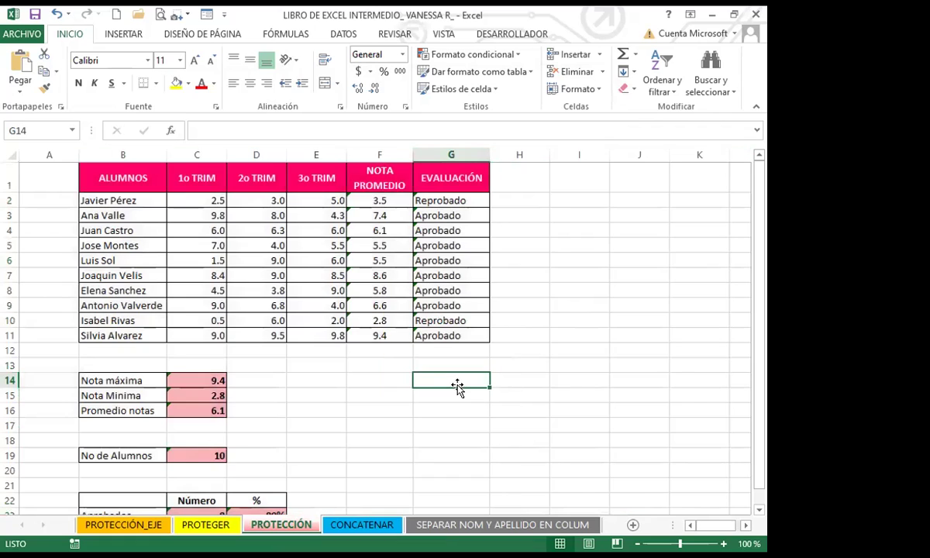
pyautogui.moveTo(368, 166); pyautogui.dragTo(357, 335)
pyautogui.moveTo(427, 180); pyautogui.dragTo(433, 337)
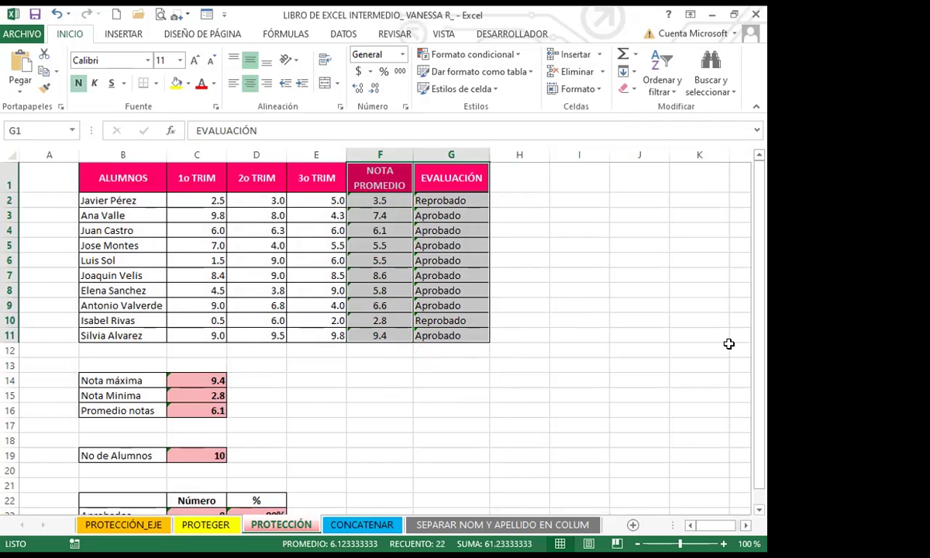
pyautogui.moveTo(758, 340); pyautogui.dragTo(751, 403)
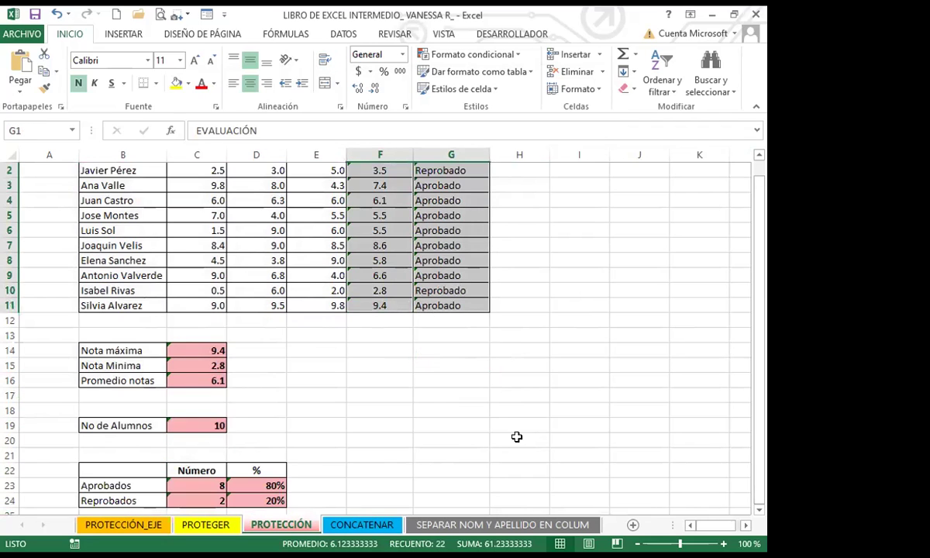
pyautogui.hotkey('ctrl', '1')
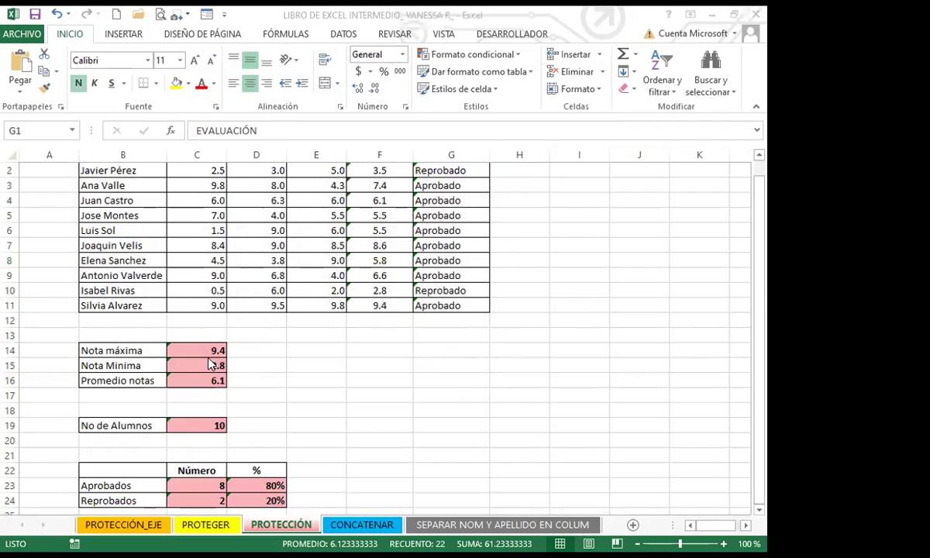
pyautogui.moveTo(211, 351); pyautogui.dragTo(207, 381)
pyautogui.keyDown('ctrl'); pyautogui.click(205, 426); pyautogui.keyUp('ctrl')
pyautogui.keyDown('ctrl'); pyautogui.click(193, 484); pyautogui.keyUp('ctrl')
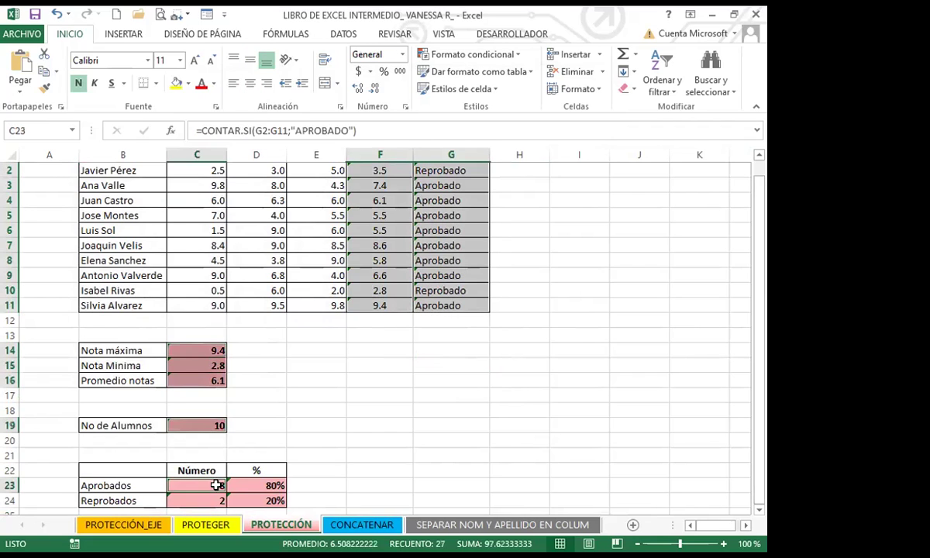
pyautogui.moveTo(231, 485); pyautogui.dragTo(256, 500)
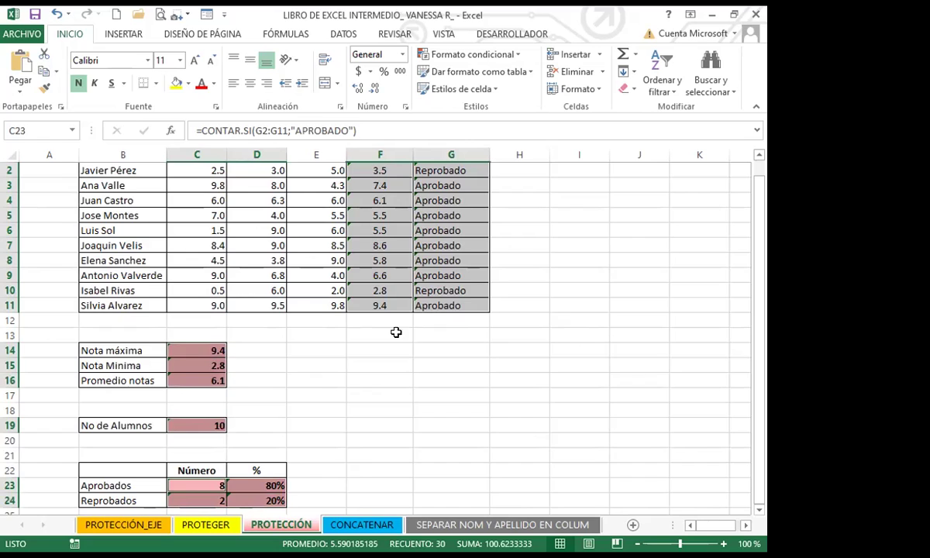
pyautogui.scroll(1, 308, 348)
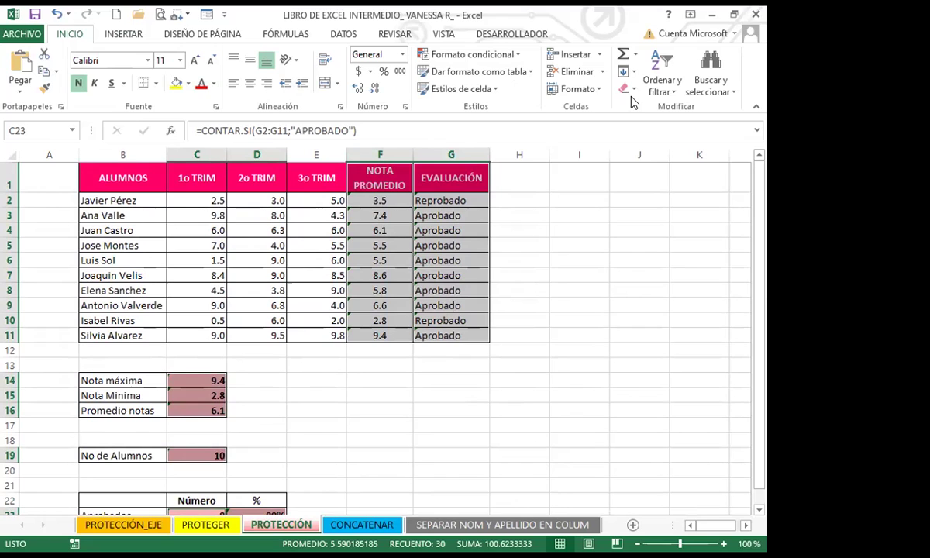
# Step: Check Bloqueada and Oculta for the selected cells in Formato de celdas
pyautogui.click(602, 90)
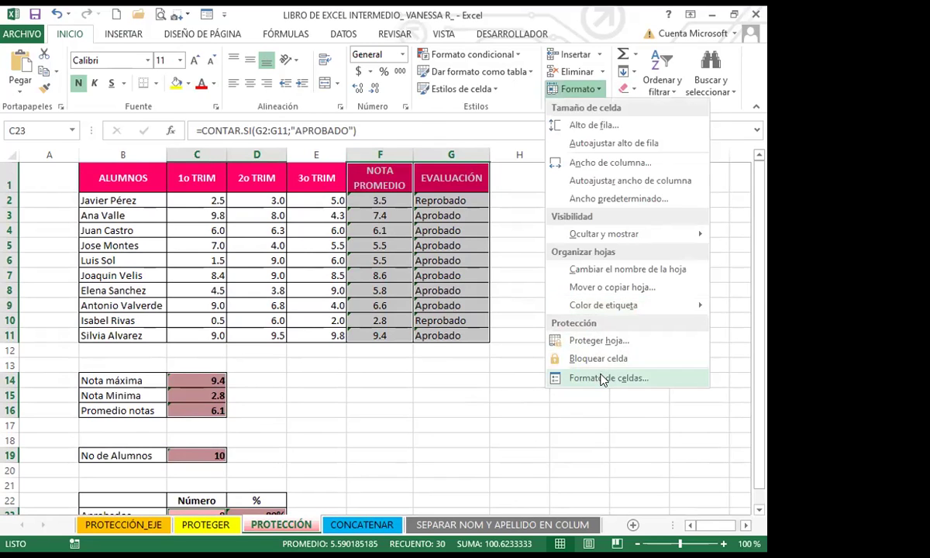
pyautogui.click(555, 377)
pyautogui.click(203, 129)
pyautogui.click(204, 144)
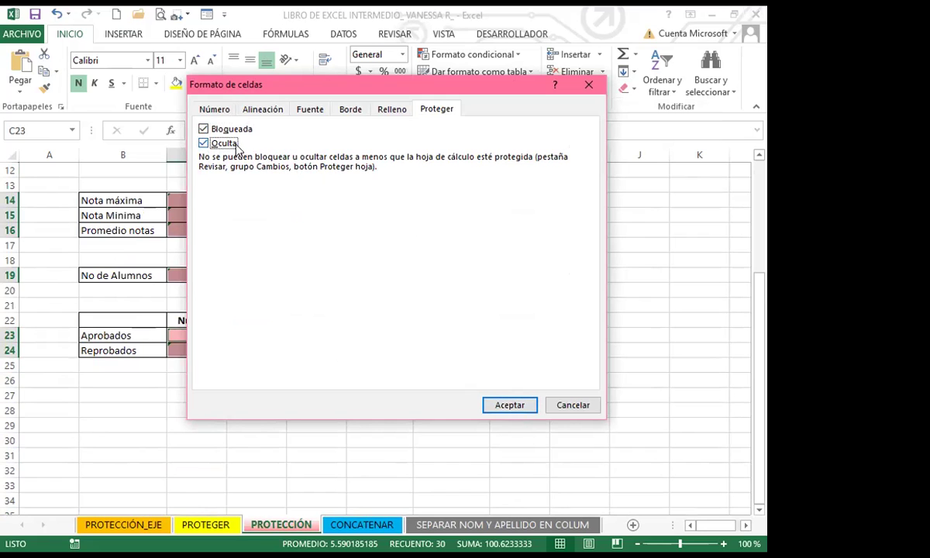
pyautogui.click(511, 404)
pyautogui.click(421, 360)
pyautogui.scroll(4, 364, 317)
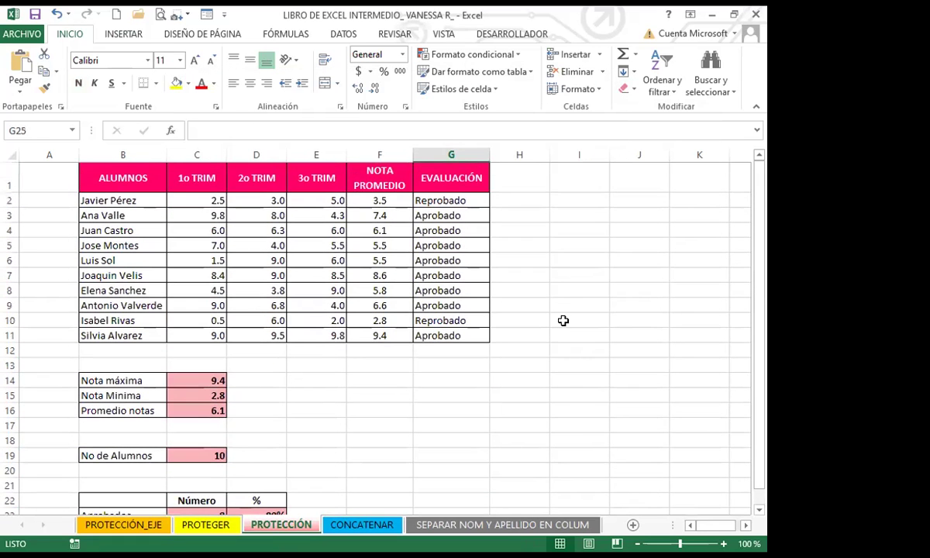
pyautogui.click(563, 320)
# Step: Apply Revisar > Proteger hoja, entering and confirming the sheet password
pyautogui.click(391, 33)
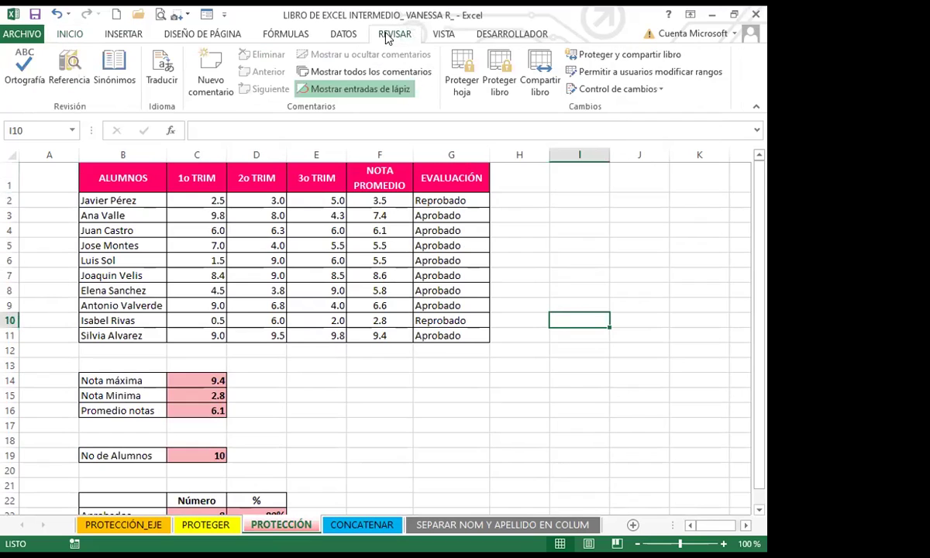
pyautogui.click(456, 74)
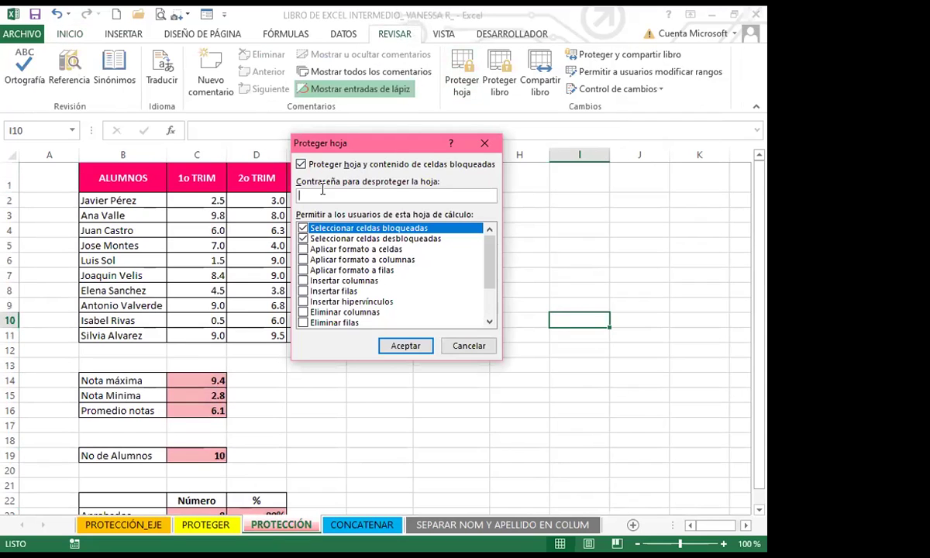
pyautogui.write('123')
pyautogui.click(403, 344)
pyautogui.click(404, 344)
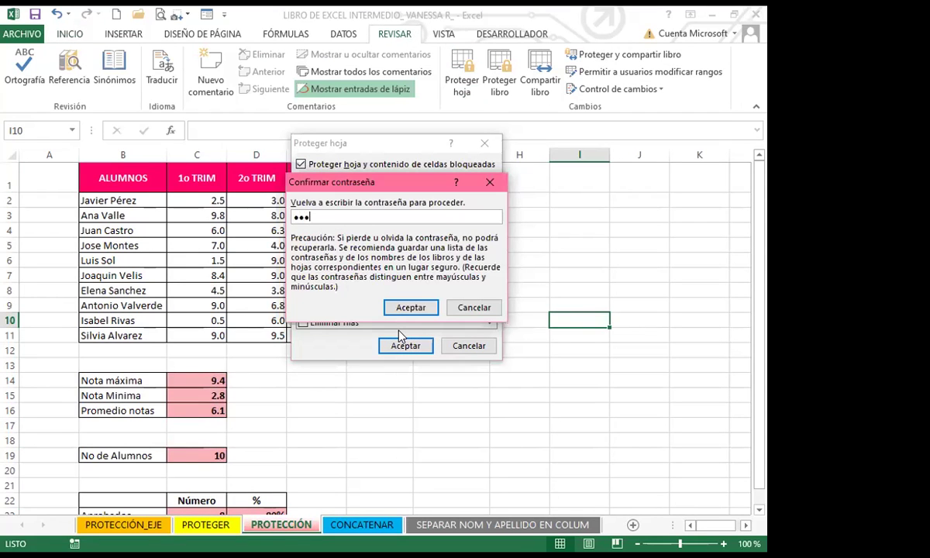
pyautogui.click(410, 307)
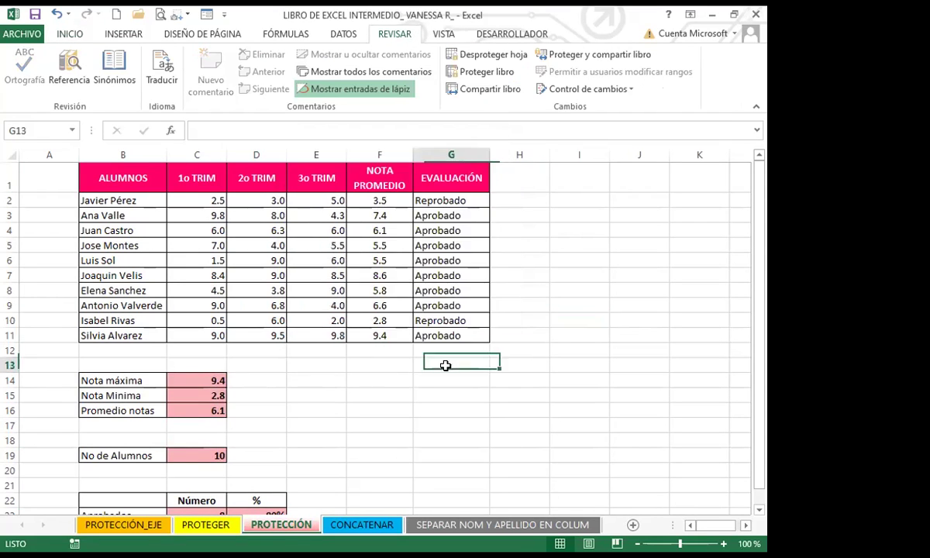
pyautogui.click(452, 200)
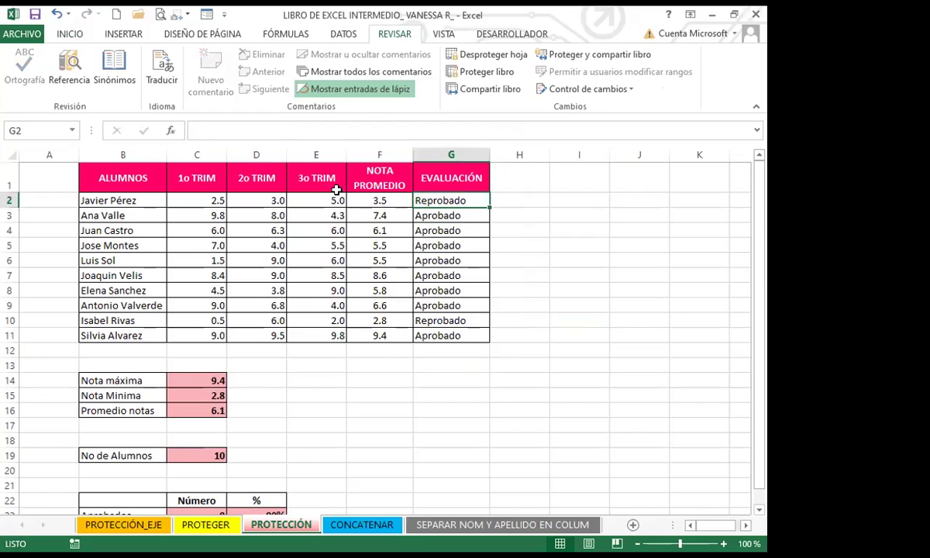
pyautogui.click(375, 196)
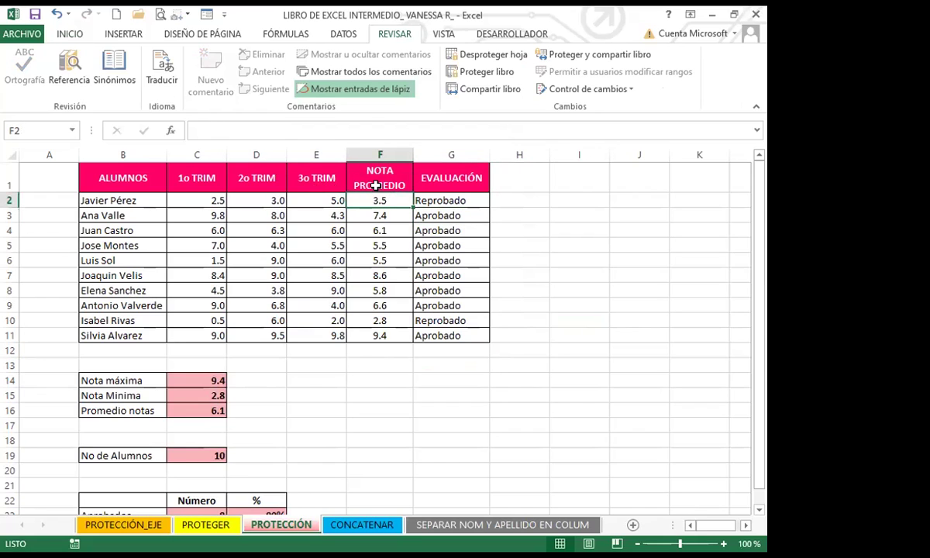
pyautogui.click(454, 199)
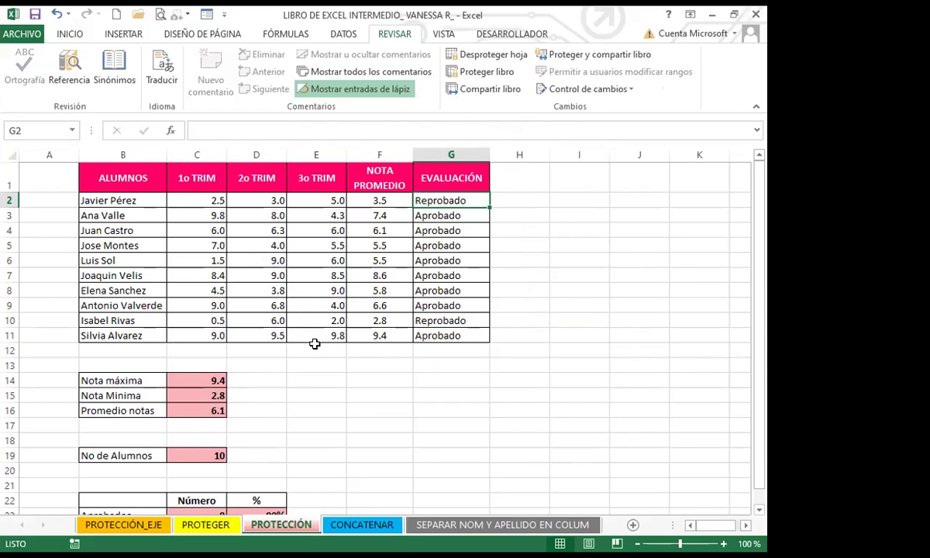
pyautogui.press('Delete')
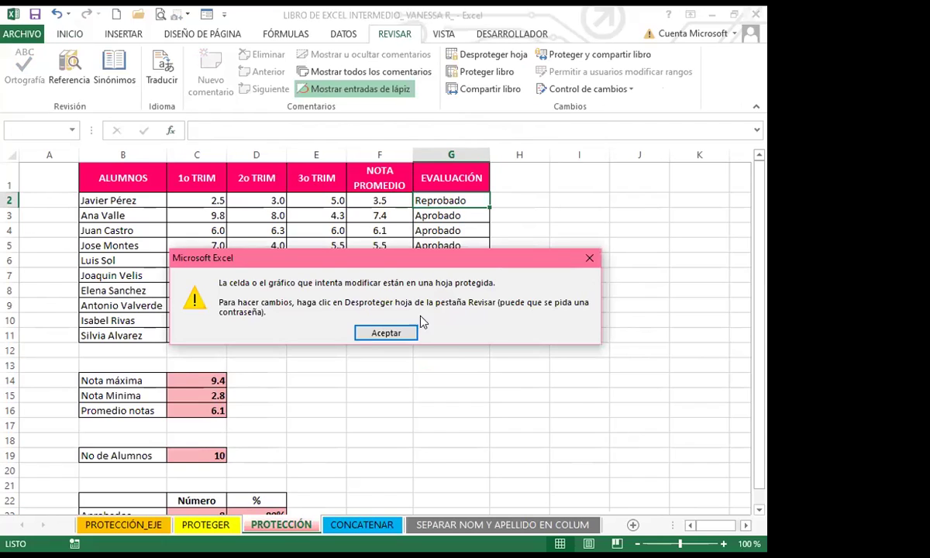
pyautogui.click(389, 335)
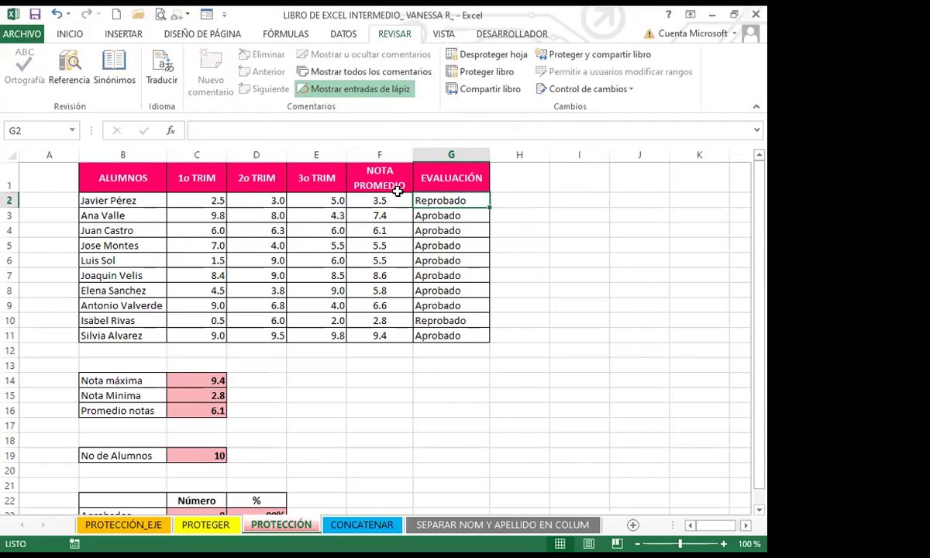
pyautogui.click(419, 226)
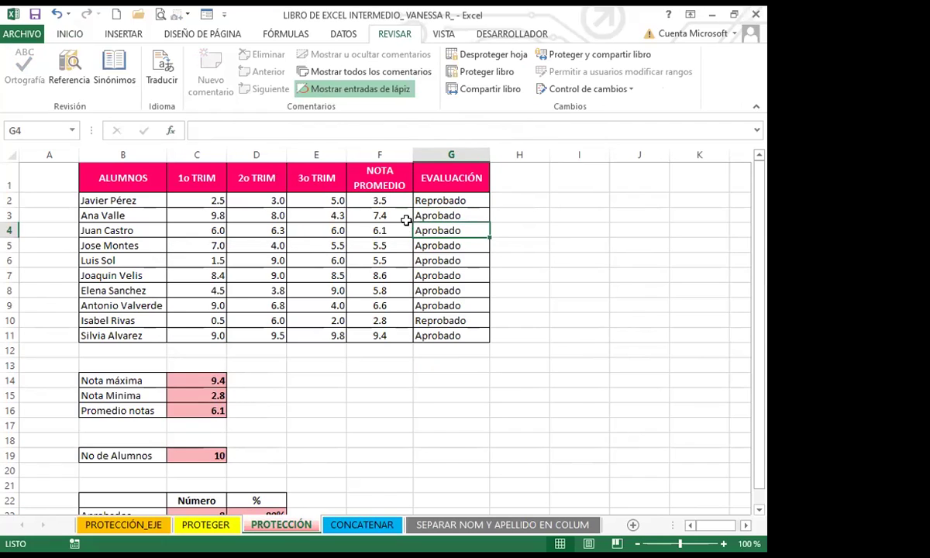
pyautogui.press('Down')
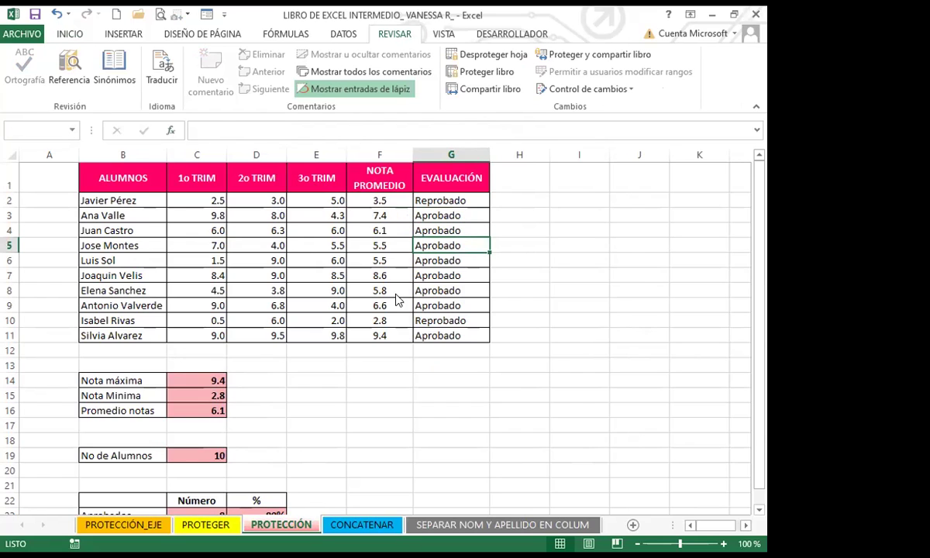
pyautogui.press('Delete')
pyautogui.press('Return')
pyautogui.click(452, 291)
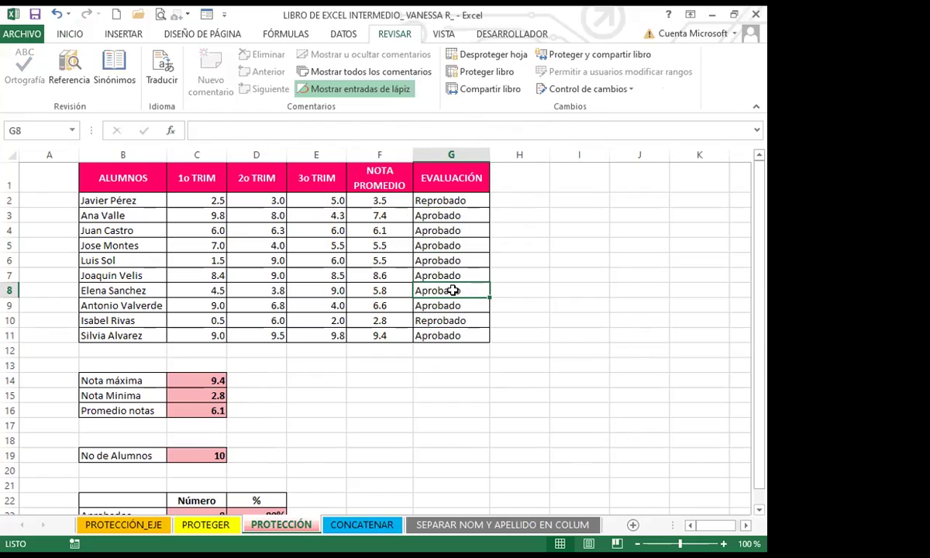
pyautogui.click(201, 378)
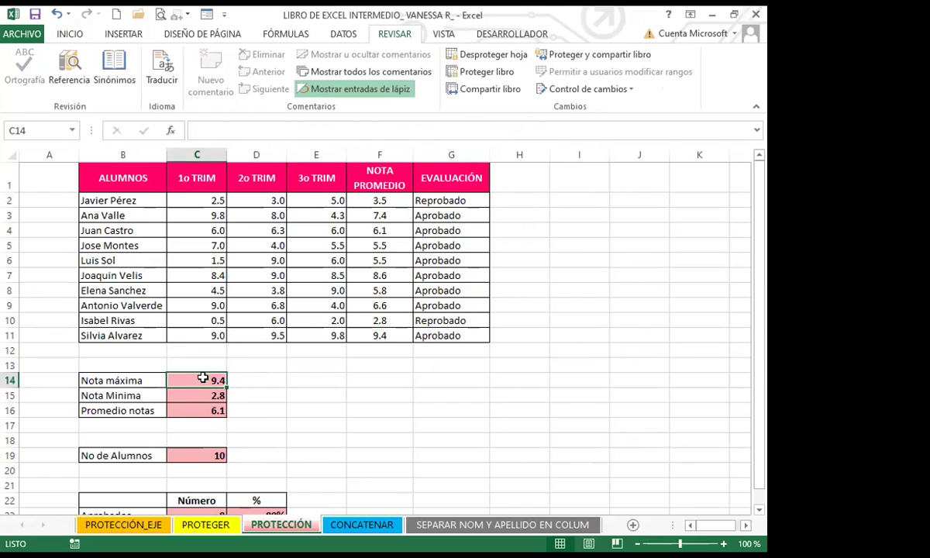
pyautogui.press('Delete')
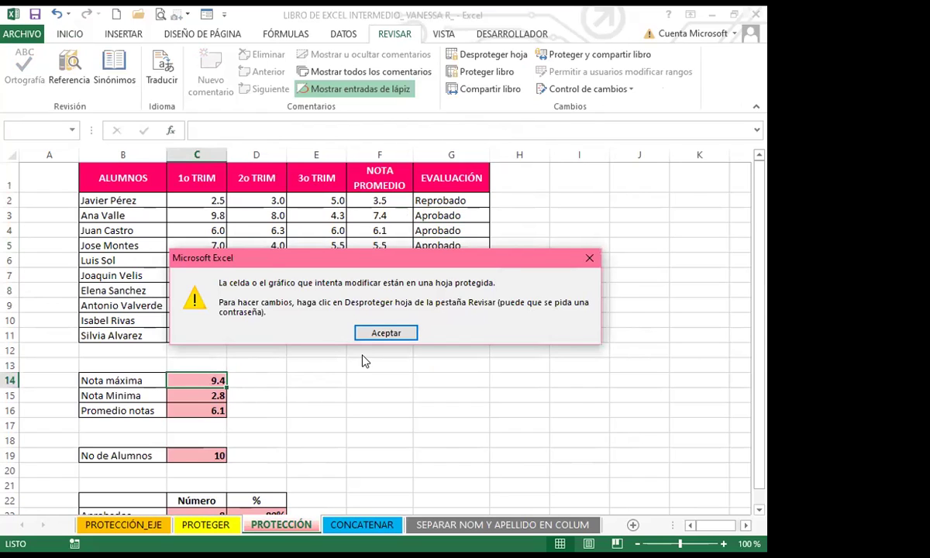
pyautogui.click(593, 259)
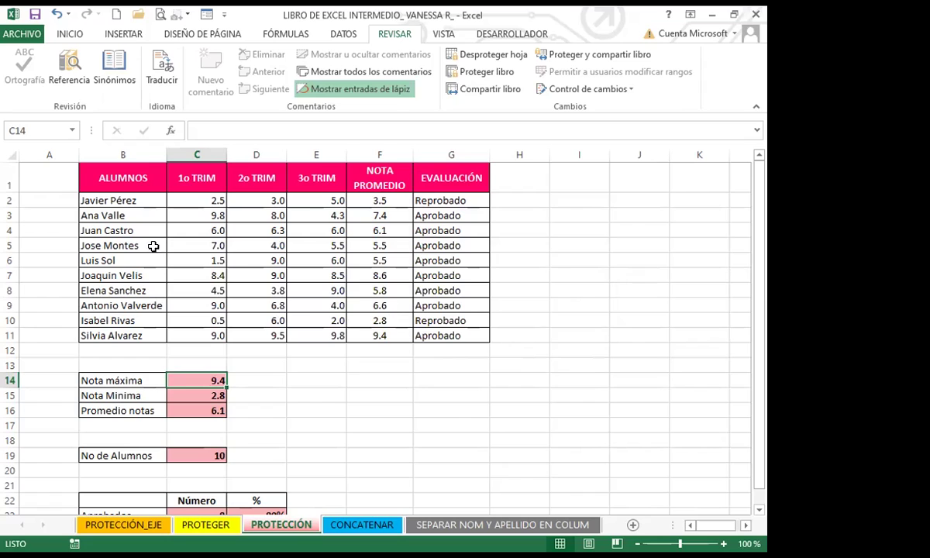
pyautogui.click(132, 199)
# Step: Enter 5 in C2, undo it, then enter 4 instead
pyautogui.click(214, 200)
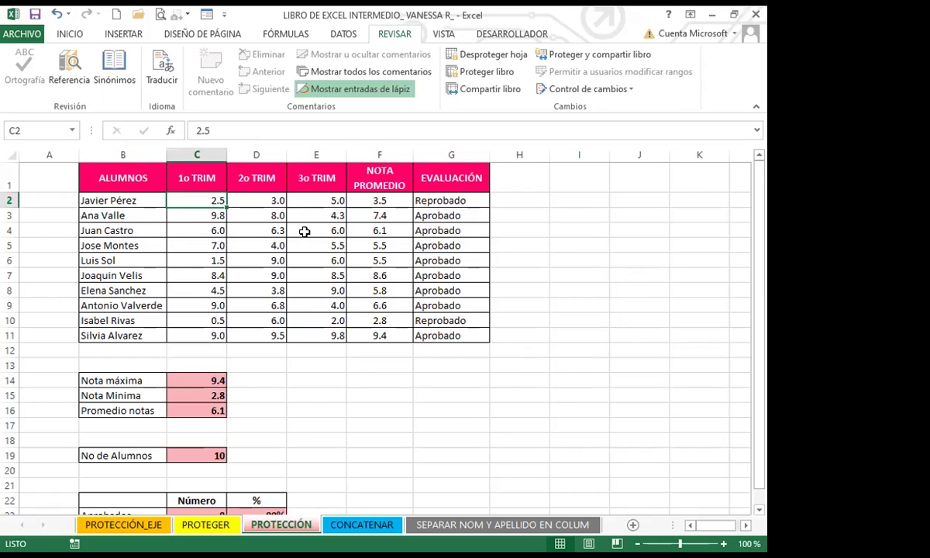
pyautogui.write('5')
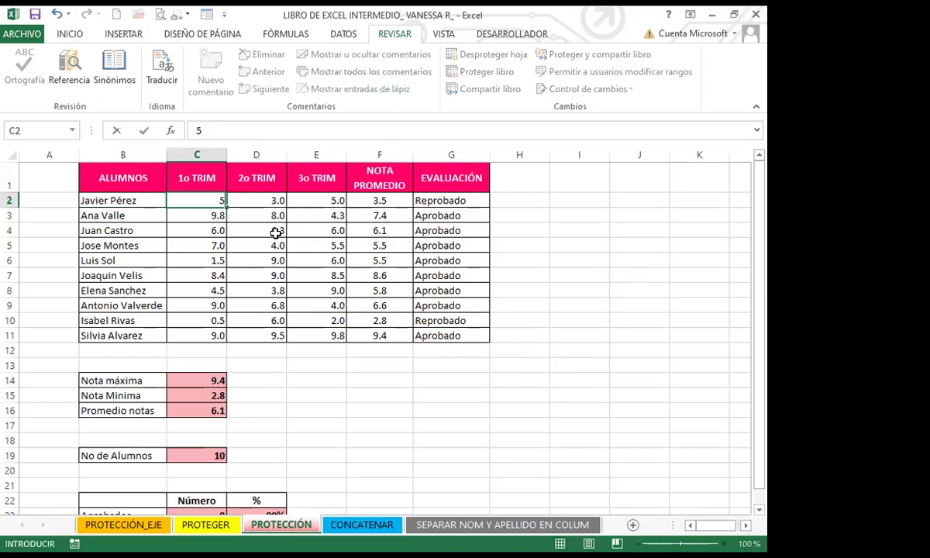
pyautogui.hotkey('ctrl', 'Return')
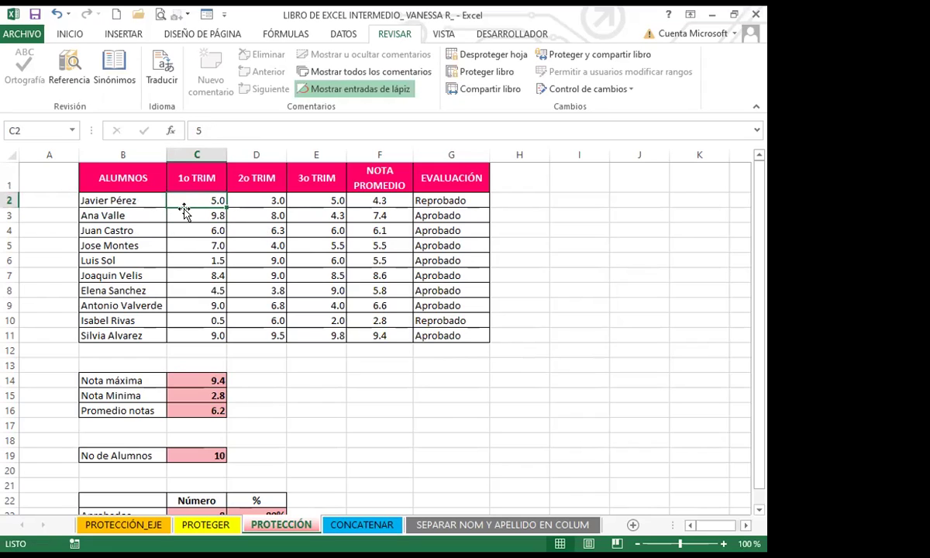
pyautogui.hotkey('ctrl', 'z')
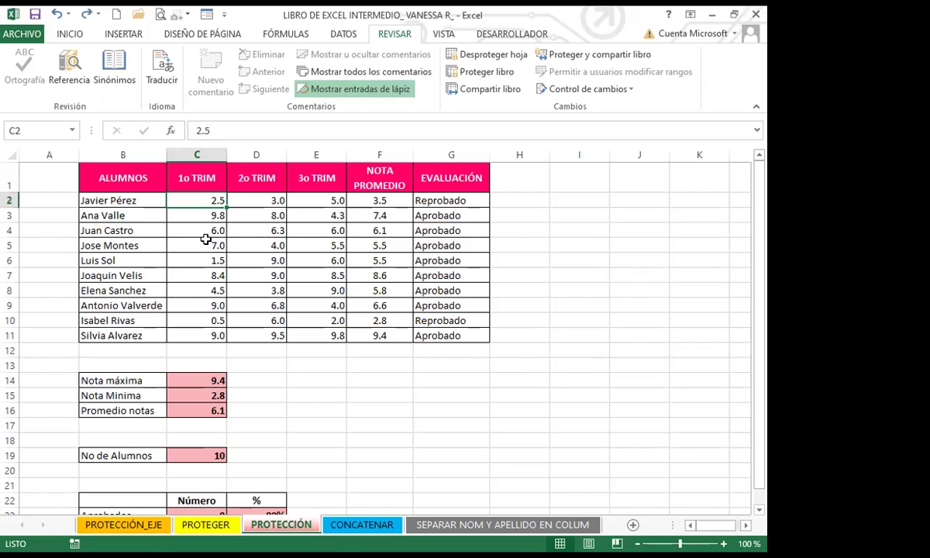
pyautogui.write('4')
pyautogui.press('Return')
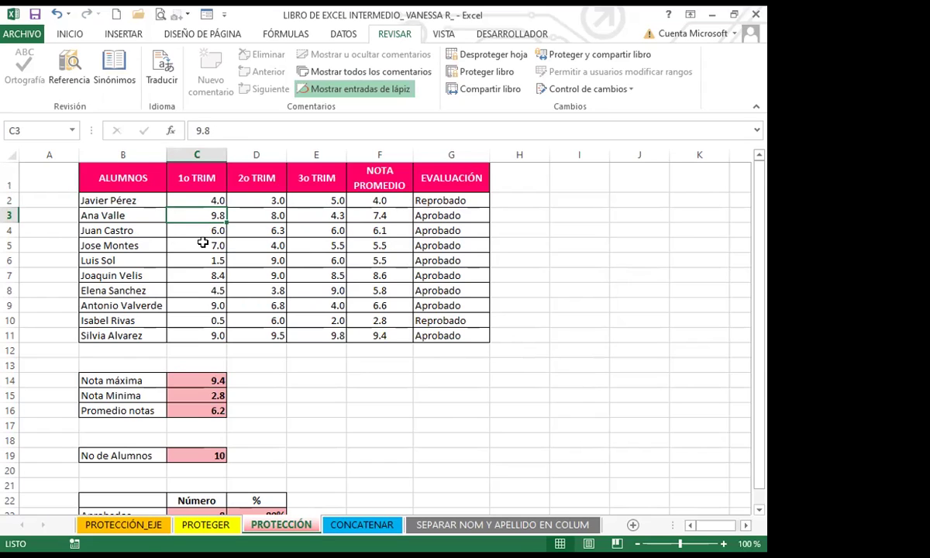
# Step: Highlight the editable grade range B2:E11 and check the EVALUACIÓN result in G2
pyautogui.moveTo(110, 195); pyautogui.dragTo(306, 331)
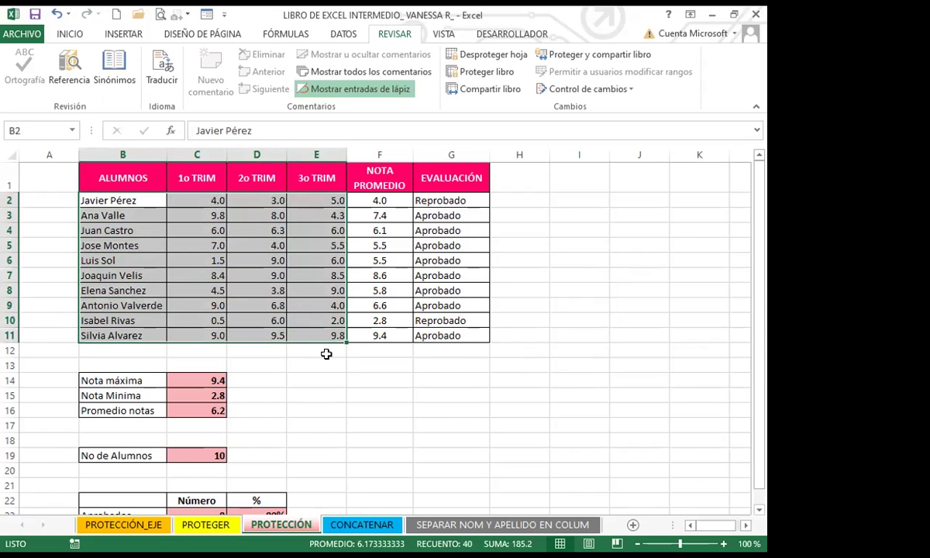
pyautogui.click(319, 353)
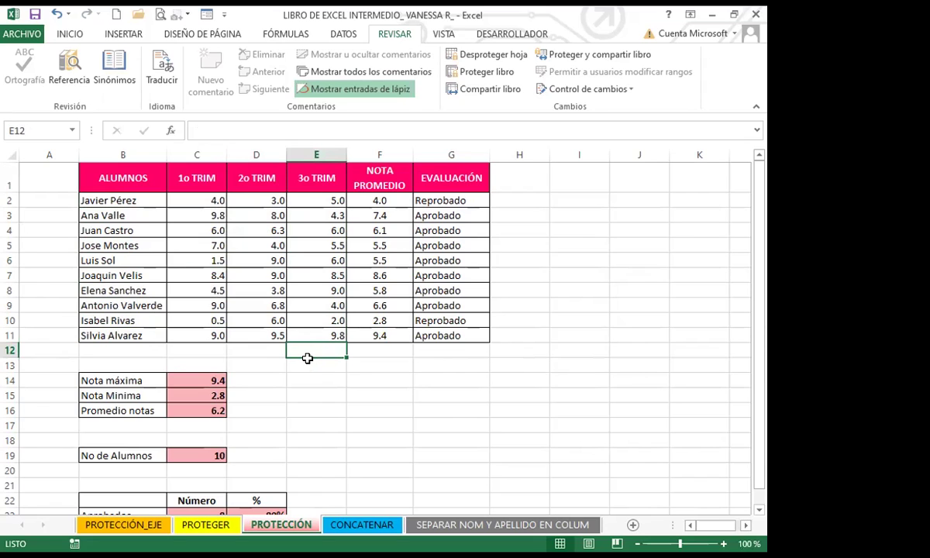
pyautogui.click(419, 197)
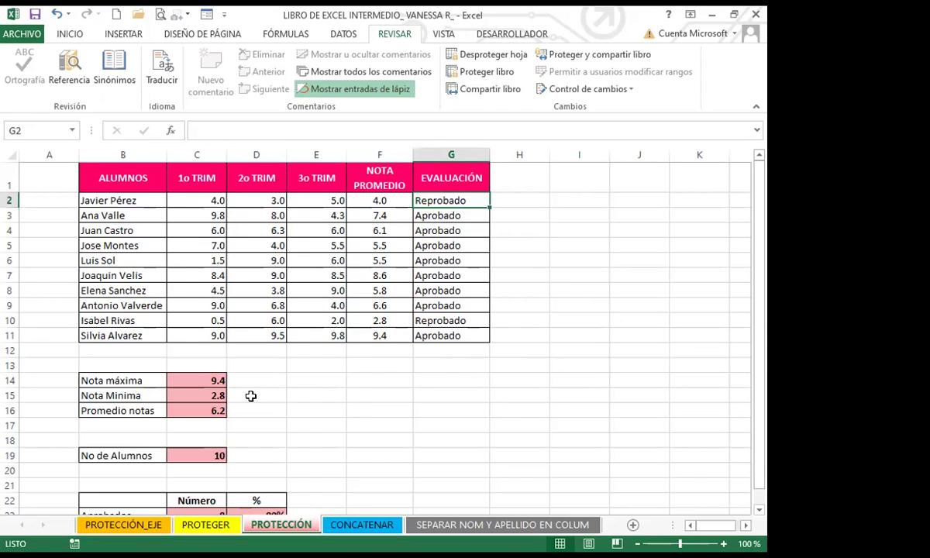
pyautogui.click(381, 376)
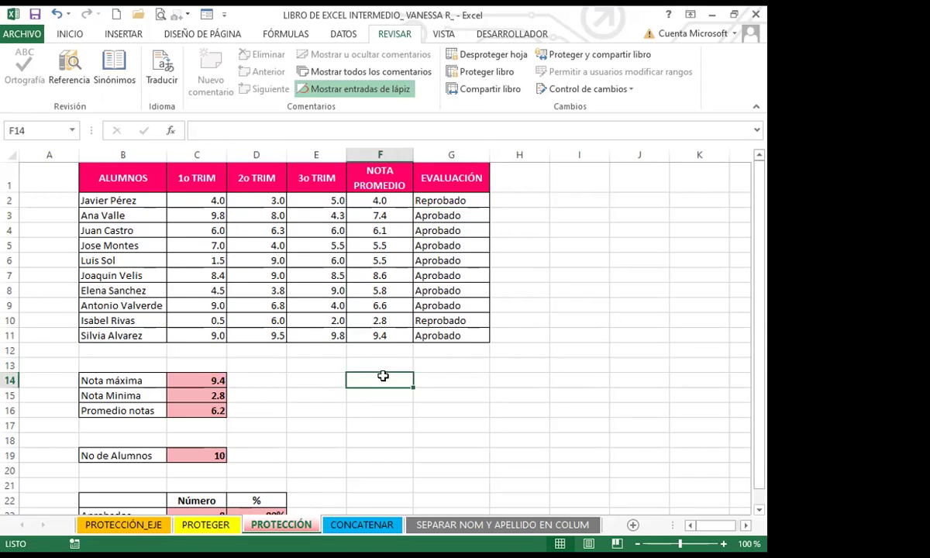
pyautogui.click(425, 201)
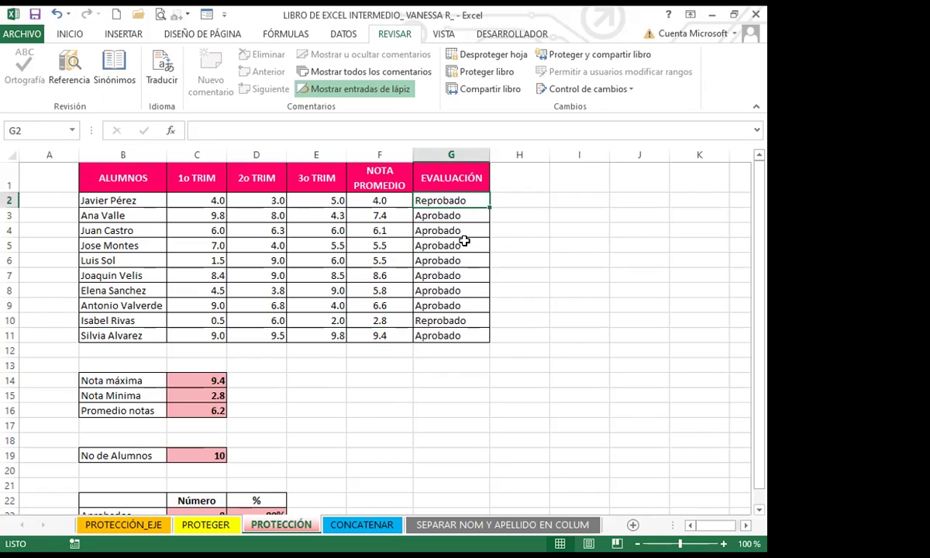
pyautogui.click(463, 244)
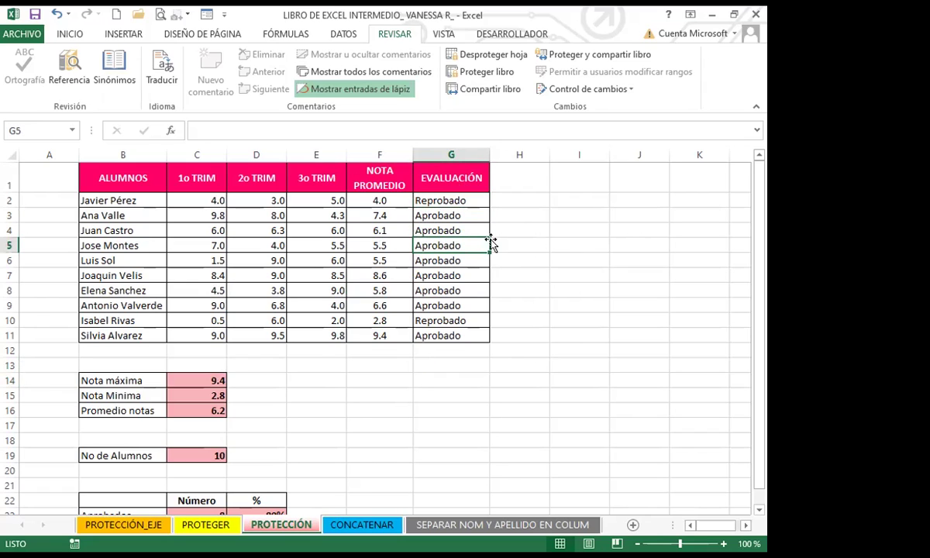
pyautogui.click(444, 216)
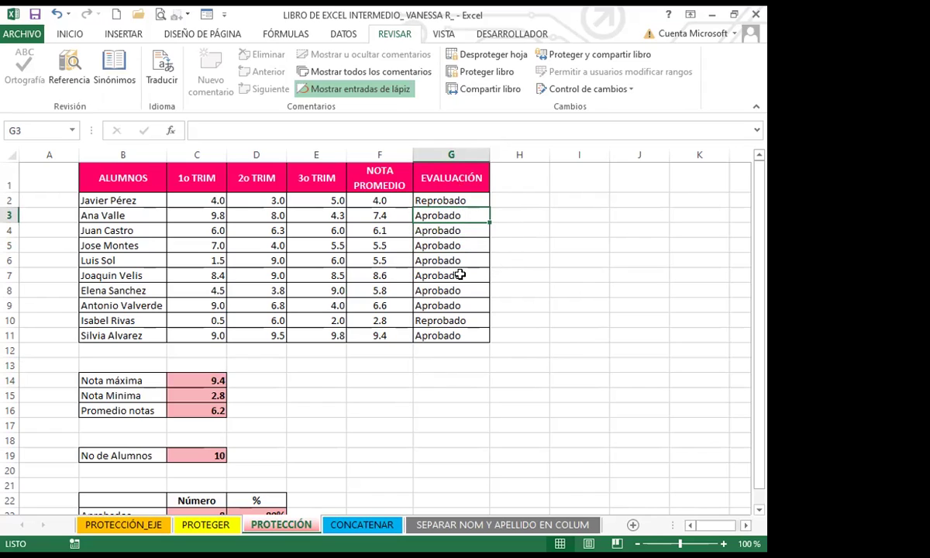
pyautogui.click(368, 273)
pyautogui.click(379, 199)
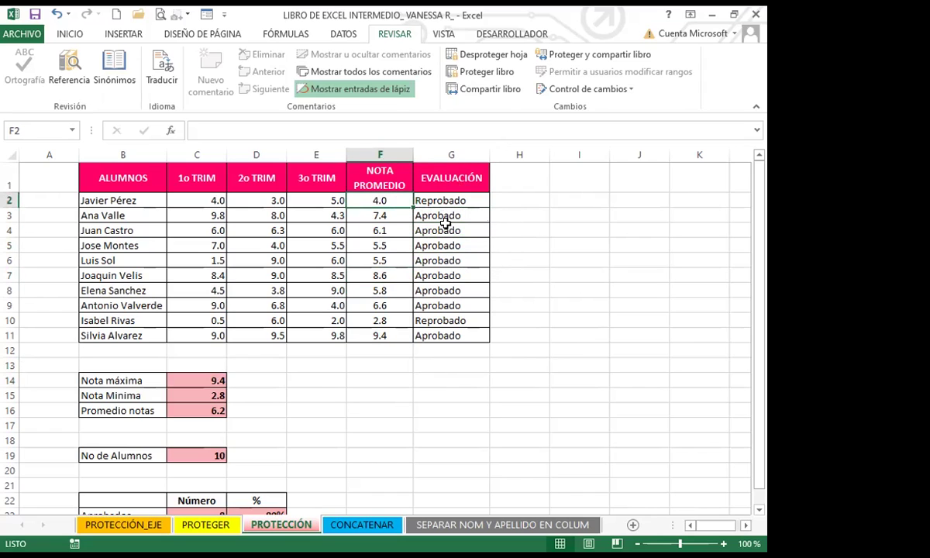
pyautogui.click(419, 204)
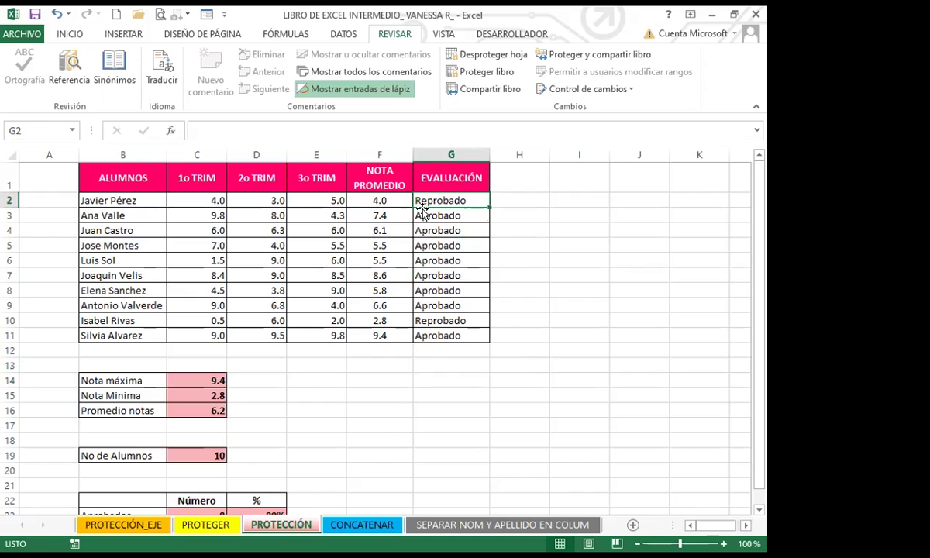
pyautogui.click(364, 228)
pyautogui.moveTo(370, 195); pyautogui.dragTo(465, 332)
pyautogui.click(380, 290)
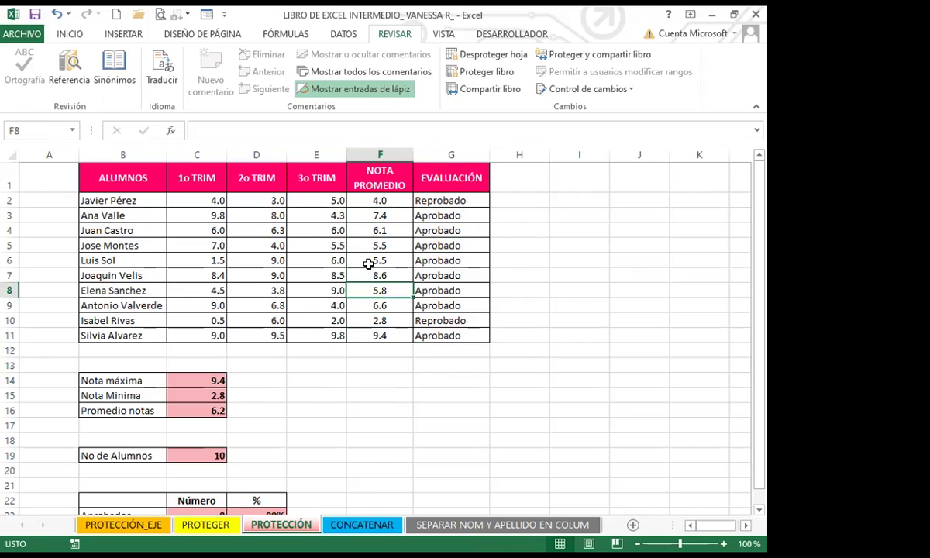
pyautogui.moveTo(376, 183); pyautogui.dragTo(451, 335)
pyautogui.click(434, 318)
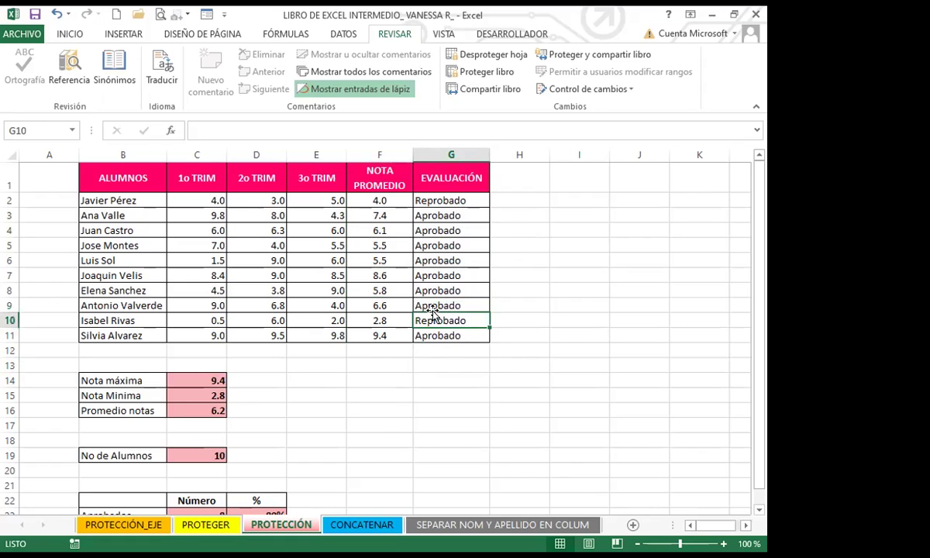
pyautogui.click(376, 244)
pyautogui.press('Delete')
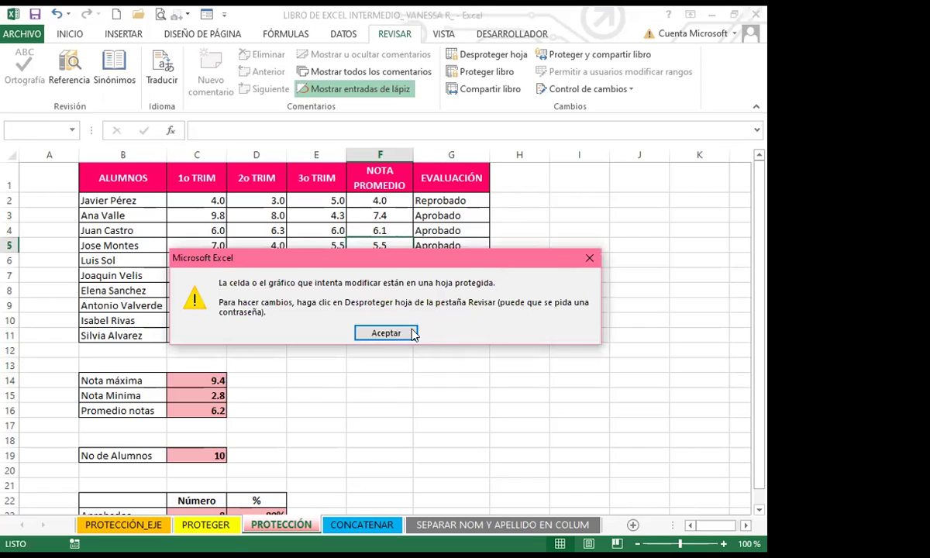
pyautogui.click(408, 332)
pyautogui.click(375, 229)
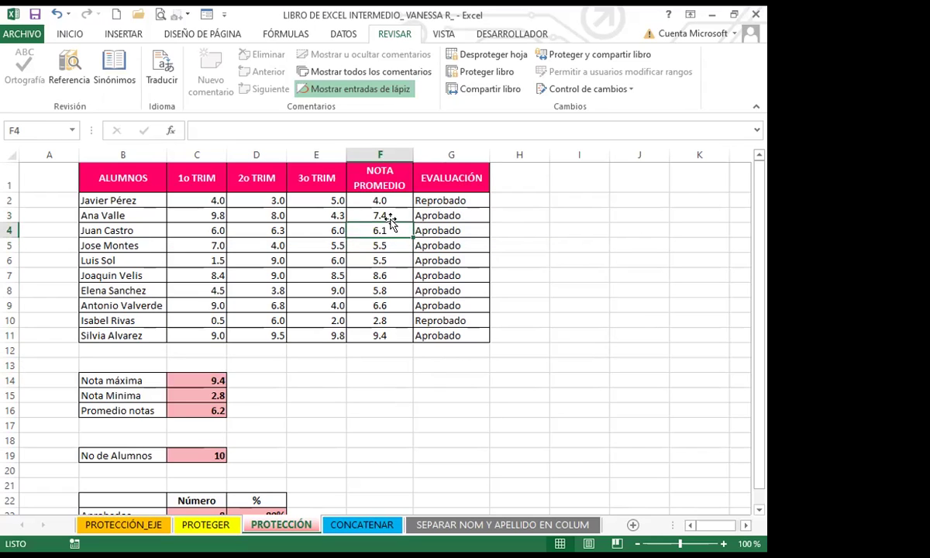
pyautogui.click(216, 129)
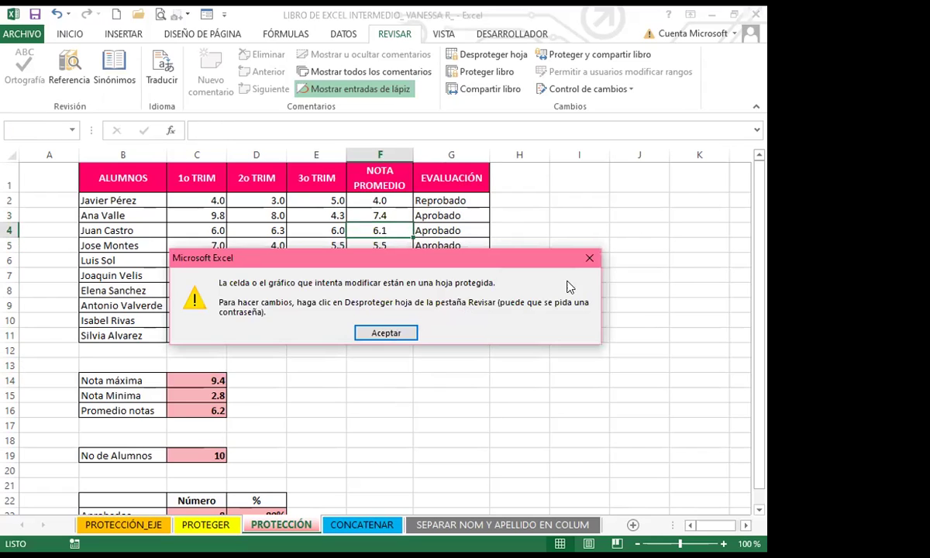
pyautogui.click(590, 257)
pyautogui.click(426, 199)
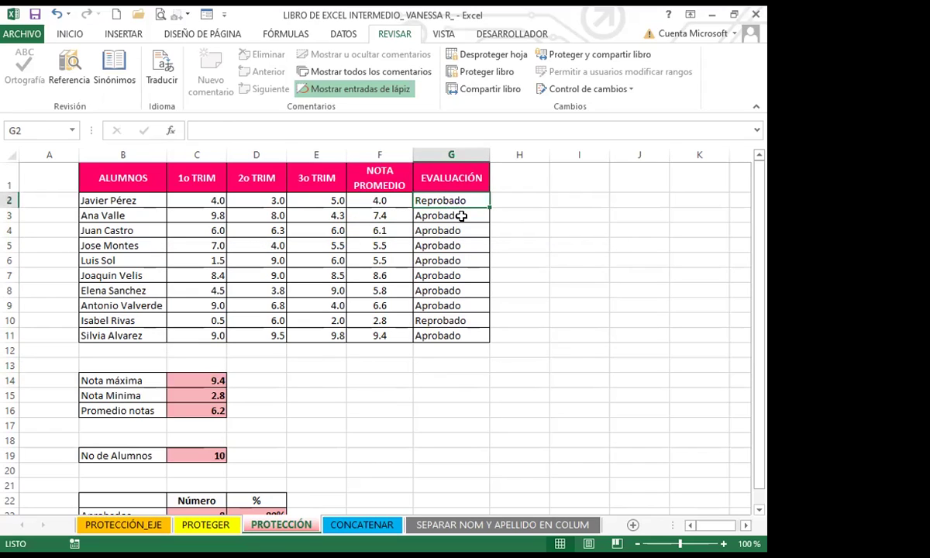
pyautogui.click(197, 376)
pyautogui.click(199, 409)
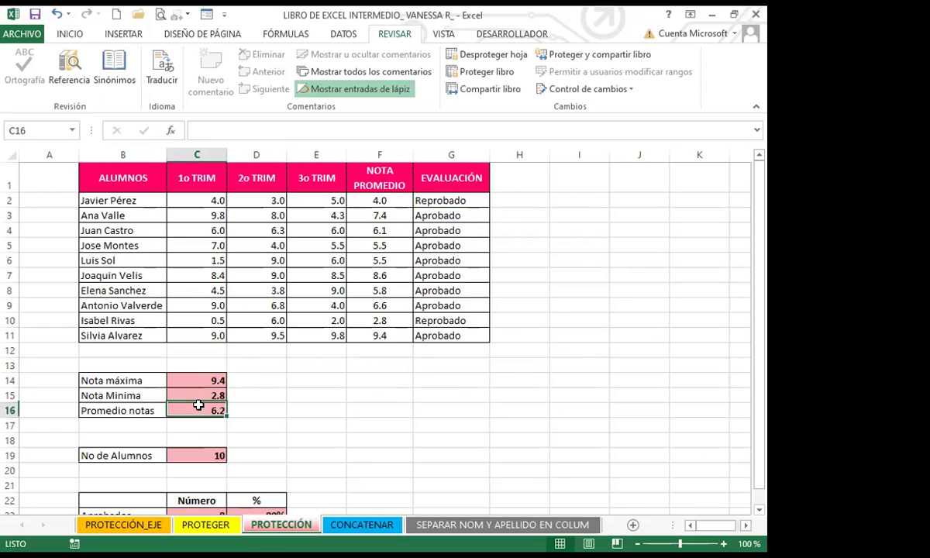
pyautogui.scroll(-3, 294, 401)
pyautogui.scroll(3, 272, 305)
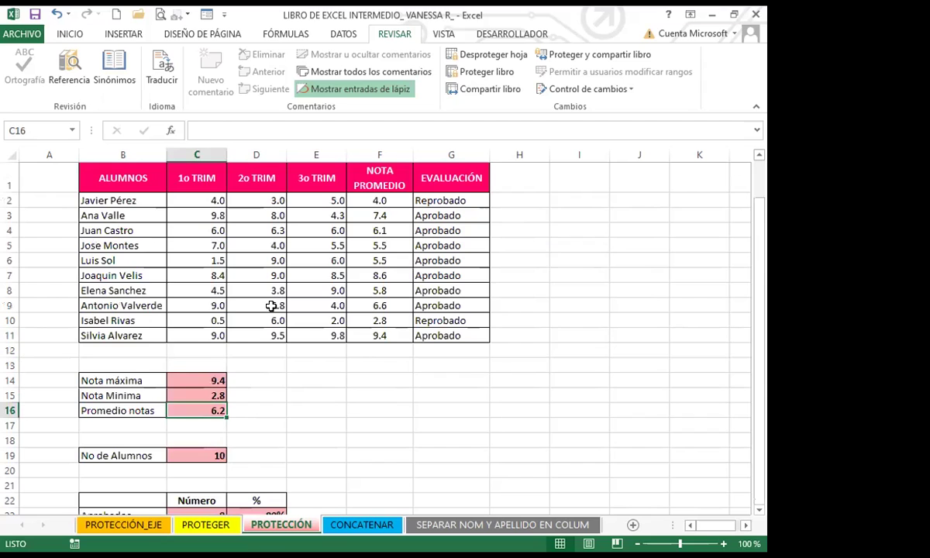
pyautogui.moveTo(82, 200); pyautogui.dragTo(325, 336)
pyautogui.click(269, 374)
pyautogui.click(217, 320)
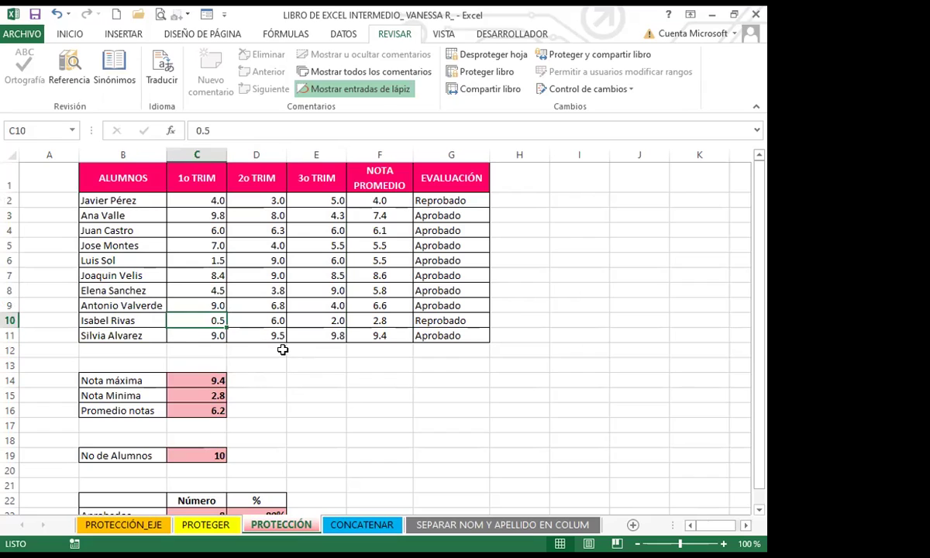
pyautogui.click(262, 290)
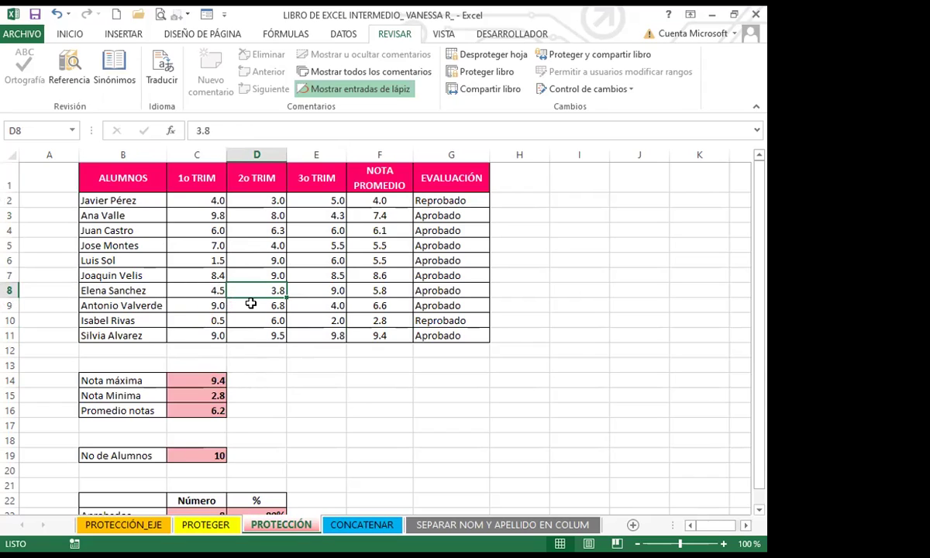
pyautogui.click(440, 288)
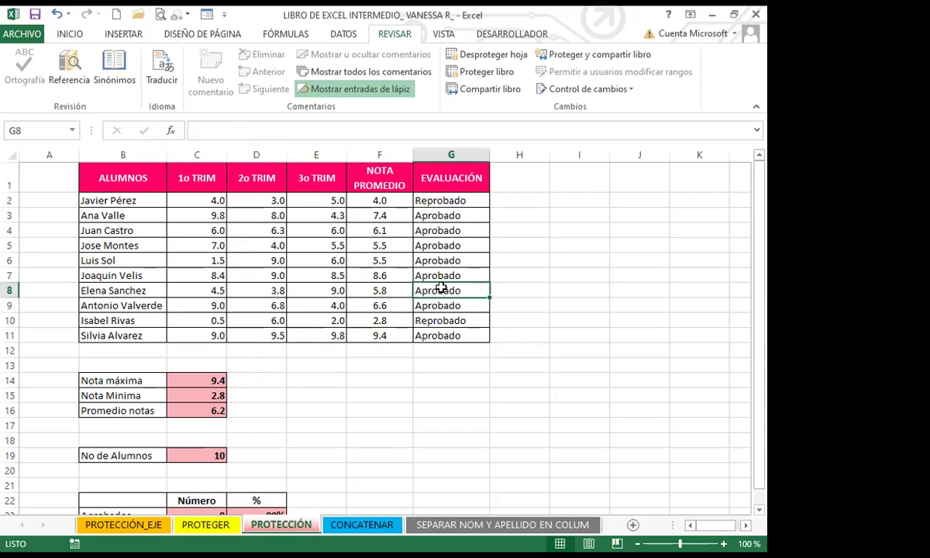
pyautogui.click(379, 316)
pyautogui.click(199, 410)
pyautogui.click(203, 453)
pyautogui.click(395, 450)
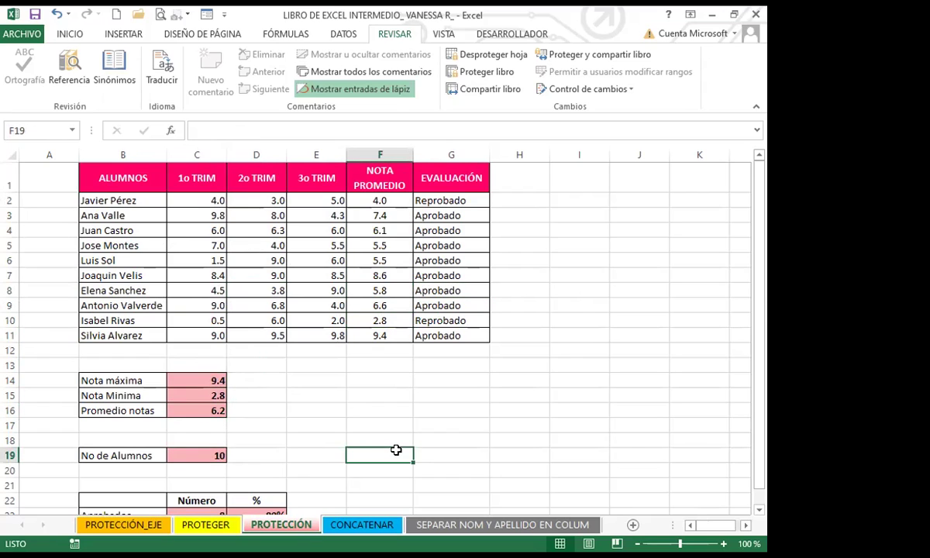
# Step: Erase the stray letter in F19, leaving it unchanged, and scroll down below the summary
pyautogui.write('L')
pyautogui.press('BackSpace')
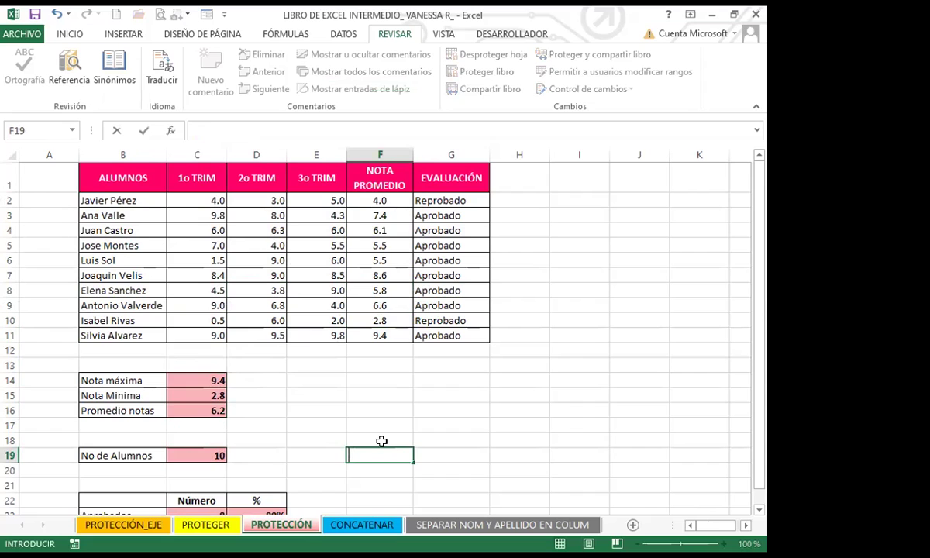
pyautogui.press('Escape')
pyautogui.click(447, 454)
pyautogui.click(358, 456)
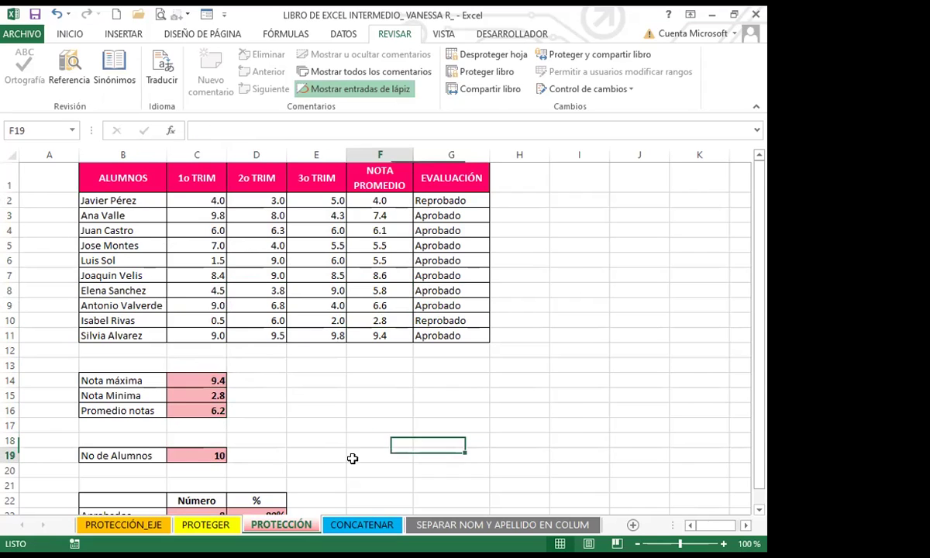
pyautogui.scroll(-5, 400, 420)
pyautogui.scroll(-2, 400, 420)
pyautogui.click(376, 336)
# Step: Enter H in cells G34, F34, F32 and G32
pyautogui.click(457, 353)
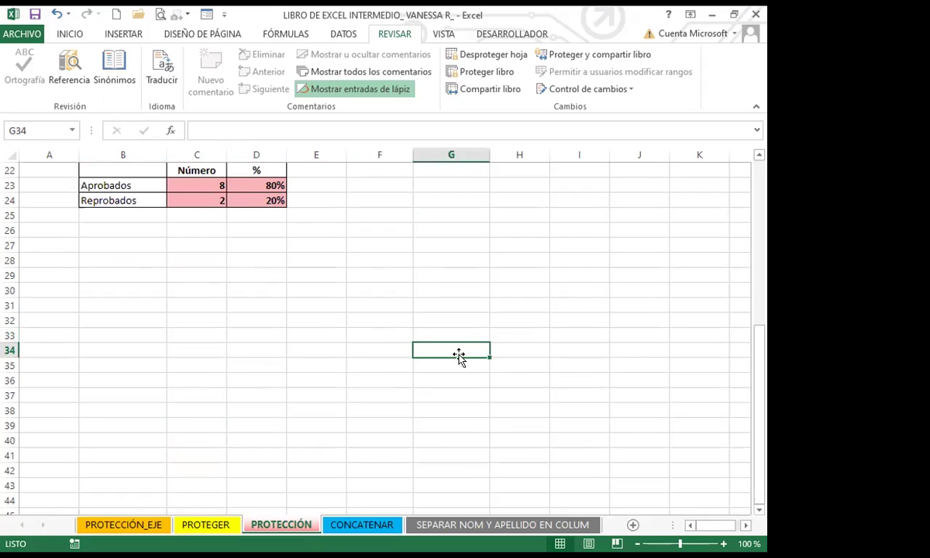
pyautogui.write('H')
pyautogui.click(356, 350)
pyautogui.write('H')
pyautogui.click(368, 317)
pyautogui.write('H')
pyautogui.click(437, 319)
pyautogui.write('H')
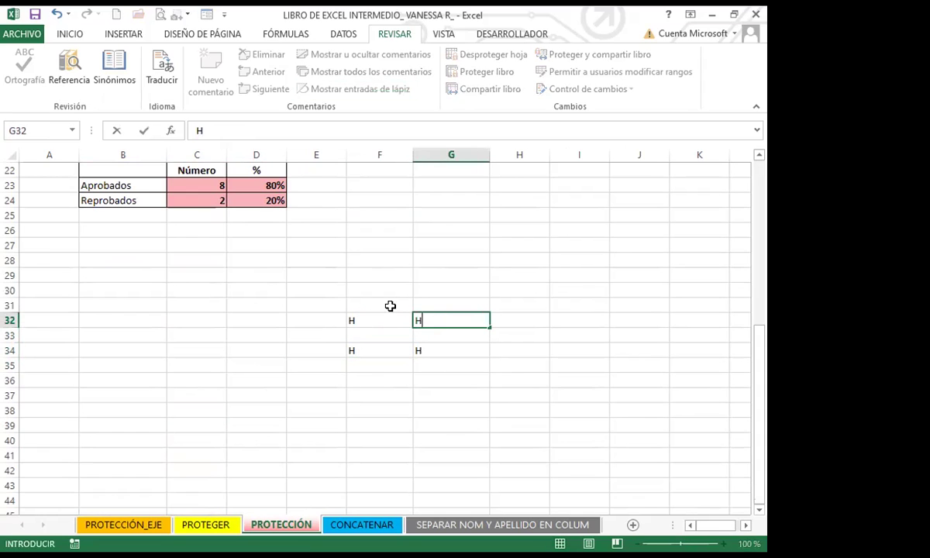
pyautogui.click(380, 304)
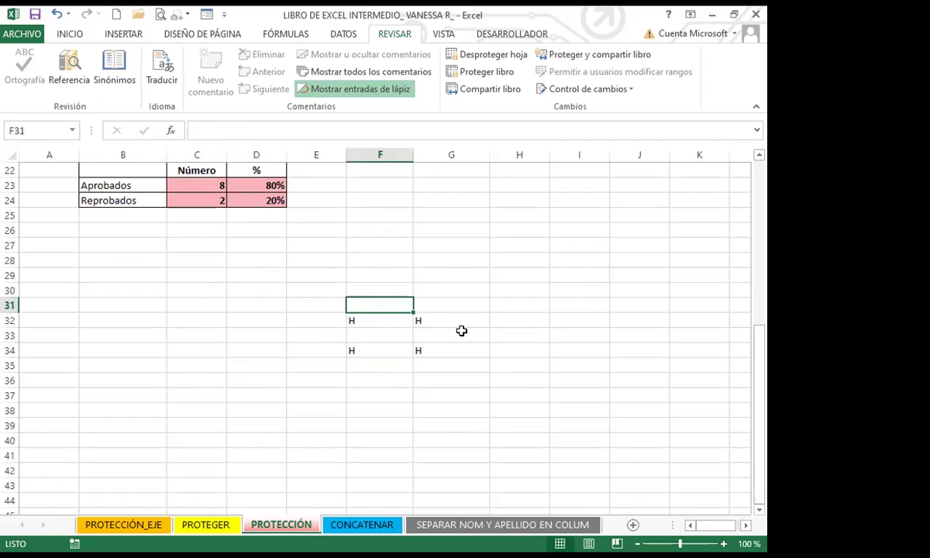
# Step: Move away from the test entries and select the locked Aprobados count in C23
pyautogui.click(390, 377)
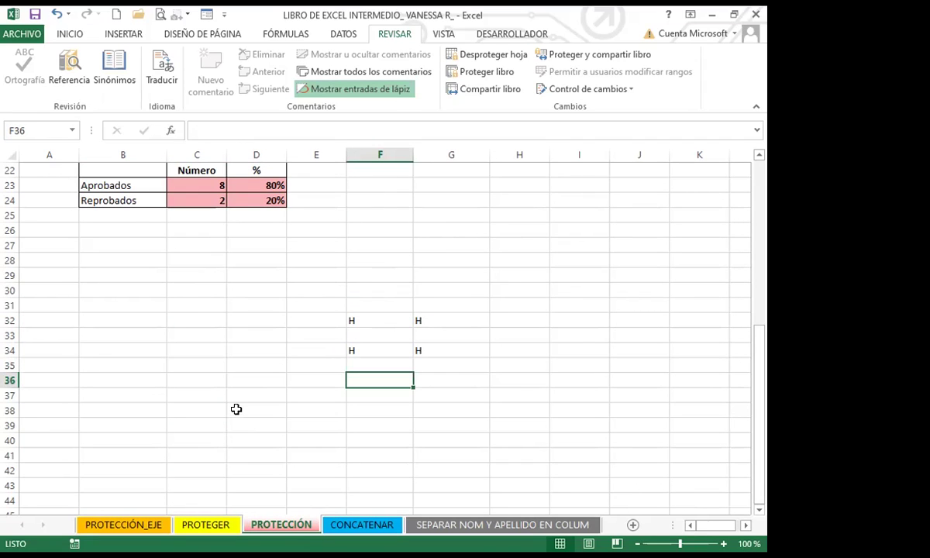
pyautogui.scroll(3, 236, 410)
pyautogui.click(235, 397)
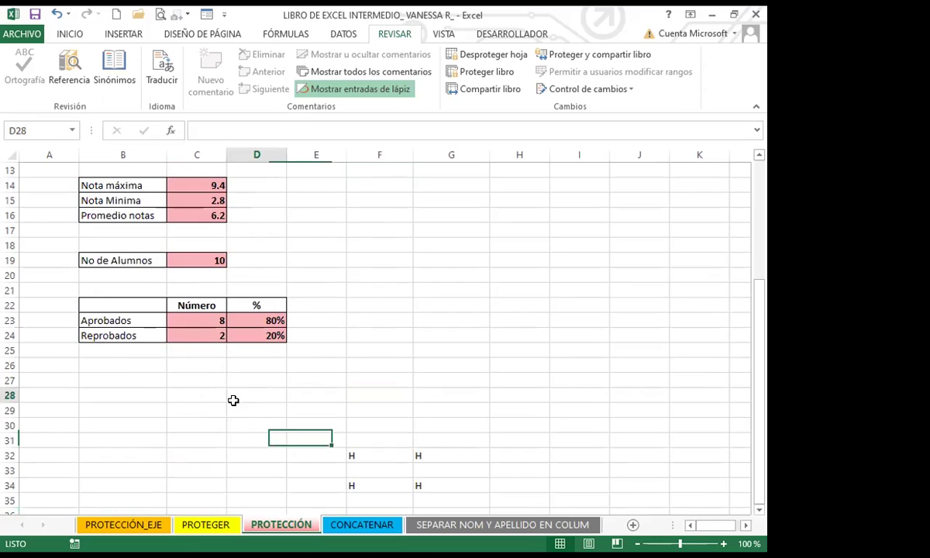
pyautogui.click(200, 314)
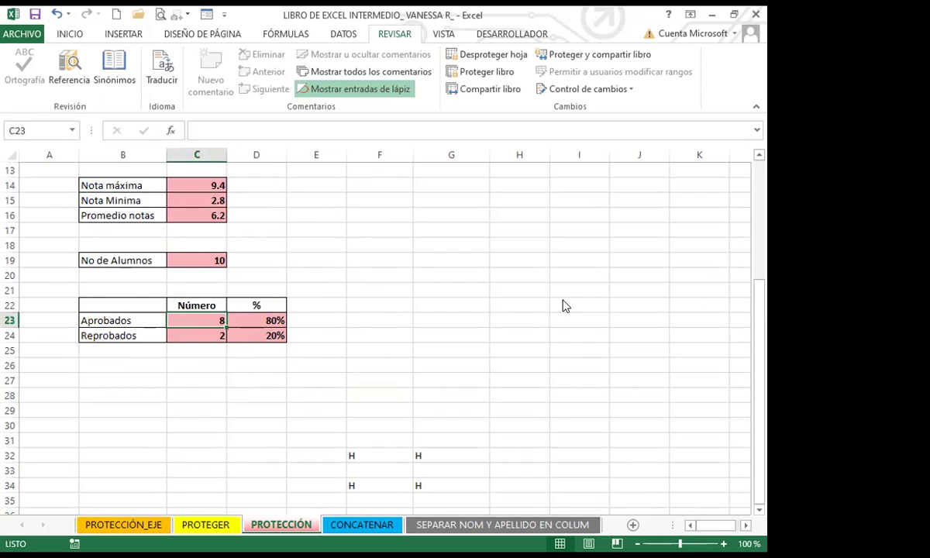
# Step: Try deleting the locked C23 count, dismiss the protection warning, and scroll back up
pyautogui.press('Delete')
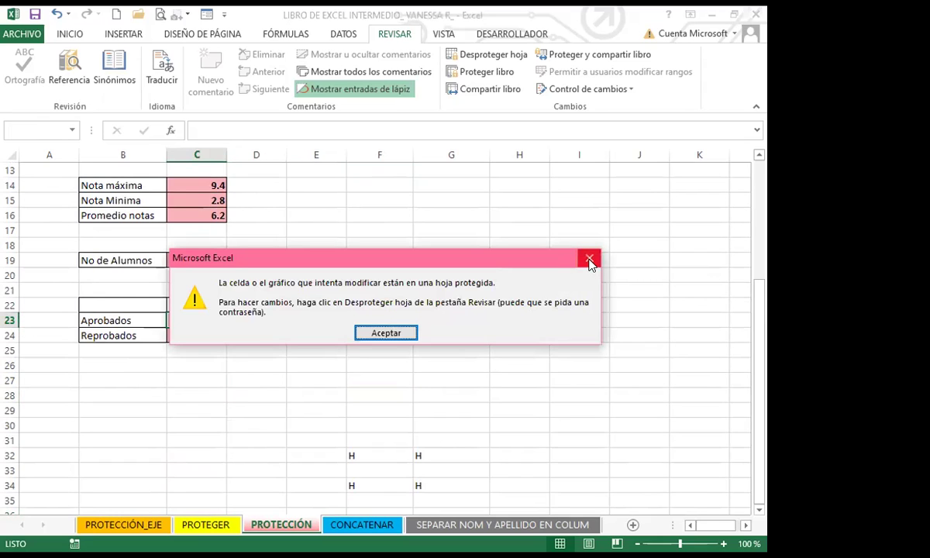
pyautogui.click(589, 260)
pyautogui.click(232, 363)
pyautogui.click(379, 361)
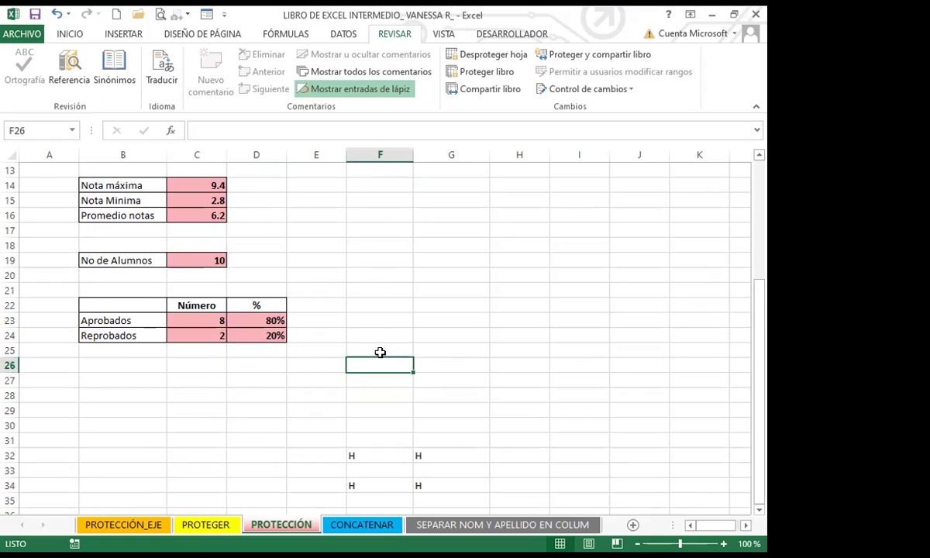
pyautogui.scroll(4, 397, 329)
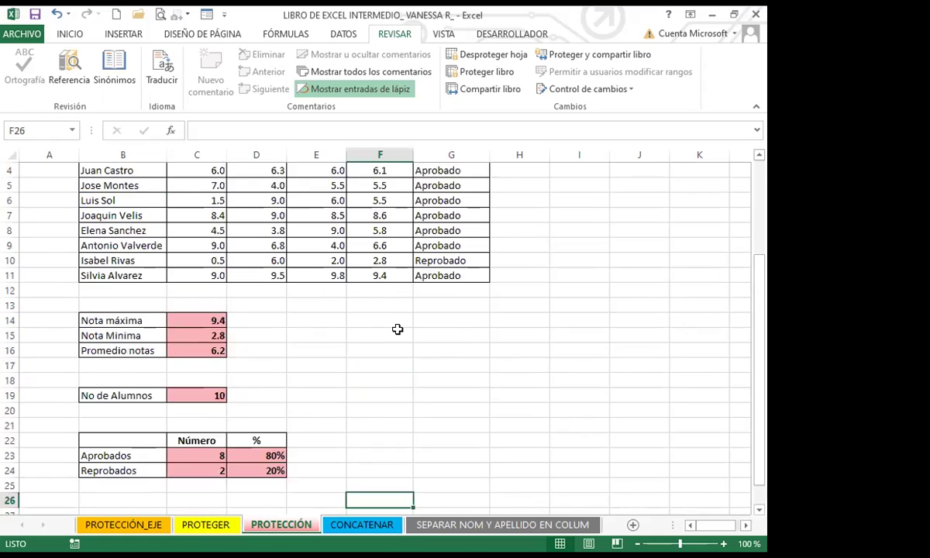
pyautogui.click(409, 360)
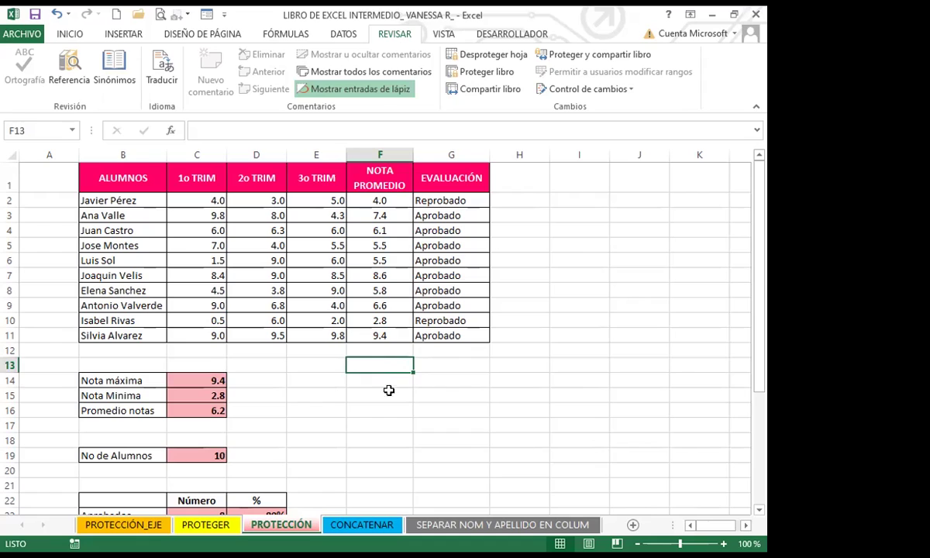
pyautogui.click(397, 391)
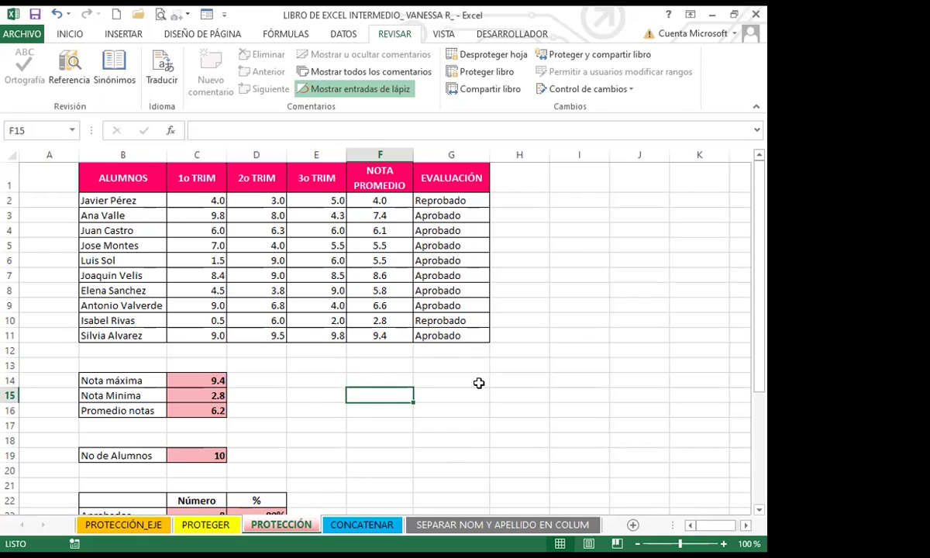
pyautogui.click(517, 382)
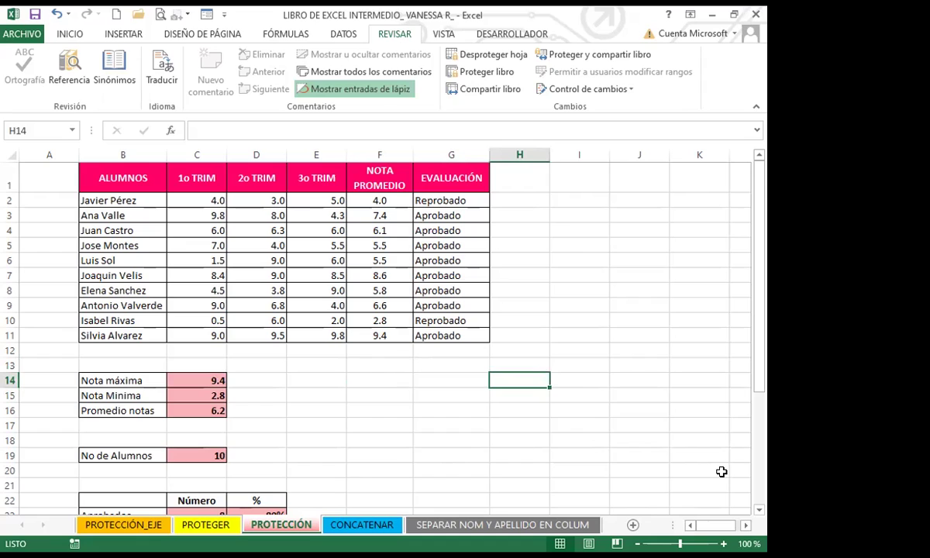
pyautogui.click(641, 457)
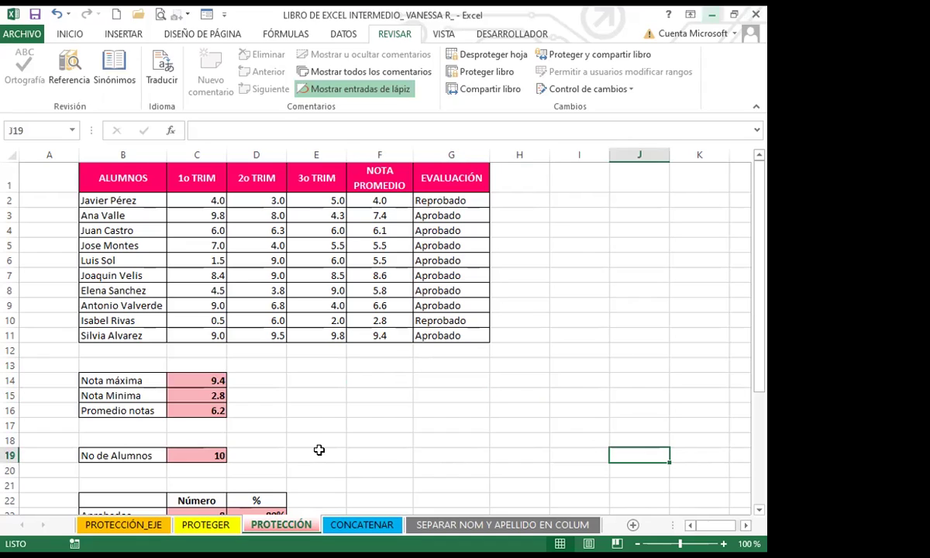
pyautogui.click(318, 425)
pyautogui.click(392, 410)
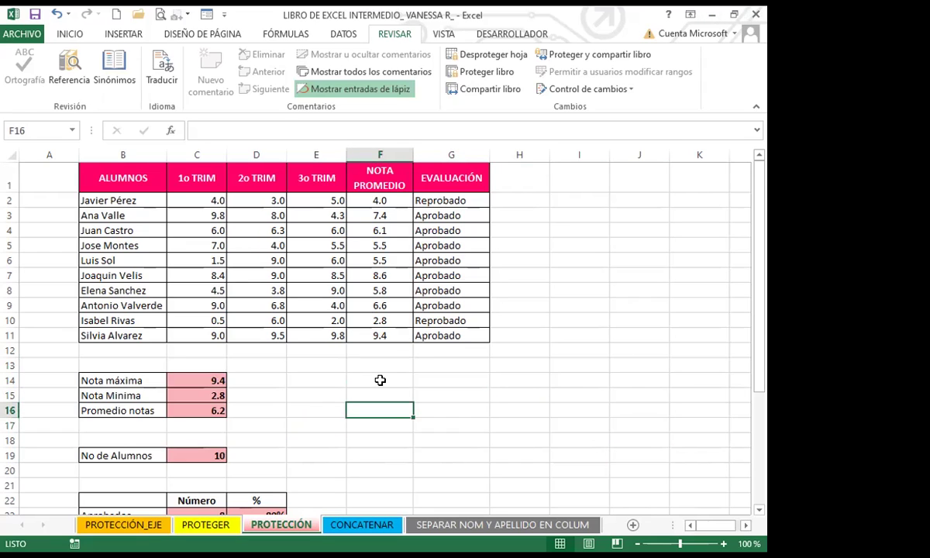
pyautogui.click(253, 391)
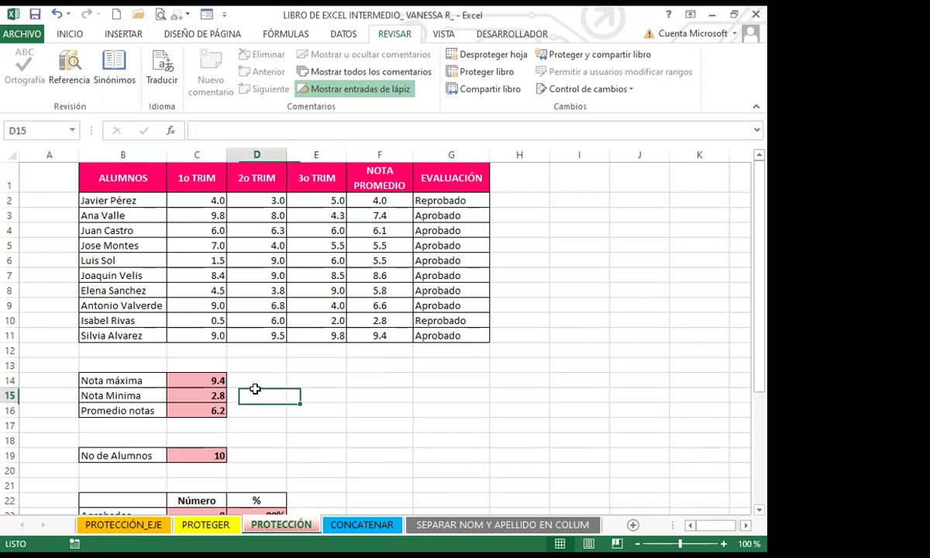
pyautogui.click(190, 380)
pyautogui.click(192, 397)
pyautogui.click(198, 409)
pyautogui.click(203, 381)
pyautogui.click(364, 304)
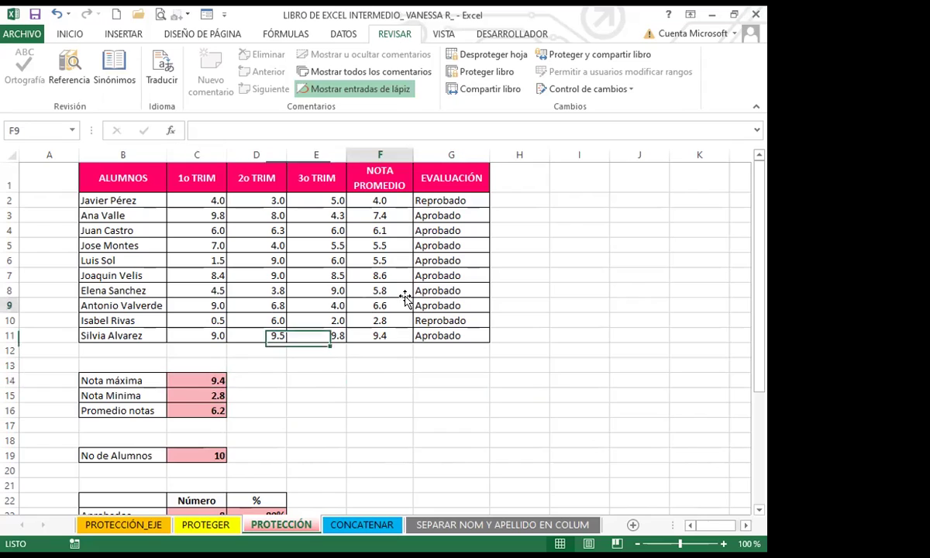
pyautogui.click(457, 302)
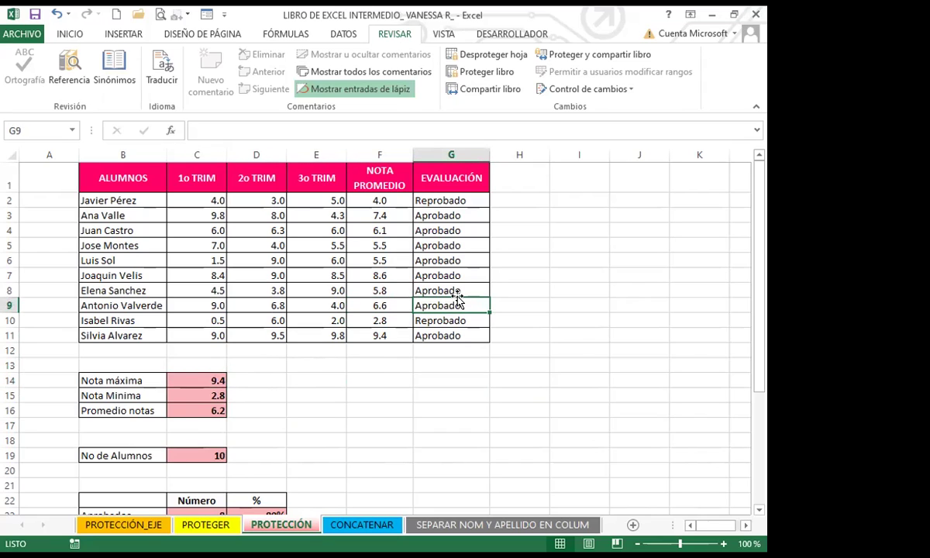
pyautogui.click(423, 336)
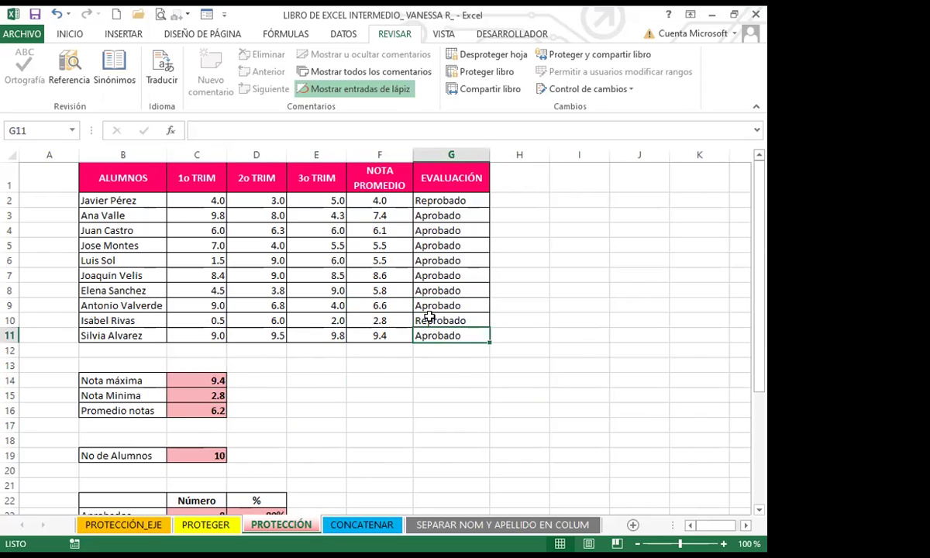
pyautogui.click(349, 392)
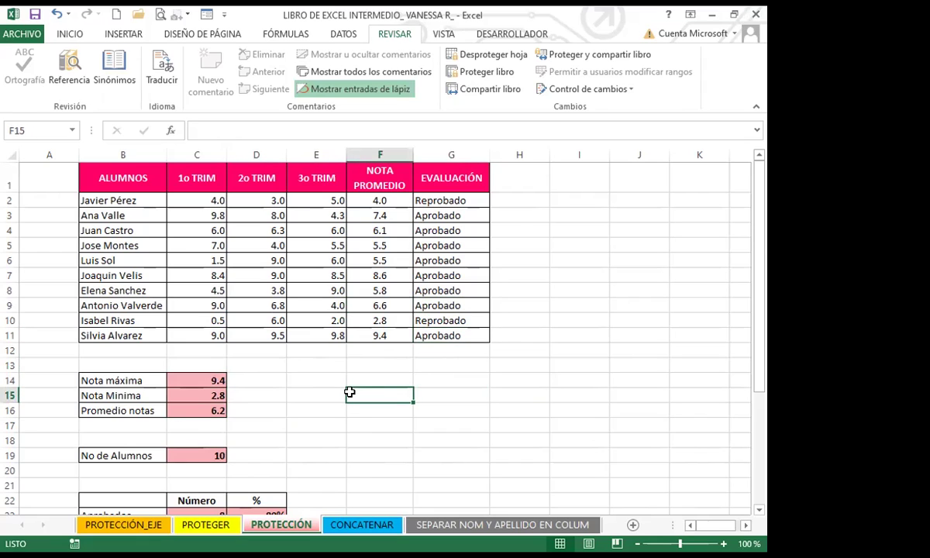
pyautogui.click(306, 394)
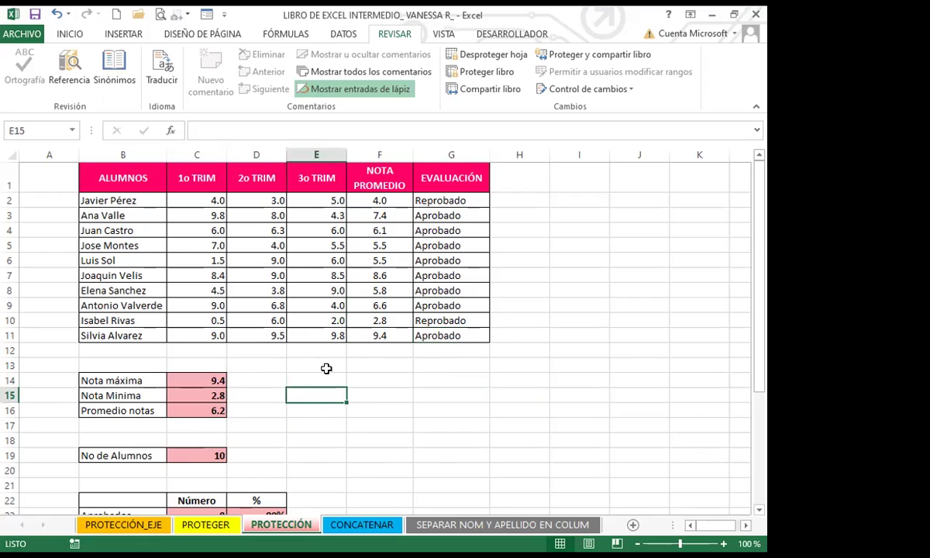
pyautogui.click(373, 378)
pyautogui.click(514, 378)
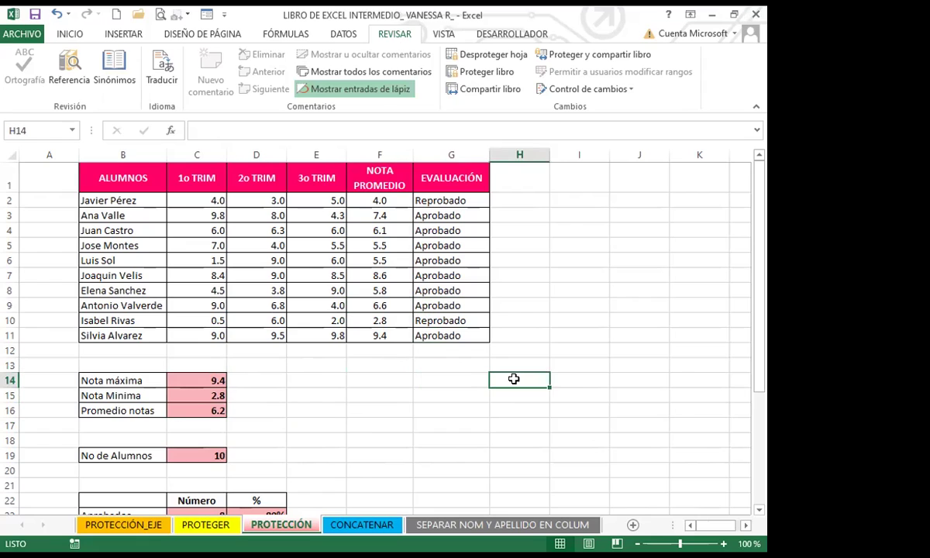
pyautogui.click(364, 392)
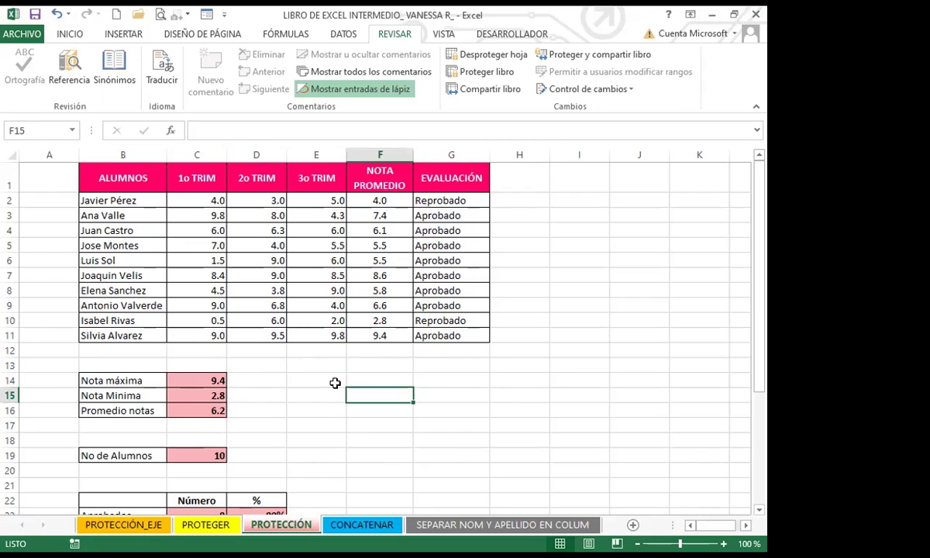
pyautogui.click(426, 353)
pyautogui.click(370, 329)
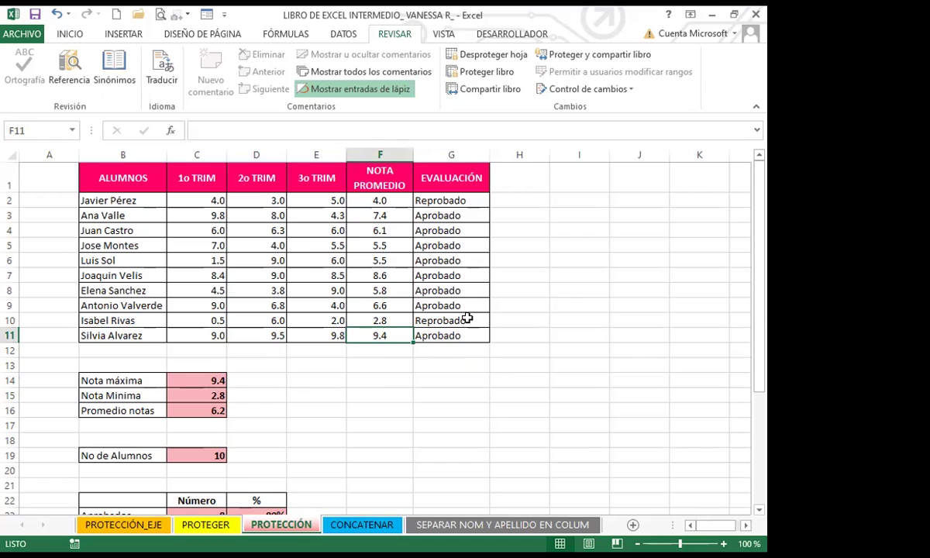
pyautogui.click(299, 273)
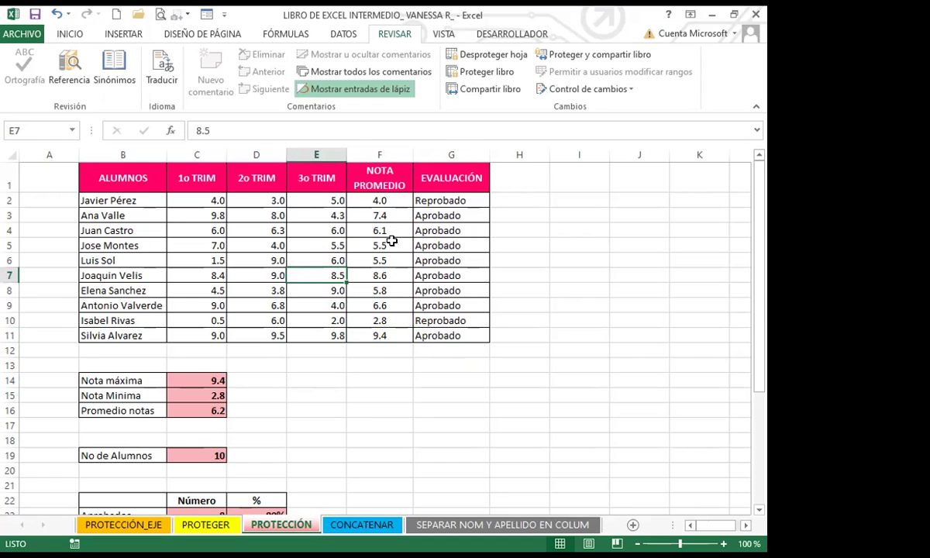
pyautogui.press('Up')
pyautogui.press('Right')
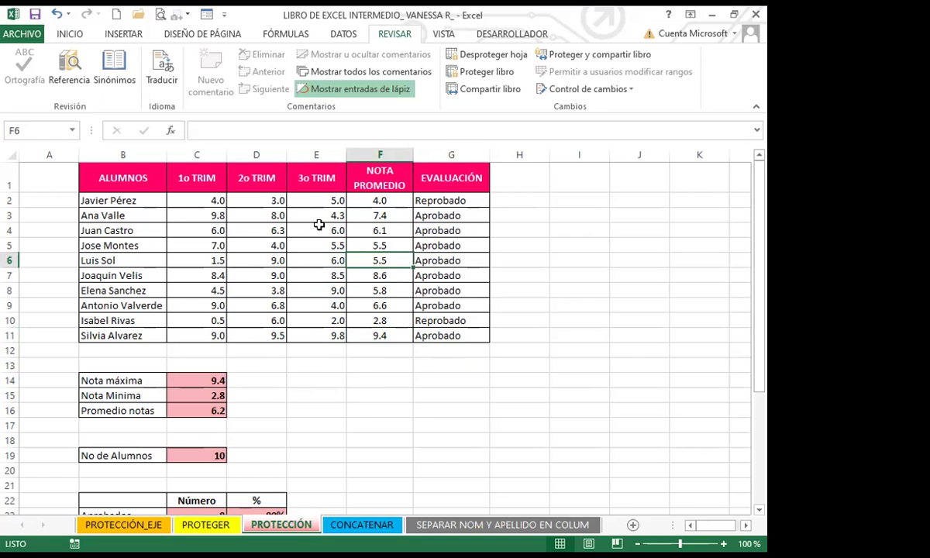
pyautogui.click(456, 272)
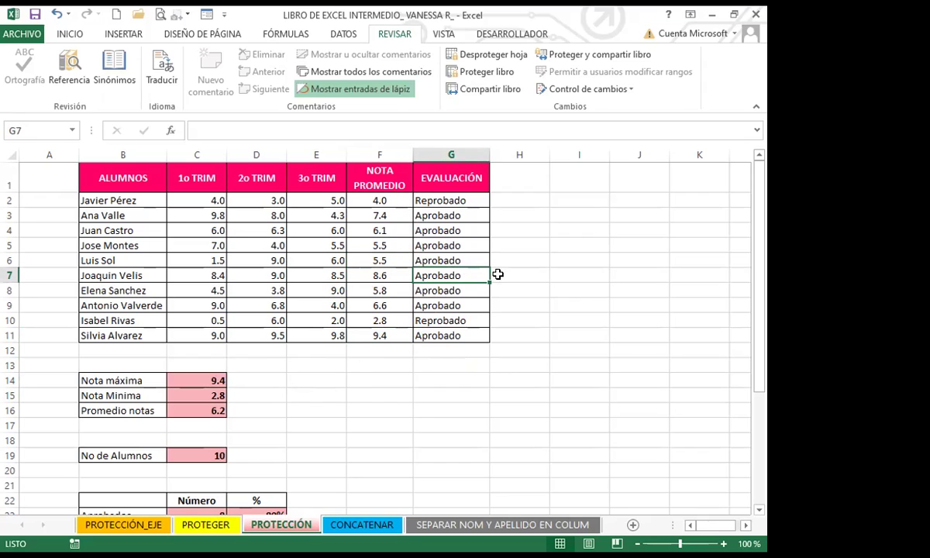
pyautogui.click(430, 200)
pyautogui.click(544, 301)
pyautogui.click(424, 275)
pyautogui.click(426, 226)
pyautogui.click(440, 198)
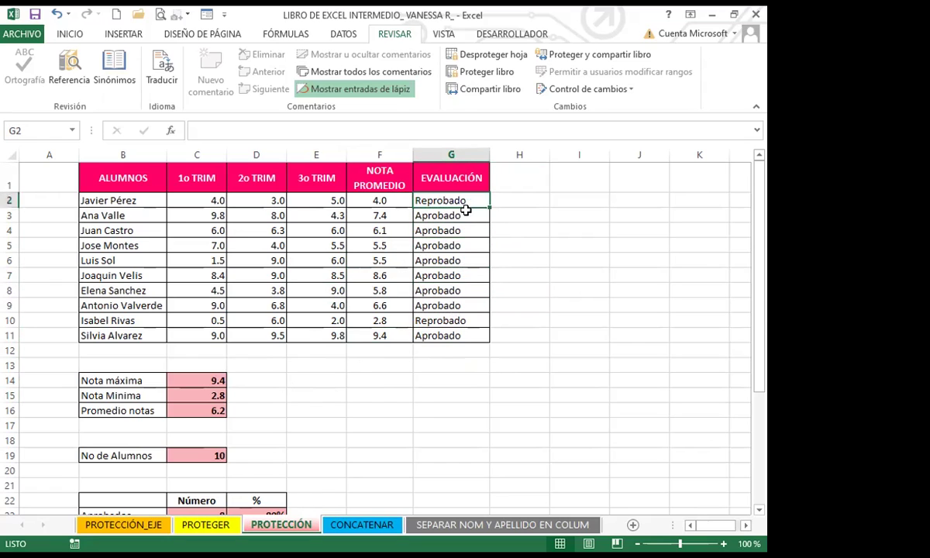
pyautogui.click(436, 244)
pyautogui.moveTo(377, 232); pyautogui.dragTo(379, 242)
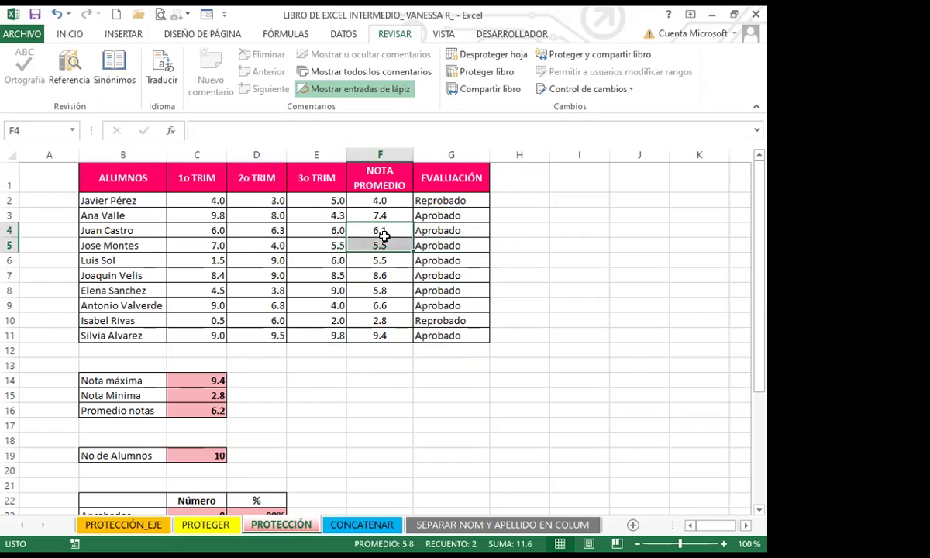
pyautogui.click(434, 245)
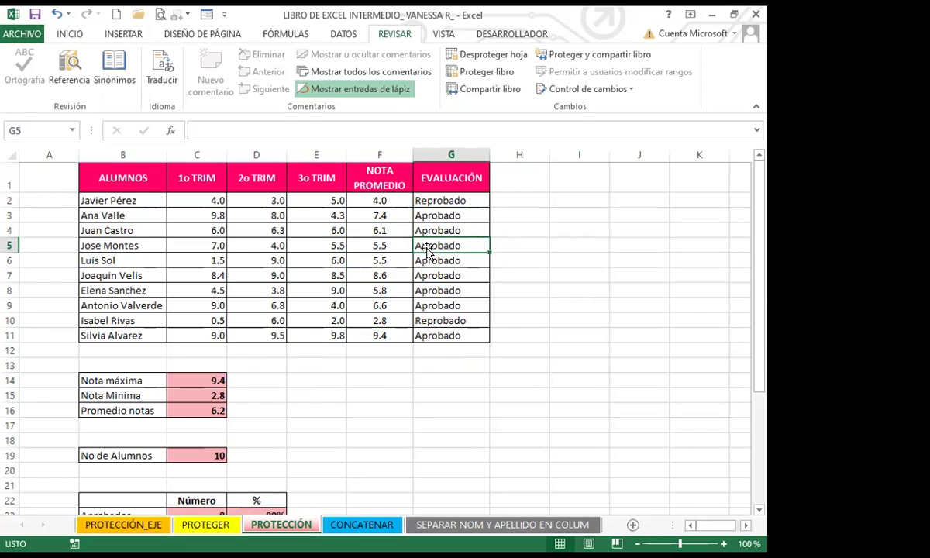
pyautogui.click(379, 245)
pyautogui.moveTo(372, 198); pyautogui.dragTo(450, 332)
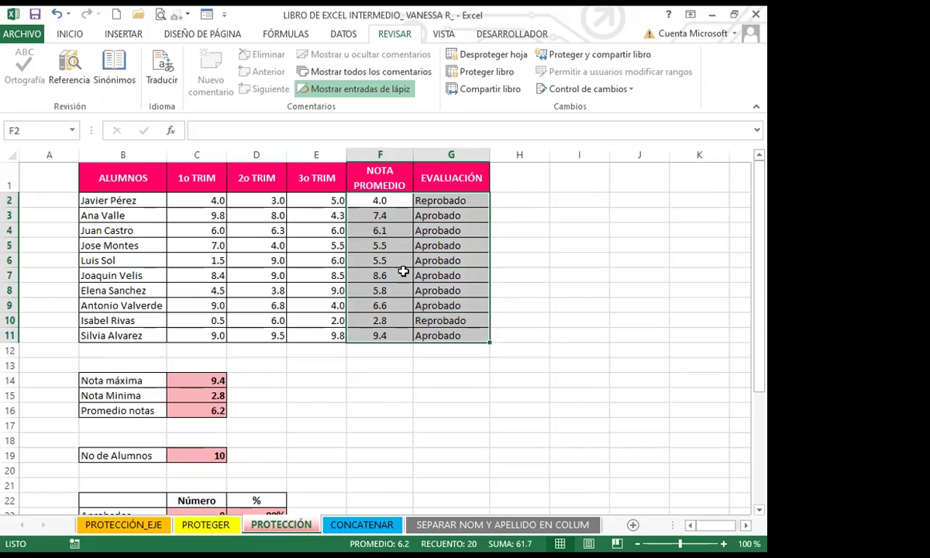
pyautogui.click(310, 276)
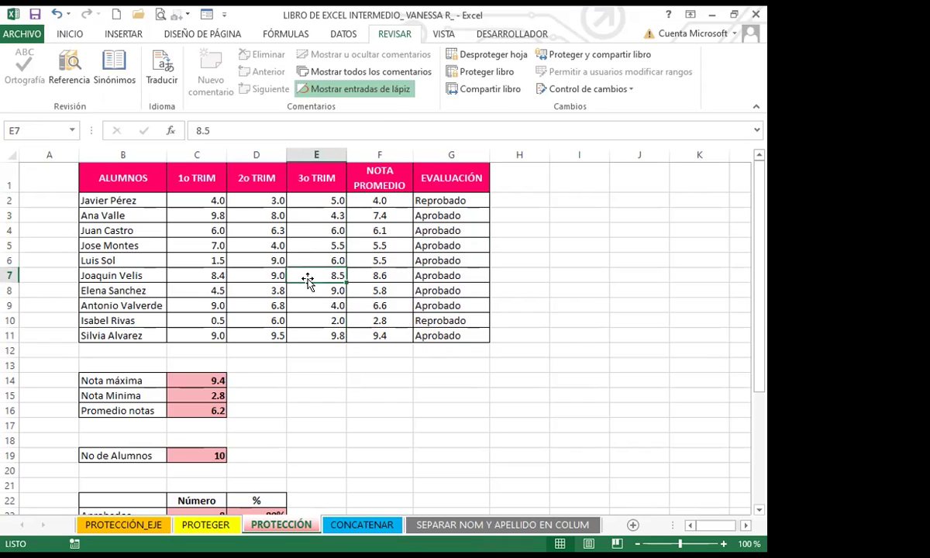
pyautogui.click(506, 364)
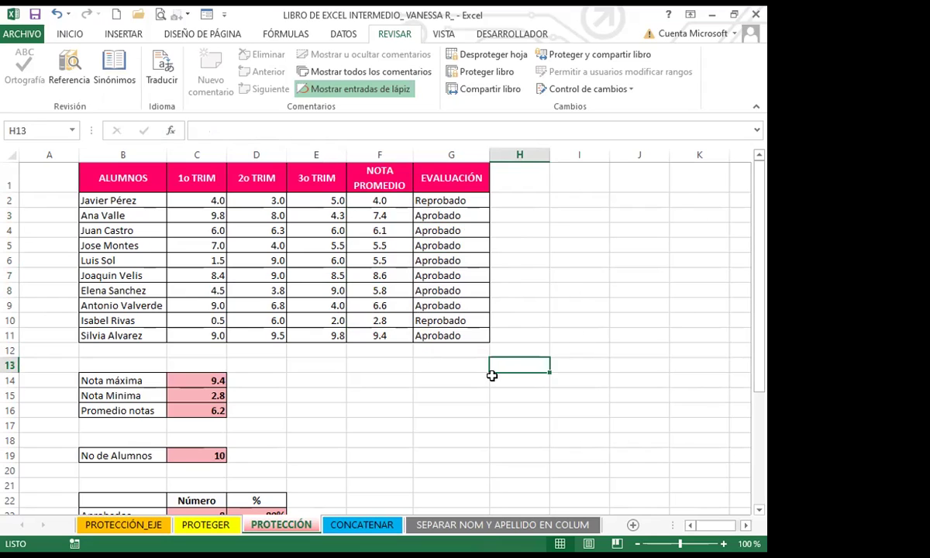
# Step: Jump with Ctrl+Down to the last row of column A and type a name there
pyautogui.click(453, 364)
pyautogui.scroll(-3, 310, 353)
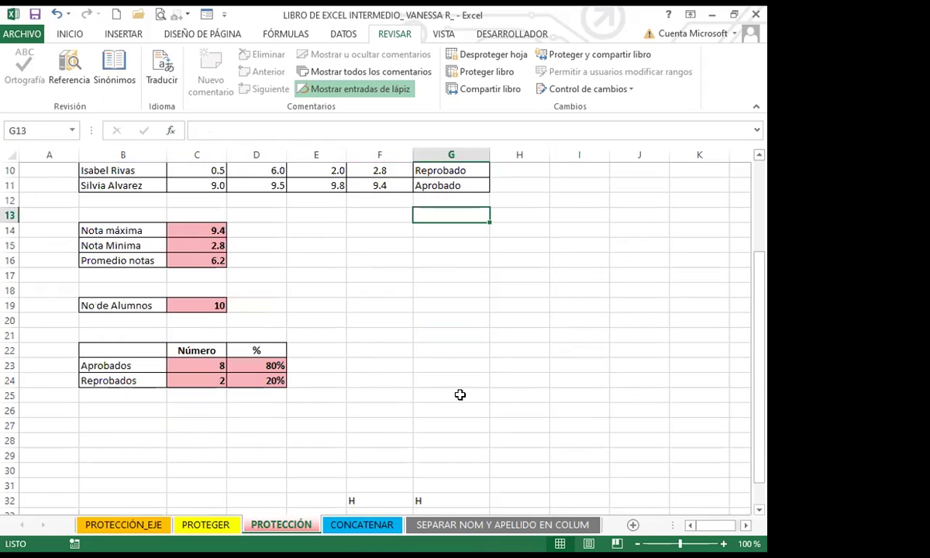
pyautogui.hotkey('ctrl', 'Down')
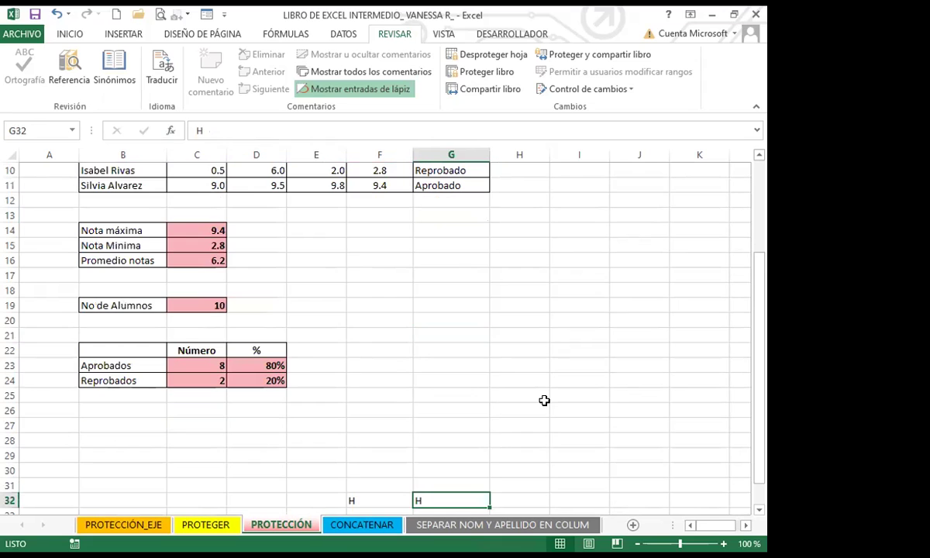
pyautogui.click(57, 422)
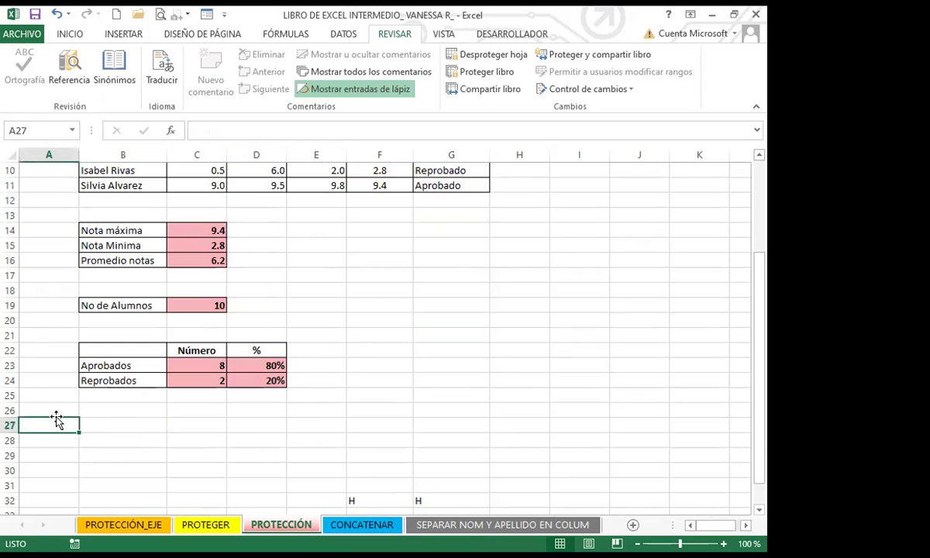
pyautogui.hotkey('ctrl', 'Down')
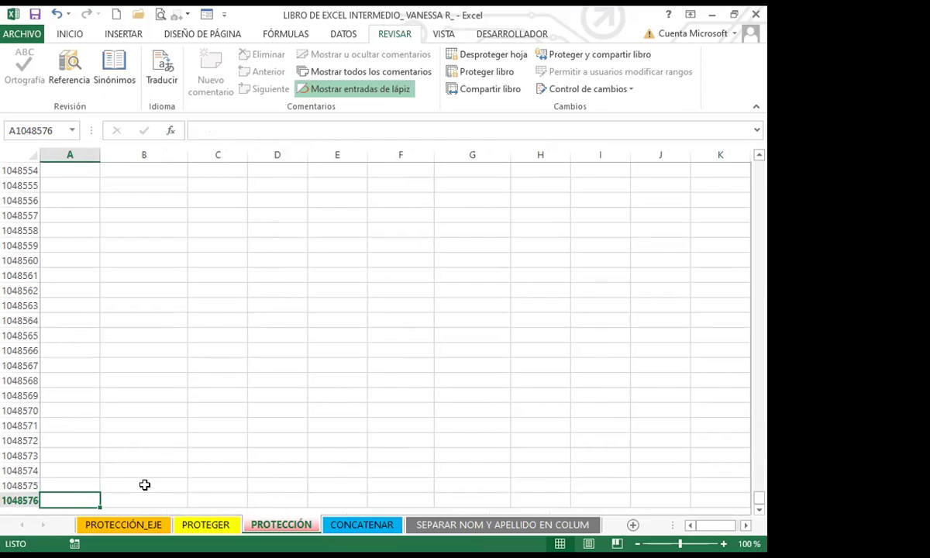
pyautogui.write('VANESA')
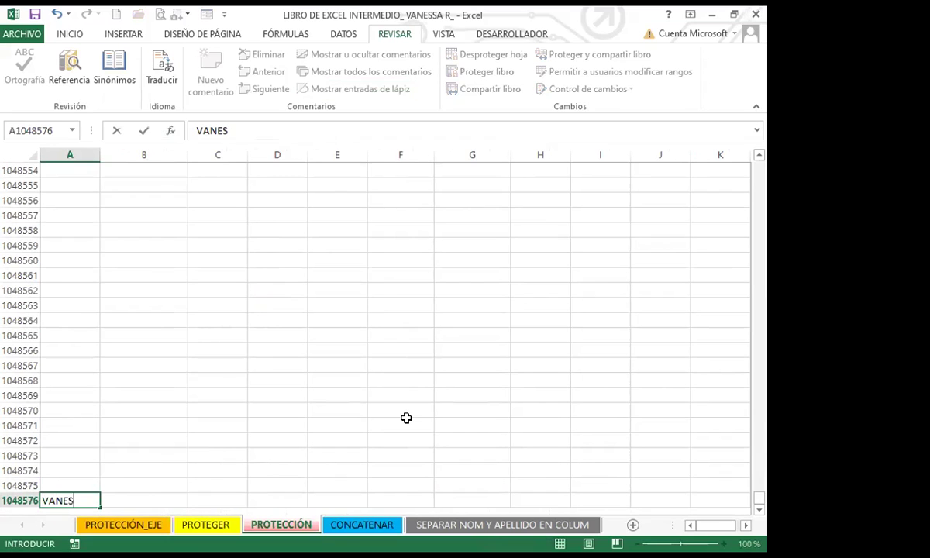
pyautogui.click(163, 470)
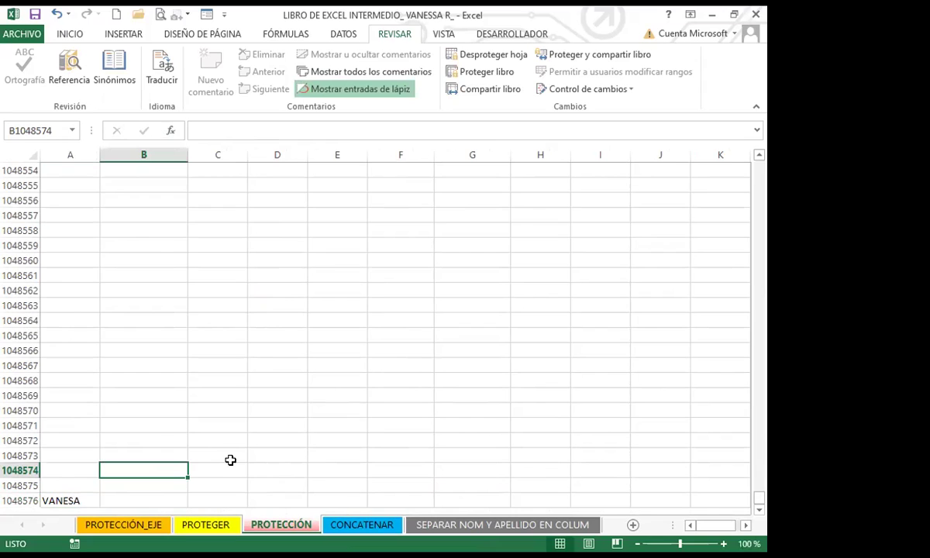
# Step: Type a second name in last-column cell XFD1048554, then return to A1
pyautogui.hotkey('ctrl', 'Right')
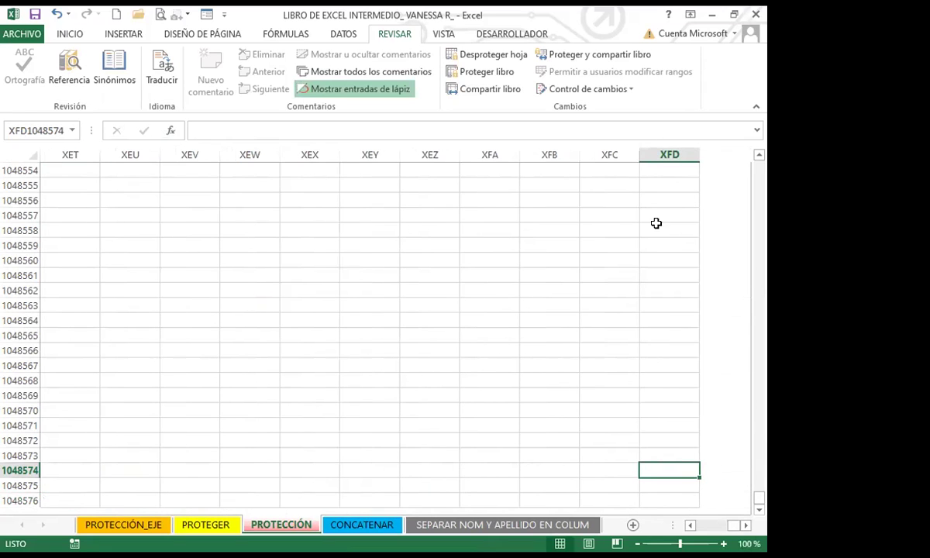
pyautogui.click(684, 170)
pyautogui.write('ASTRID')
pyautogui.click(608, 240)
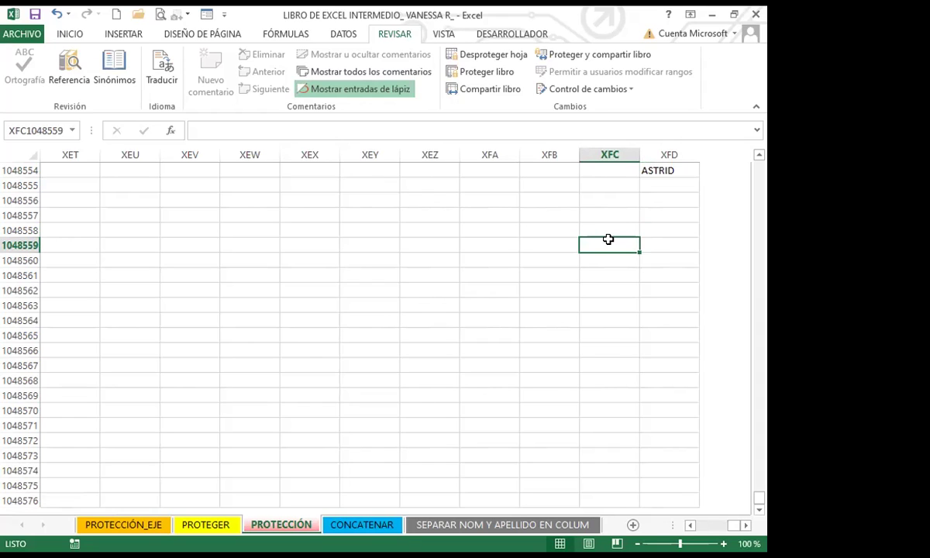
pyautogui.hotkey('ctrl', 'Left')
pyautogui.hotkey('ctrl', 'Up')
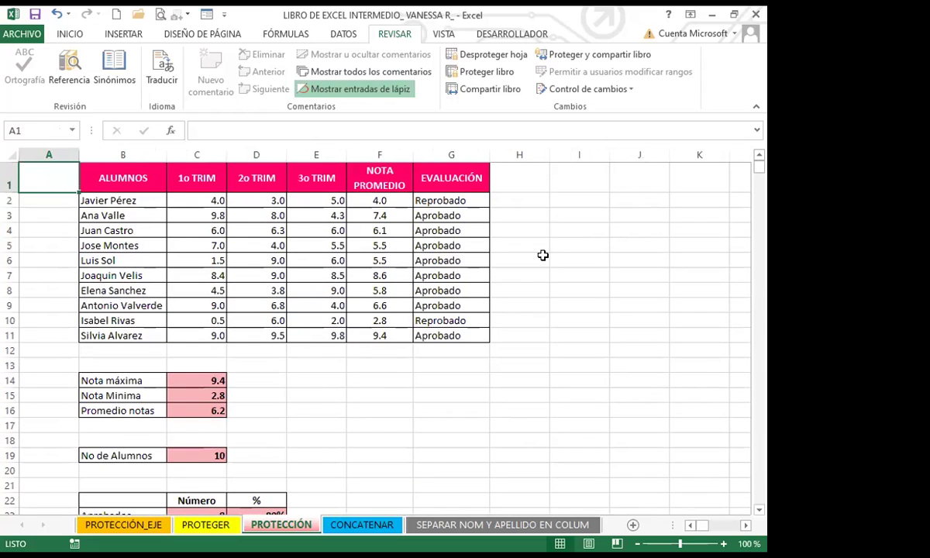
# Step: Select empty cells F16 and F14 below the grades table
pyautogui.click(349, 417)
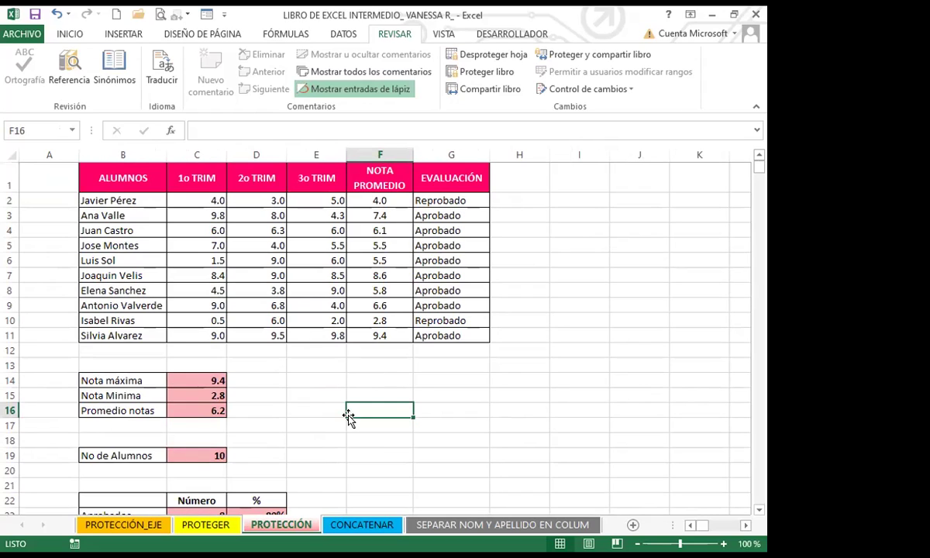
pyautogui.click(396, 379)
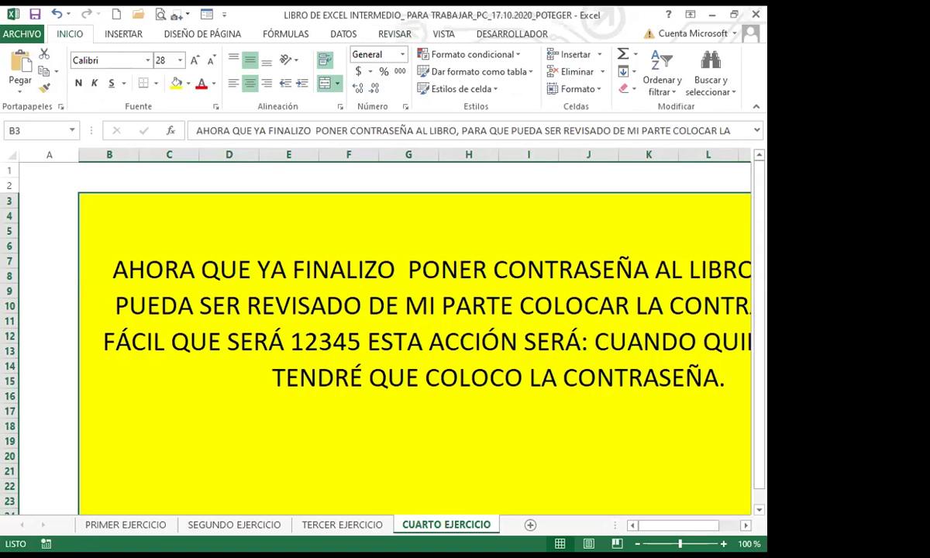
# Step: Switch to the PRIMER EJERCICIO sheet with Ctrl+Page Up and its tab
pyautogui.scroll(-3, 255, 388)
pyautogui.scroll(1, 277, 388)
pyautogui.scroll(2, 276, 387)
pyautogui.scroll(-3, 209, 451)
pyautogui.scroll(1, 210, 454)
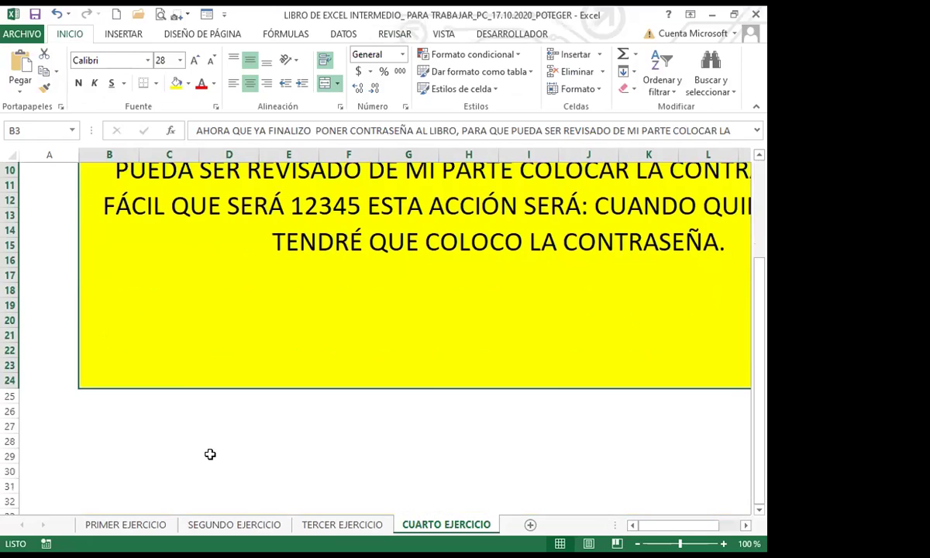
pyautogui.hotkey('ctrl', 'pageup')
pyautogui.hotkey('ctrl', 'pageup')
pyautogui.hotkey('ctrl', 'pageup')
pyautogui.click(474, 395)
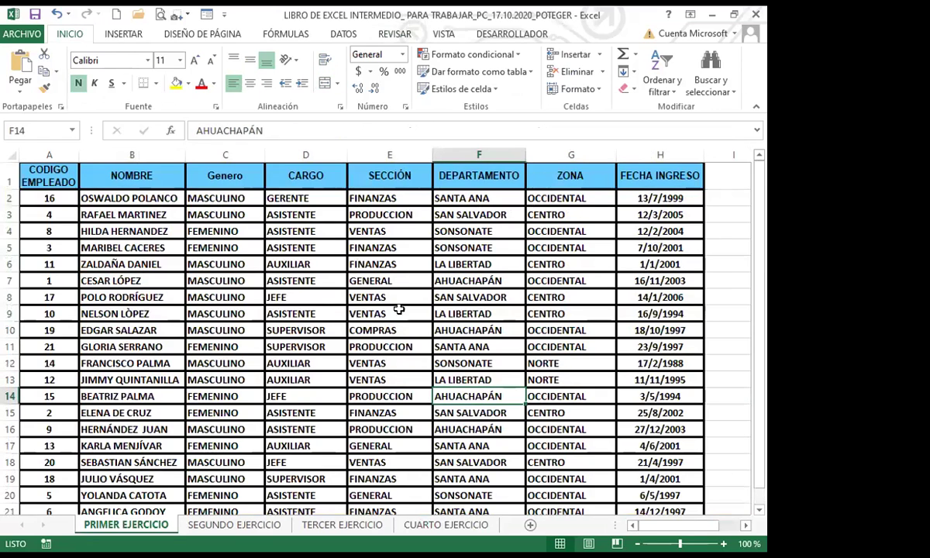
# Step: Review the employee table's department entries: AUXILIAR in D13, PRODUCCION, GENERAL and FINANZAS in column E
pyautogui.scroll(-3, 486, 441)
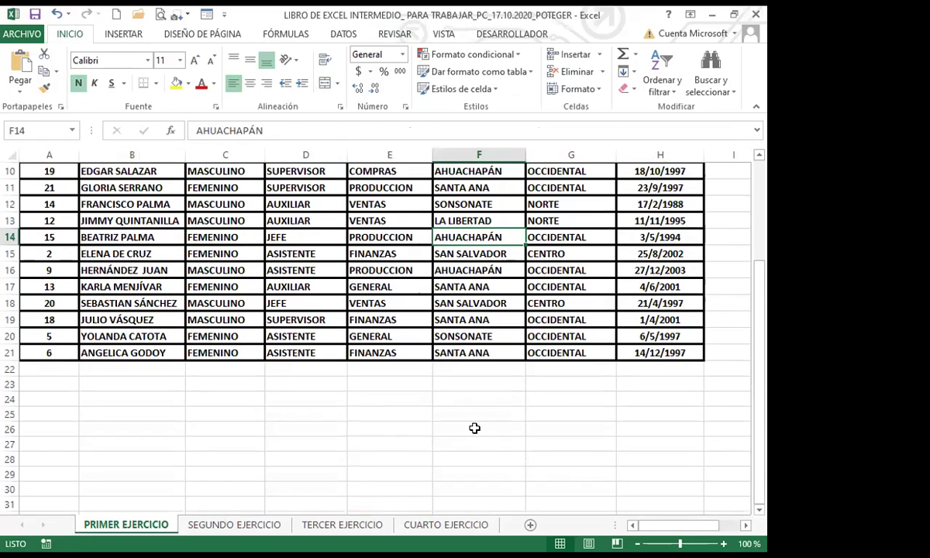
pyautogui.click(473, 443)
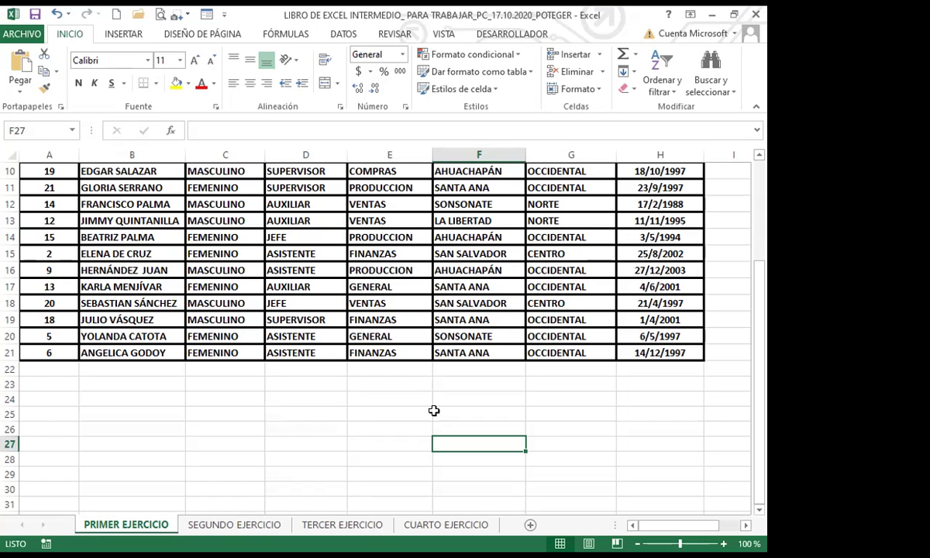
pyautogui.scroll(3, 321, 380)
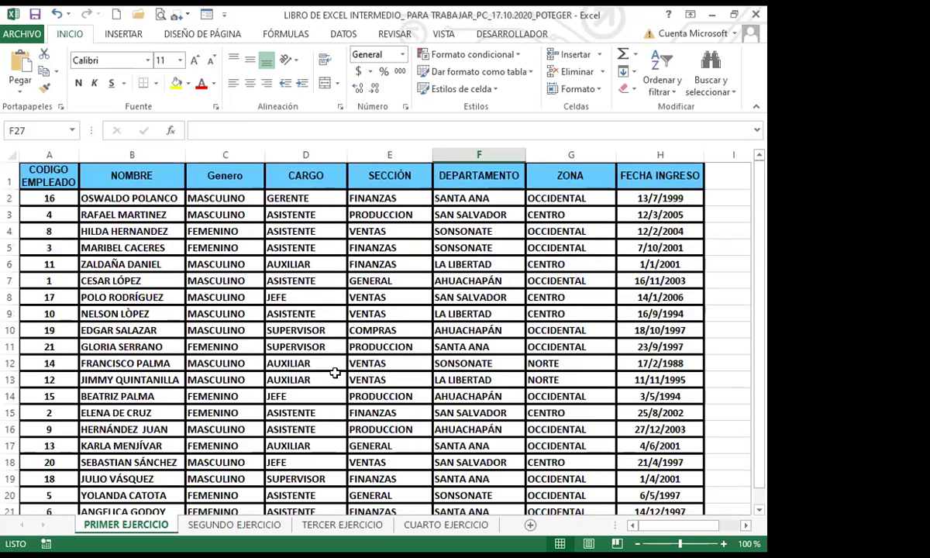
pyautogui.click(326, 378)
pyautogui.click(379, 348)
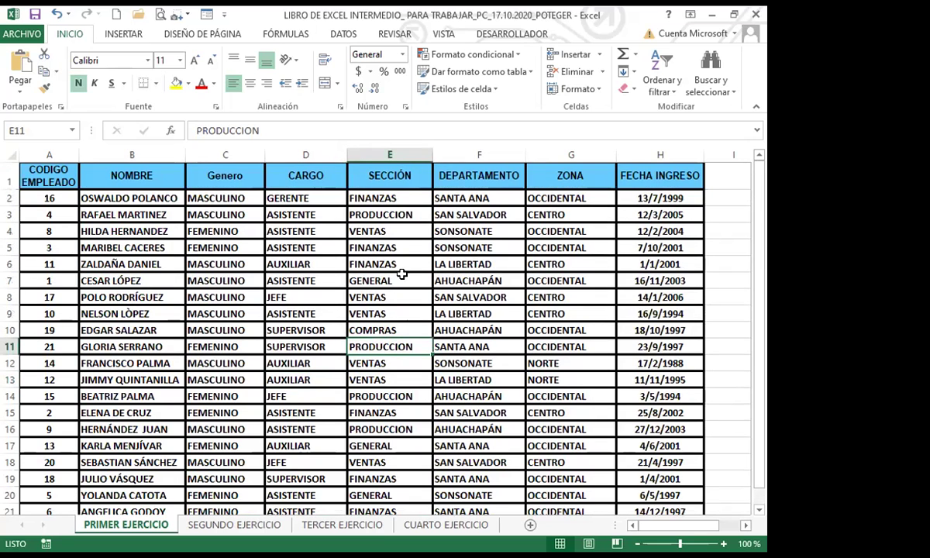
pyautogui.click(380, 280)
pyautogui.click(379, 247)
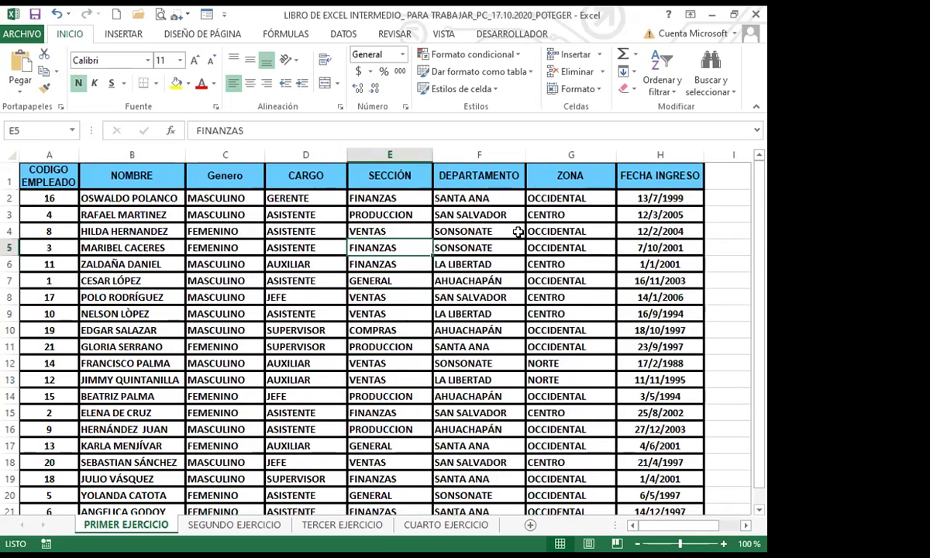
# Step: Inspect the SONSONATE and zone entries (CENTRO, OCCIDENTAL, NORTE), then scroll right to the note
pyautogui.click(463, 363)
pyautogui.click(542, 346)
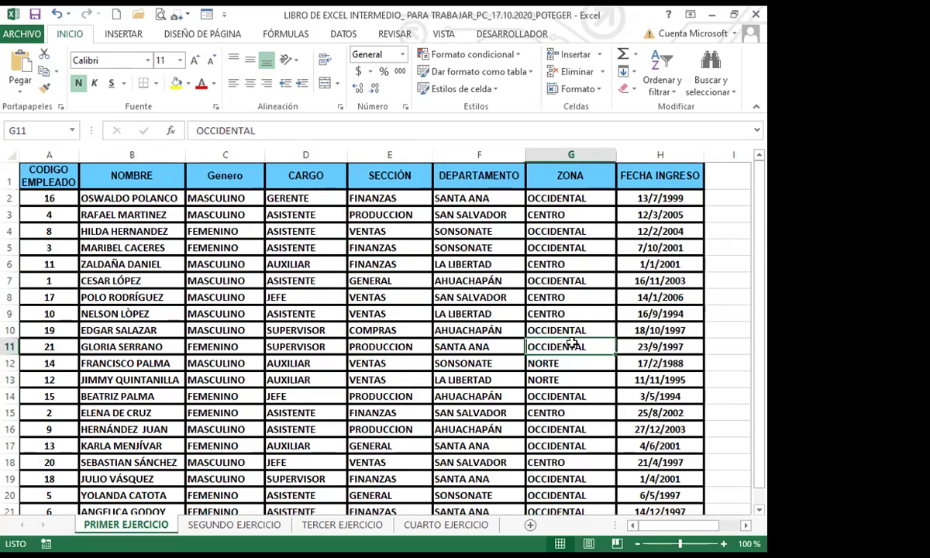
pyautogui.click(542, 314)
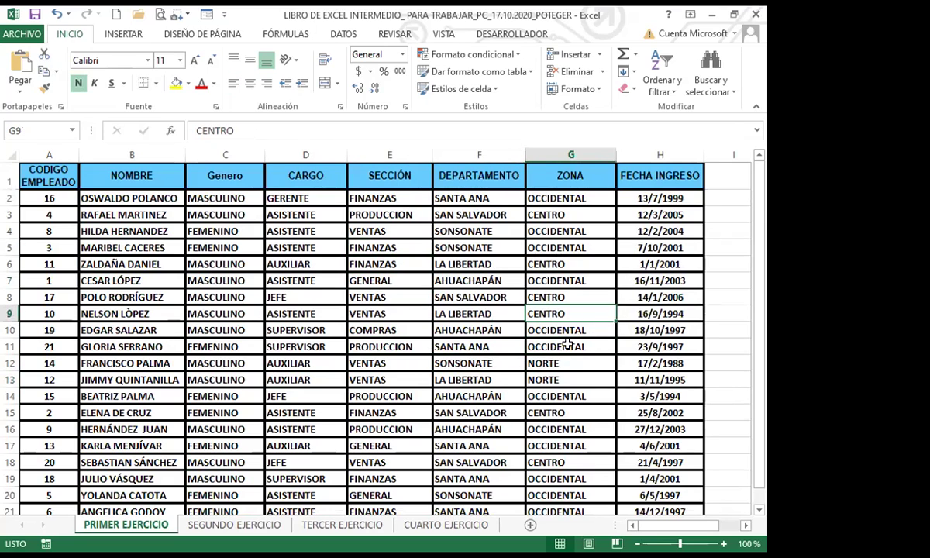
pyautogui.click(542, 346)
pyautogui.click(556, 363)
pyautogui.click(556, 380)
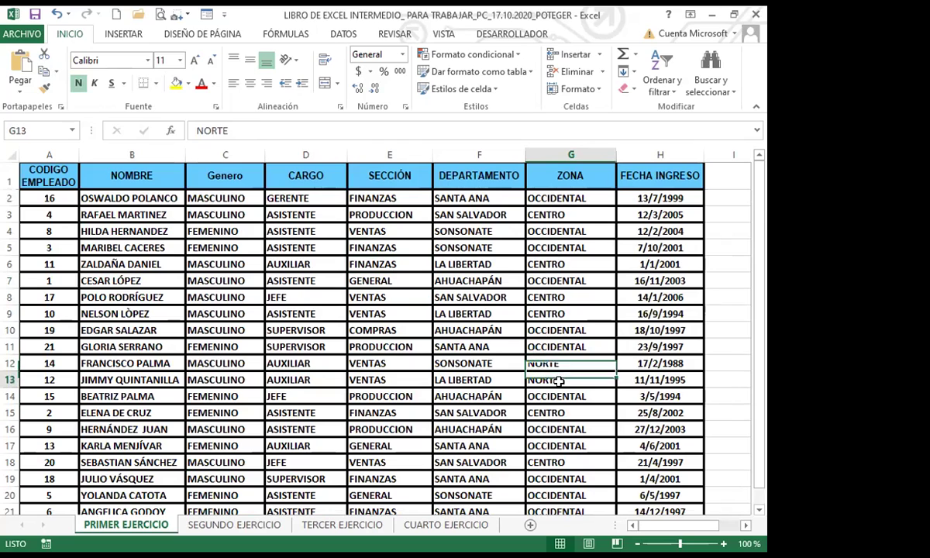
pyautogui.click(547, 297)
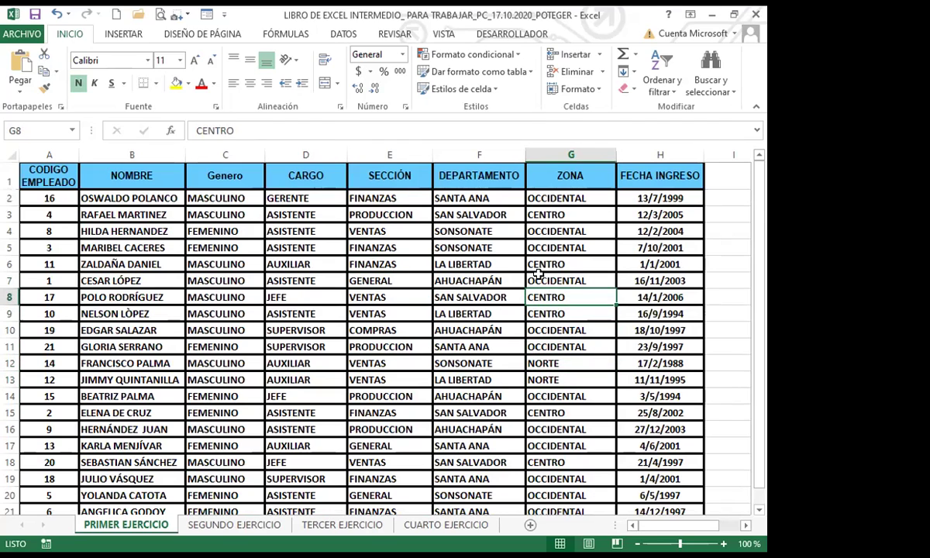
pyautogui.click(546, 214)
pyautogui.click(556, 232)
pyautogui.click(552, 297)
pyautogui.click(550, 346)
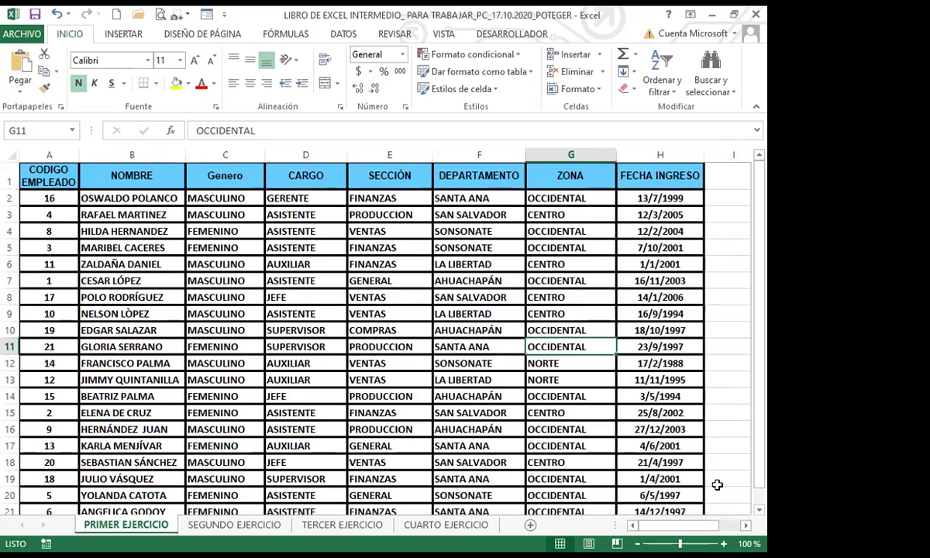
pyautogui.hscroll(3, 715, 421)
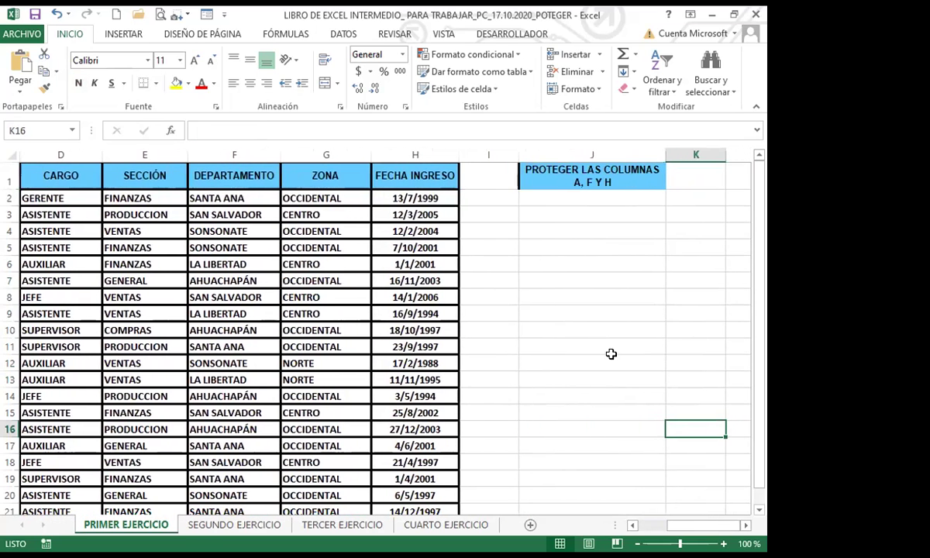
pyautogui.click(574, 291)
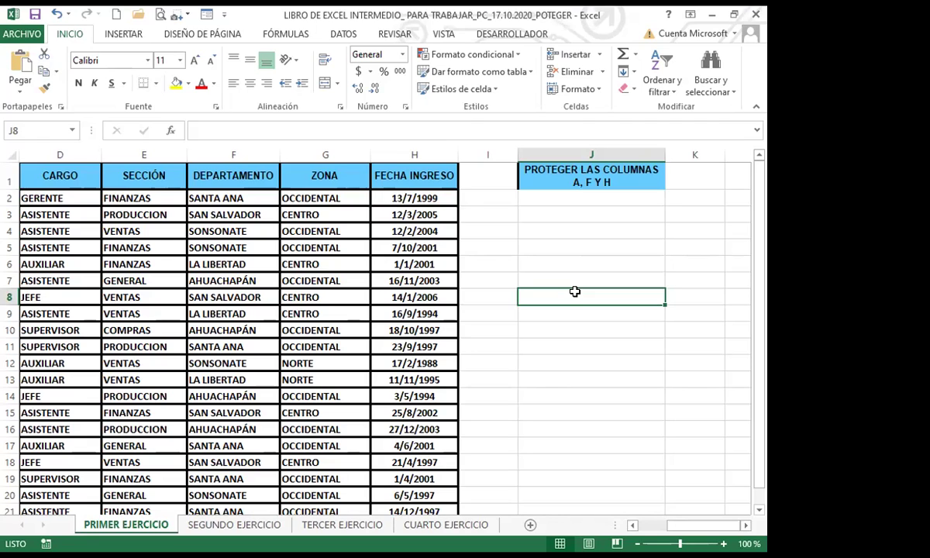
pyautogui.click(500, 393)
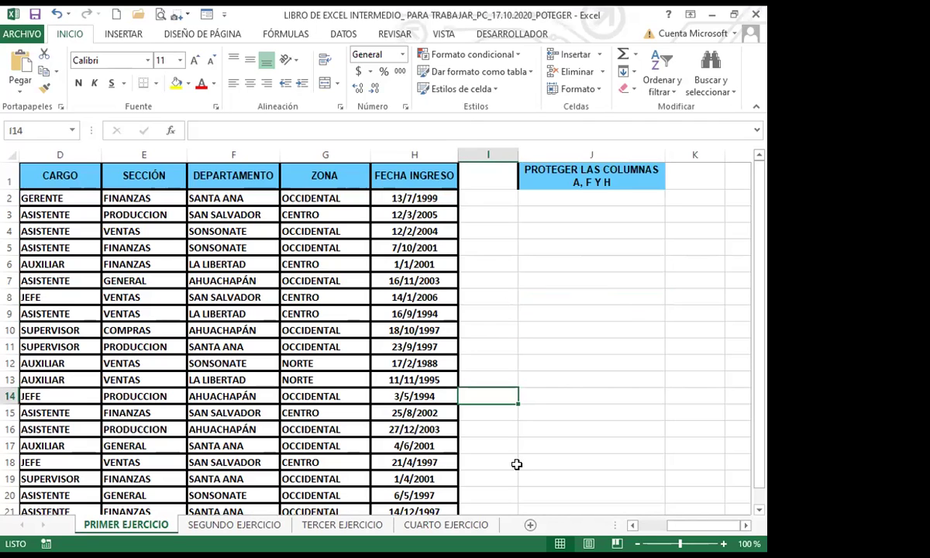
pyautogui.click(587, 459)
pyautogui.press('Left')
pyautogui.press('Left')
pyautogui.press('Left')
pyautogui.press('Left')
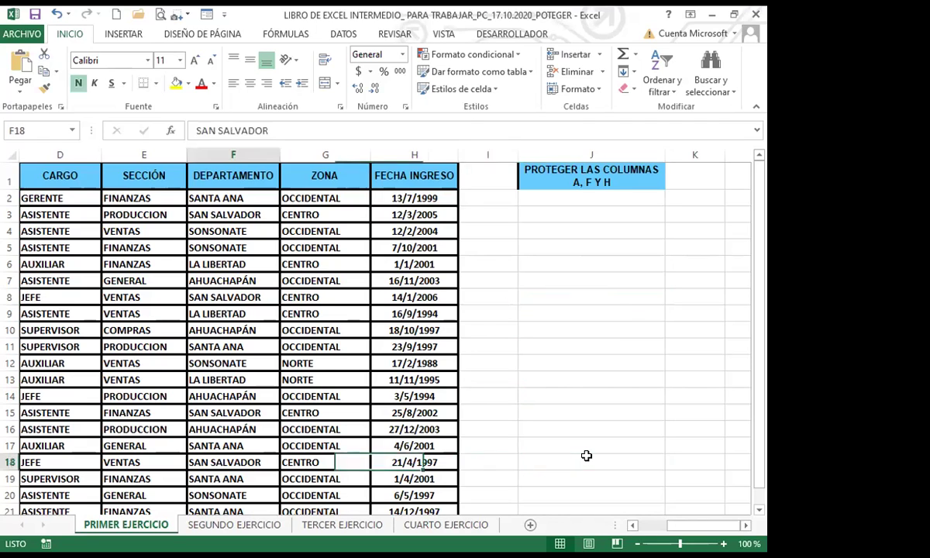
pyautogui.press('Home')
pyautogui.click(235, 396)
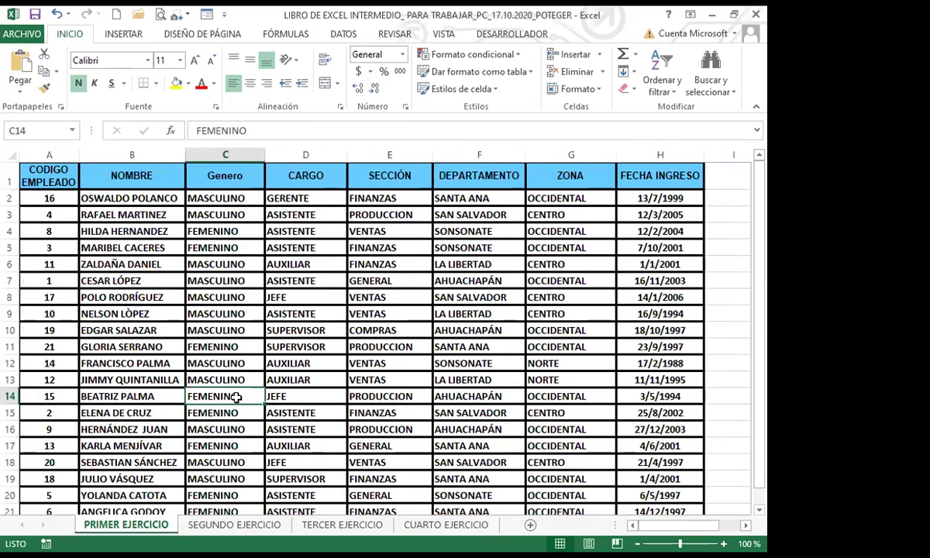
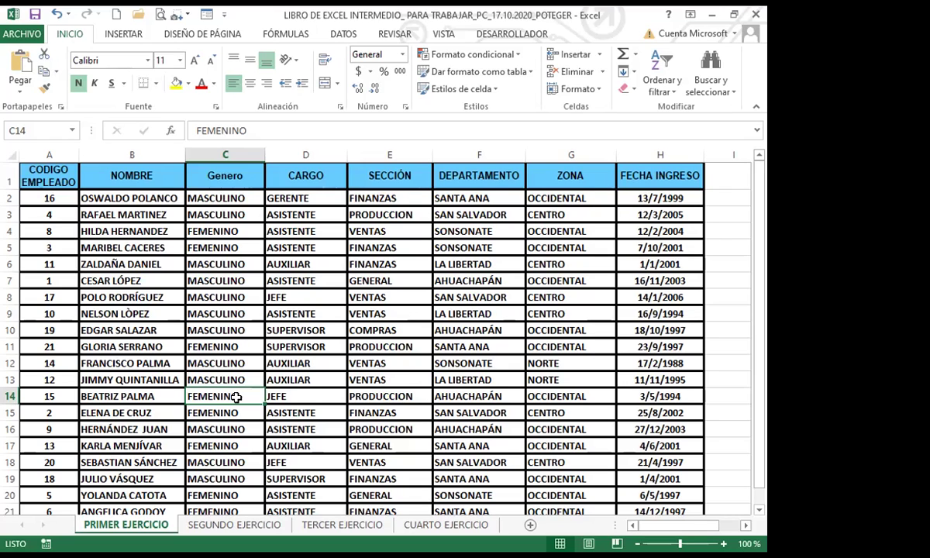
# Step: Select every cell on the PRIMER EJERCICIO sheet using the Select All corner
pyautogui.click(9, 155)
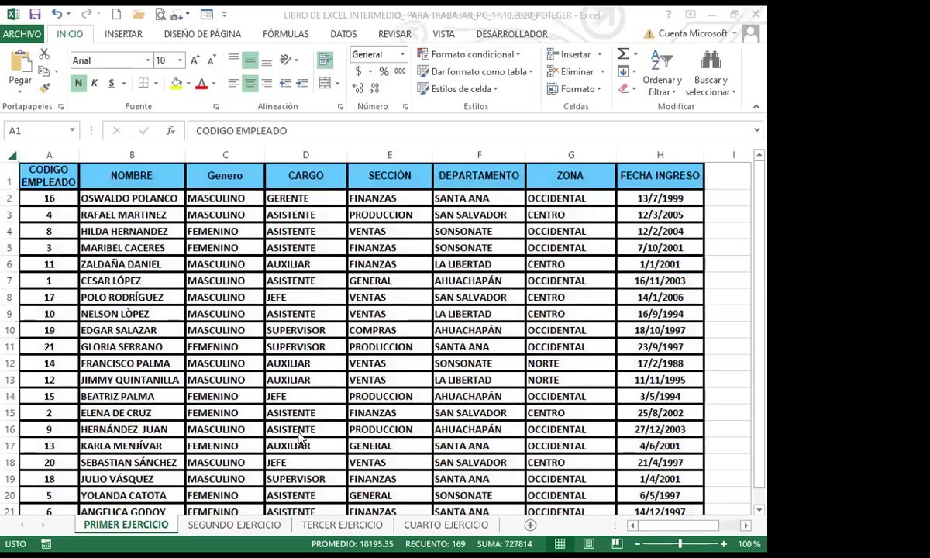
pyautogui.click(11, 154)
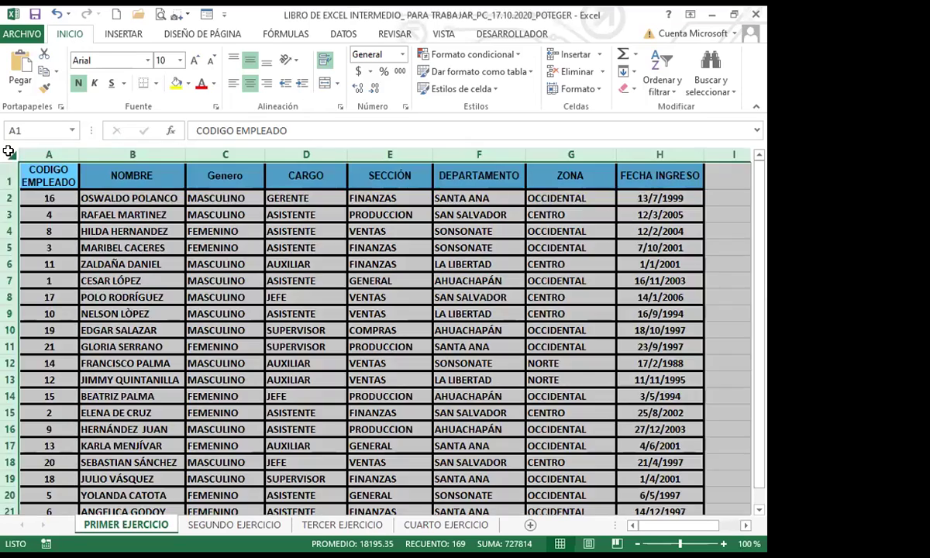
# Step: Clear the Bloqueada (locked) option for all cells in Format Cells' Proteger settings
pyautogui.click(341, 108)
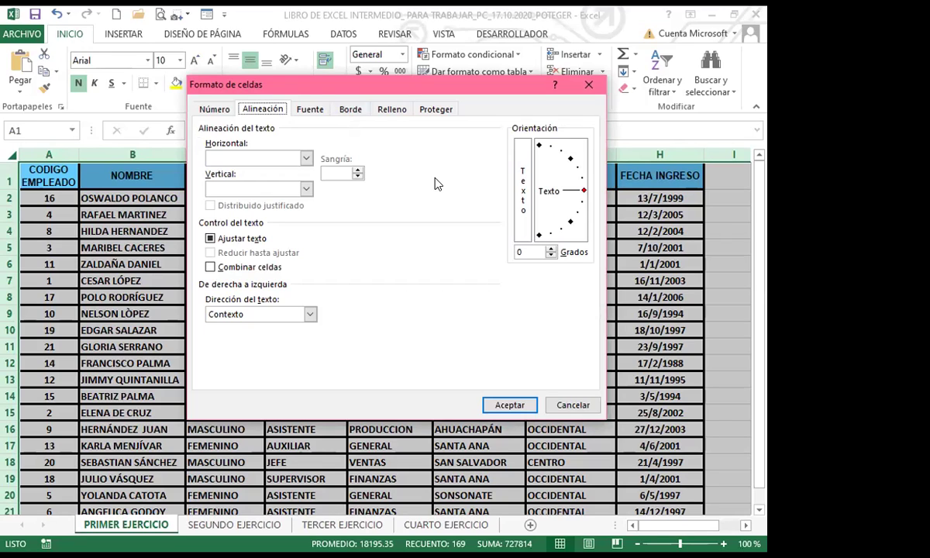
pyautogui.click(441, 109)
pyautogui.click(203, 128)
pyautogui.click(509, 404)
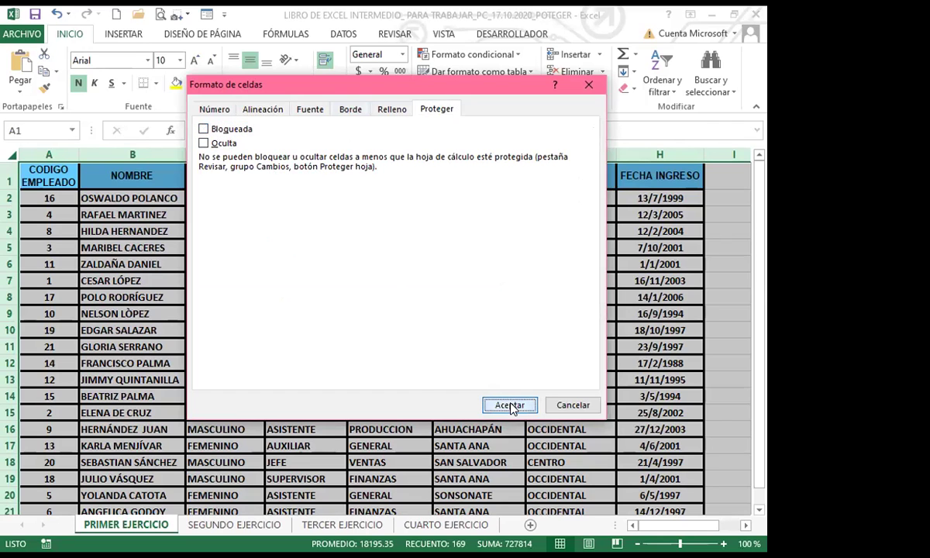
pyautogui.click(389, 375)
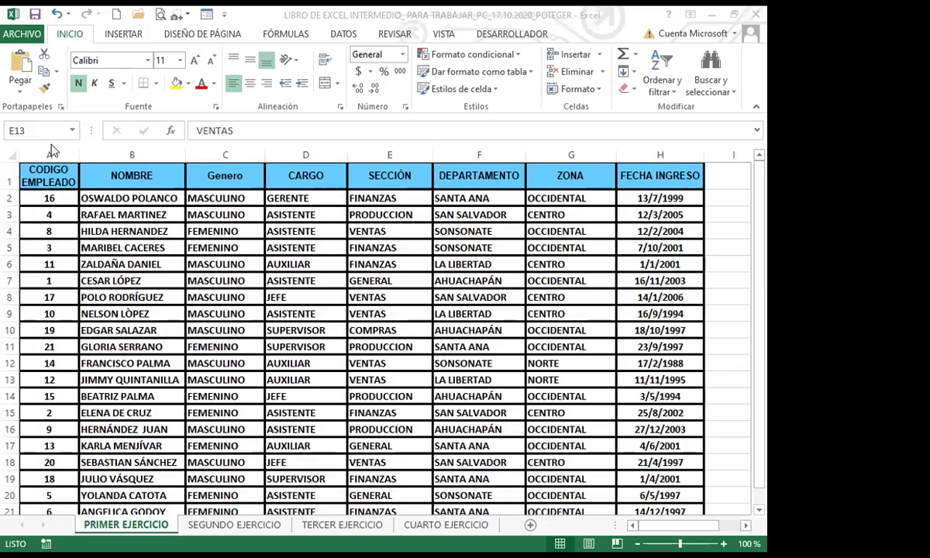
# Step: Select column A, then add columns F and H to the selection
pyautogui.click(59, 147)
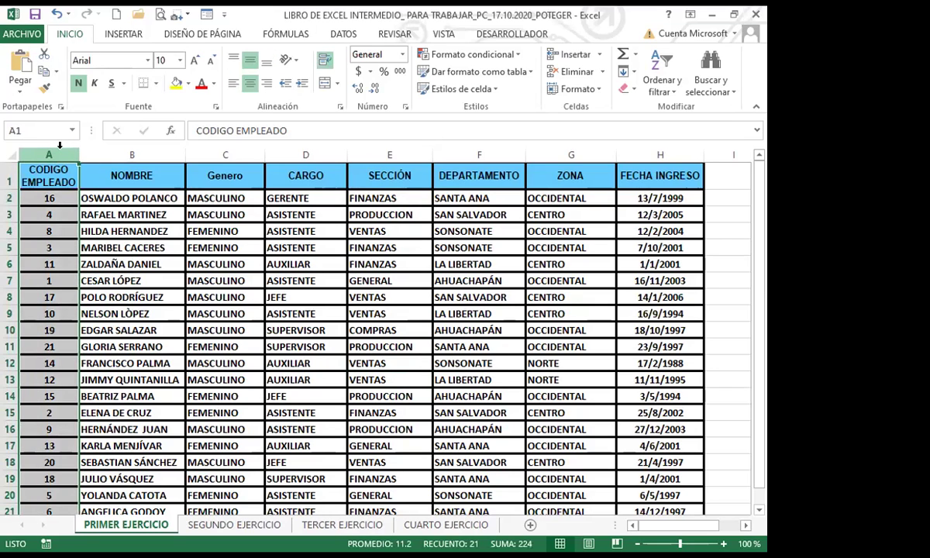
pyautogui.keyDown('ctrl'); pyautogui.click(477, 152); pyautogui.keyUp('ctrl')
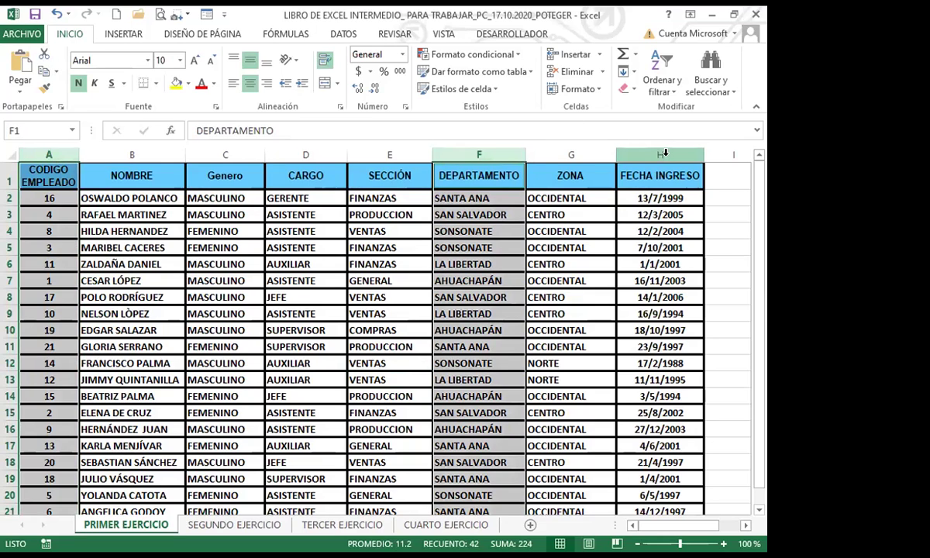
pyautogui.keyDown('ctrl'); pyautogui.click(626, 152); pyautogui.keyUp('ctrl')
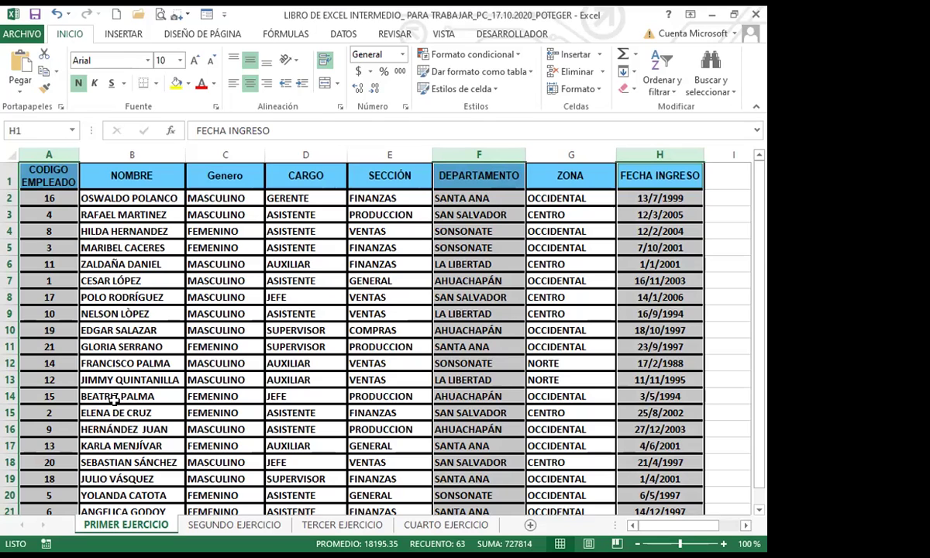
# Step: Mark the selected columns A, F and H as Bloqueada and Oculta
pyautogui.click(341, 108)
pyautogui.click(438, 113)
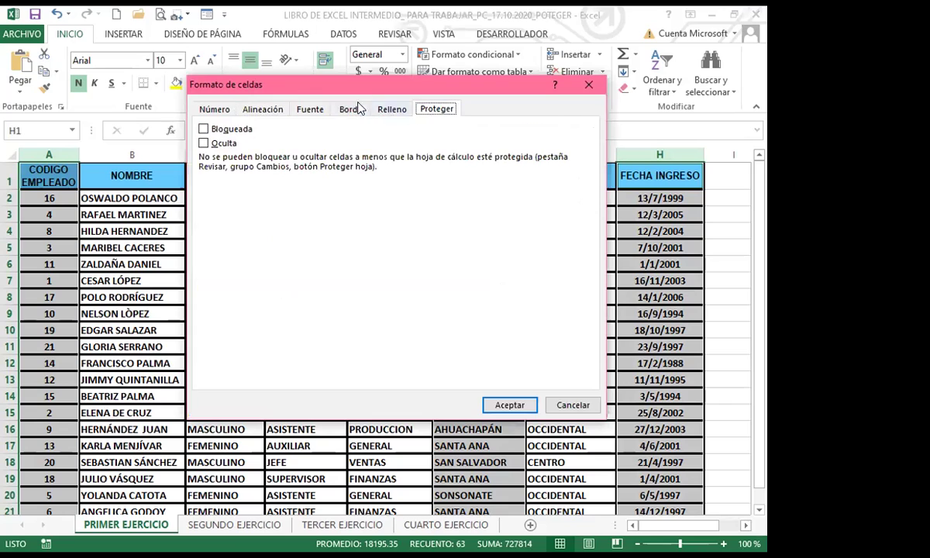
pyautogui.click(204, 131)
pyautogui.click(203, 144)
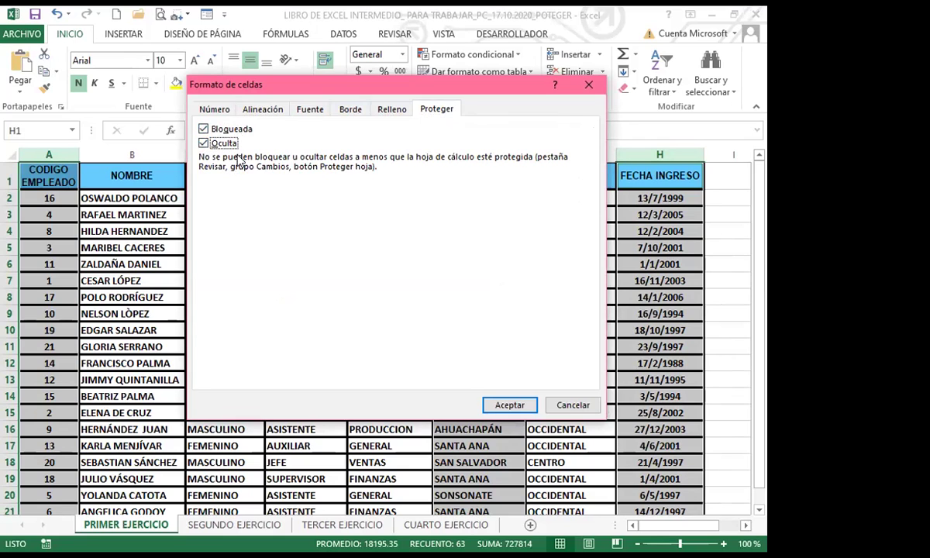
pyautogui.click(511, 405)
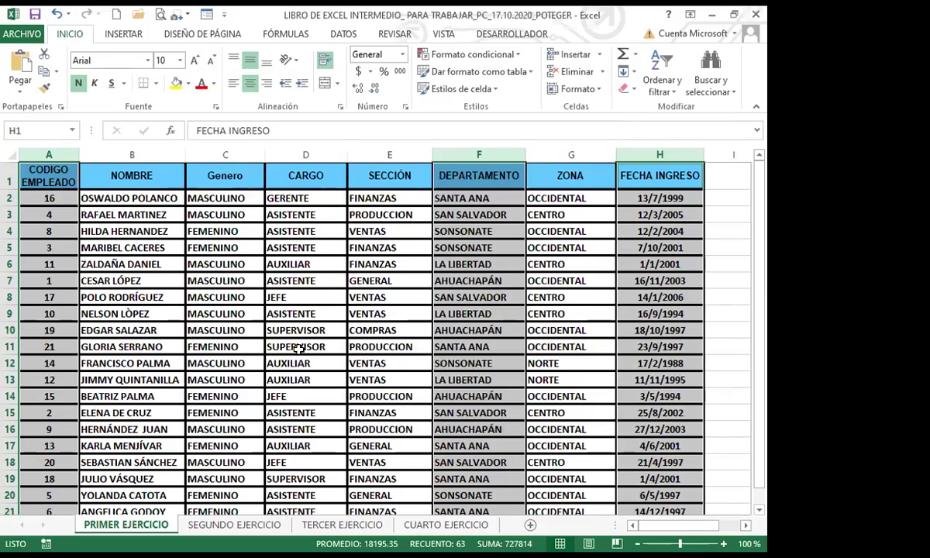
pyautogui.click(299, 347)
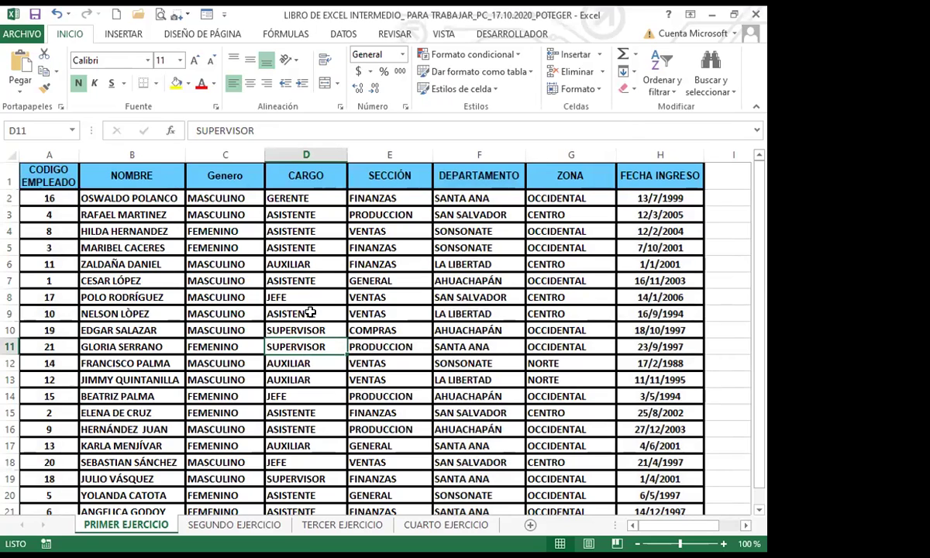
pyautogui.click(310, 313)
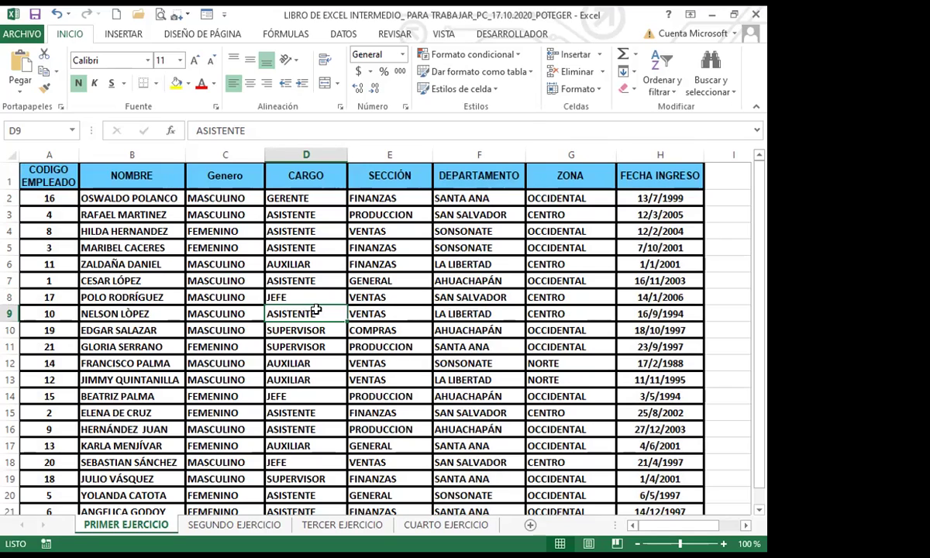
pyautogui.click(320, 345)
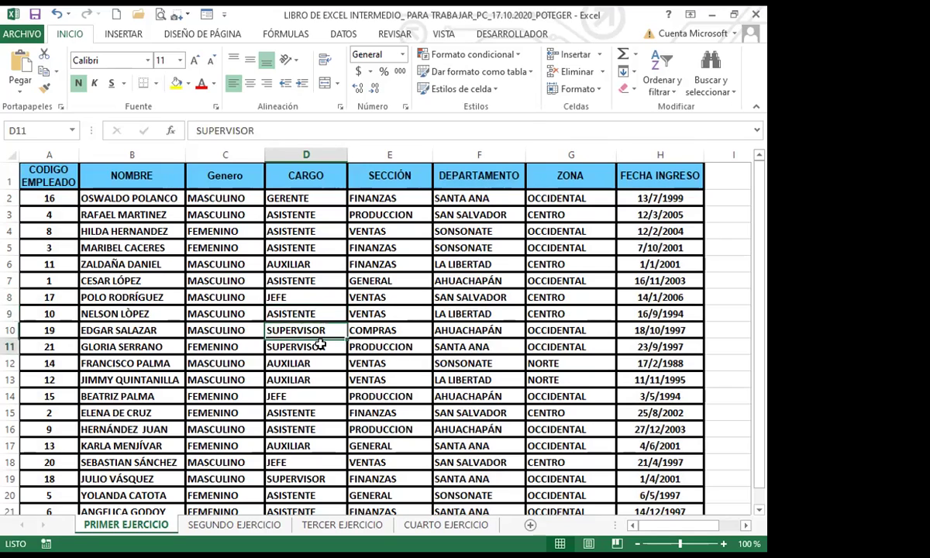
pyautogui.click(324, 379)
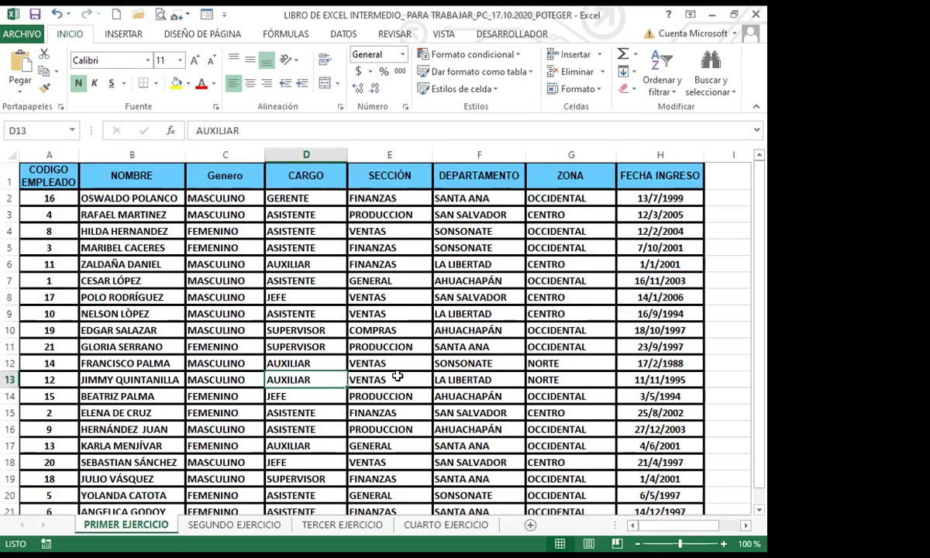
pyautogui.click(397, 376)
pyautogui.click(484, 379)
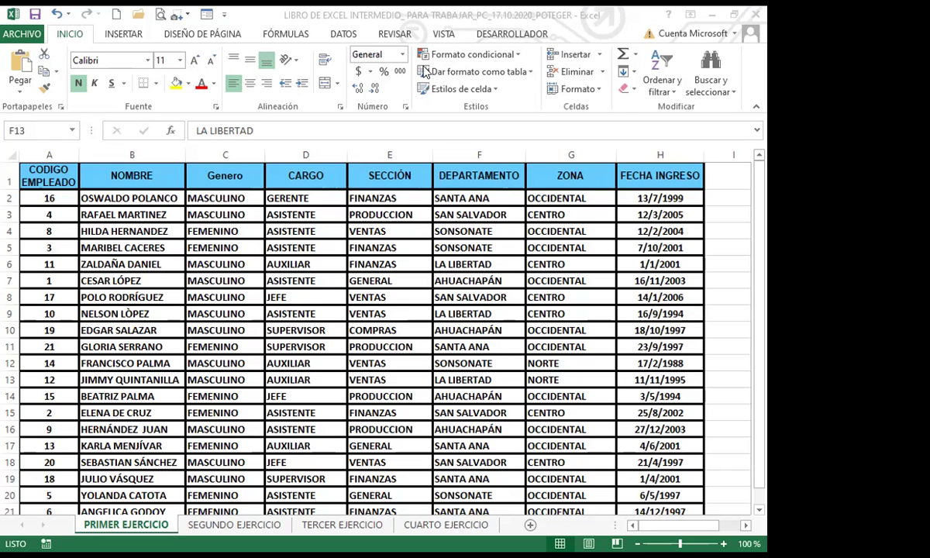
# Step: Protect the sheet with a password via Revisar > Proteger hoja, then select cell A4
pyautogui.click(349, 38)
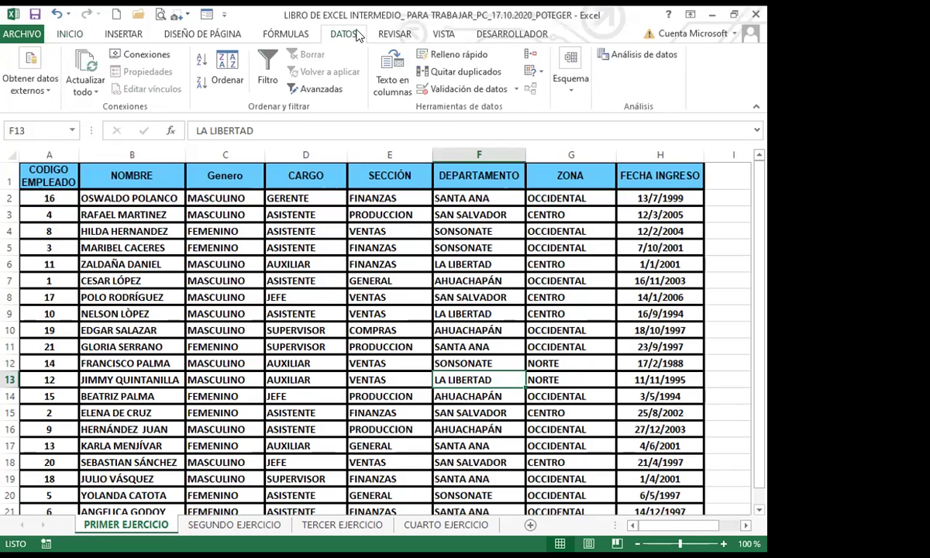
pyautogui.click(395, 34)
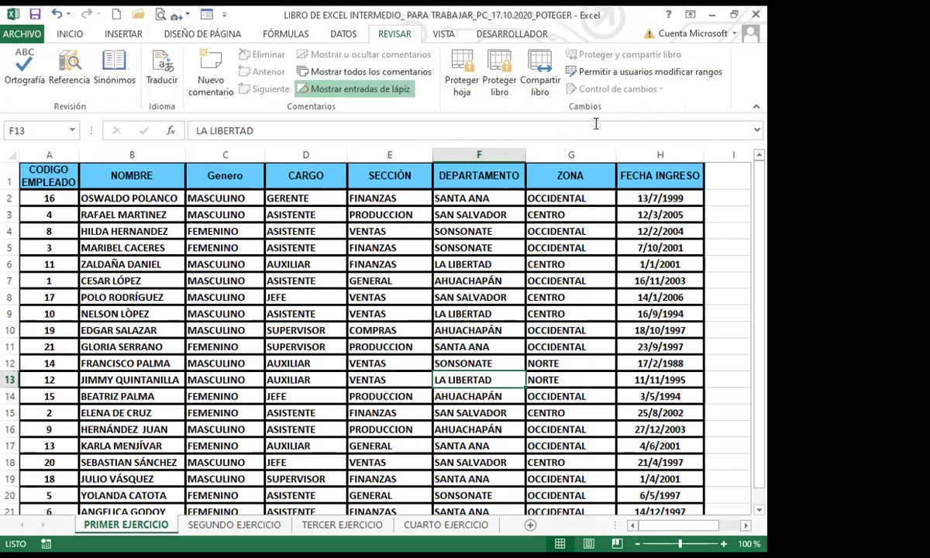
pyautogui.click(463, 65)
pyautogui.write('1')
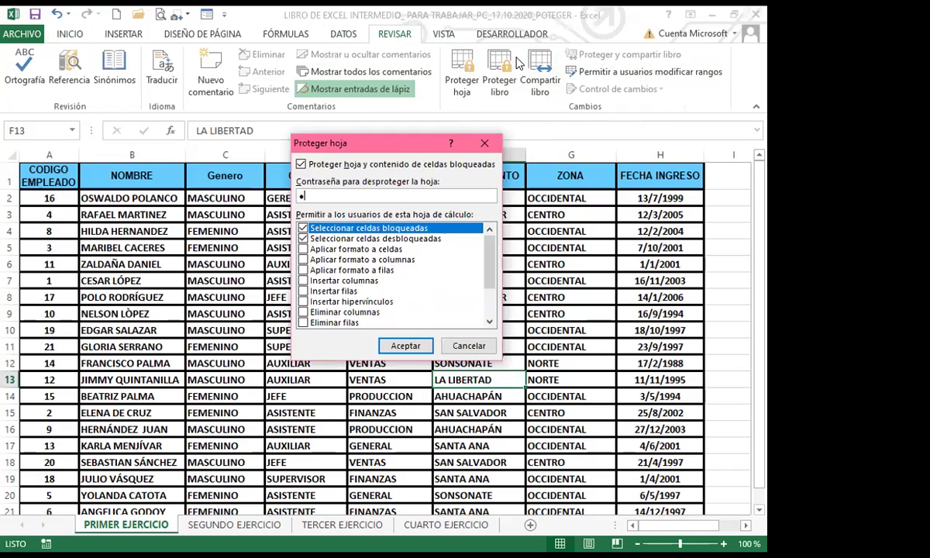
pyautogui.click(403, 346)
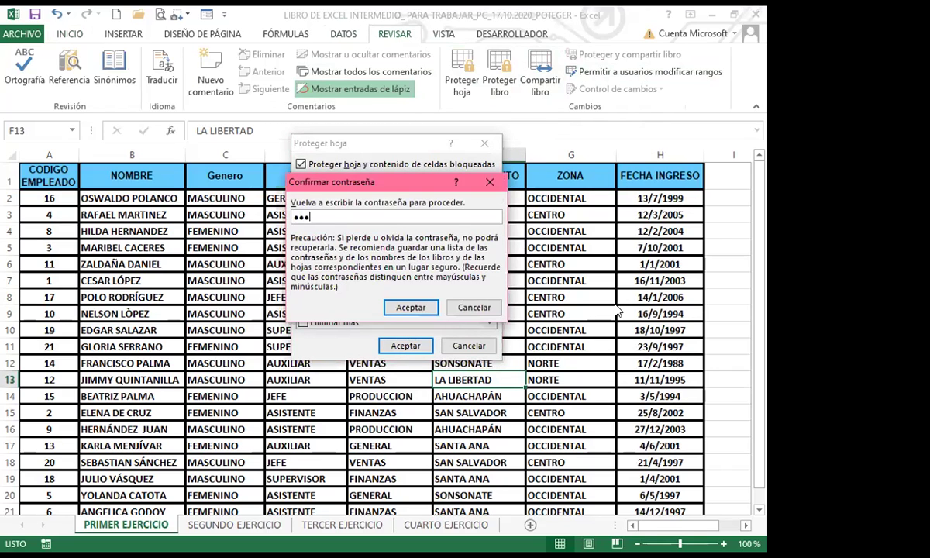
pyautogui.click(406, 306)
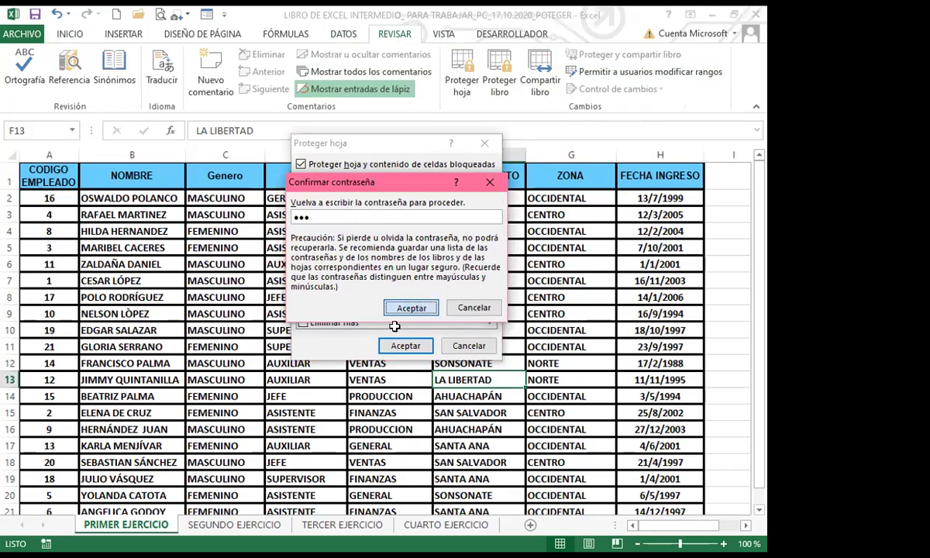
pyautogui.click(425, 324)
pyautogui.click(62, 227)
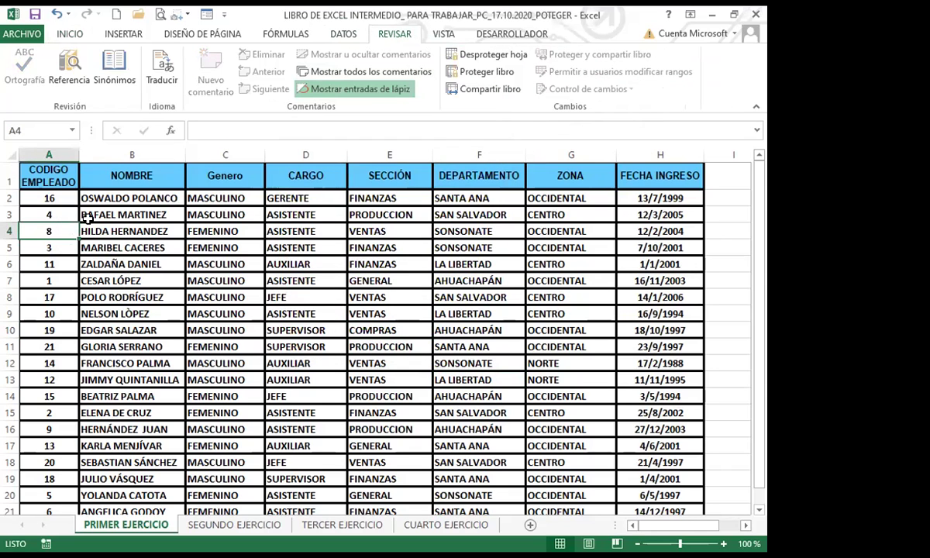
pyautogui.press('Delete')
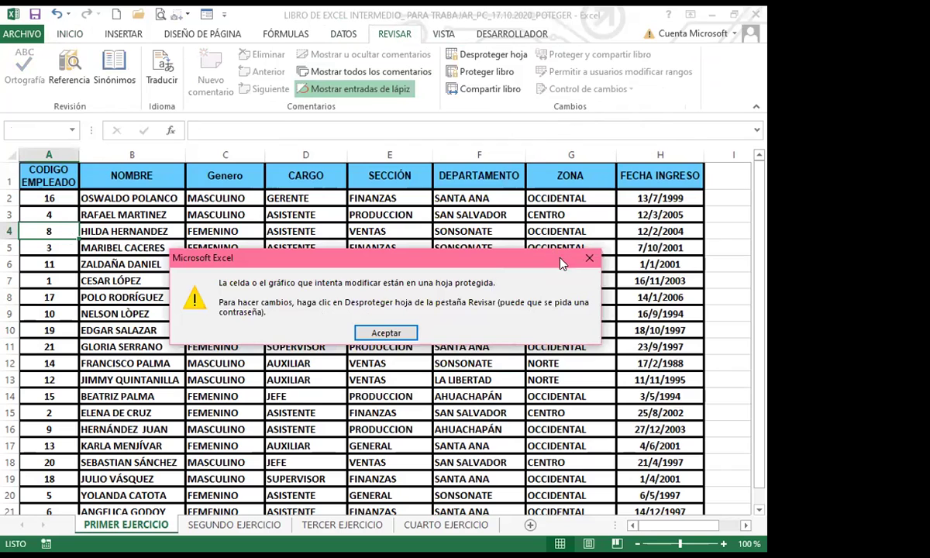
pyautogui.press('Return')
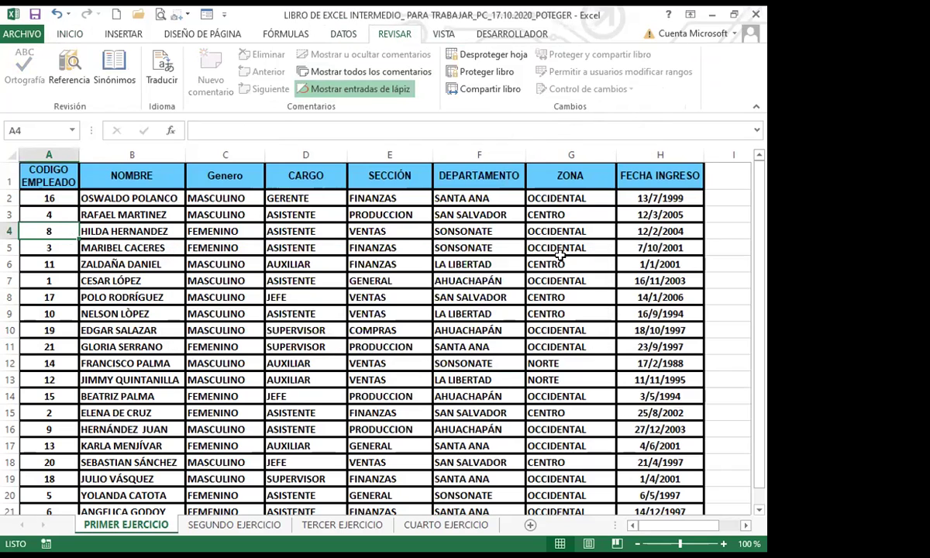
pyautogui.click(559, 261)
pyautogui.press('BackSpace')
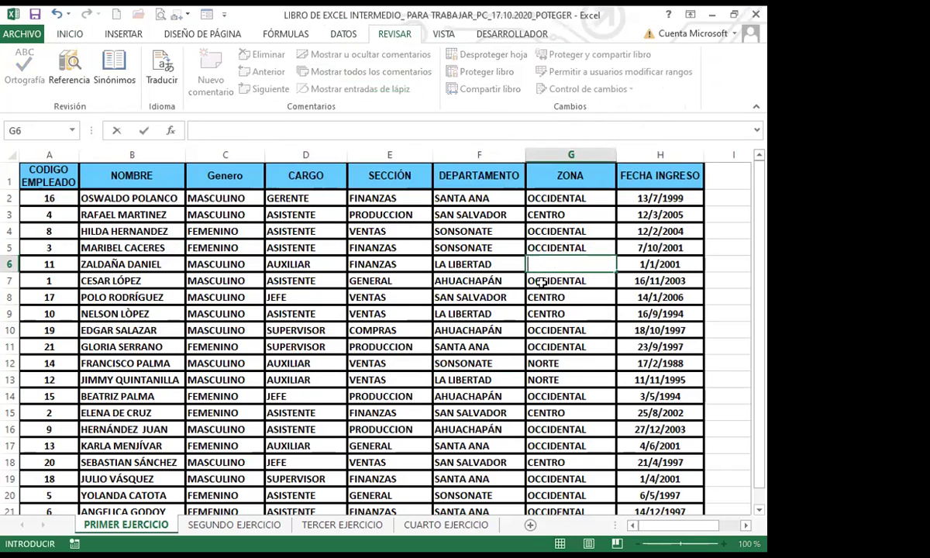
pyautogui.press('Escape')
pyautogui.click(484, 296)
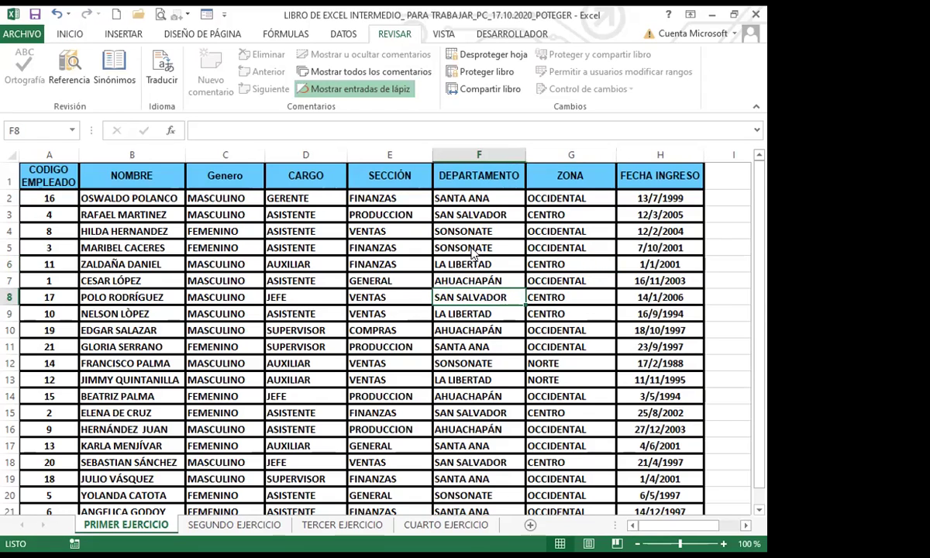
pyautogui.doubleClick(473, 252)
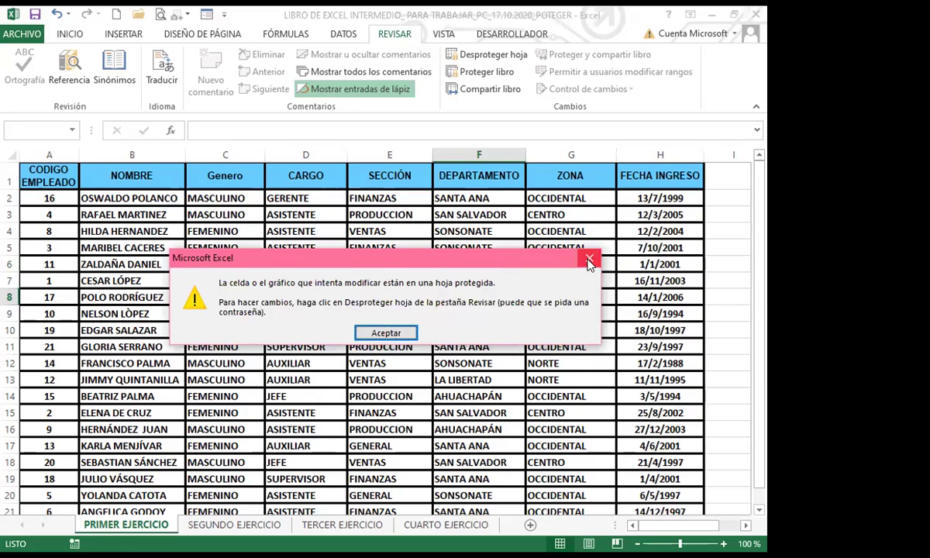
pyautogui.click(589, 260)
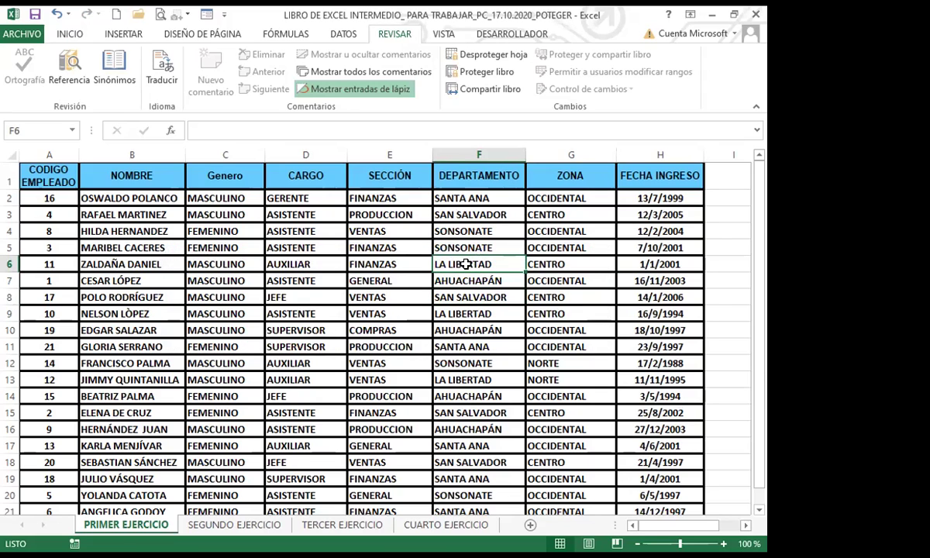
pyautogui.press('Down')
pyautogui.click(306, 313)
pyautogui.click(438, 279)
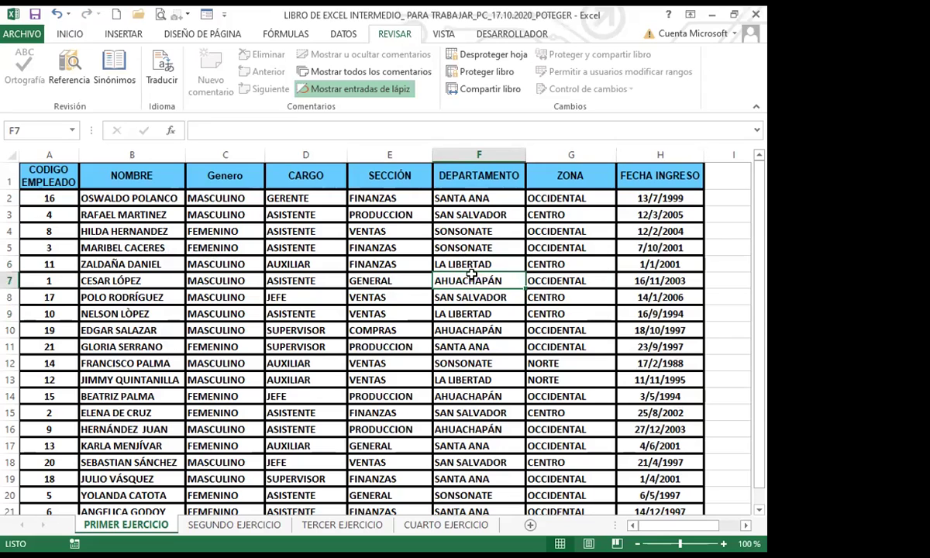
pyautogui.click(441, 251)
pyautogui.click(430, 276)
pyautogui.click(465, 313)
pyautogui.click(472, 279)
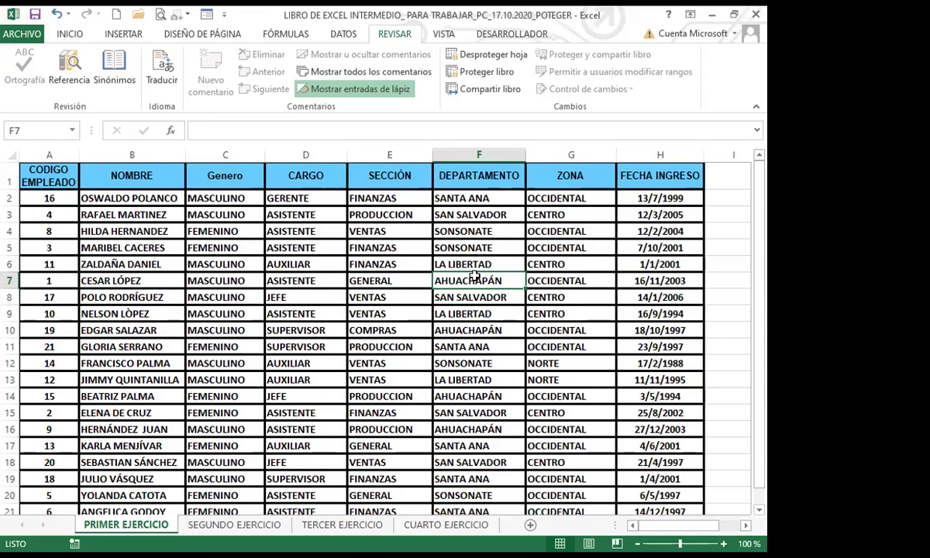
pyautogui.doubleClick(468, 279)
pyautogui.click(382, 330)
pyautogui.click(664, 216)
pyautogui.doubleClick(663, 216)
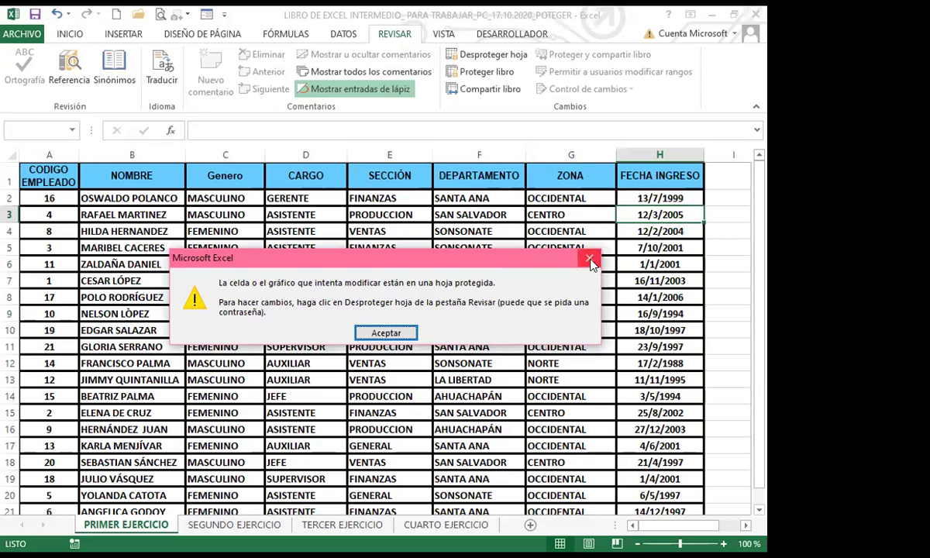
pyautogui.click(590, 260)
pyautogui.click(656, 264)
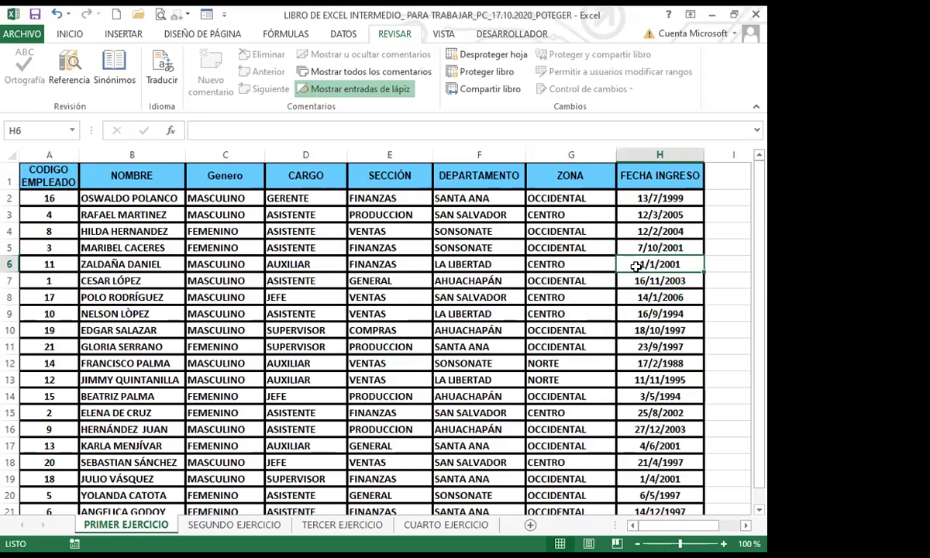
pyautogui.click(691, 210)
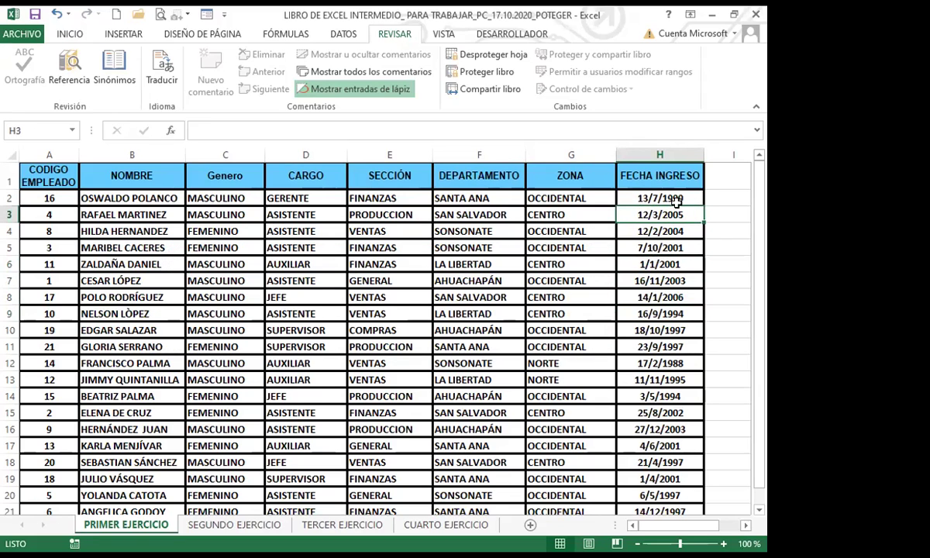
pyautogui.click(656, 281)
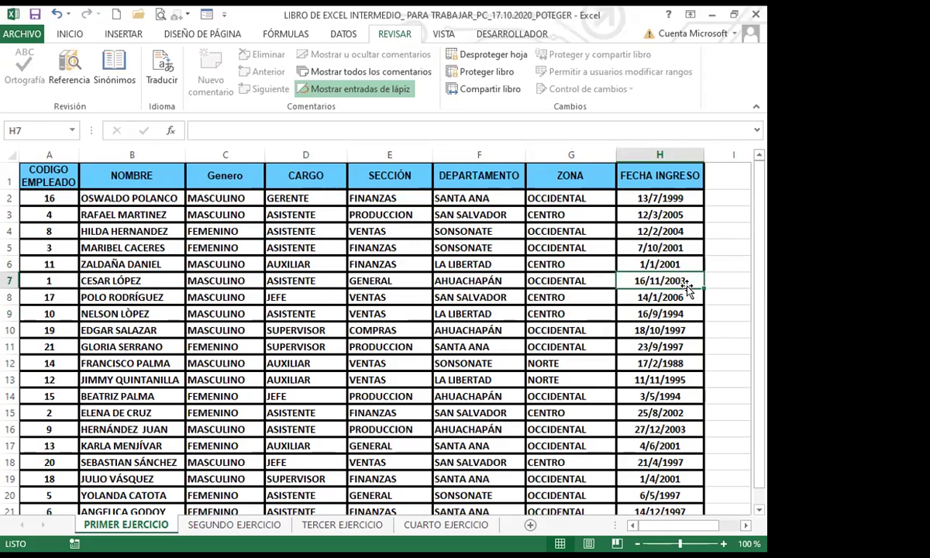
pyautogui.doubleClick(651, 280)
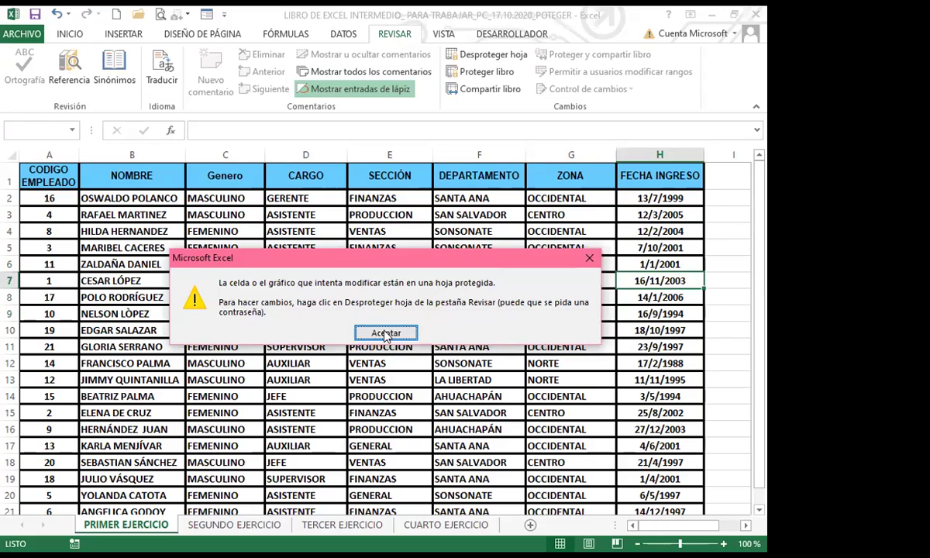
pyautogui.press('Return')
pyautogui.click(180, 362)
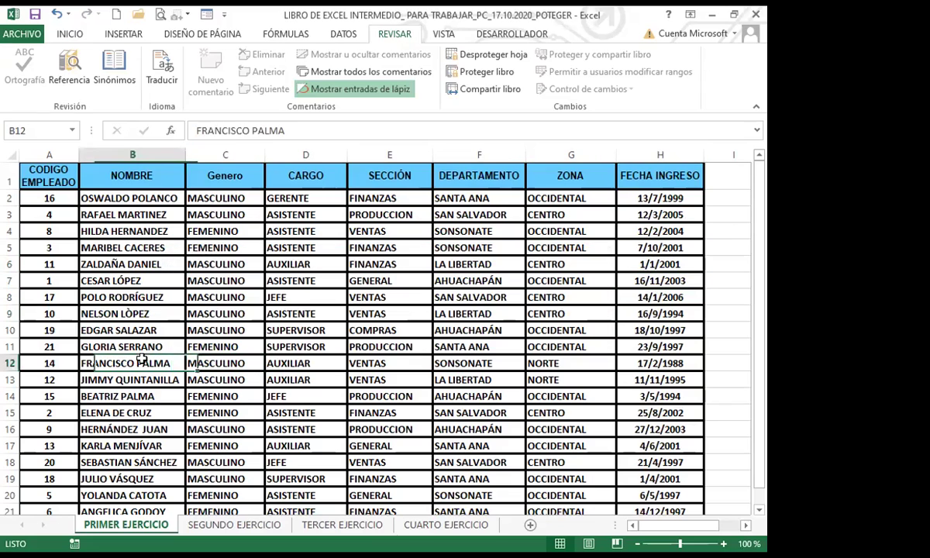
pyautogui.click(696, 214)
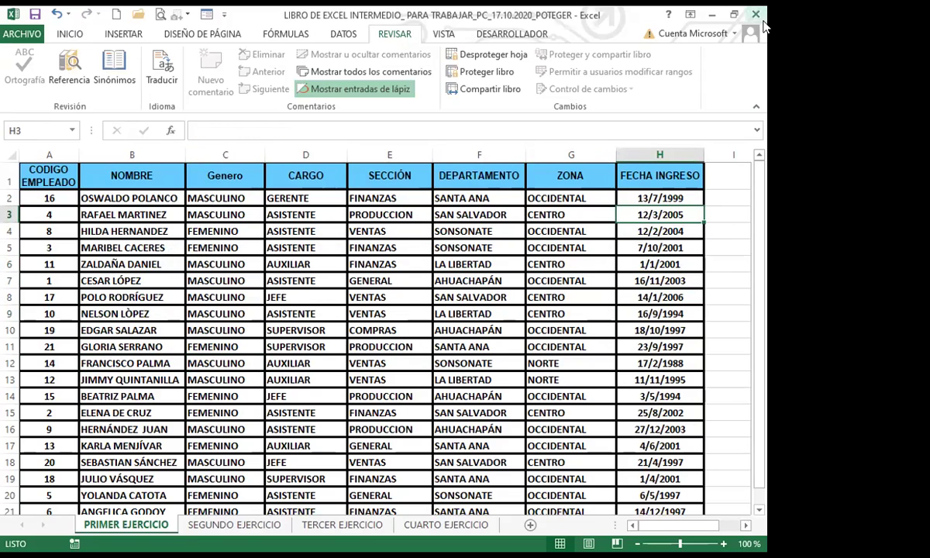
pyautogui.click(656, 199)
pyautogui.click(648, 246)
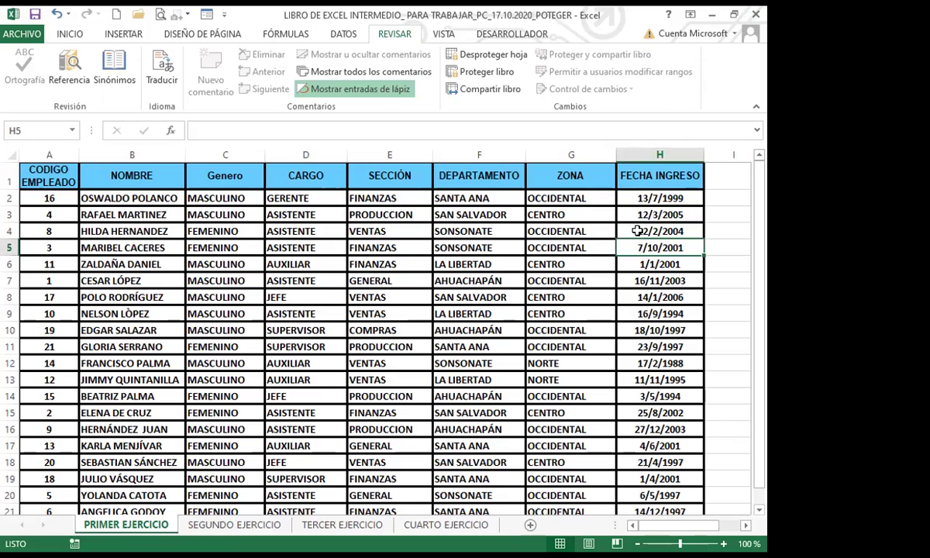
pyautogui.click(653, 199)
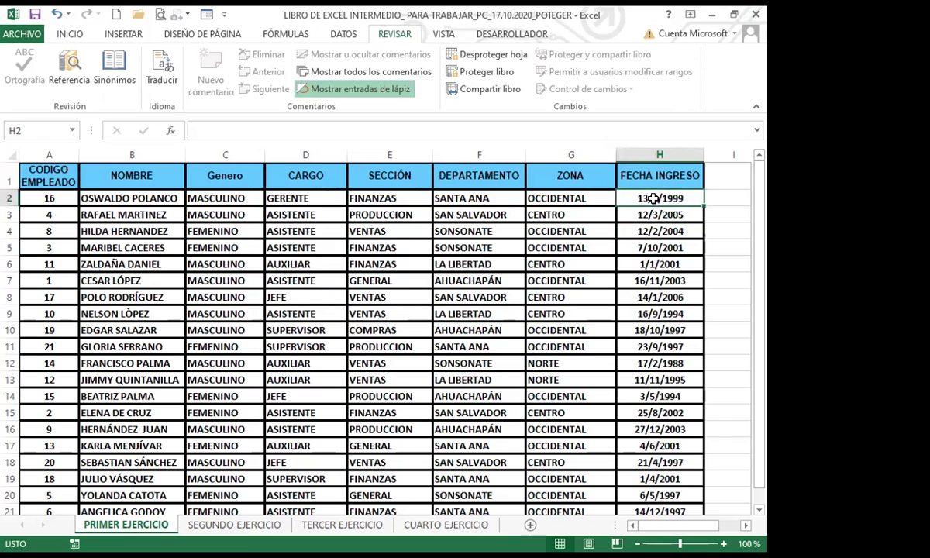
pyautogui.click(232, 127)
pyautogui.click(388, 332)
pyautogui.press('Down')
pyautogui.press('Down')
pyautogui.press('Down')
pyautogui.press('Down')
pyautogui.press('Down')
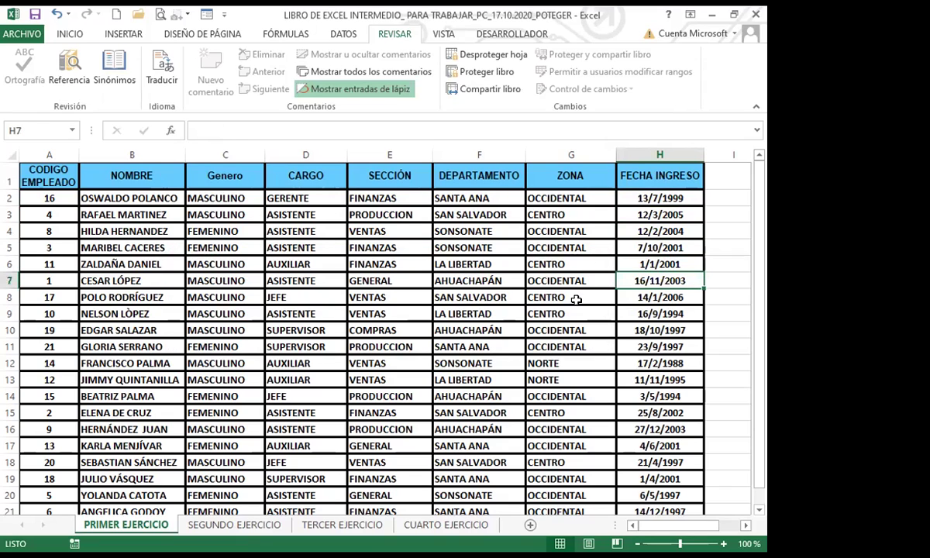
pyautogui.click(535, 295)
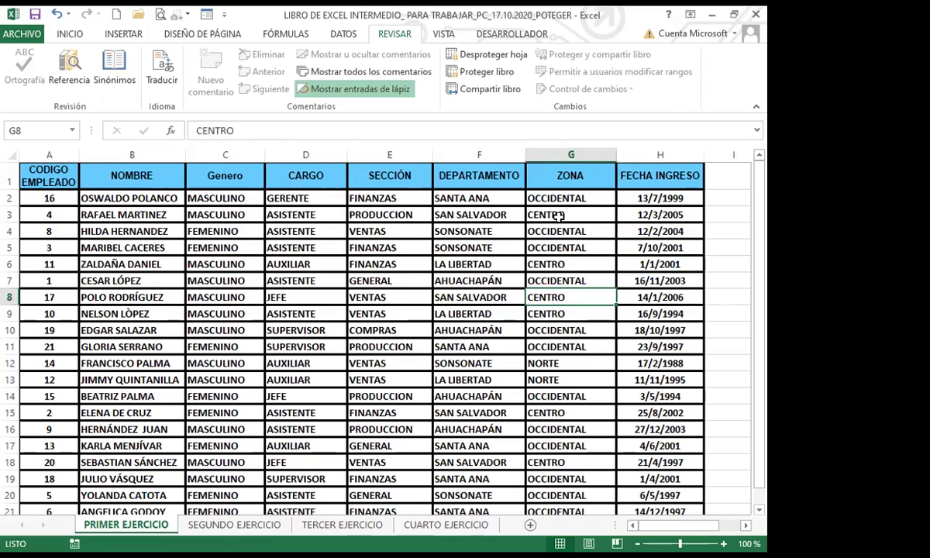
pyautogui.click(471, 234)
pyautogui.click(219, 136)
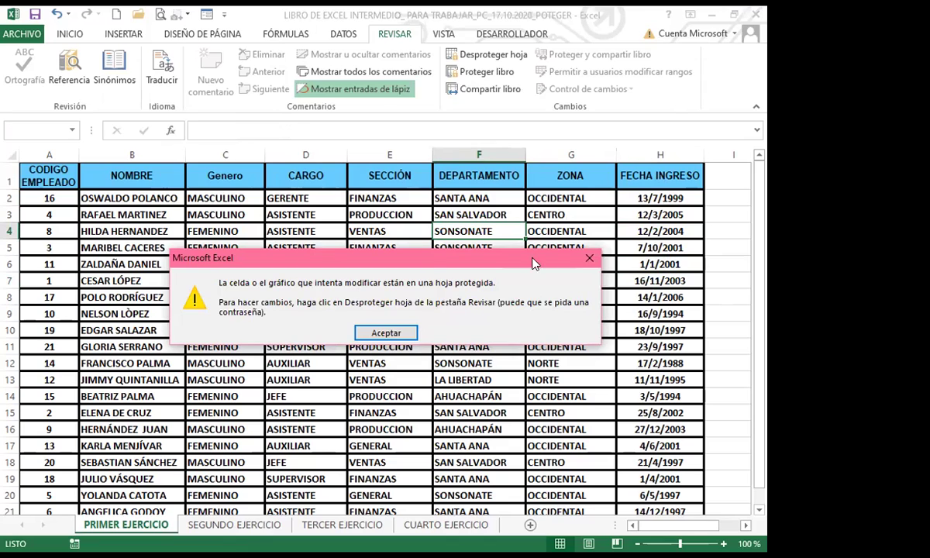
pyautogui.click(590, 259)
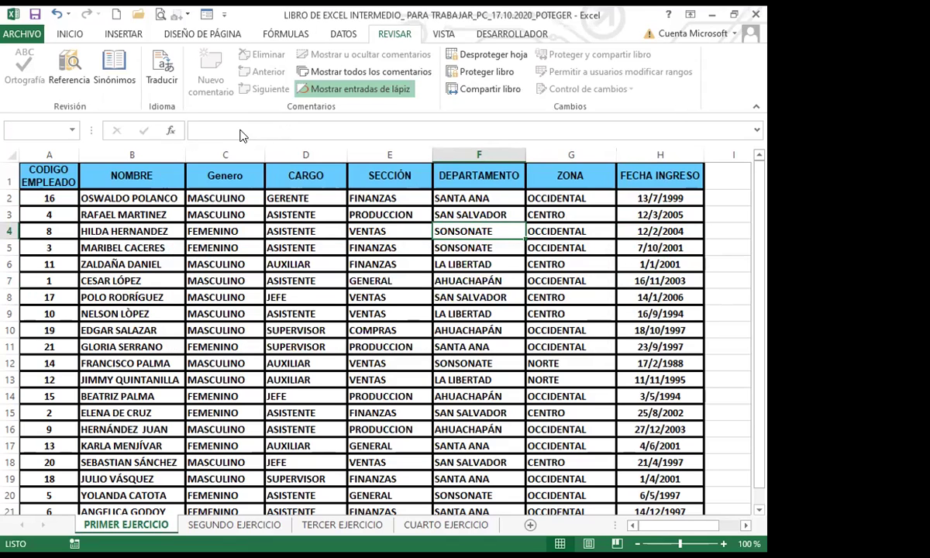
pyautogui.click(240, 136)
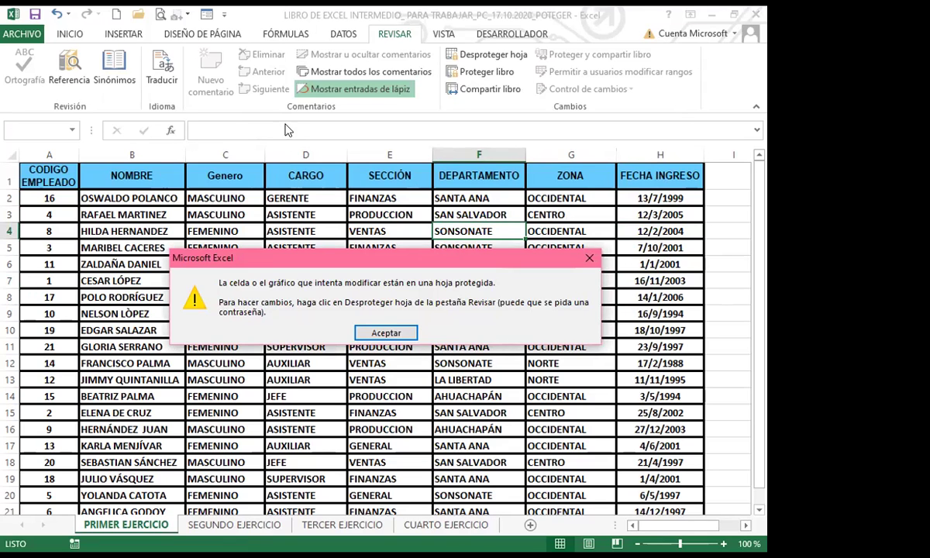
pyautogui.press('Escape')
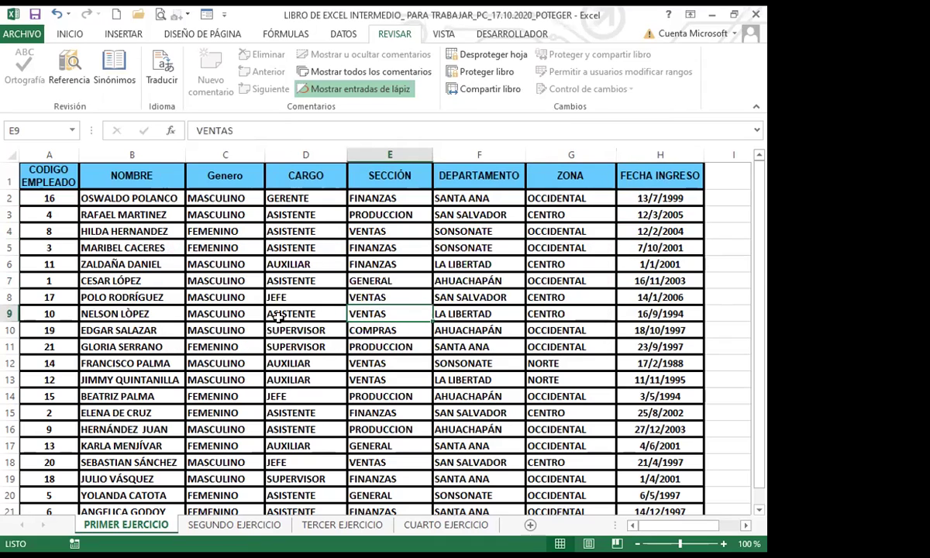
pyautogui.click(278, 316)
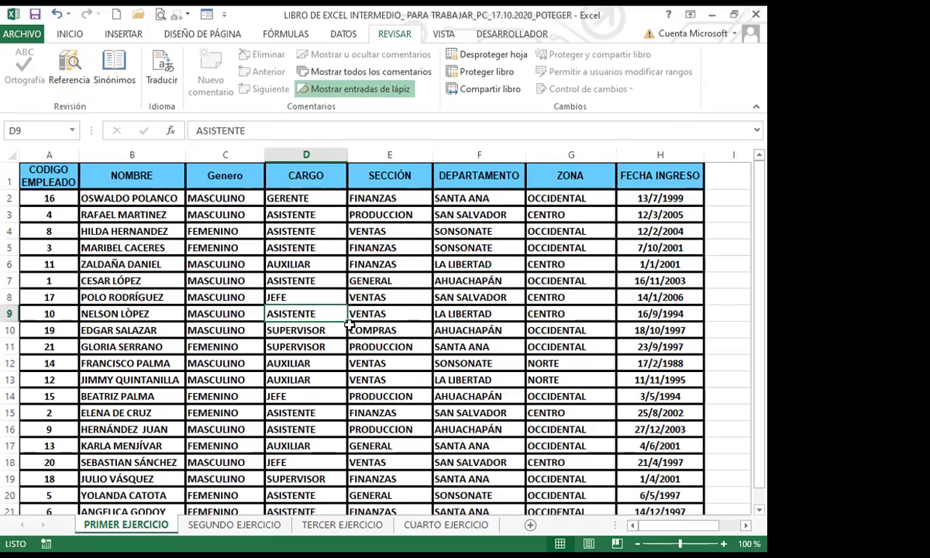
pyautogui.press('Right')
pyautogui.press('Down')
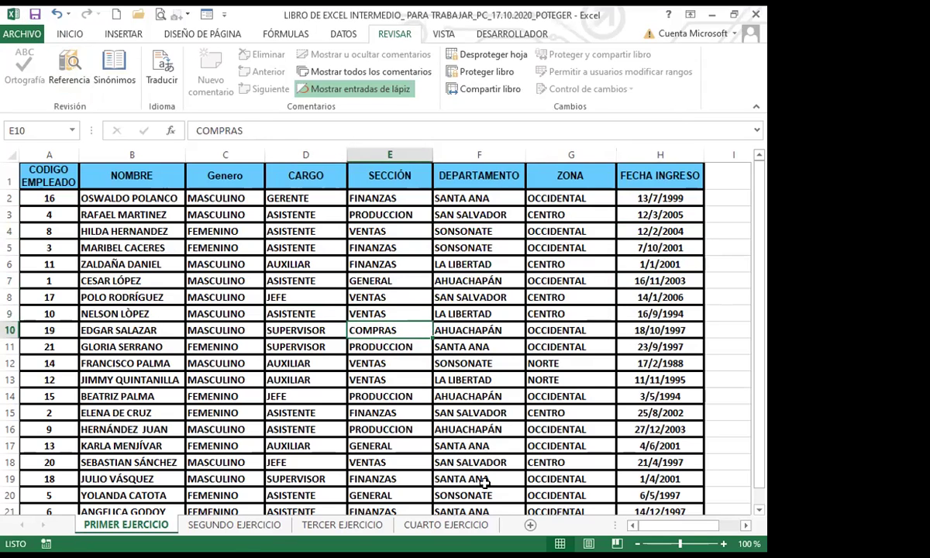